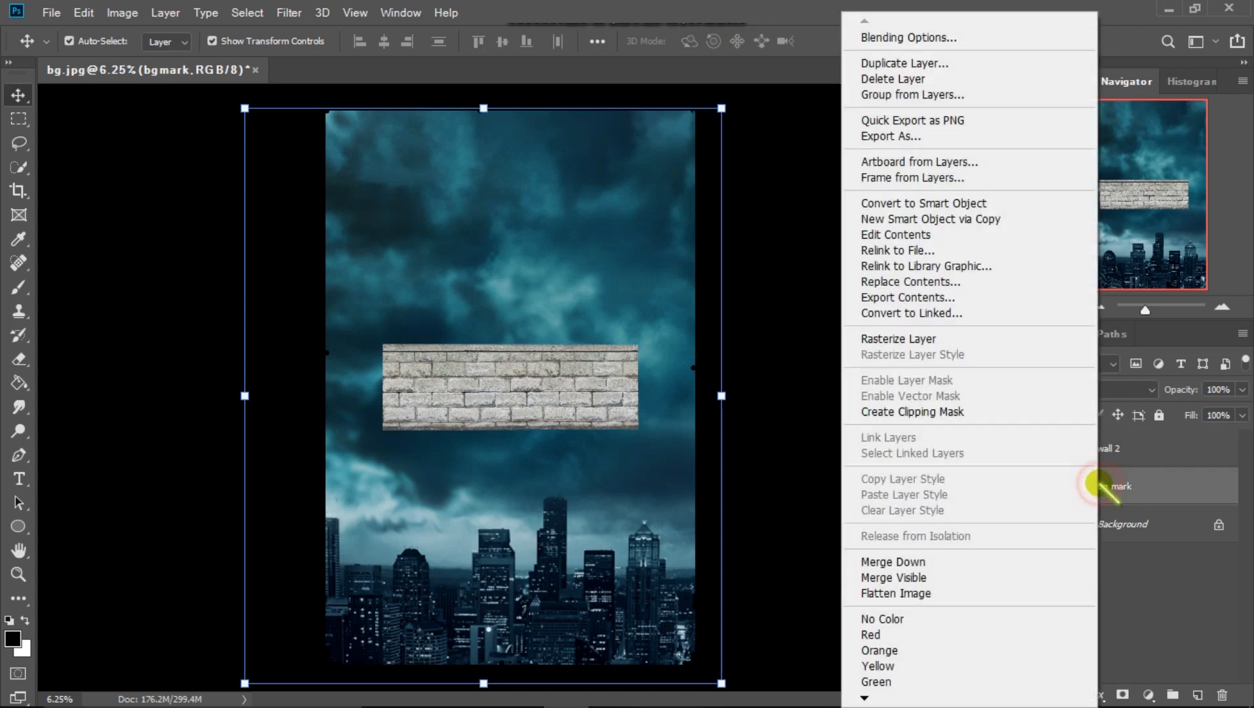
Rasterize the bg mark and wall 2 layers, and hide the wall 2 layer
{"action": "left_click", "coordinate": [939, 335]}
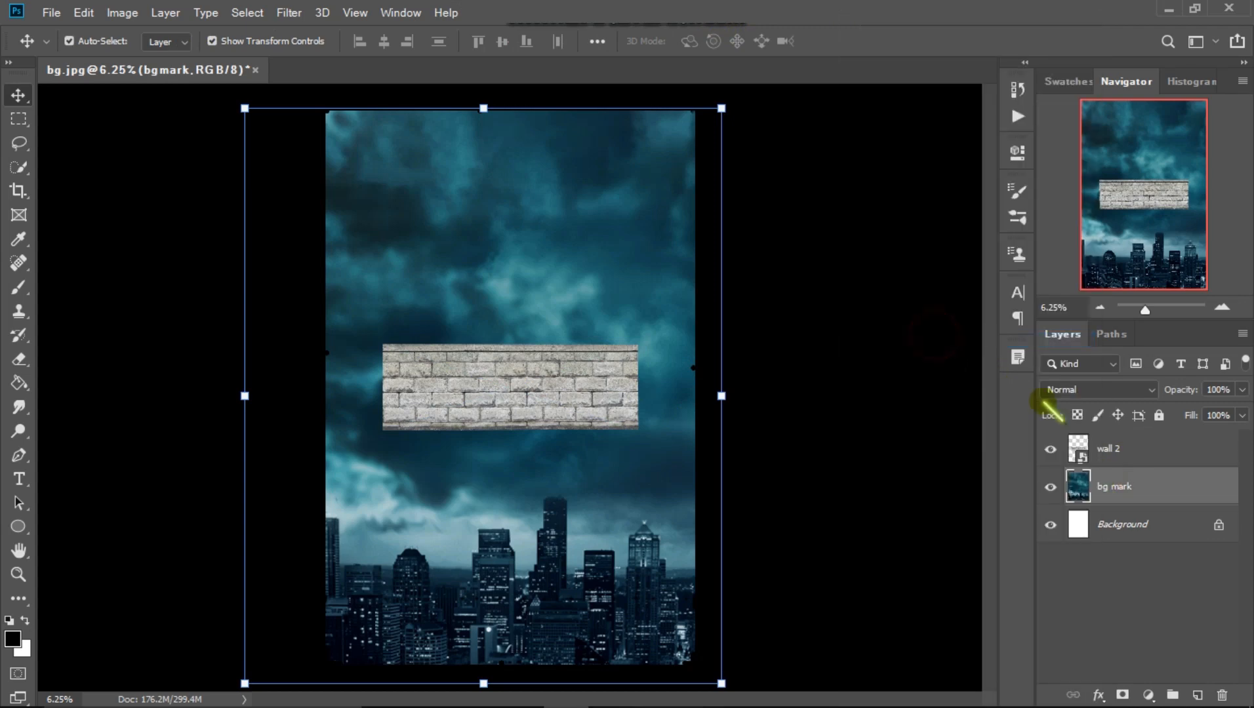
{"action": "right_click", "coordinate": [1100, 454]}
{"action": "left_click", "coordinate": [986, 339]}
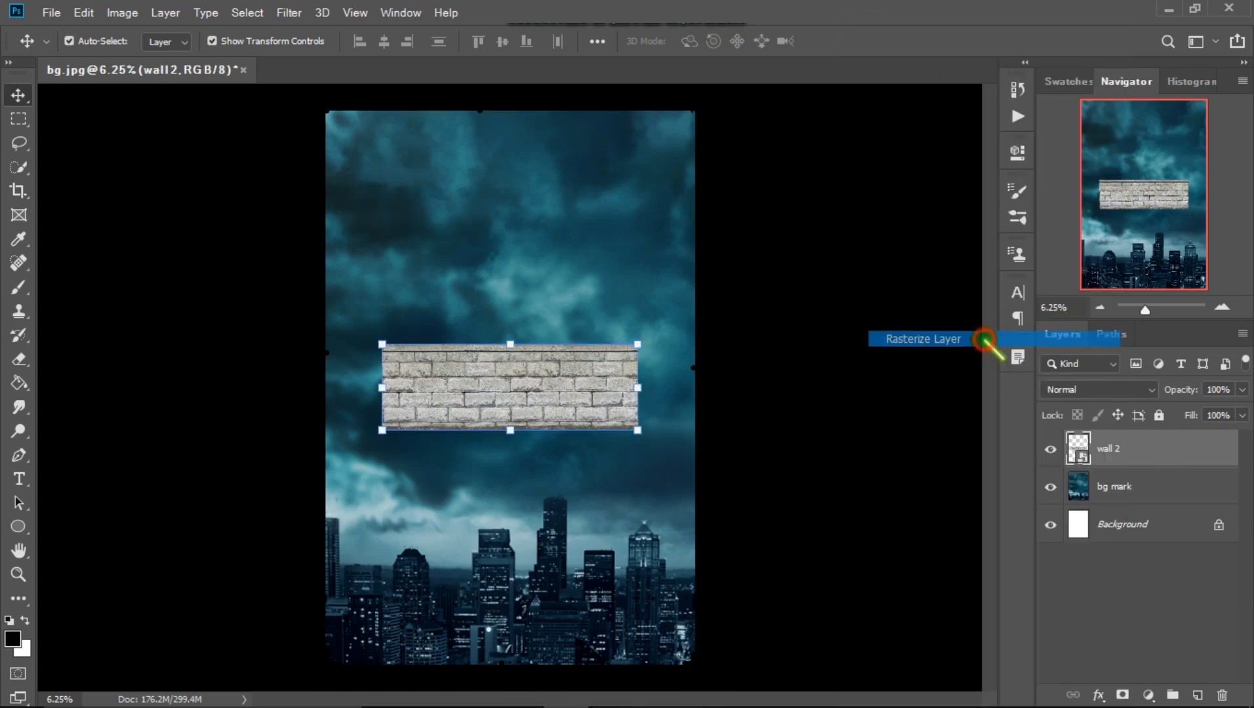
{"action": "left_click", "coordinate": [1051, 449]}
Apply a Photo Filter to the bg mark layer with the cyan colour 00d3ec at 91% density
{"action": "left_click", "coordinate": [1095, 489]}
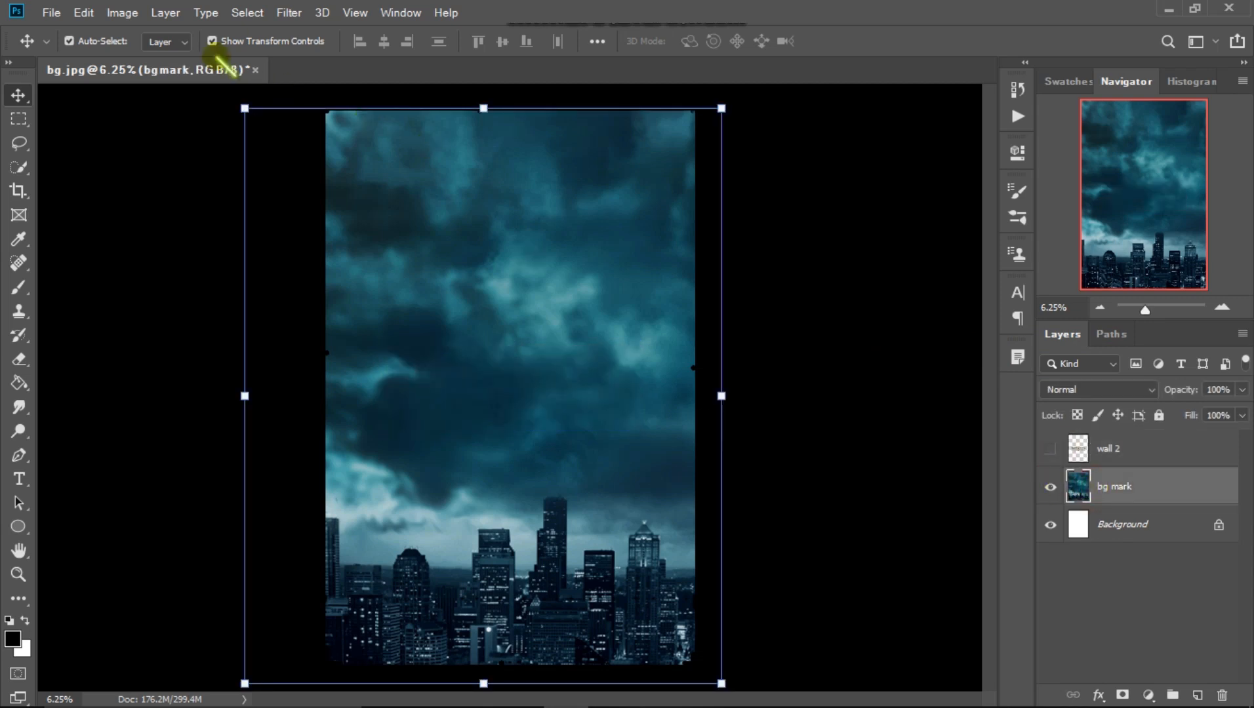
{"action": "left_click", "coordinate": [122, 14]}
{"action": "mouse_move", "coordinate": [144, 56]}
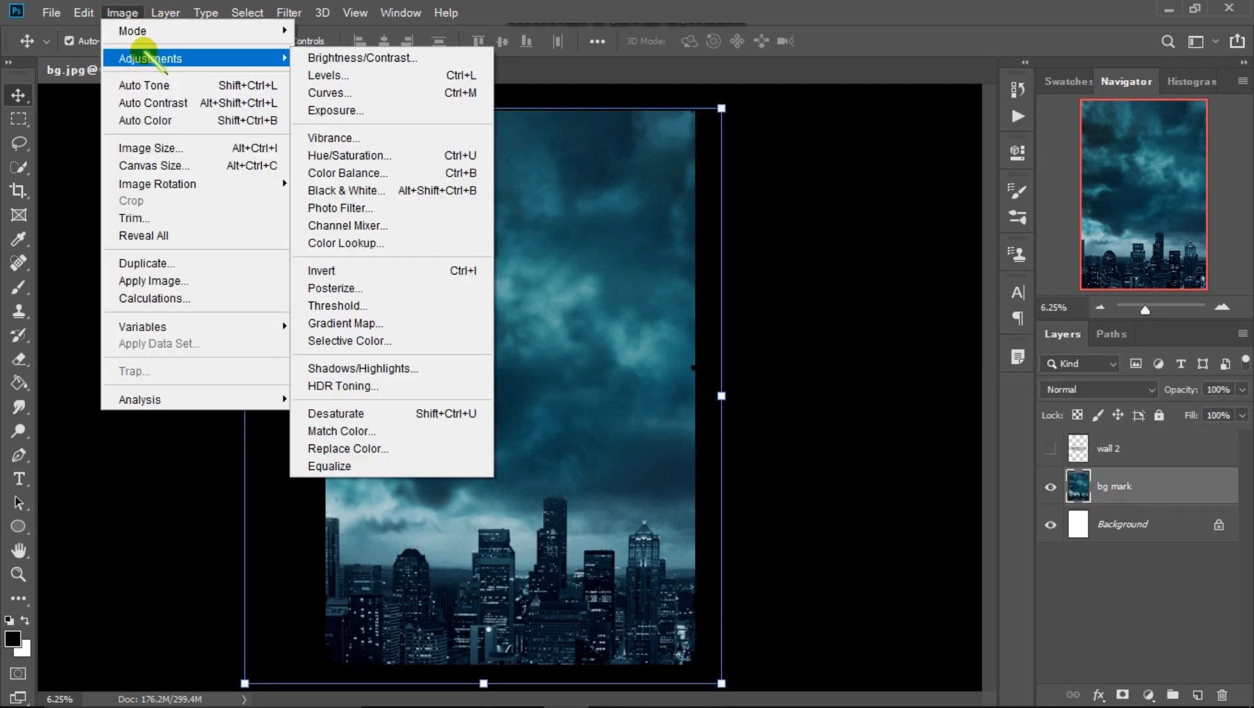
{"action": "left_click", "coordinate": [398, 209]}
{"action": "left_click", "coordinate": [811, 223]}
{"action": "left_click", "coordinate": [755, 501]}
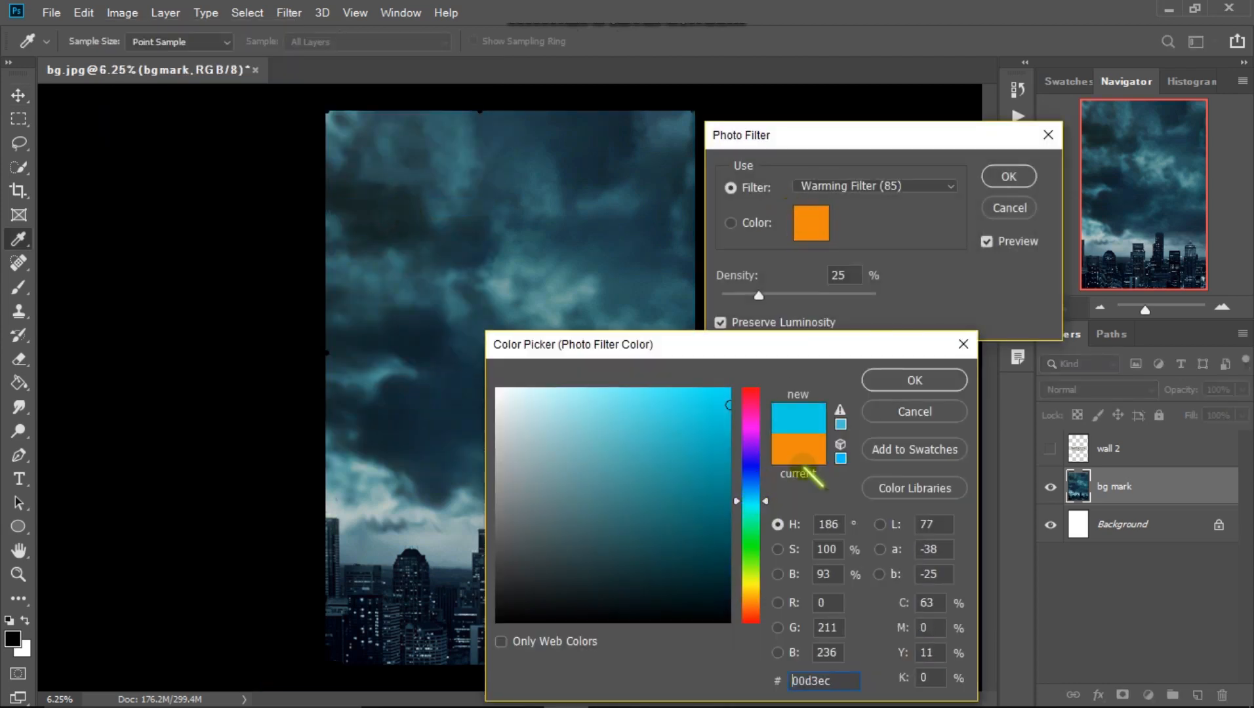
{"action": "left_click", "coordinate": [896, 378]}
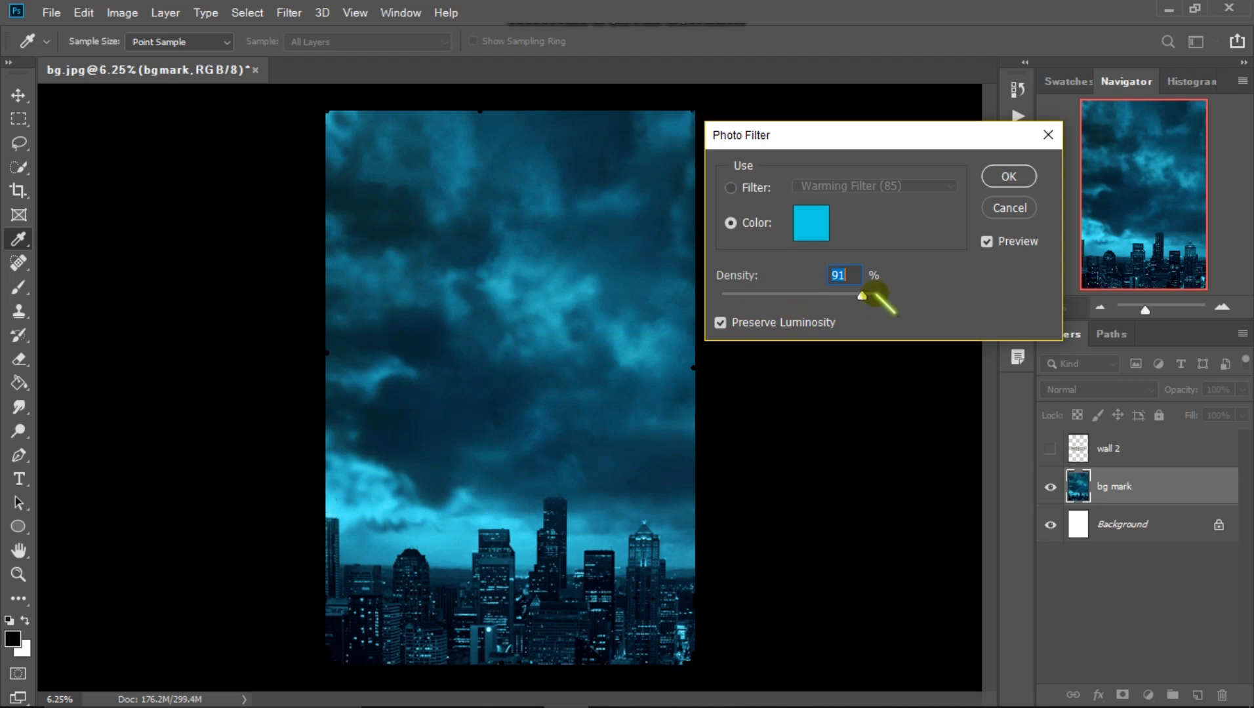
{"action": "left_click", "coordinate": [1018, 181]}
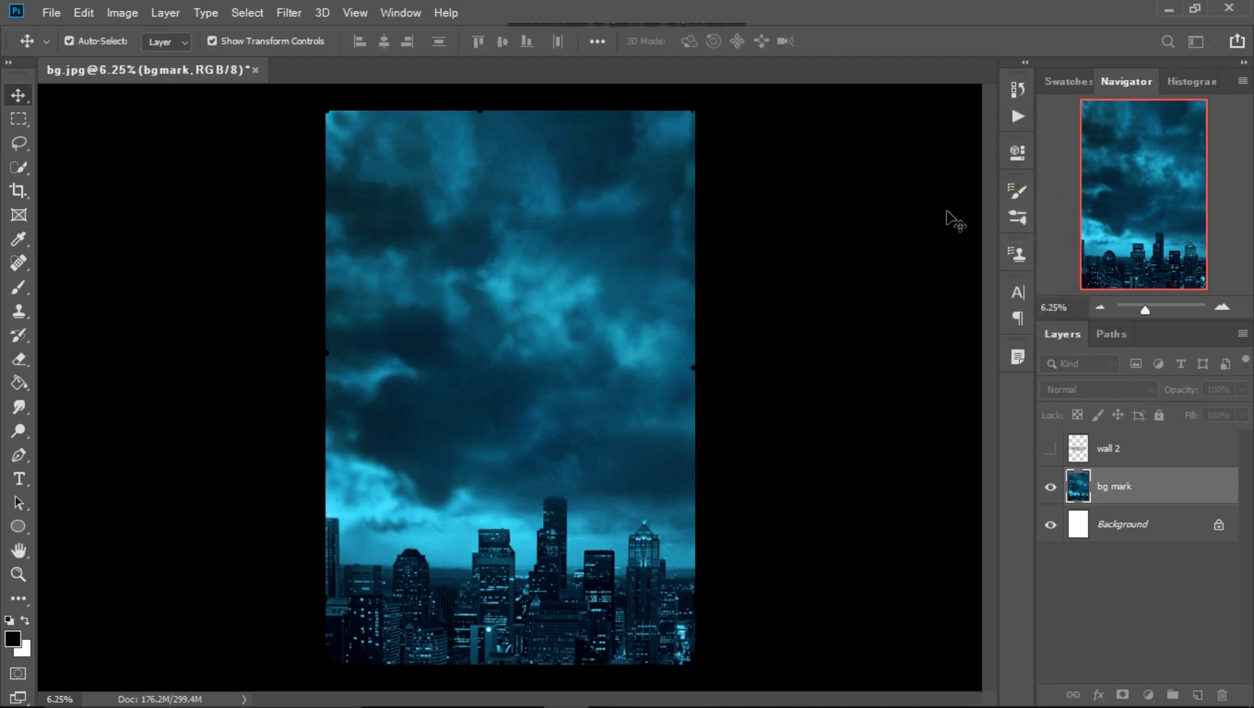
Shift the cyans of the bg mark layer toward a deeper blue with a Selective Color adjustment
{"action": "left_click", "coordinate": [122, 12]}
{"action": "mouse_move", "coordinate": [197, 59]}
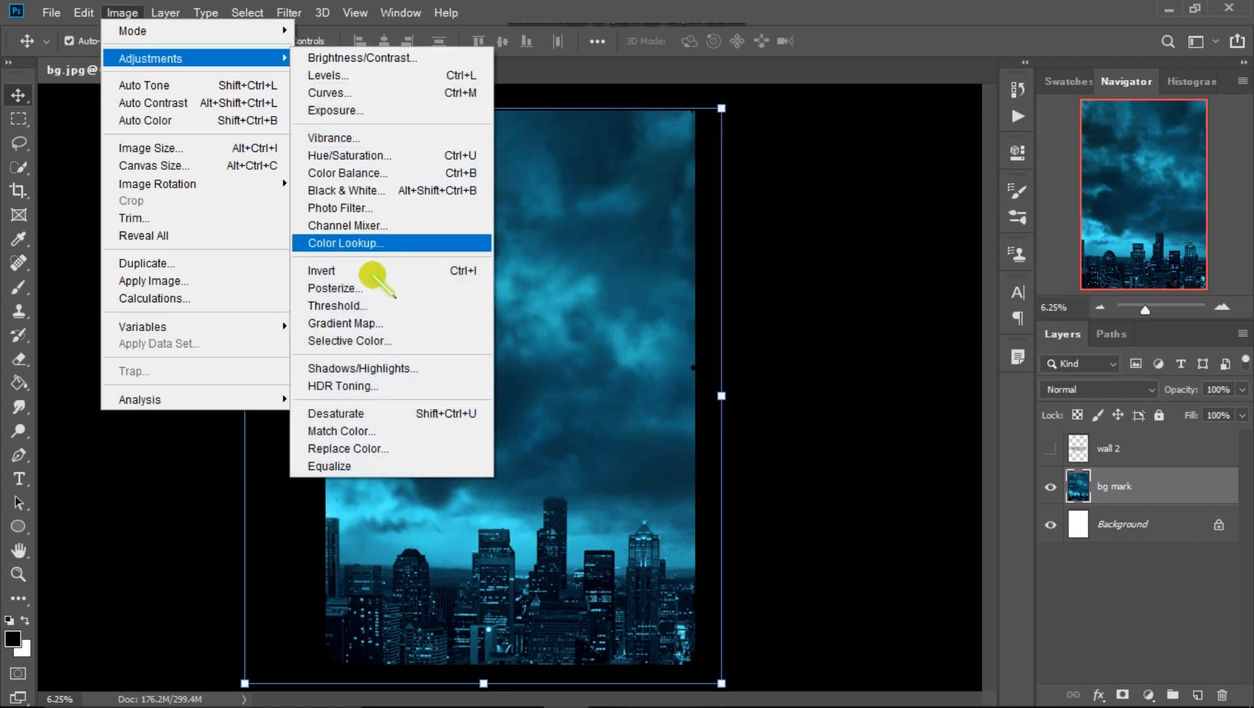
{"action": "left_click", "coordinate": [401, 341]}
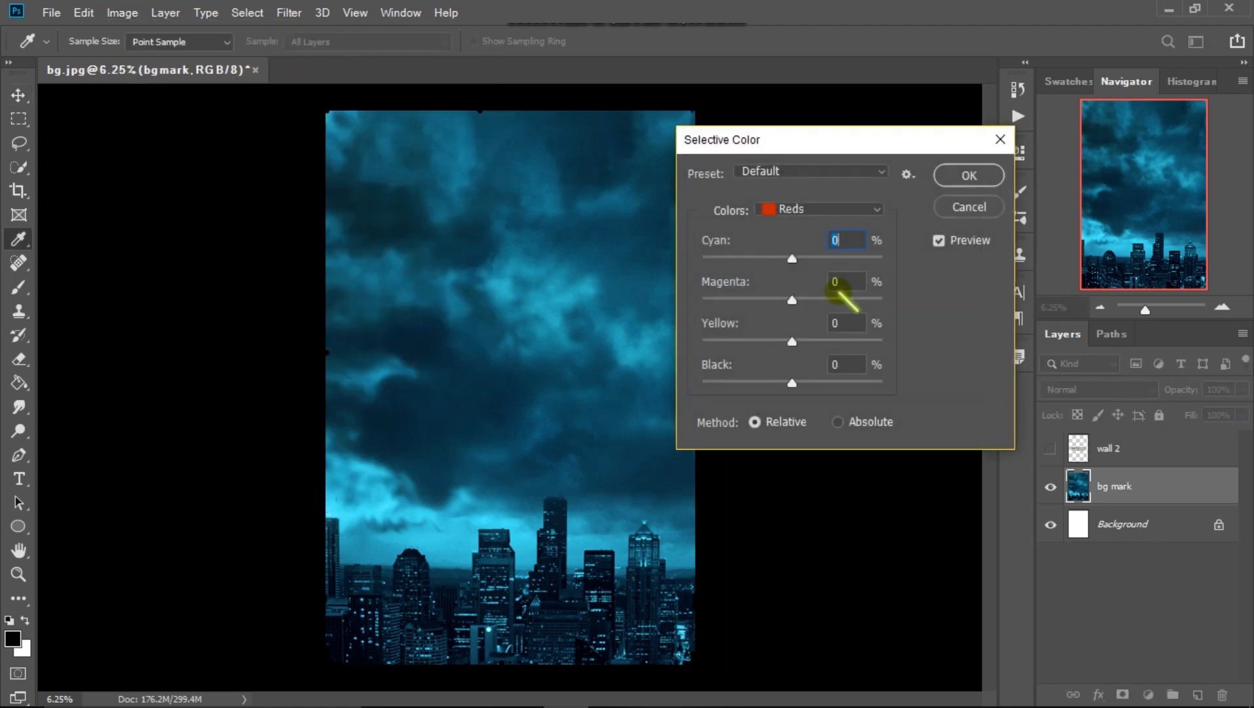
{"action": "left_click", "coordinate": [824, 206]}
{"action": "left_click", "coordinate": [801, 278]}
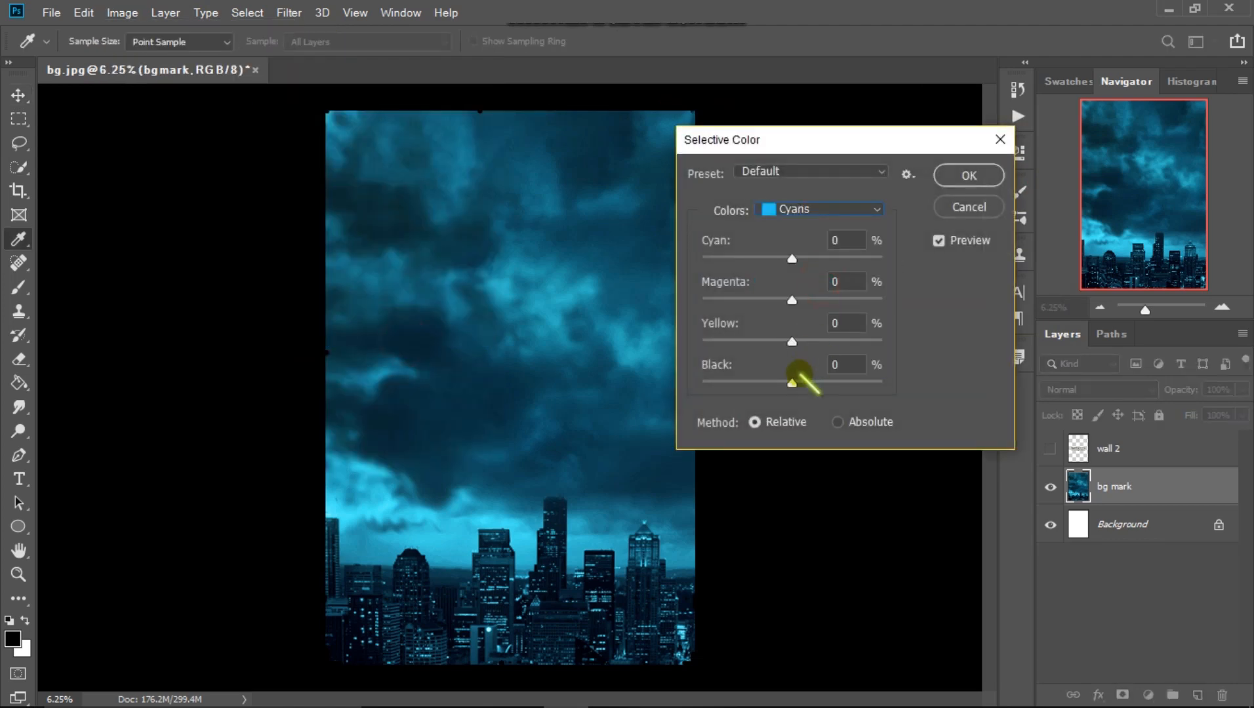
{"action": "left_click_drag", "start_coordinate": [791, 383], "coordinate": [794, 384]}
{"action": "left_click", "coordinate": [791, 342]}
{"action": "left_click", "coordinate": [969, 176]}
{"action": "key", "text": "v"}
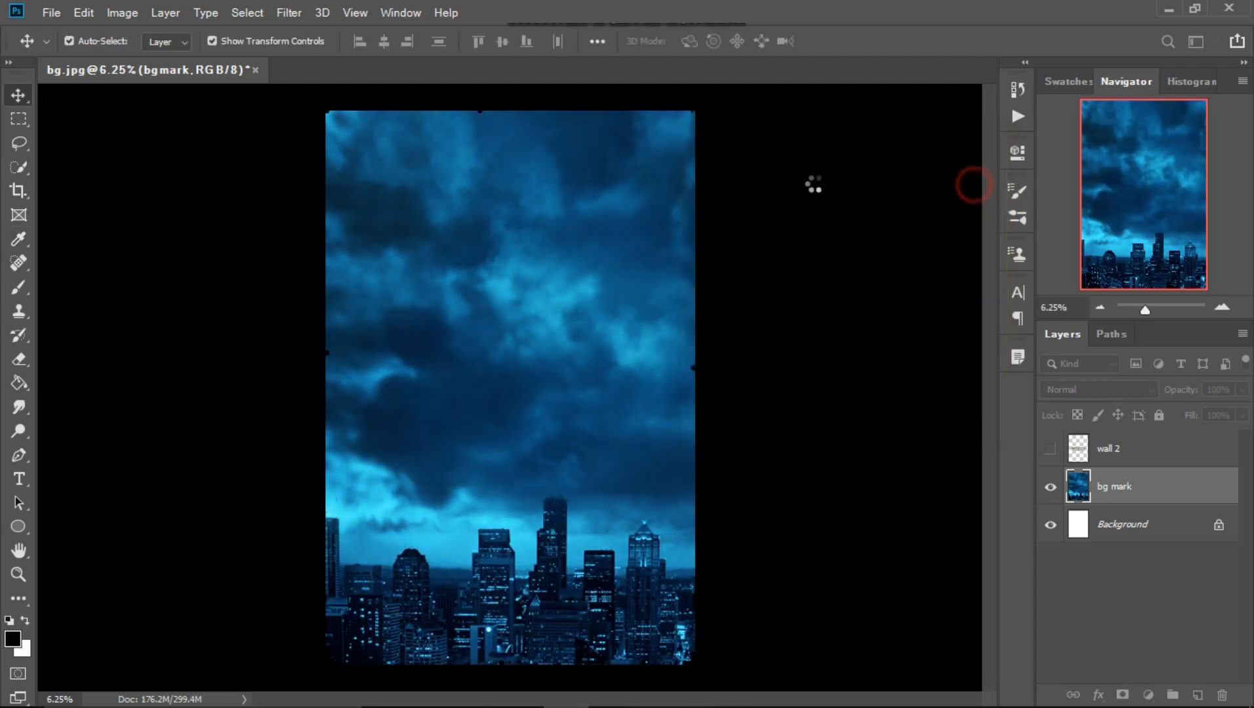
Apply a second Photo Filter with a cyan-blue colour to intensify the blue of the bg mark layer
{"action": "left_click", "coordinate": [122, 12]}
{"action": "mouse_move", "coordinate": [197, 58]}
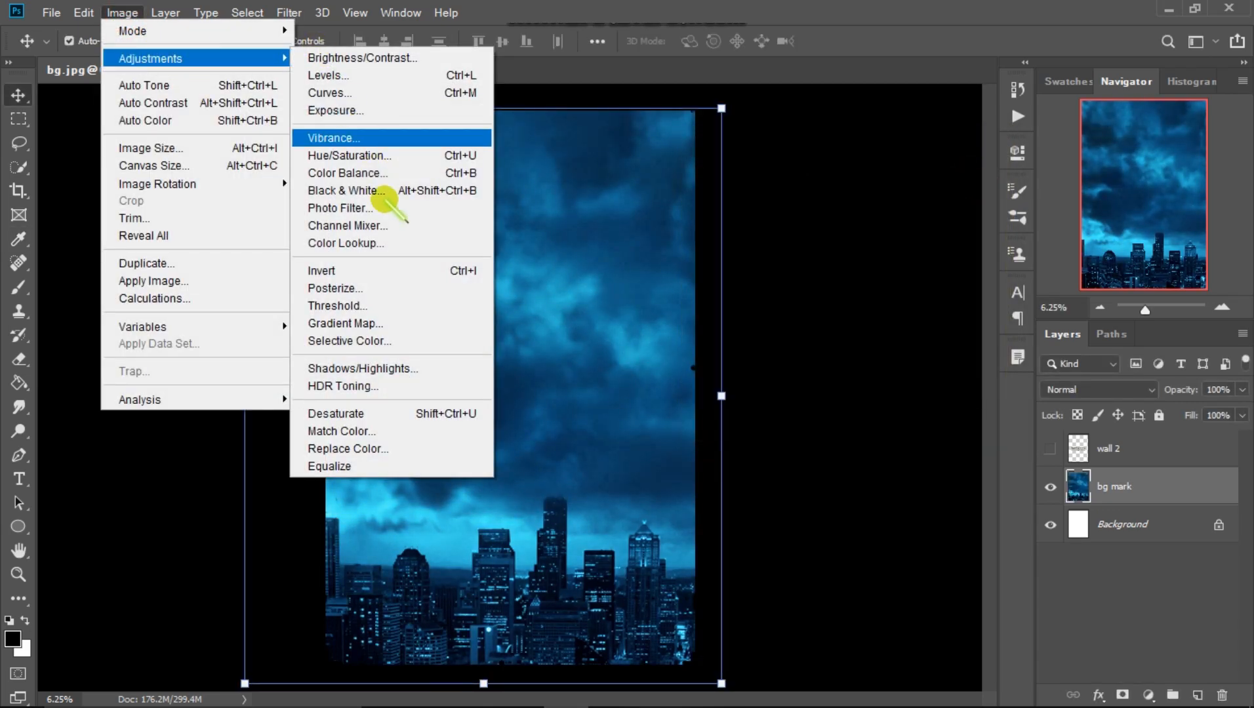
{"action": "left_click", "coordinate": [420, 208]}
{"action": "left_click", "coordinate": [815, 227]}
{"action": "left_click", "coordinate": [751, 503]}
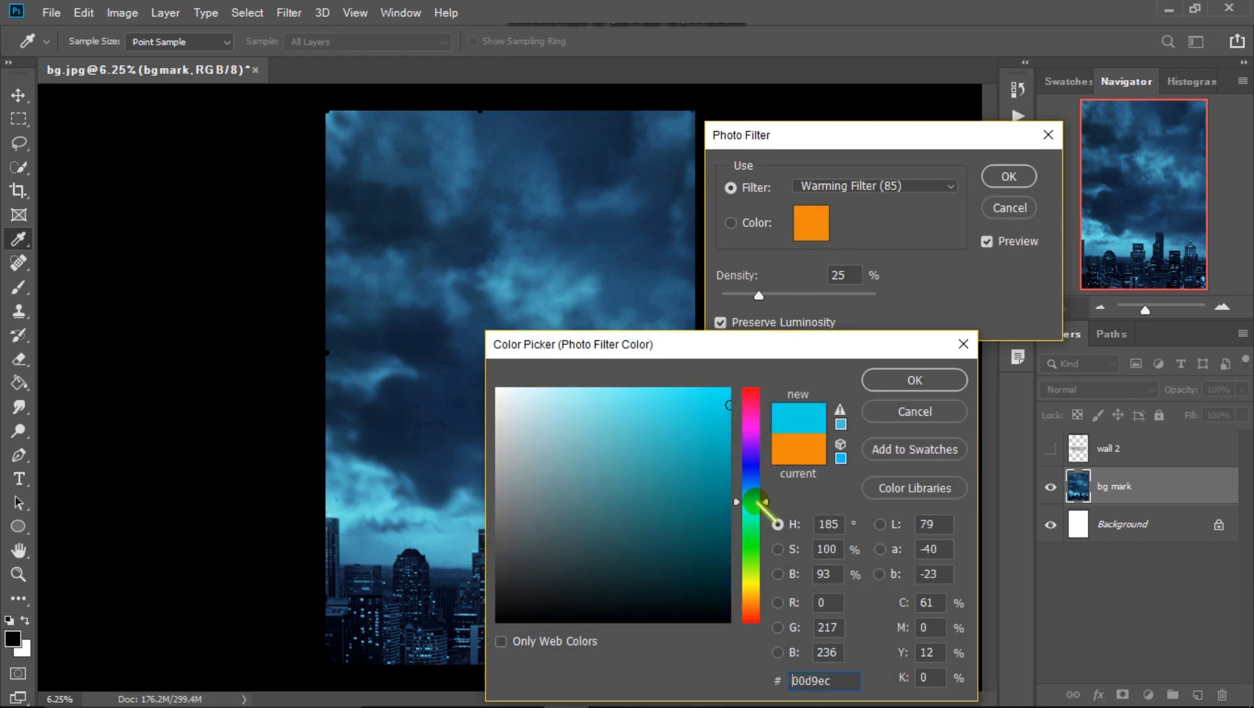
{"action": "left_click", "coordinate": [910, 383]}
{"action": "left_click_drag", "start_coordinate": [582, 333], "coordinate": [1040, 152]}
{"action": "left_click", "coordinate": [1008, 176]}
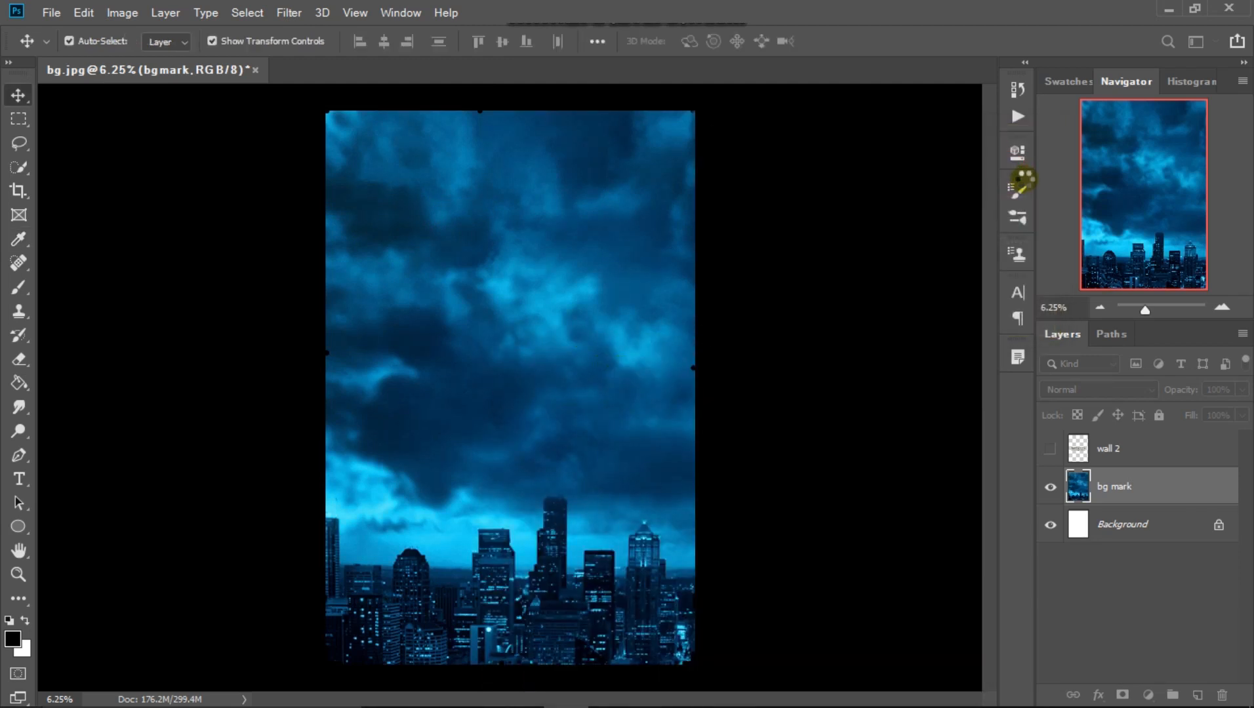
Fine-tune the bg mark layer with another Selective Color adjustment that lowers the yellow, and deselect the layer
{"action": "left_click", "coordinate": [122, 13]}
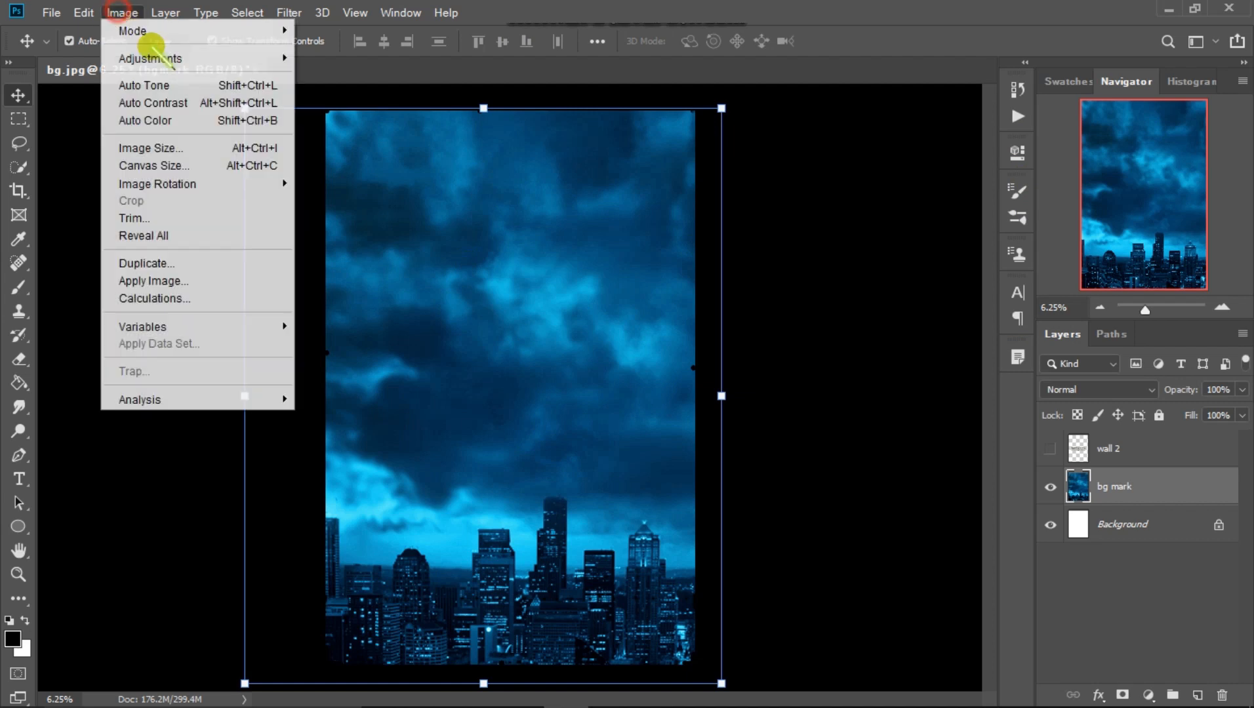
{"action": "mouse_move", "coordinate": [271, 51]}
{"action": "left_click", "coordinate": [380, 362]}
{"action": "left_click_drag", "start_coordinate": [792, 342], "coordinate": [769, 344]}
{"action": "left_click", "coordinate": [969, 174]}
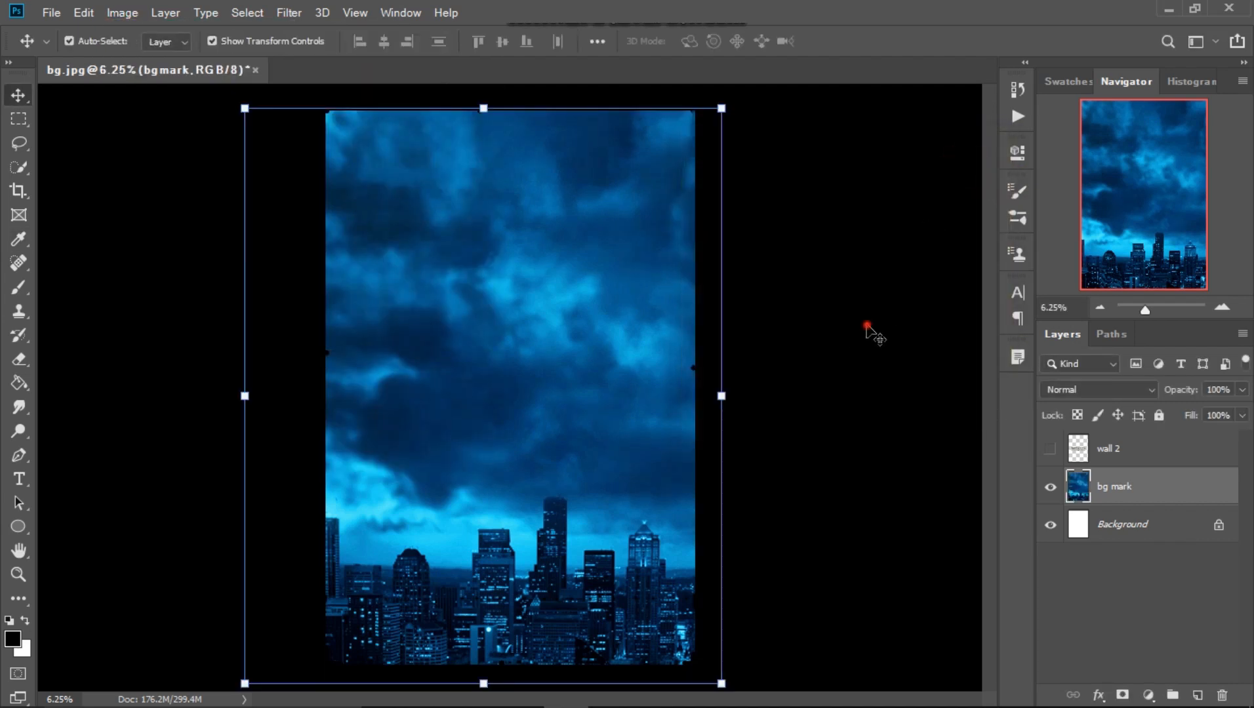
{"action": "left_click", "coordinate": [868, 323]}
Show the wall 2 layer again and darken the brick wall with Brightness/Contrast
{"action": "left_click", "coordinate": [1048, 451]}
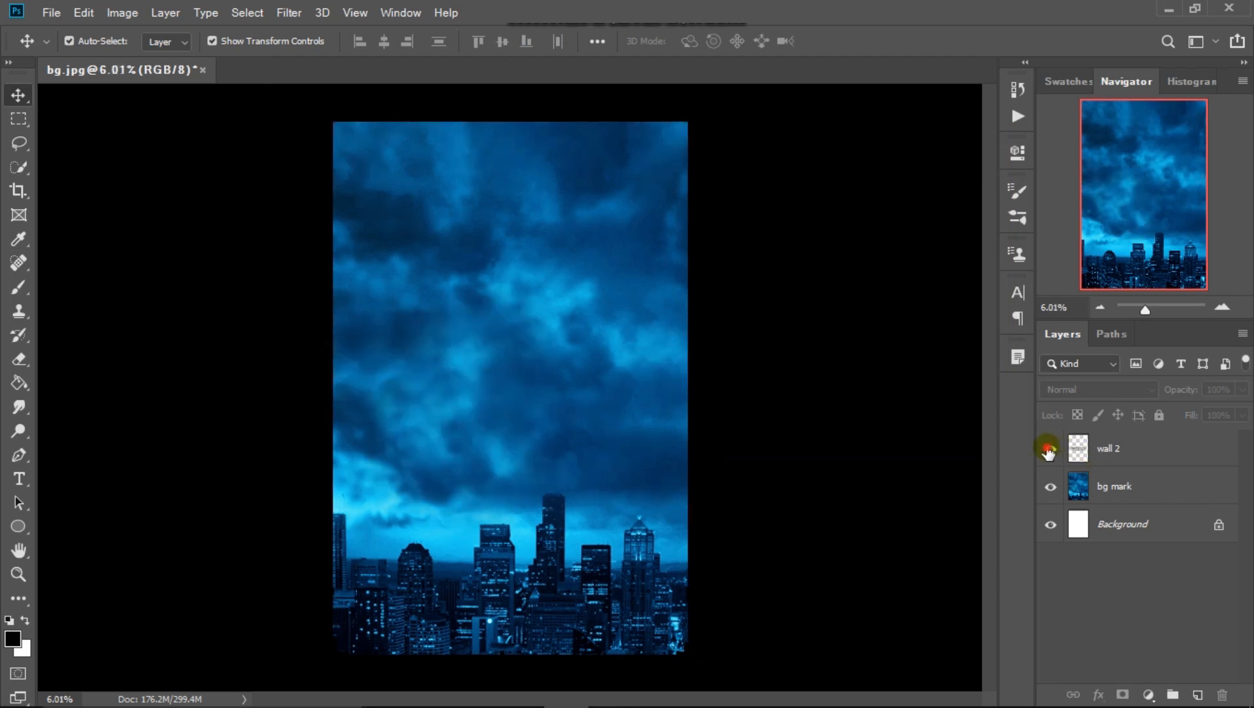
{"action": "left_click", "coordinate": [532, 394]}
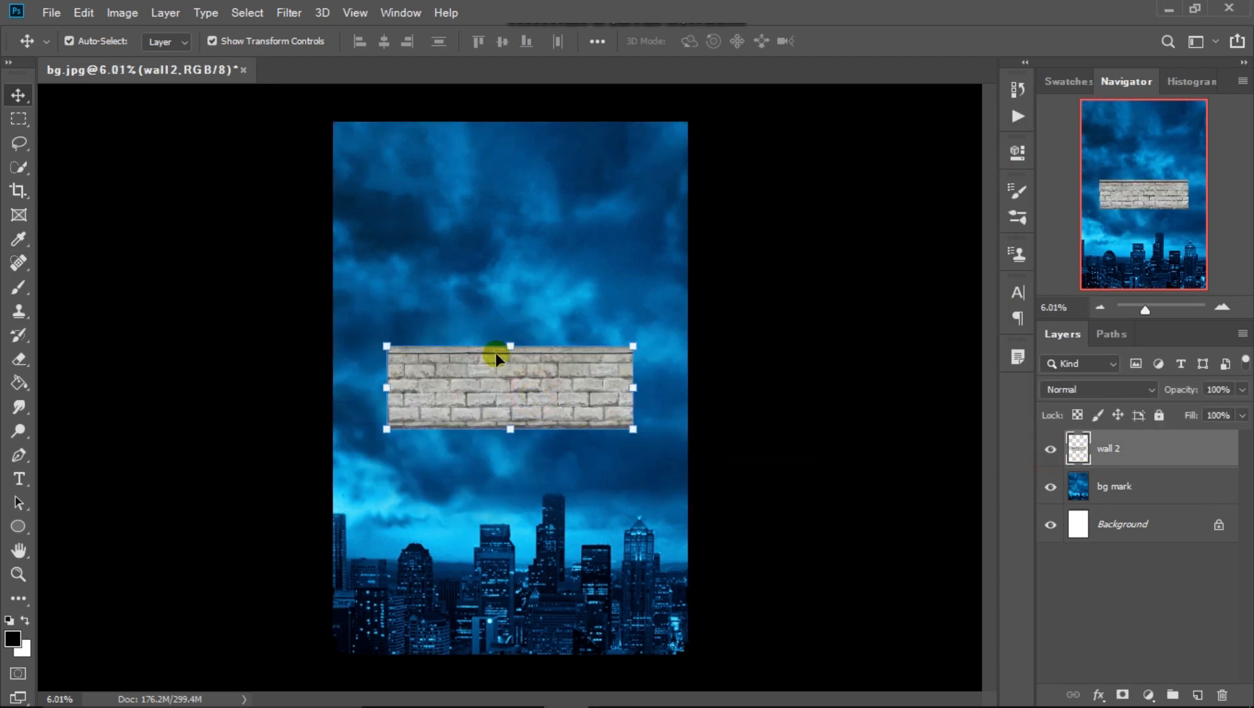
{"action": "left_click", "coordinate": [121, 13]}
{"action": "mouse_move", "coordinate": [168, 53]}
{"action": "left_click", "coordinate": [357, 56]}
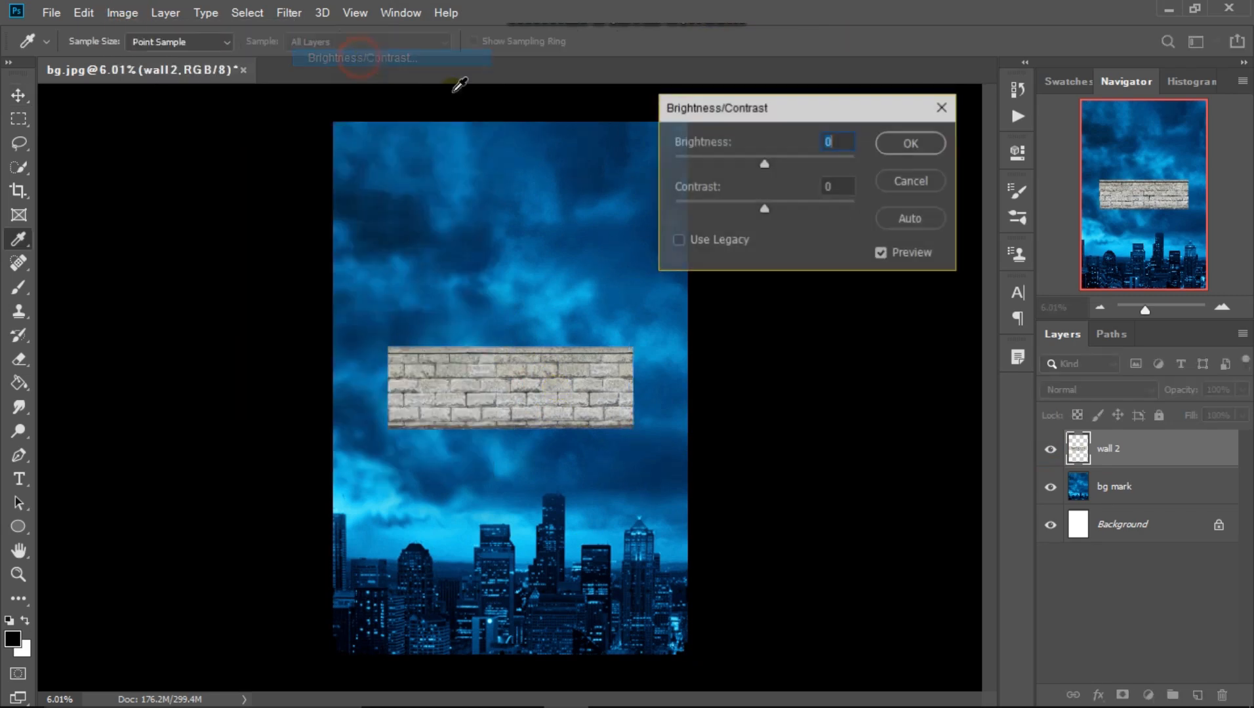
{"action": "left_click_drag", "start_coordinate": [704, 142], "coordinate": [658, 151]}
{"action": "left_click", "coordinate": [911, 143]}
Move the brick wall to the bottom of the canvas and scale it to span the full image width below the skyline
{"action": "left_click_drag", "start_coordinate": [522, 384], "coordinate": [467, 626]}
{"action": "left_click_drag", "start_coordinate": [579, 590], "coordinate": [863, 497]}
{"action": "left_click_drag", "start_coordinate": [652, 564], "coordinate": [653, 659]}
{"action": "left_click_drag", "start_coordinate": [864, 591], "coordinate": [742, 632]}
{"action": "left_click_drag", "start_coordinate": [644, 637], "coordinate": [645, 593]}
{"action": "left_click_drag", "start_coordinate": [741, 587], "coordinate": [689, 603]}
{"action": "left_click_drag", "start_coordinate": [672, 620], "coordinate": [688, 593]}
{"action": "left_click", "coordinate": [883, 421]}
{"action": "left_click", "coordinate": [504, 618]}
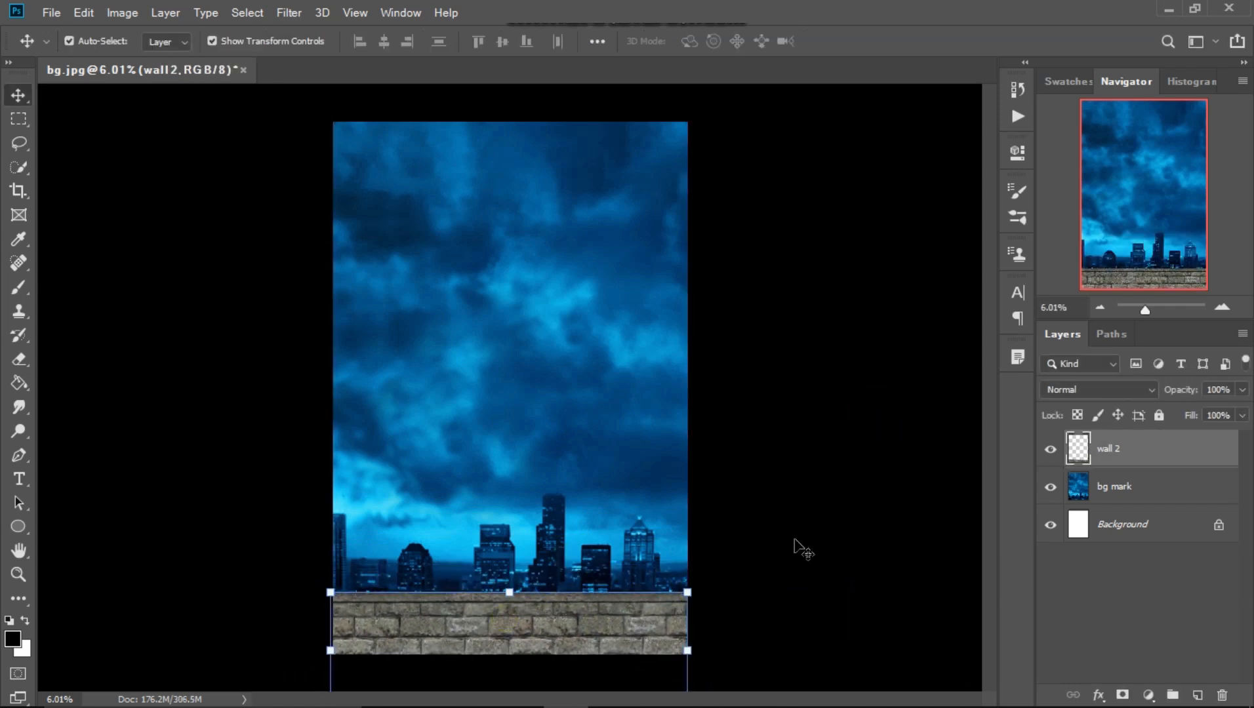
{"action": "left_click", "coordinate": [905, 472]}
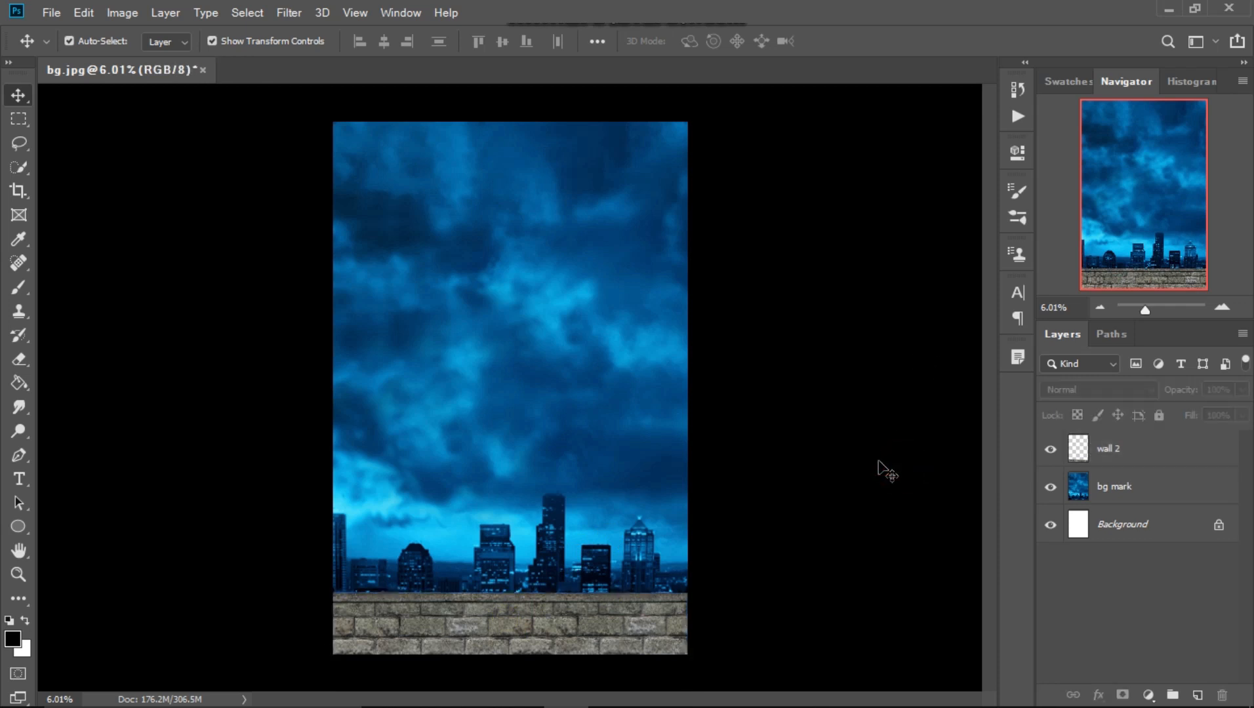
Place the moon glow png image from the stoke folder into the document, centred above the skyline
{"action": "mouse_move", "coordinate": [689, 703]}
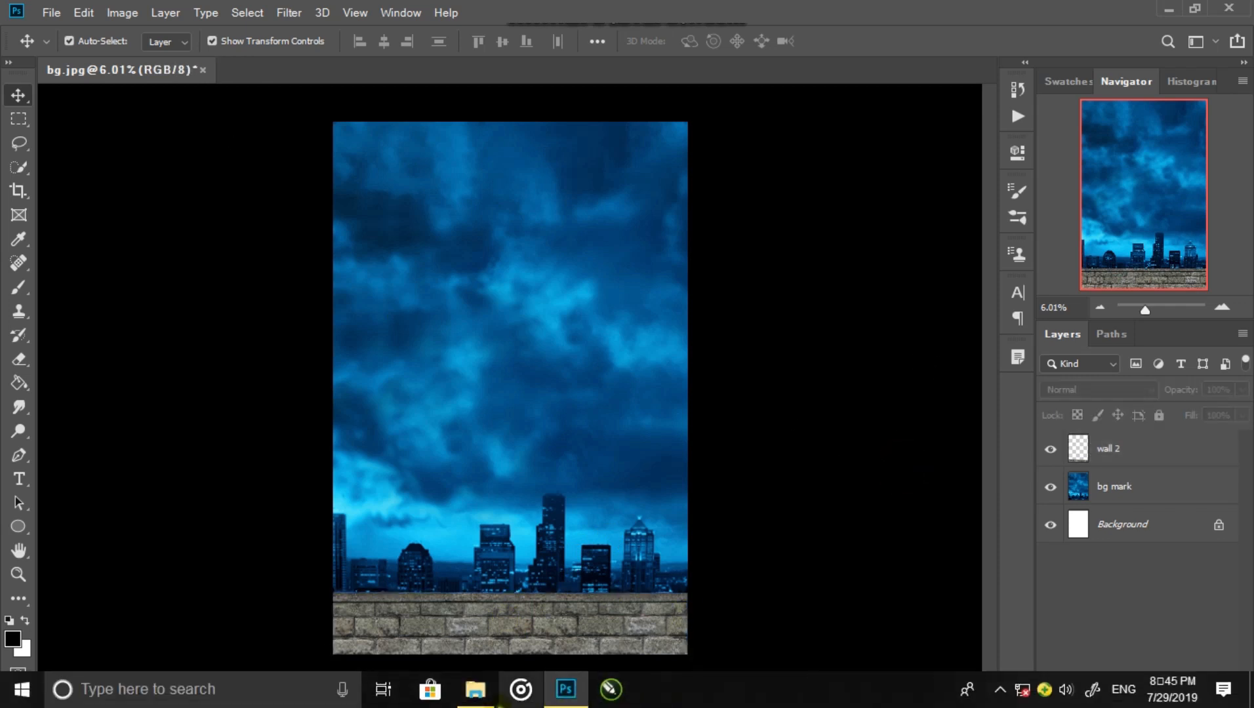
{"action": "left_click", "coordinate": [475, 696]}
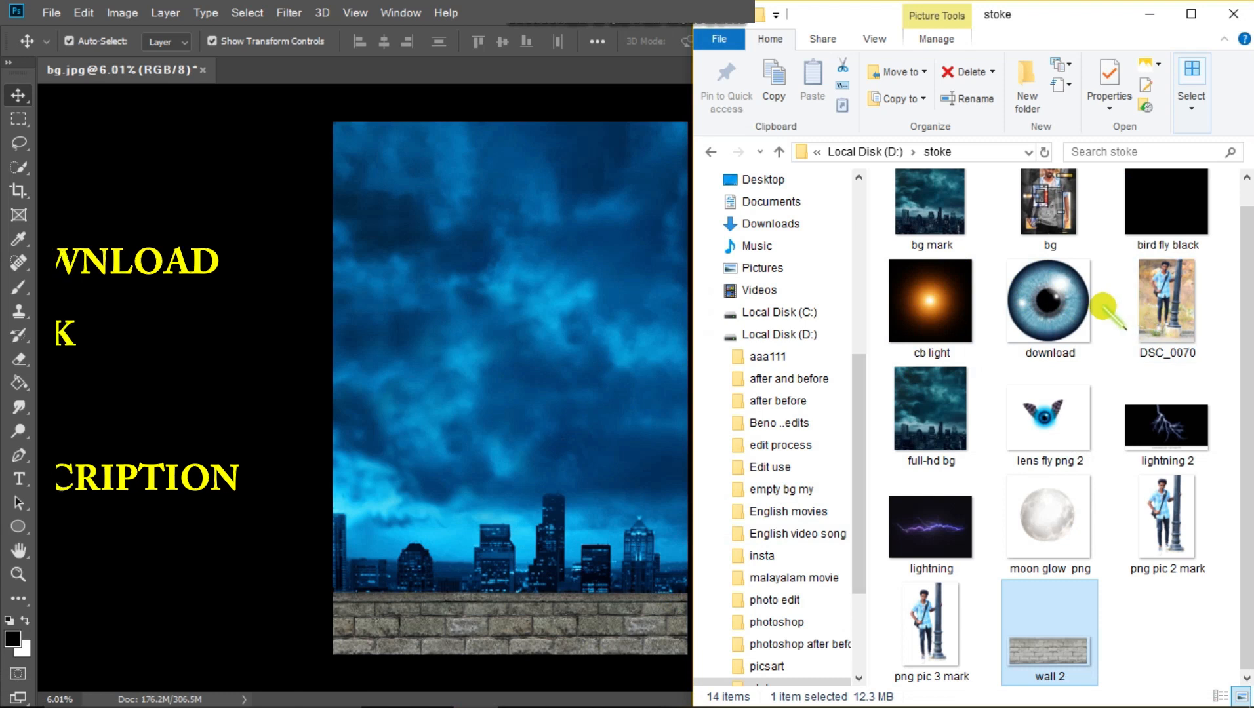
{"action": "left_click_drag", "start_coordinate": [1053, 527], "coordinate": [758, 210]}
{"action": "key", "text": "Return"}
{"action": "left_click_drag", "start_coordinate": [592, 314], "coordinate": [520, 311]}
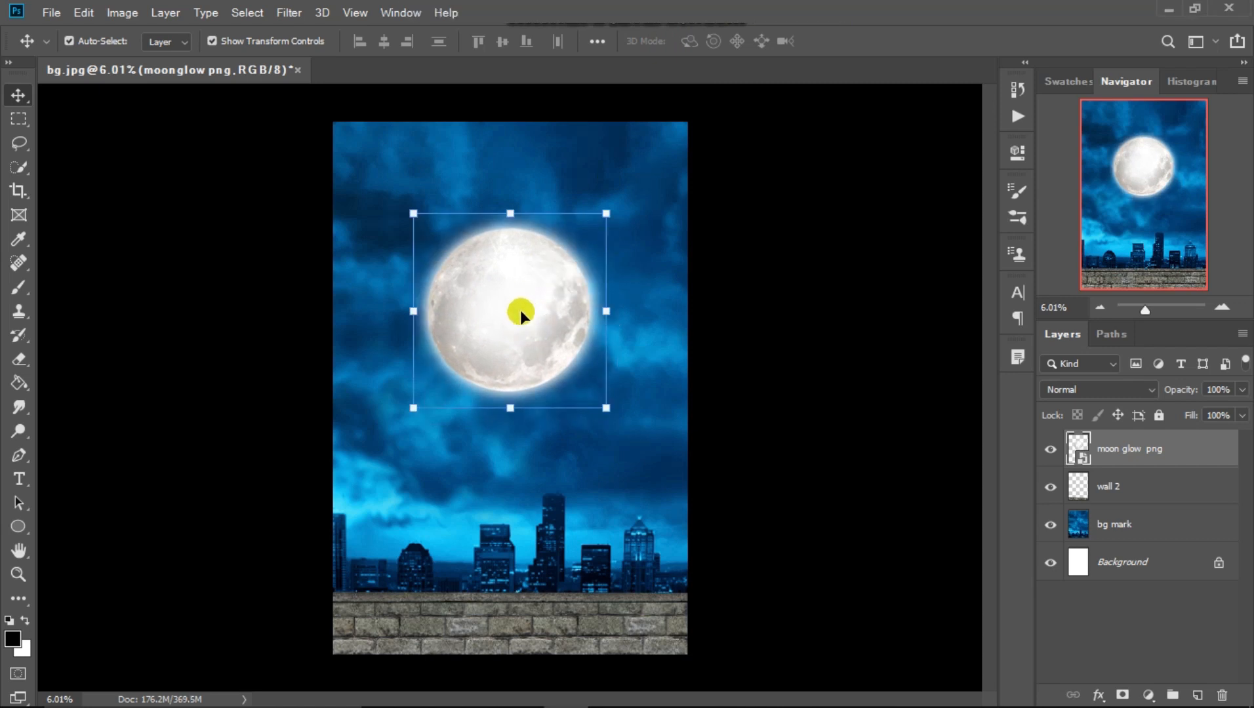
Rasterize the moon glow png layer
{"action": "left_click", "coordinate": [1079, 537]}
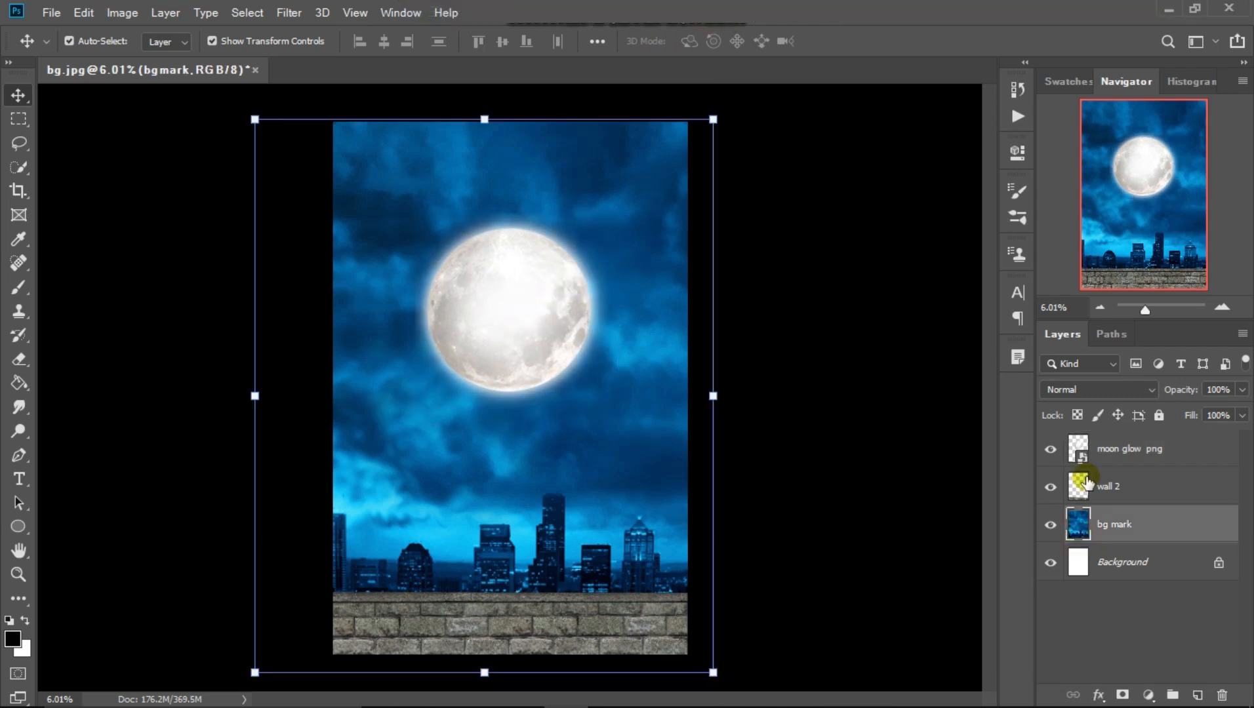
{"action": "right_click", "coordinate": [1094, 459]}
{"action": "left_click", "coordinate": [926, 339]}
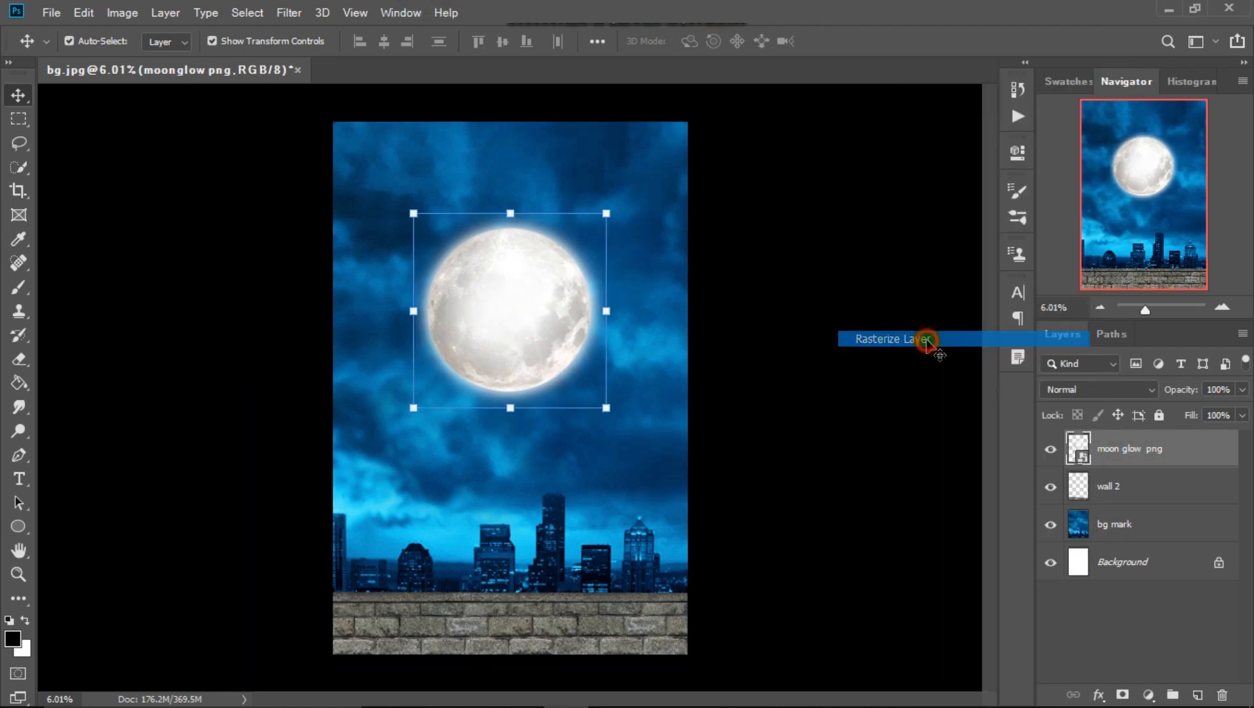
Try shifting the bg mark layer toward a more saturated blue with Selective Color, and undo that adjustment
{"action": "left_click", "coordinate": [1093, 528]}
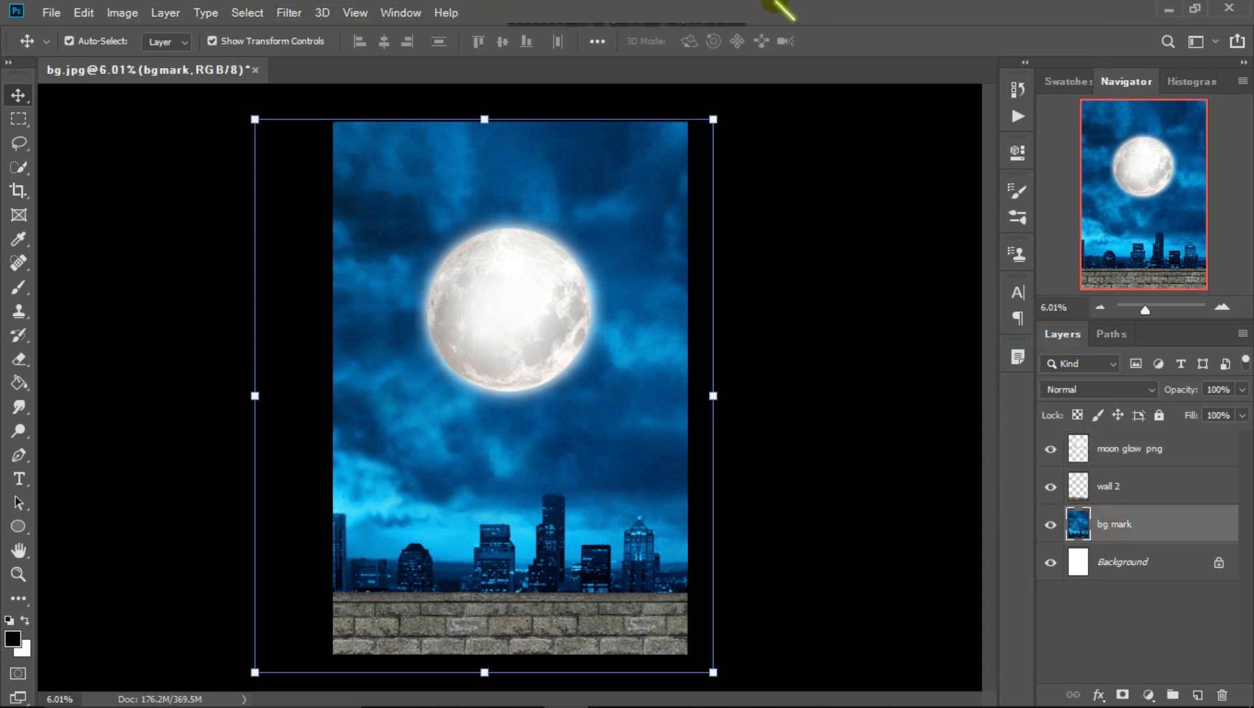
{"action": "mouse_move", "coordinate": [759, 15]}
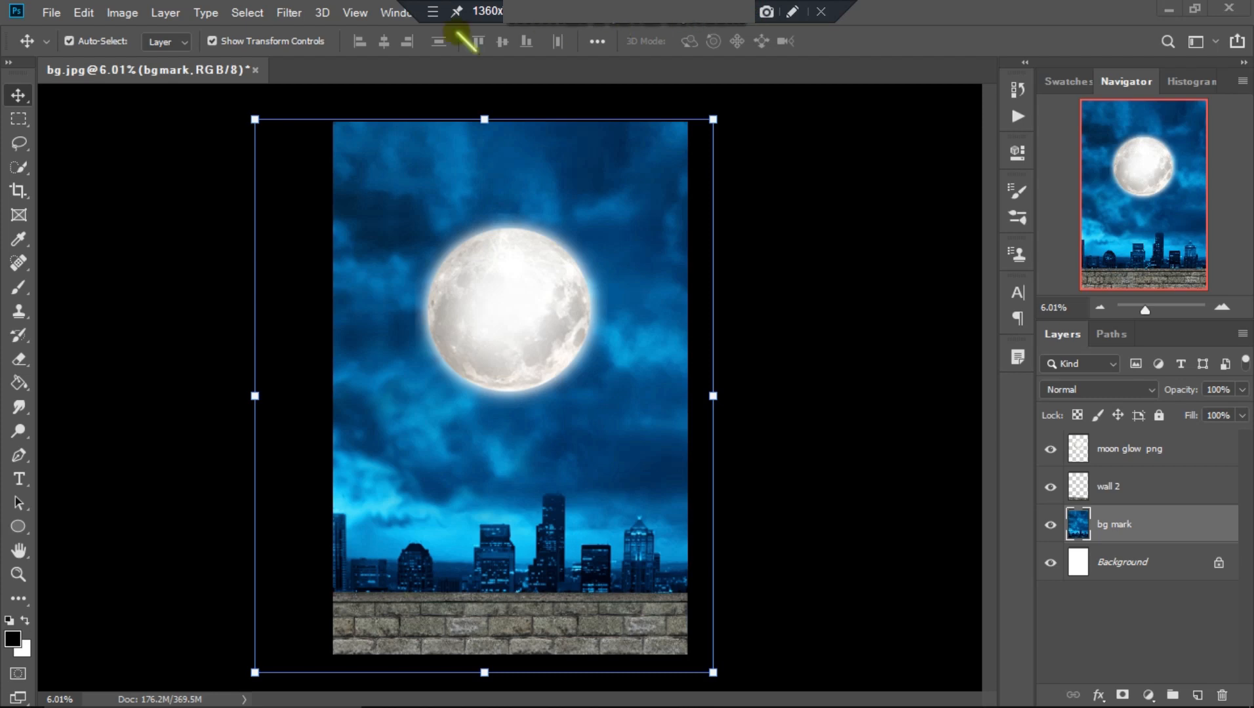
{"action": "left_click", "coordinate": [123, 12]}
{"action": "mouse_move", "coordinate": [276, 59]}
{"action": "left_click", "coordinate": [433, 423]}
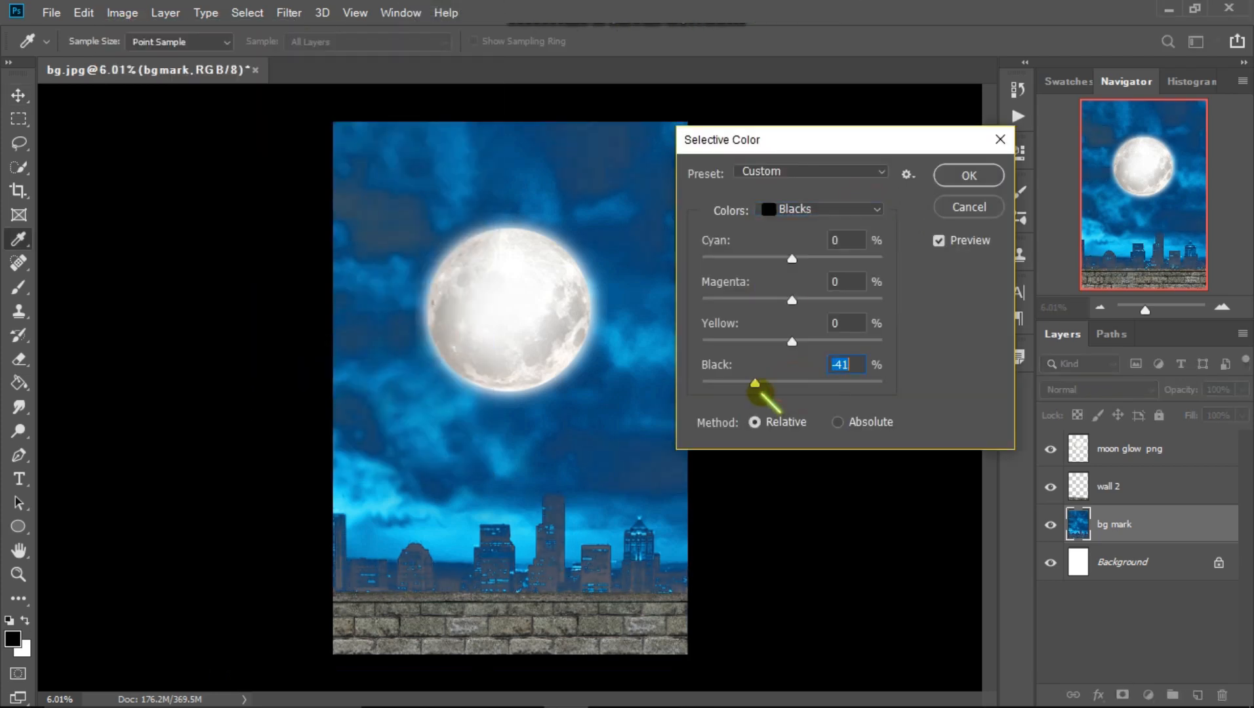
{"action": "left_click_drag", "start_coordinate": [791, 383], "coordinate": [802, 383]}
{"action": "left_click", "coordinate": [823, 208]}
{"action": "left_click", "coordinate": [830, 278]}
{"action": "left_click_drag", "start_coordinate": [791, 300], "coordinate": [839, 299]}
{"action": "left_click_drag", "start_coordinate": [791, 258], "coordinate": [766, 357]}
{"action": "left_click", "coordinate": [969, 176]}
{"action": "key", "text": "v"}
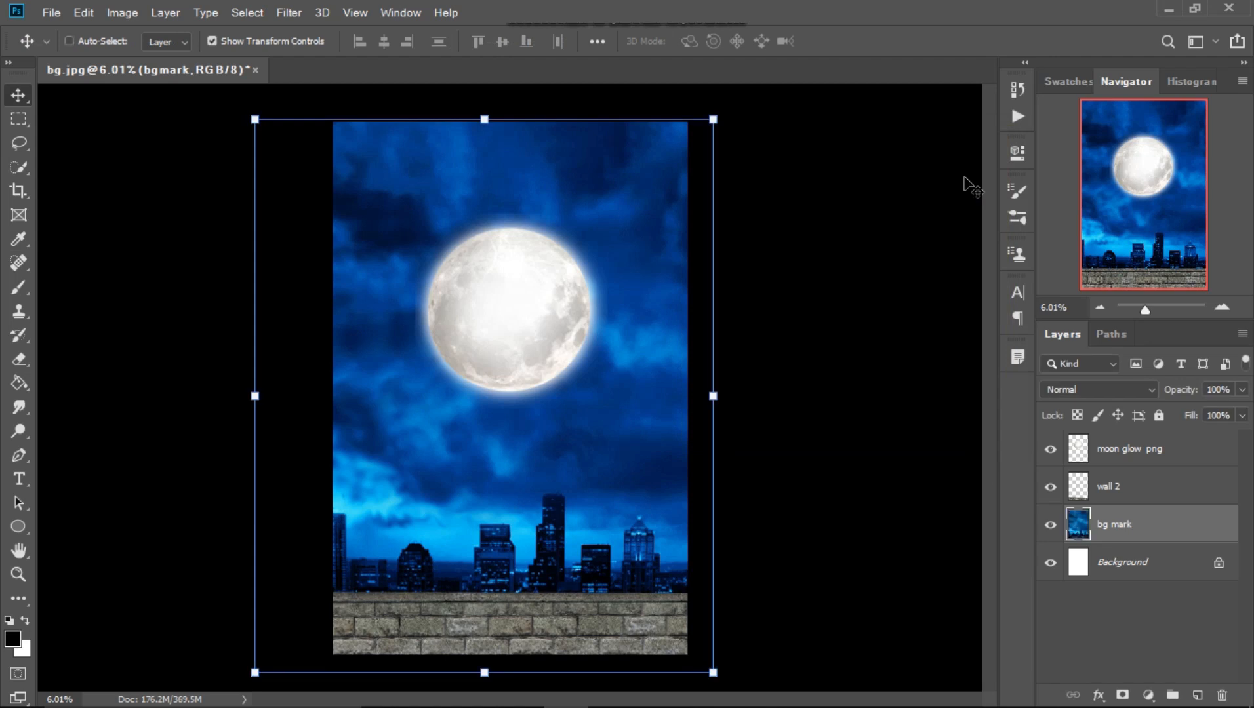
{"action": "key", "text": "ctrl+z"}
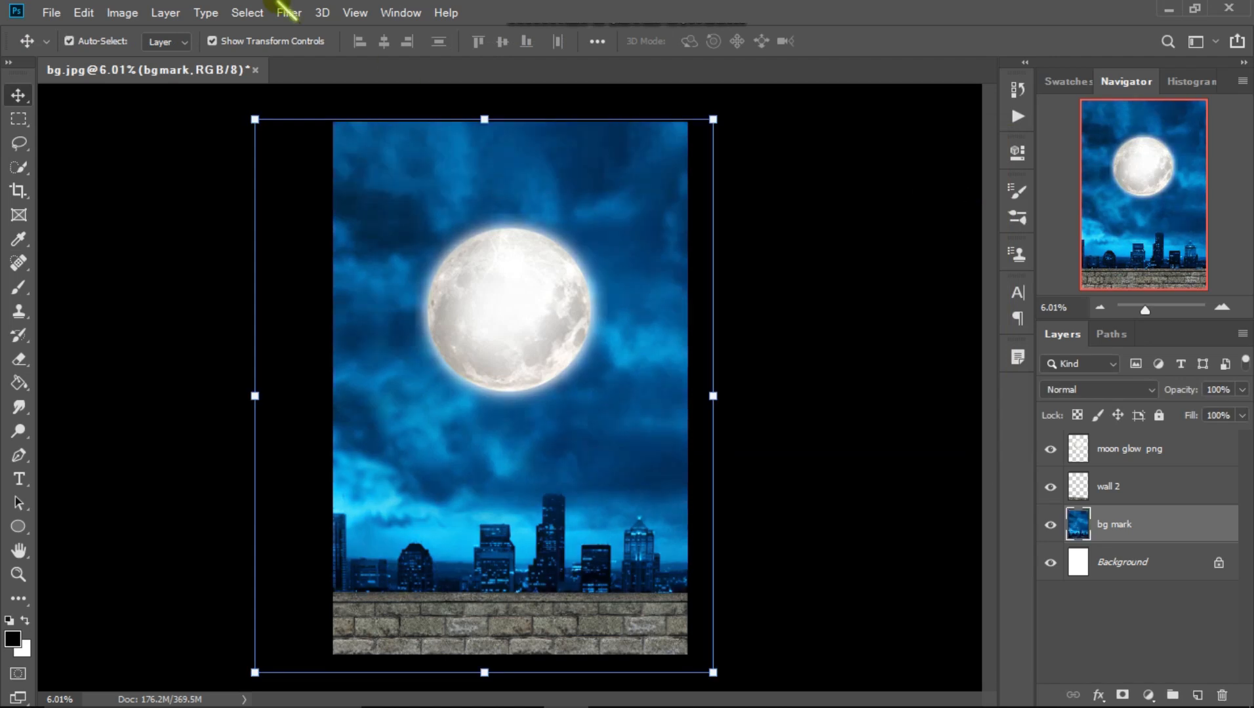
Apply Selective Color to the blues of the bg mark layer with yellow +60% and black +26%
{"action": "left_click", "coordinate": [122, 12]}
{"action": "mouse_move", "coordinate": [260, 56]}
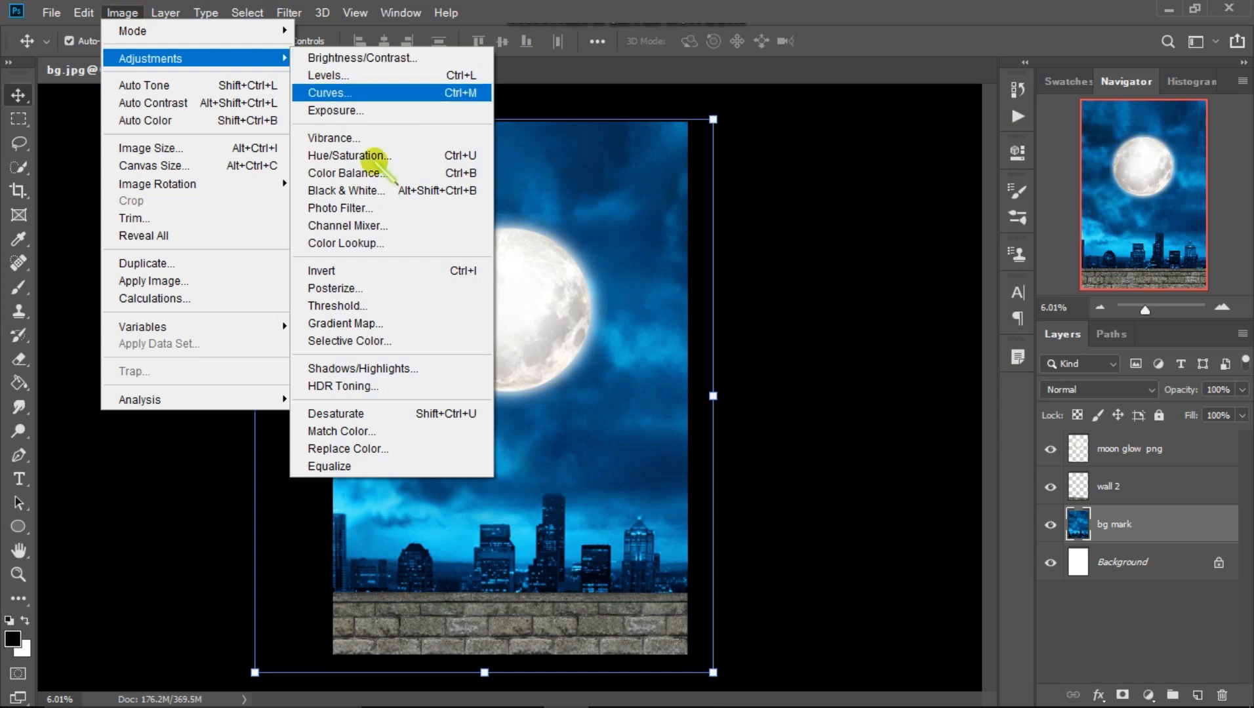
{"action": "left_click", "coordinate": [453, 341]}
{"action": "left_click", "coordinate": [793, 209]}
{"action": "left_click", "coordinate": [812, 274]}
{"action": "left_click_drag", "start_coordinate": [792, 342], "coordinate": [829, 342]}
{"action": "left_click_drag", "start_coordinate": [848, 383], "coordinate": [816, 420]}
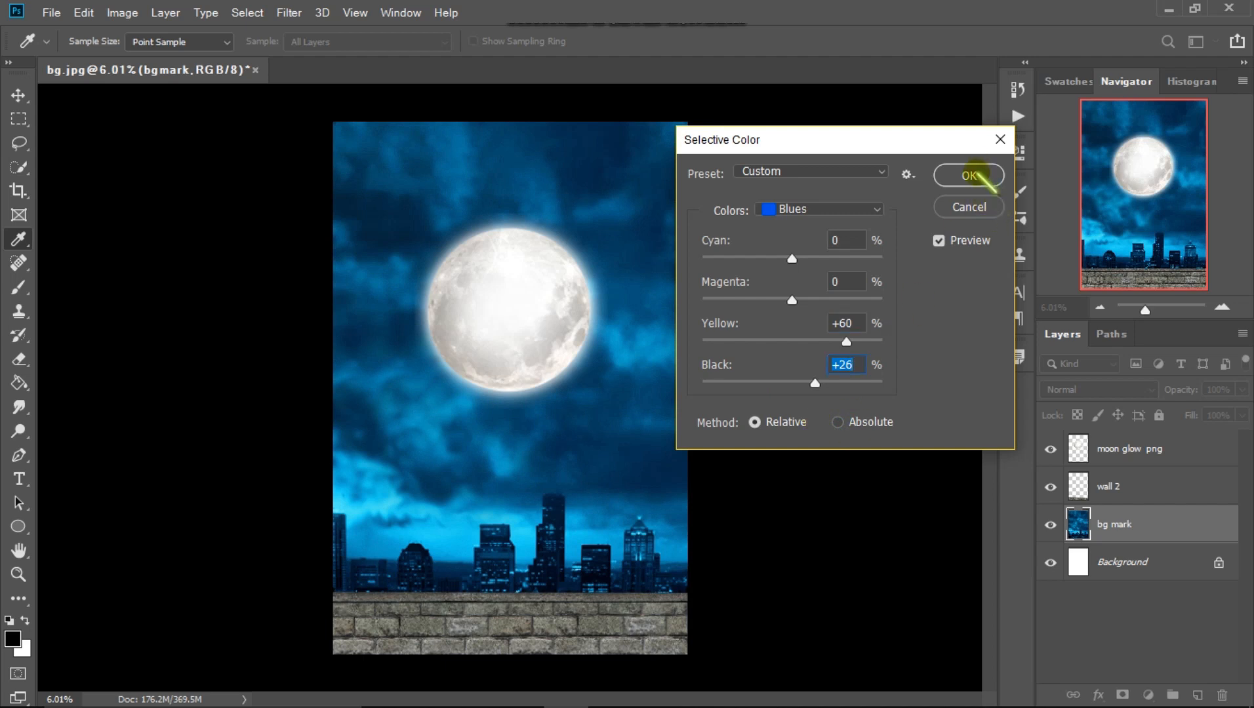
{"action": "left_click", "coordinate": [971, 175]}
{"action": "key", "text": "v"}
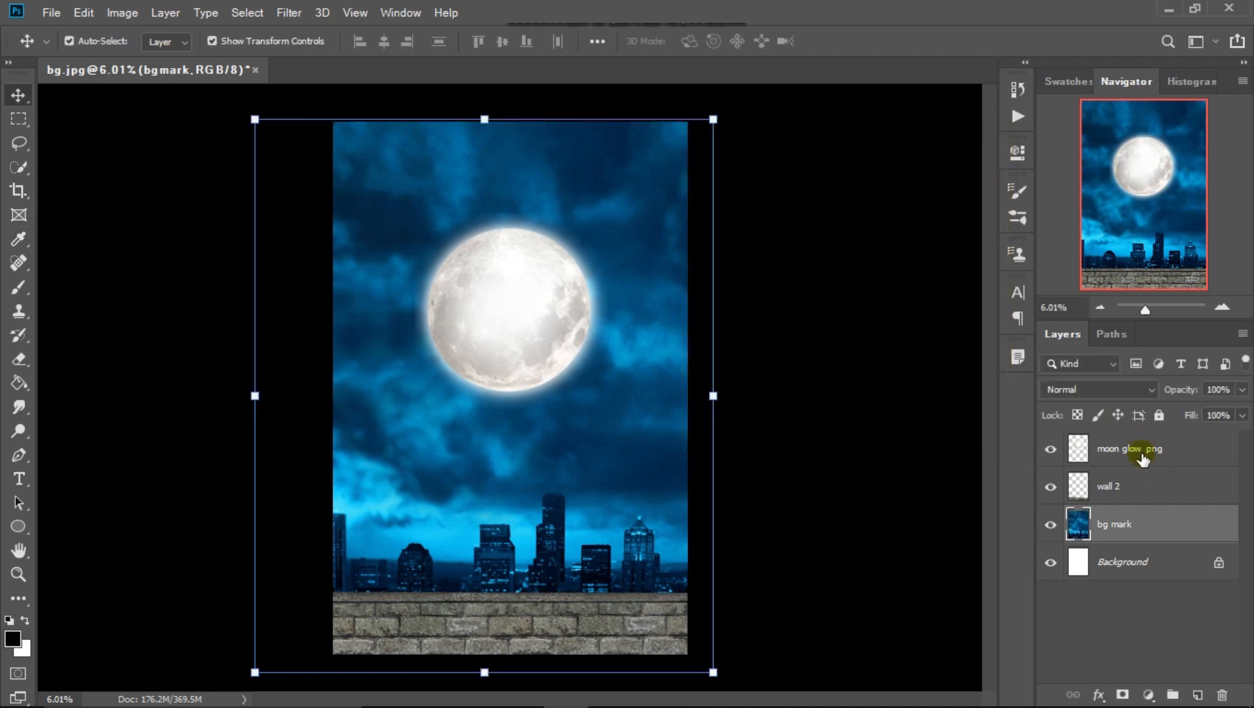
Enlarge the moon glow png layer to about 127% and centre it in the upper sky
{"action": "left_click", "coordinate": [1106, 451]}
{"action": "left_click_drag", "start_coordinate": [495, 307], "coordinate": [478, 295]}
{"action": "left_click_drag", "start_coordinate": [588, 200], "coordinate": [680, 143]}
{"action": "left_click_drag", "start_coordinate": [542, 212], "coordinate": [555, 243]}
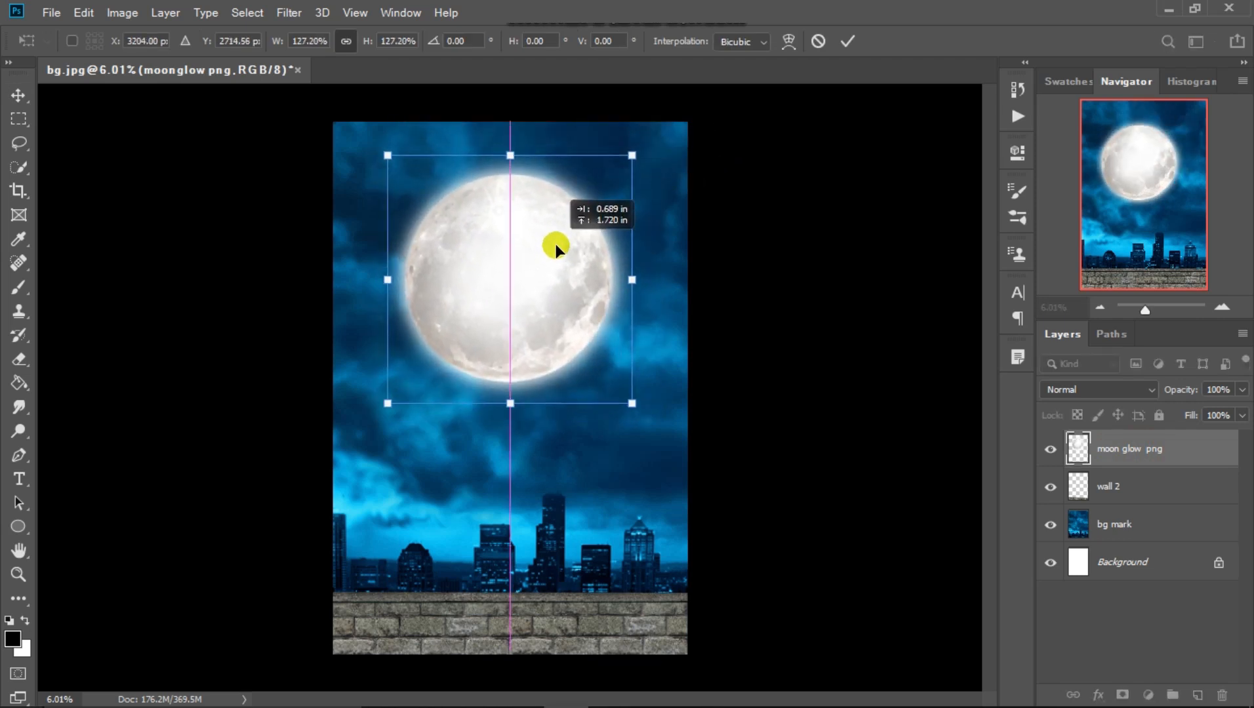
{"action": "key", "text": "Return"}
Add an Outer Glow to the moon glow png layer and rasterize its layer style
{"action": "left_click", "coordinate": [1105, 459]}
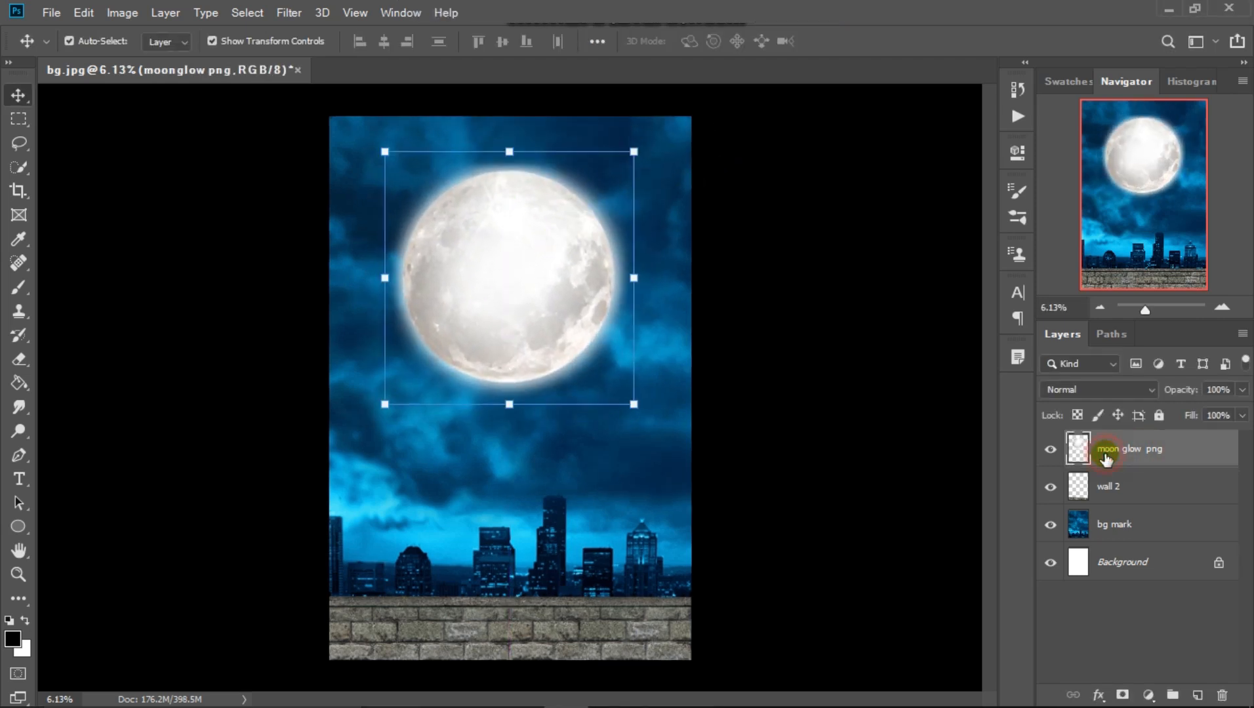
{"action": "left_click", "coordinate": [1099, 695]}
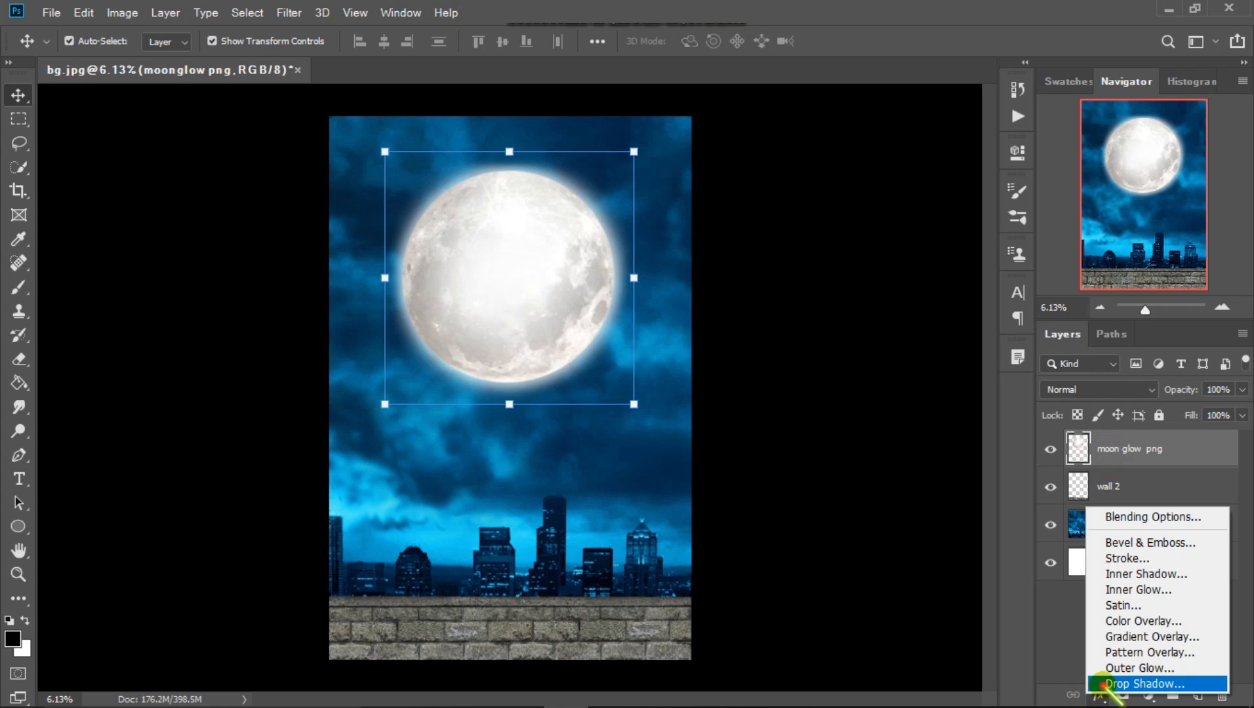
{"action": "left_click", "coordinate": [1104, 684]}
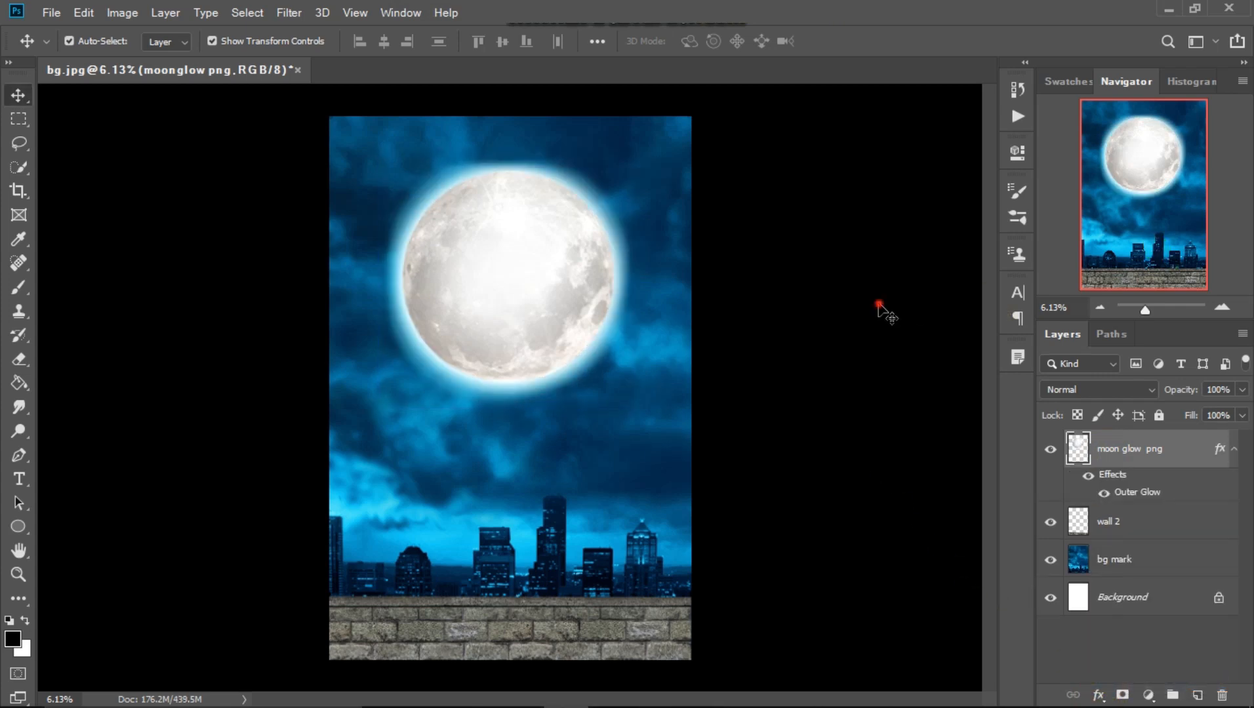
{"action": "right_click", "coordinate": [1119, 450]}
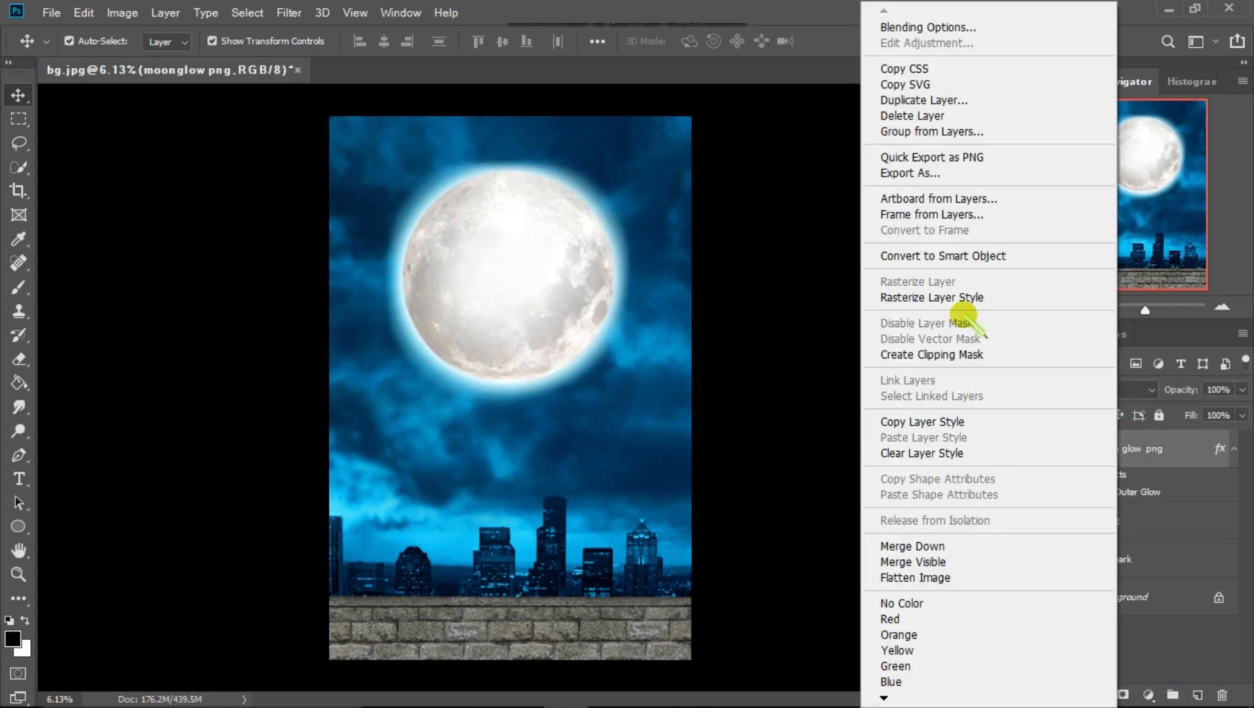
{"action": "left_click", "coordinate": [948, 299]}
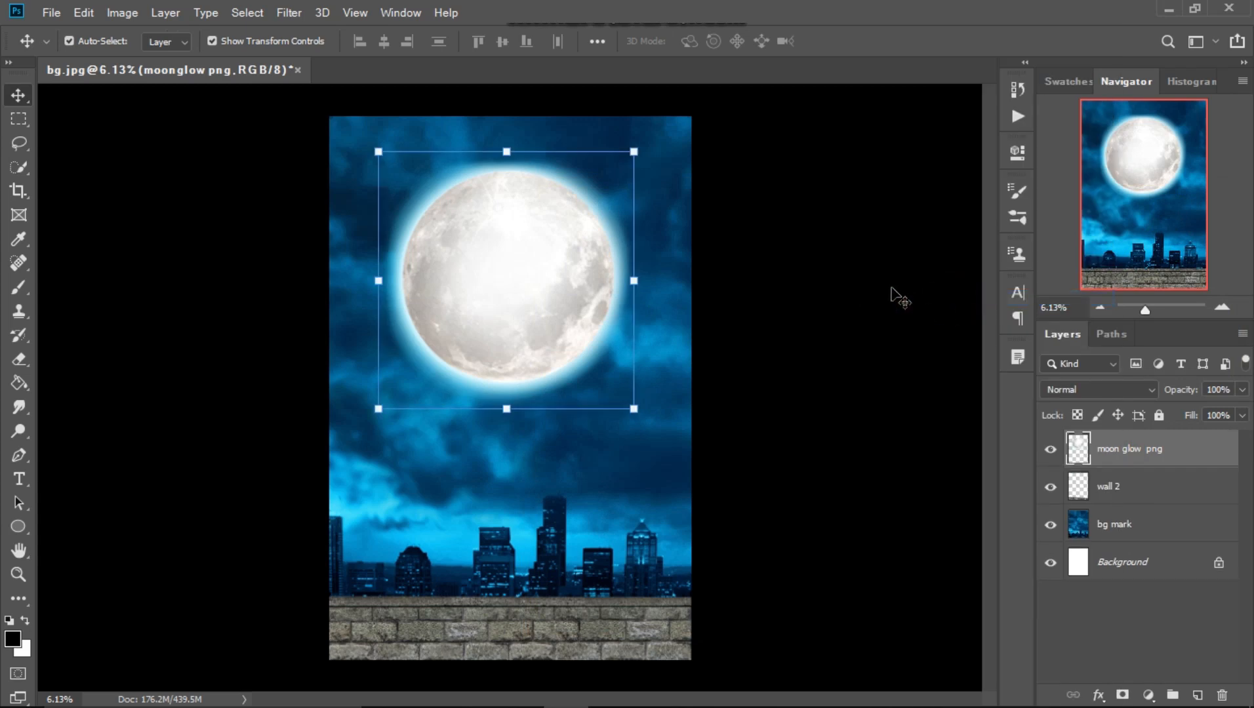
Fit the wall 2 layer across the canvas's lower edge and turn the moon so its bright area faces down
{"action": "scroll", "coordinate": [892, 295], "scroll_direction": "down", "scroll_amount": 1}
{"action": "left_click", "coordinate": [521, 630]}
{"action": "scroll", "coordinate": [521, 629], "scroll_direction": "up", "scroll_amount": 8}
{"action": "left_click_drag", "start_coordinate": [916, 633], "coordinate": [954, 654]}
{"action": "left_click_drag", "start_coordinate": [573, 395], "coordinate": [572, 389]}
{"action": "left_click_drag", "start_coordinate": [572, 654], "coordinate": [572, 611]}
{"action": "left_click_drag", "start_coordinate": [954, 611], "coordinate": [916, 611]}
{"action": "left_click_drag", "start_coordinate": [555, 611], "coordinate": [562, 675]}
{"action": "key", "text": "Return"}
{"action": "key", "text": "ctrl+0"}
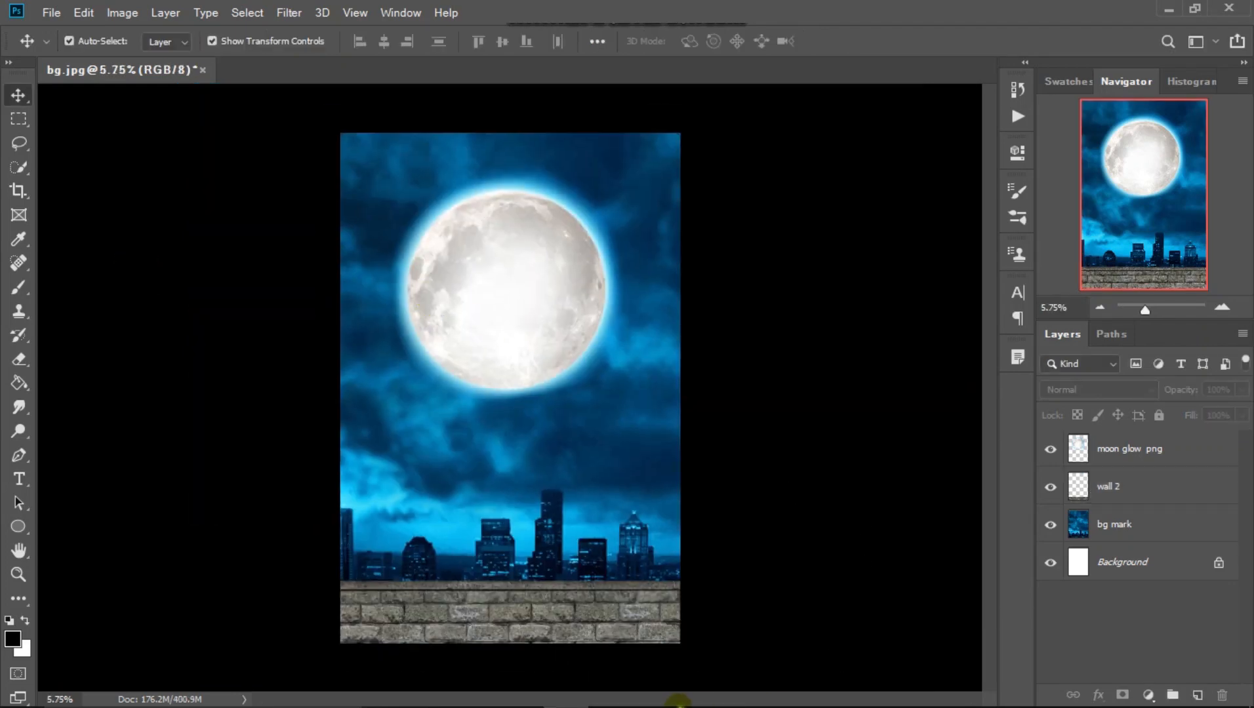
Place the png pic 3 mark image from the stoke folder and enlarge it so the man and pole stand on the wall
{"action": "left_click", "coordinate": [481, 695]}
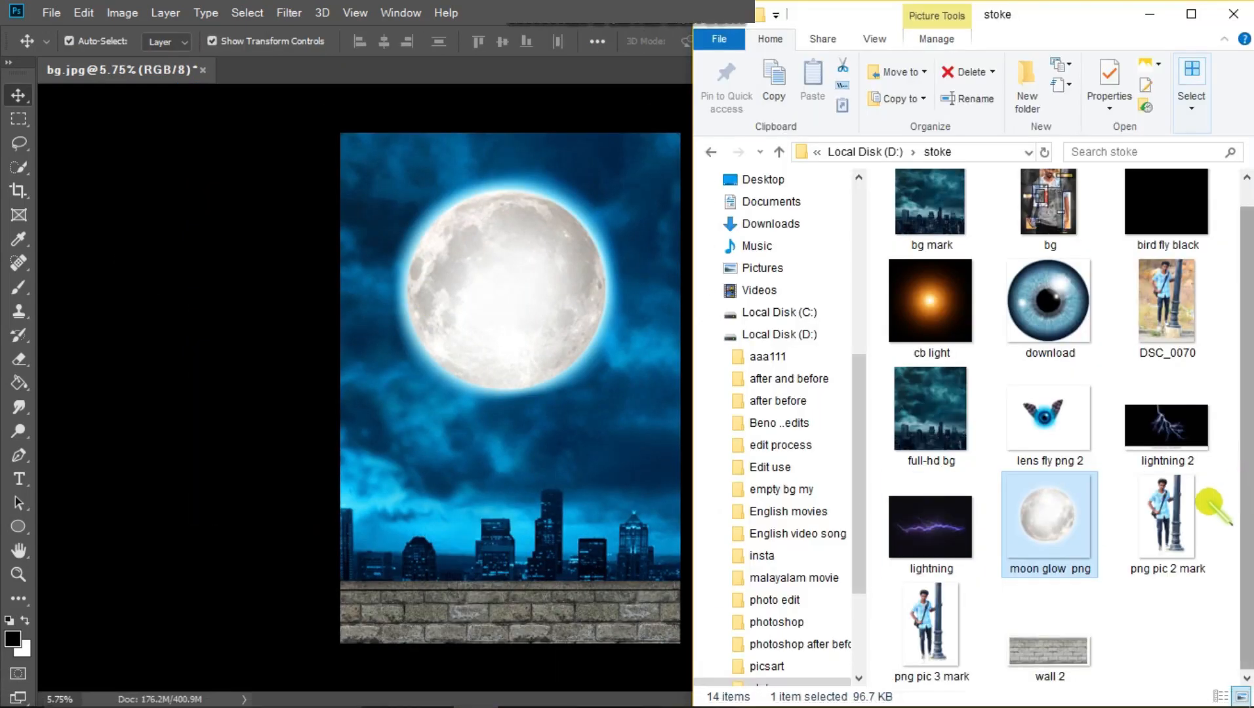
{"action": "left_click_drag", "start_coordinate": [927, 626], "coordinate": [560, 404]}
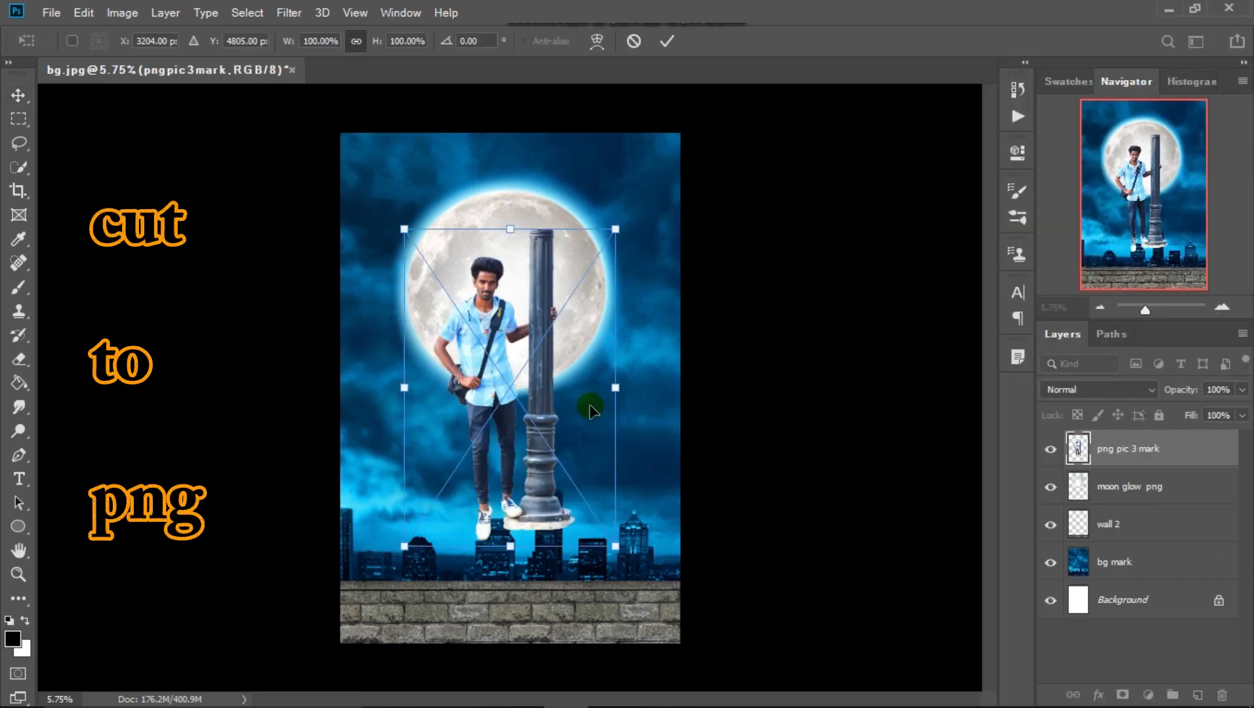
{"action": "left_click_drag", "start_coordinate": [542, 419], "coordinate": [542, 484]}
{"action": "left_click_drag", "start_coordinate": [615, 292], "coordinate": [714, 143]}
{"action": "left_click_drag", "start_coordinate": [566, 396], "coordinate": [531, 397]}
{"action": "key", "text": "Return"}
Rasterize the png pic 3 mark layer and enlarge it slightly
{"action": "right_click", "coordinate": [1128, 454]}
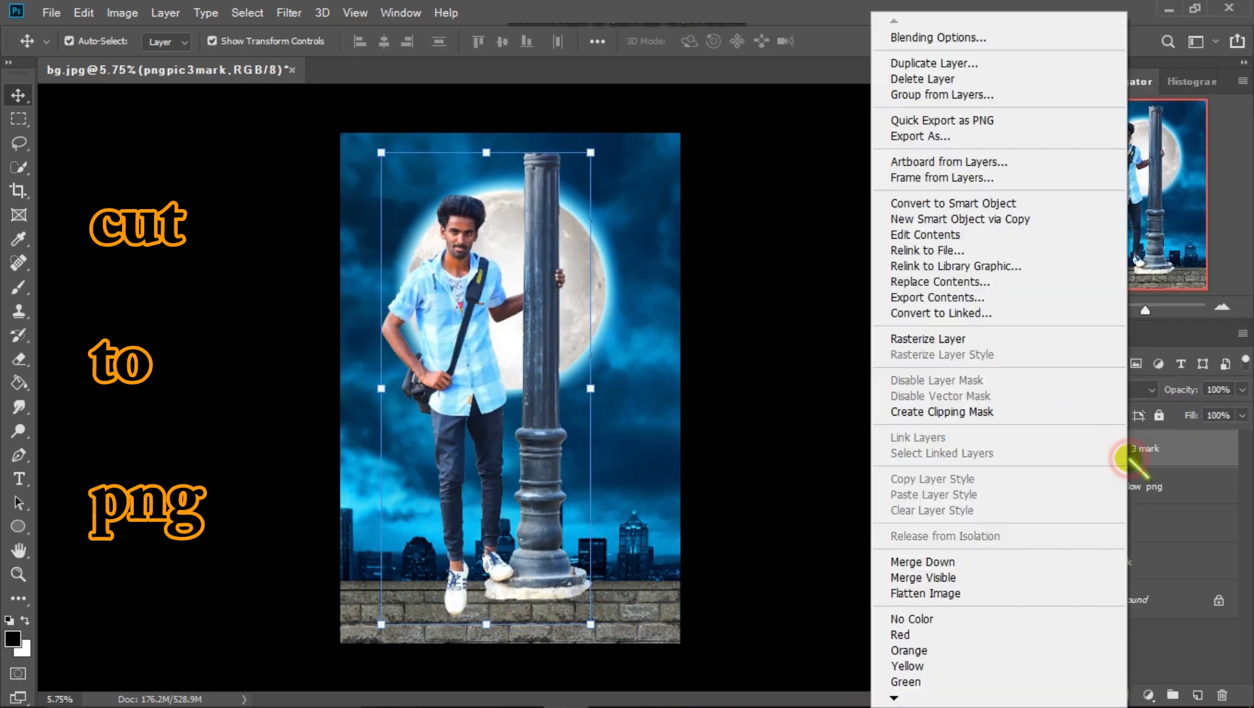
{"action": "left_click", "coordinate": [926, 339]}
{"action": "left_click_drag", "start_coordinate": [590, 154], "coordinate": [616, 134]}
{"action": "scroll", "coordinate": [574, 361], "scroll_direction": "up", "scroll_amount": 8}
{"action": "left_click_drag", "start_coordinate": [574, 362], "coordinate": [576, 365]}
{"action": "scroll", "coordinate": [520, 393], "scroll_direction": "down", "scroll_amount": 7}
{"action": "left_click", "coordinate": [848, 42]}
Erase the leftover ground around the pole's base on the png pic 3 mark layer with the Eraser
{"action": "key", "text": "e"}
{"action": "scroll", "coordinate": [516, 614], "scroll_direction": "up", "scroll_amount": 15}
{"action": "right_click", "coordinate": [467, 410]}
{"action": "mouse_move", "coordinate": [346, 401]}
{"action": "left_mouse_down"}
{"action": "mouse_move", "coordinate": [364, 420]}
{"action": "mouse_move", "coordinate": [482, 431]}
{"action": "mouse_move", "coordinate": [523, 518]}
{"action": "left_mouse_up"}
{"action": "scroll", "coordinate": [523, 518], "scroll_direction": "right", "scroll_amount": 5}
{"action": "left_click_drag", "start_coordinate": [623, 295], "coordinate": [658, 442]}
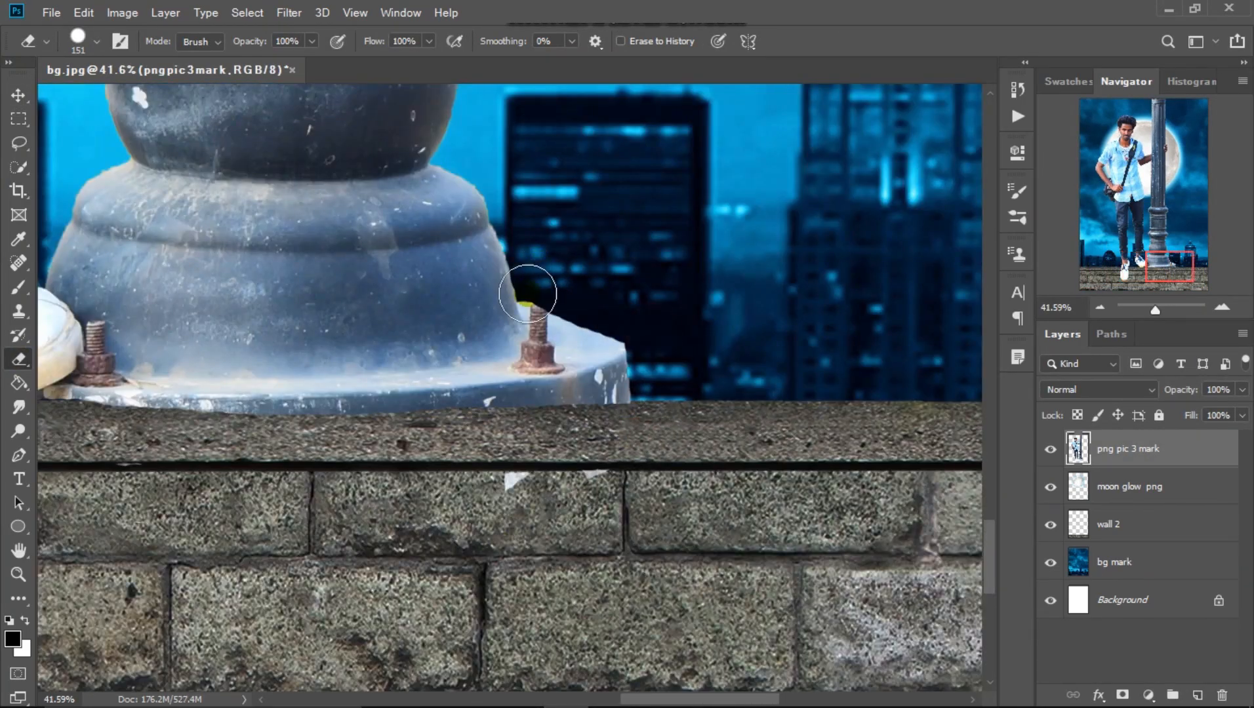
Add a layer mask to the png pic 3 mark layer and clean up the remaining edges around the pole's base on it
{"action": "left_click", "coordinate": [1122, 695]}
{"action": "left_click_drag", "start_coordinate": [626, 321], "coordinate": [619, 400]}
{"action": "scroll", "coordinate": [702, 411], "scroll_direction": "down", "scroll_amount": 2}
{"action": "scroll", "coordinate": [439, 426], "scroll_direction": "up", "scroll_amount": 4}
{"action": "left_click_drag", "start_coordinate": [295, 419], "coordinate": [819, 402]}
{"action": "key", "text": "x"}
{"action": "scroll", "coordinate": [302, 524], "scroll_direction": "down", "scroll_amount": 1}
{"action": "left_click_drag", "start_coordinate": [774, 357], "coordinate": [547, 411]}
{"action": "scroll", "coordinate": [787, 394], "scroll_direction": "up", "scroll_amount": 4}
{"action": "key", "text": "x"}
{"action": "scroll", "coordinate": [626, 393], "scroll_direction": "down", "scroll_amount": 14}
{"action": "scroll", "coordinate": [561, 345], "scroll_direction": "down", "scroll_amount": 2}
{"action": "key", "text": "v"}
{"action": "left_click", "coordinate": [909, 327]}
{"action": "scroll", "coordinate": [492, 242], "scroll_direction": "down", "scroll_amount": 10}
Move the moon slightly left behind the man, enlarge it, and shift the man and pole slightly right
{"action": "left_click", "coordinate": [1107, 482]}
{"action": "left_click_drag", "start_coordinate": [525, 263], "coordinate": [508, 262]}
{"action": "left_click_drag", "start_coordinate": [532, 427], "coordinate": [540, 429]}
{"action": "left_click_drag", "start_coordinate": [528, 328], "coordinate": [524, 328]}
{"action": "left_click_drag", "start_coordinate": [610, 389], "coordinate": [636, 421]}
{"action": "key", "text": "Return"}
Scale the man and pole cutout up slightly so the pole reaches the canvas's upper edge
{"action": "left_click", "coordinate": [481, 349]}
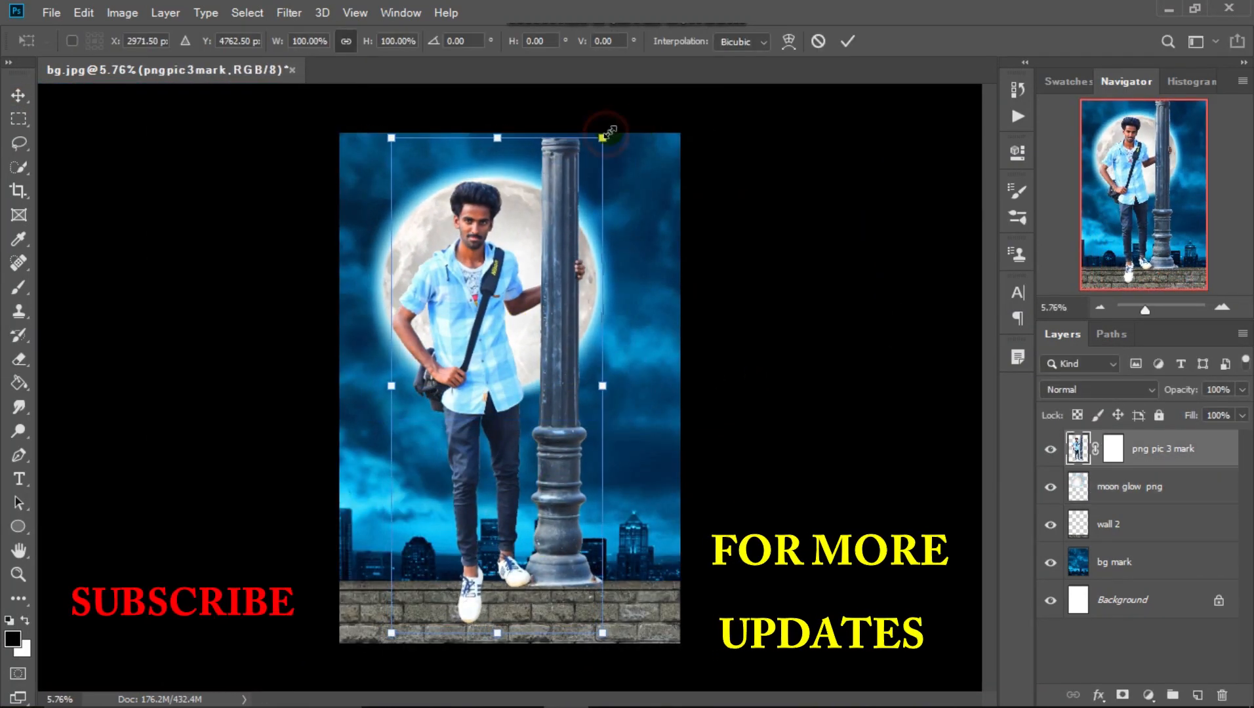
{"action": "left_click_drag", "start_coordinate": [604, 135], "coordinate": [607, 130]}
{"action": "key", "text": "Return"}
Scale the moon to about 108% and keep it positioned behind the man's head and shoulders
{"action": "left_click_drag", "start_coordinate": [518, 331], "coordinate": [520, 336]}
{"action": "left_click_drag", "start_coordinate": [620, 409], "coordinate": [632, 422]}
{"action": "left_click_drag", "start_coordinate": [532, 349], "coordinate": [533, 349]}
{"action": "left_click_drag", "start_coordinate": [632, 423], "coordinate": [639, 430]}
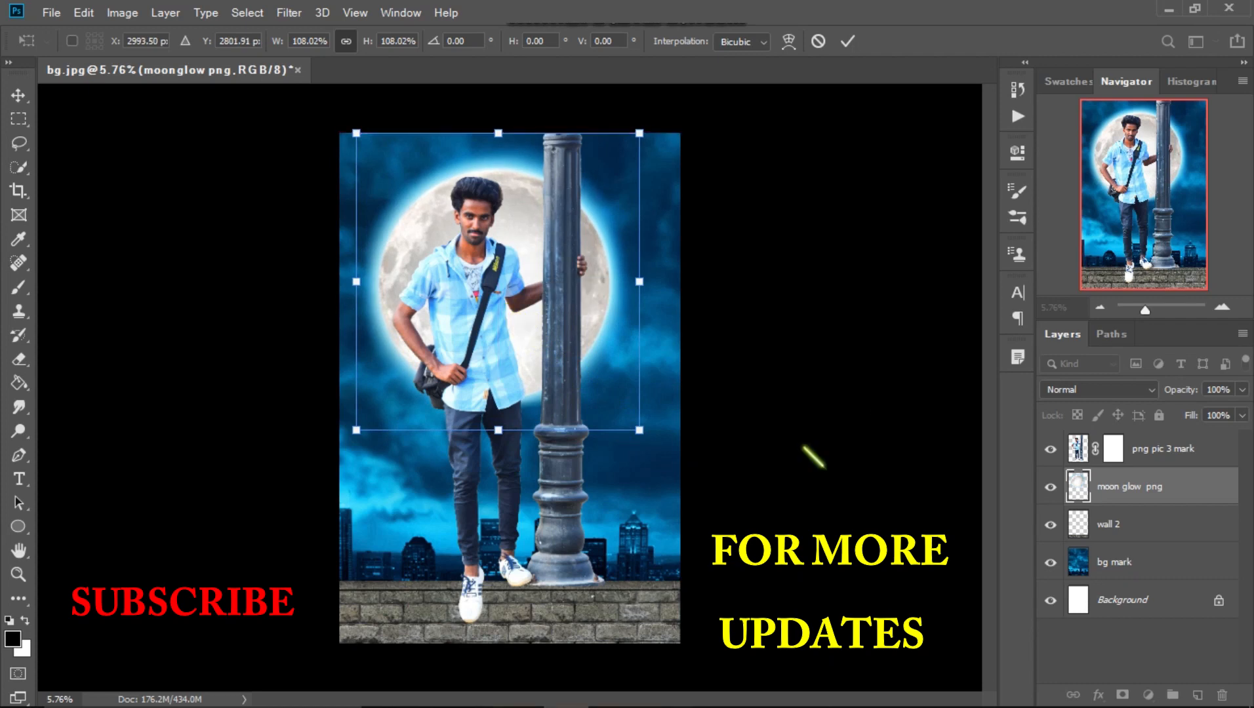
{"action": "left_click", "coordinate": [870, 423]}
Darken the png pic 3 mark layer and boost its contrast with Brightness/Contrast
{"action": "left_click", "coordinate": [562, 326]}
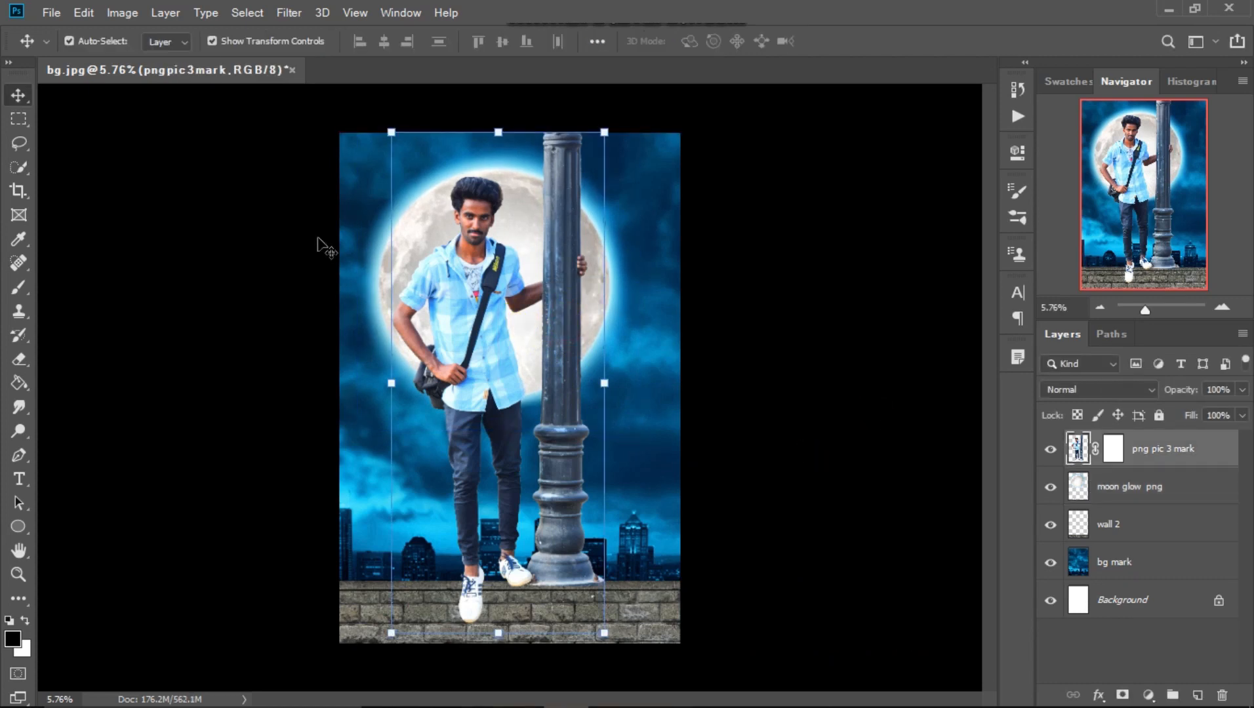
{"action": "left_click", "coordinate": [122, 13]}
{"action": "mouse_move", "coordinate": [146, 56]}
{"action": "left_click", "coordinate": [331, 48]}
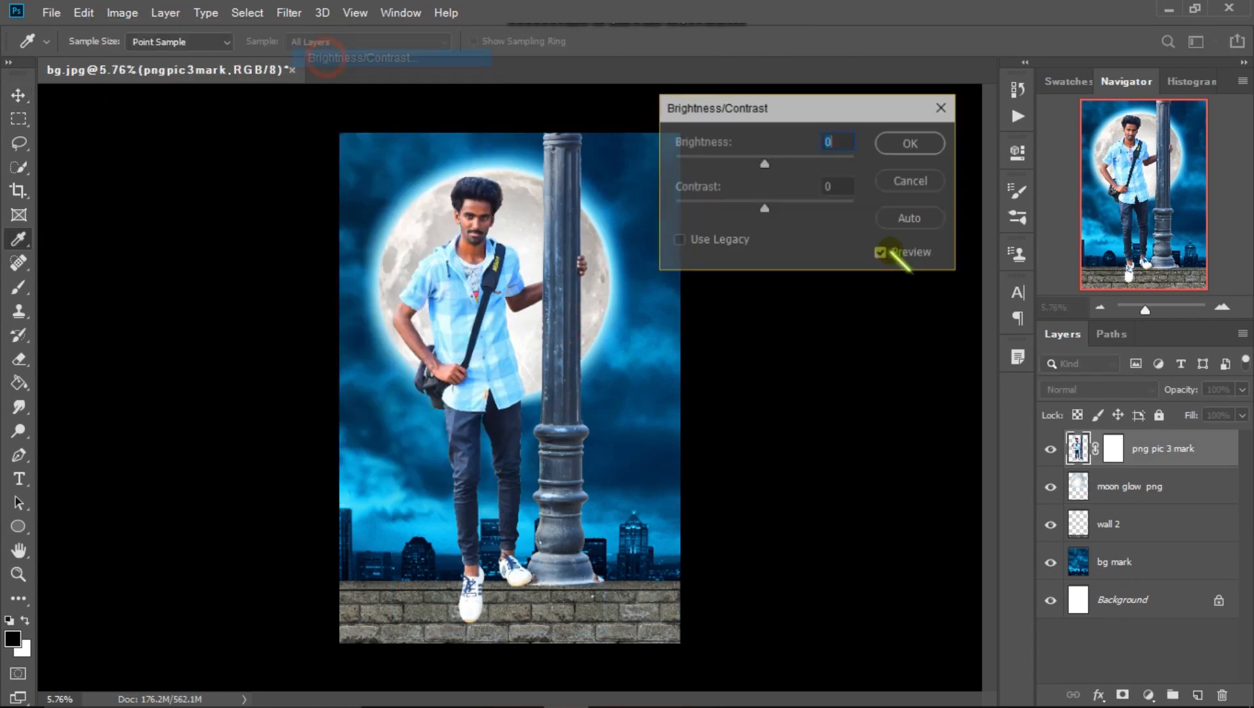
{"action": "left_click_drag", "start_coordinate": [647, 149], "coordinate": [742, 241]}
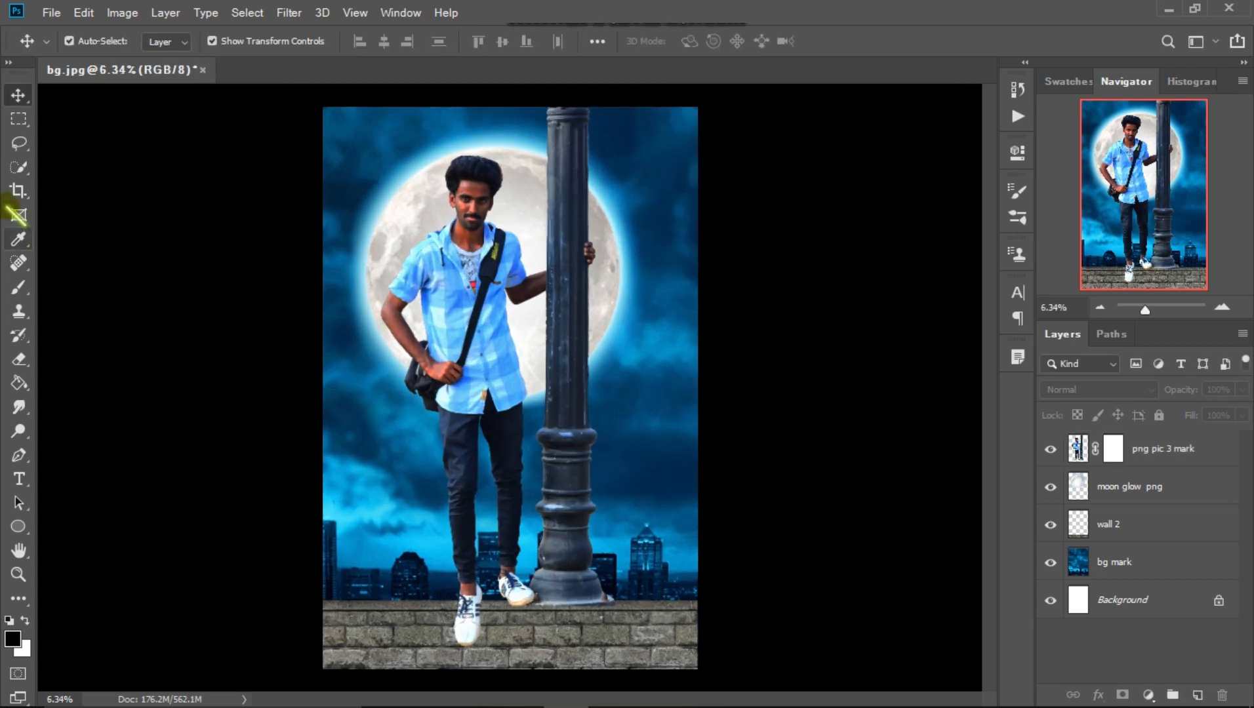
Add a layer mask to the moon glow png layer and try erasing the moon beside the pole at 55% opacity
{"action": "left_click", "coordinate": [18, 286]}
{"action": "right_click", "coordinate": [17, 361]}
{"action": "left_click", "coordinate": [65, 360]}
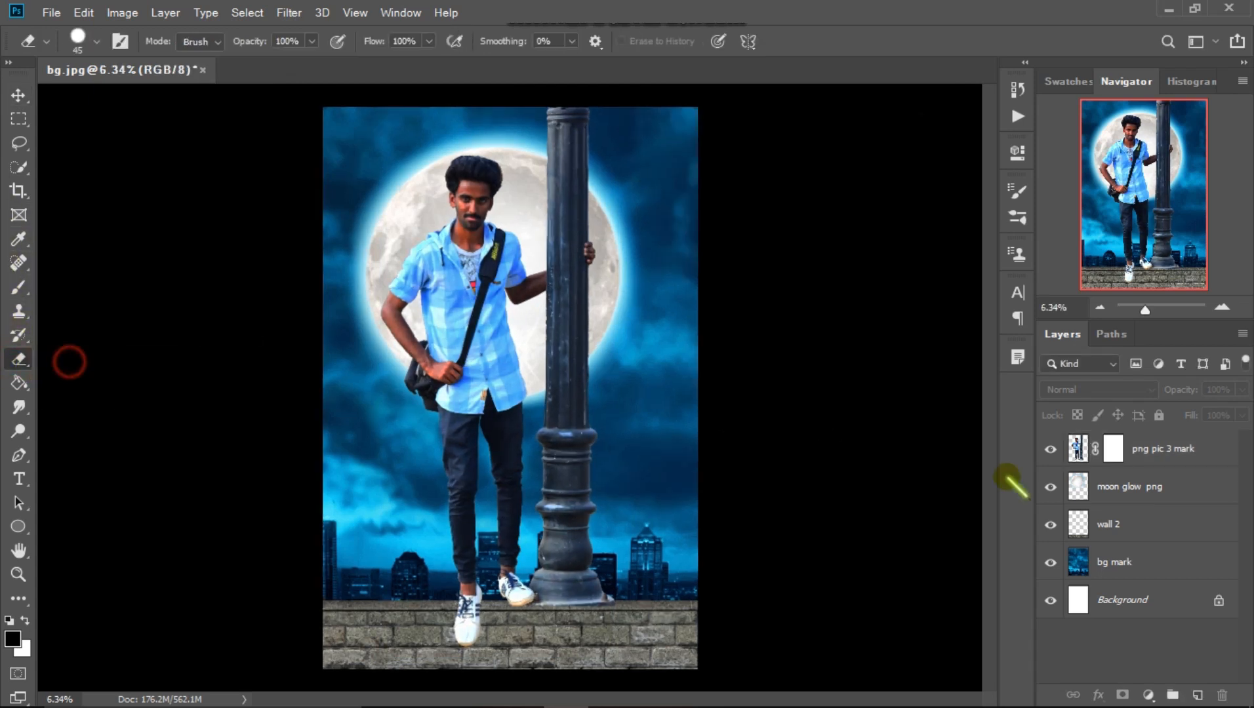
{"action": "left_click", "coordinate": [1114, 487]}
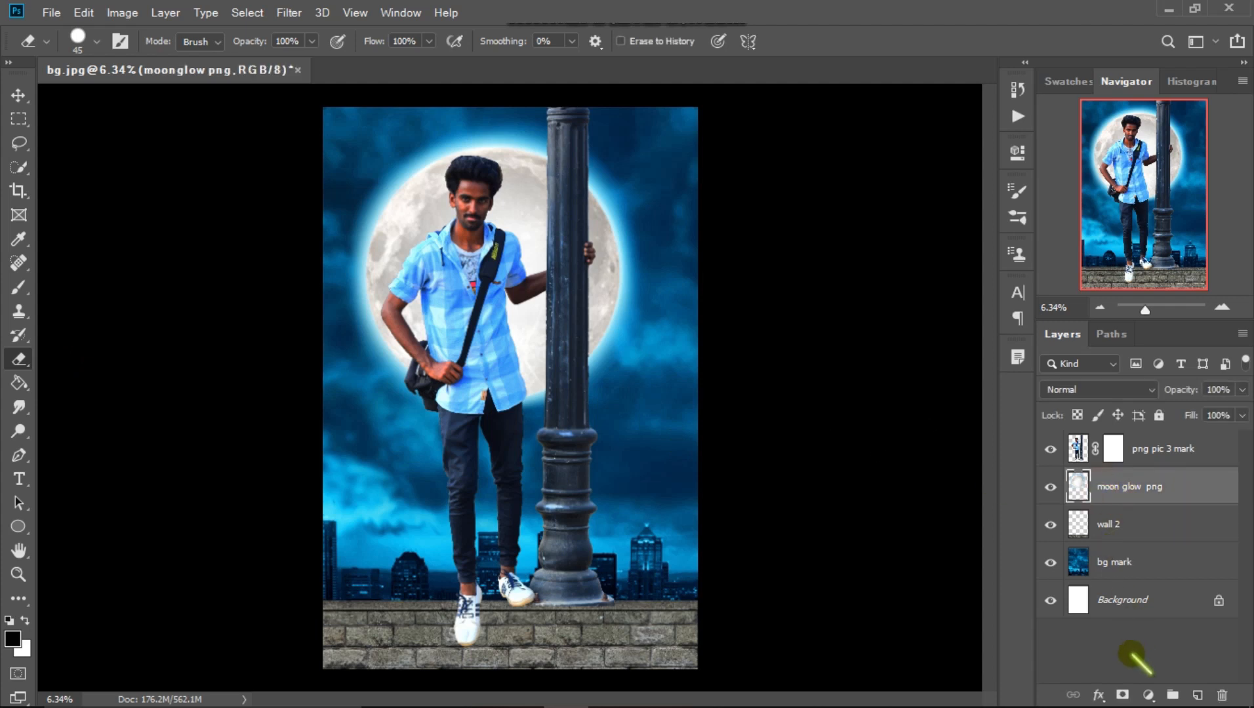
{"action": "left_click", "coordinate": [1121, 693]}
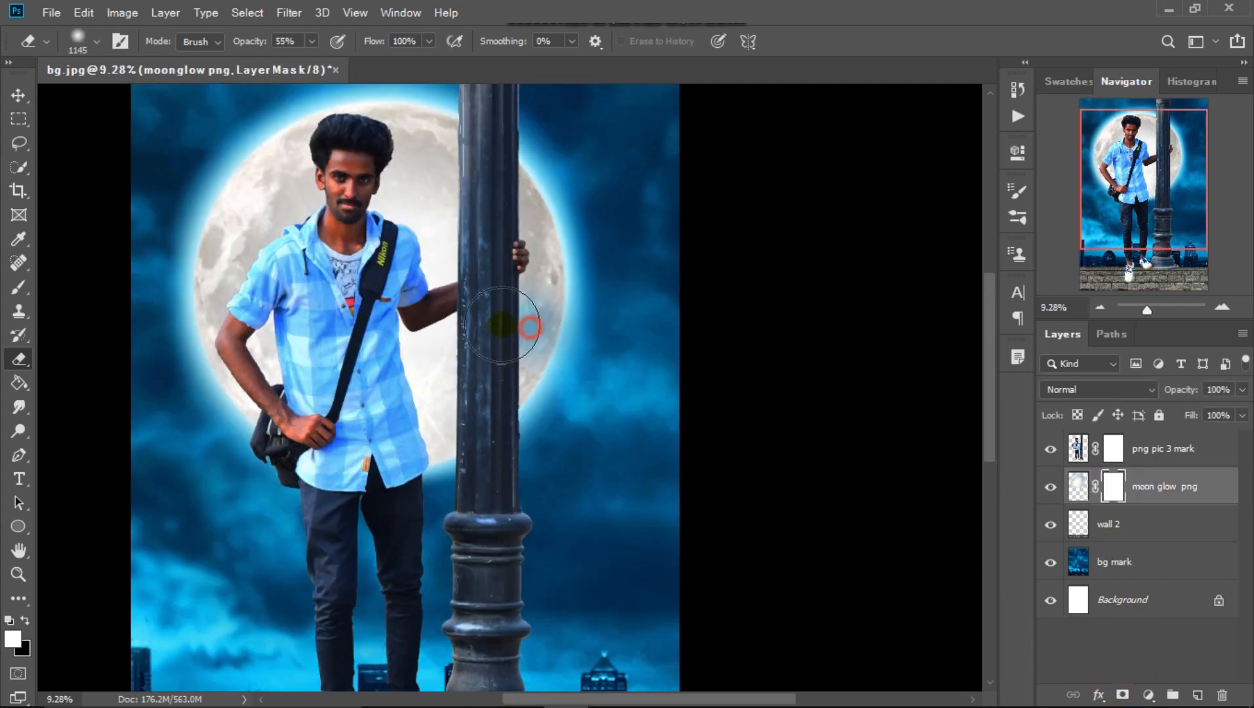
{"action": "mouse_move", "coordinate": [504, 331]}
{"action": "left_mouse_down"}
{"action": "mouse_move", "coordinate": [573, 298]}
{"action": "mouse_move", "coordinate": [516, 352]}
{"action": "mouse_move", "coordinate": [577, 368]}
{"action": "mouse_move", "coordinate": [429, 351]}
{"action": "mouse_move", "coordinate": [454, 392]}
{"action": "left_mouse_up"}
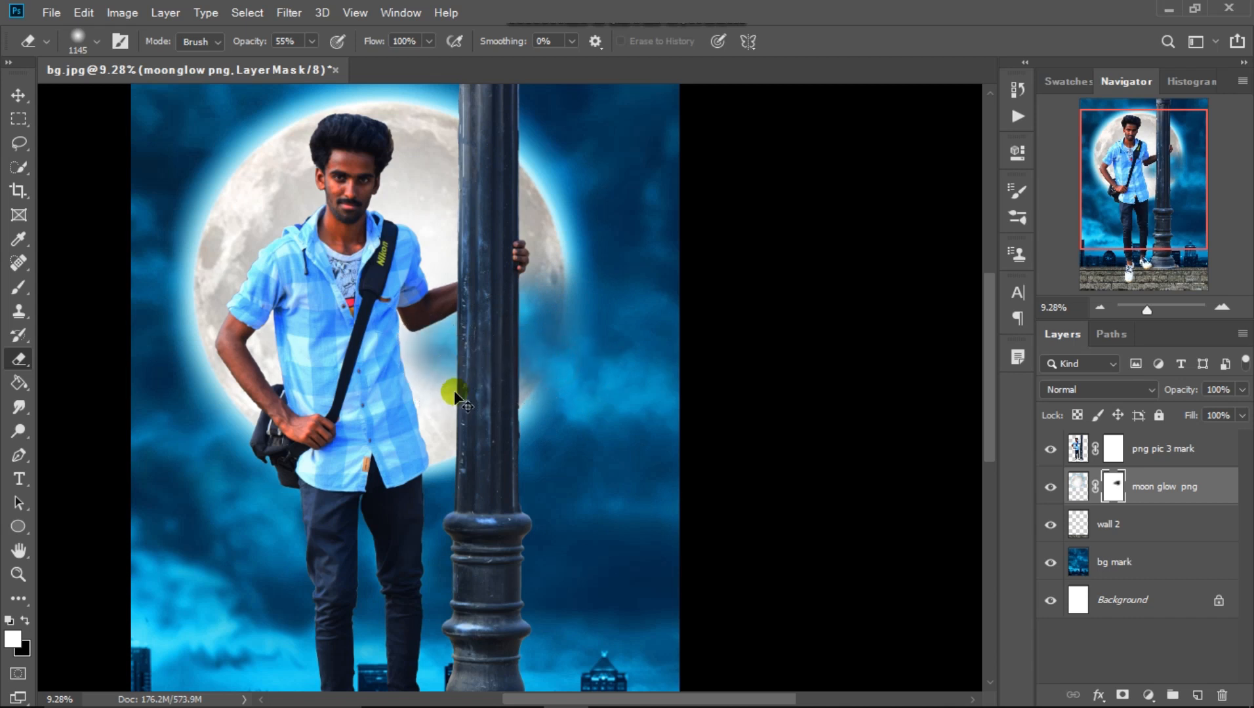
Undo the eraser strokes made on the moon
{"action": "key", "text": "ctrl+z"}
{"action": "key", "text": "ctrl+z"}
{"action": "key", "text": "ctrl+z"}
{"action": "key", "text": "ctrl+z"}
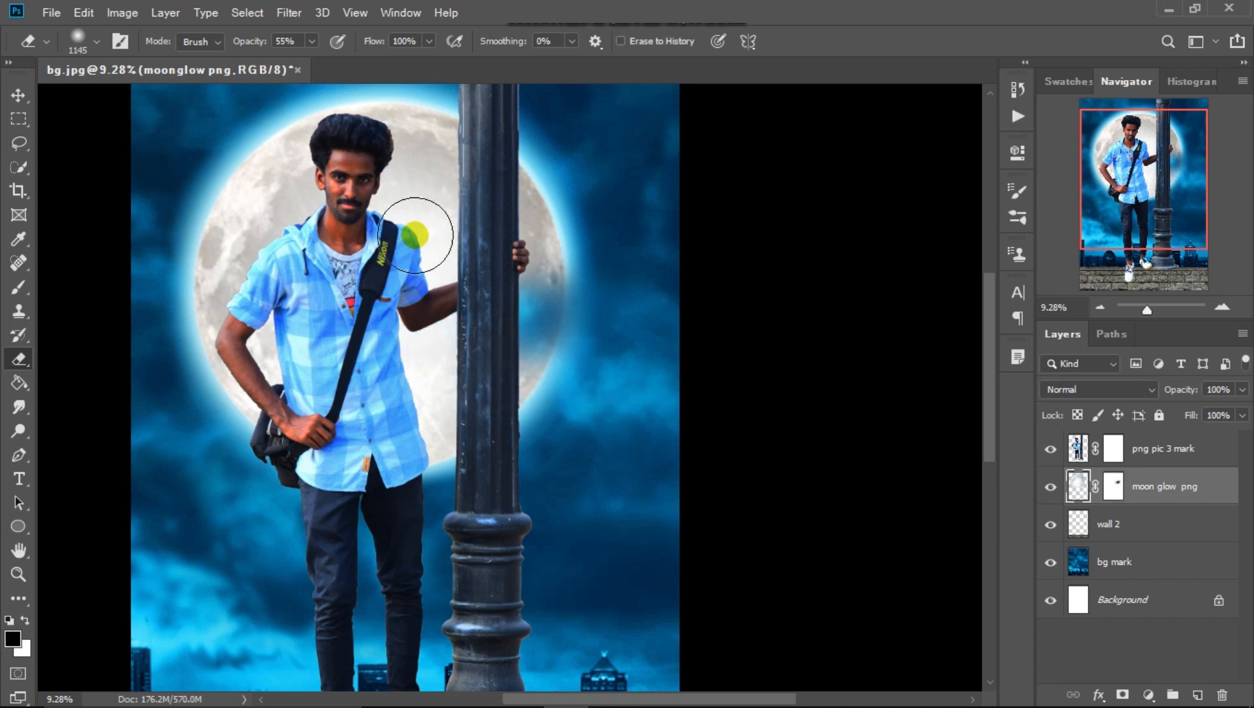
{"action": "key", "text": "z"}
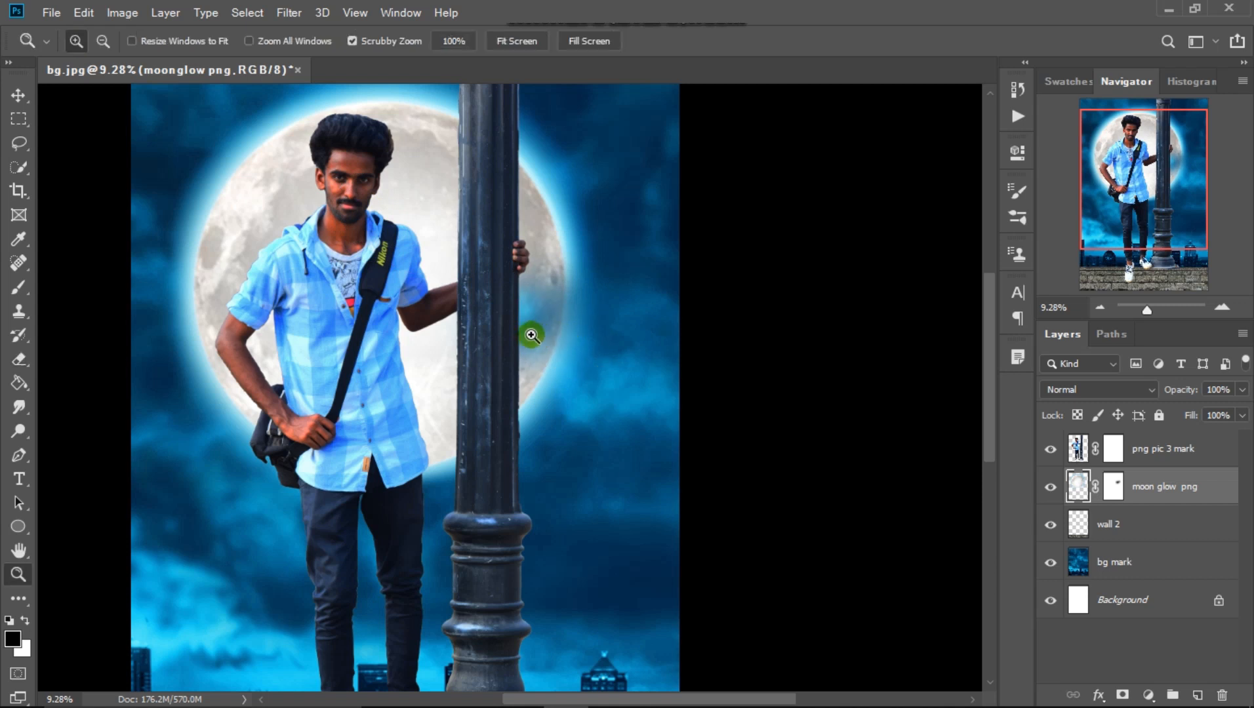
{"action": "key", "text": "ctrl+z"}
{"action": "key", "text": "ctrl+z"}
Set the Eraser opacity to 21% and softly fade the moon's right side near the pole and its left edge
{"action": "right_click", "coordinate": [19, 358]}
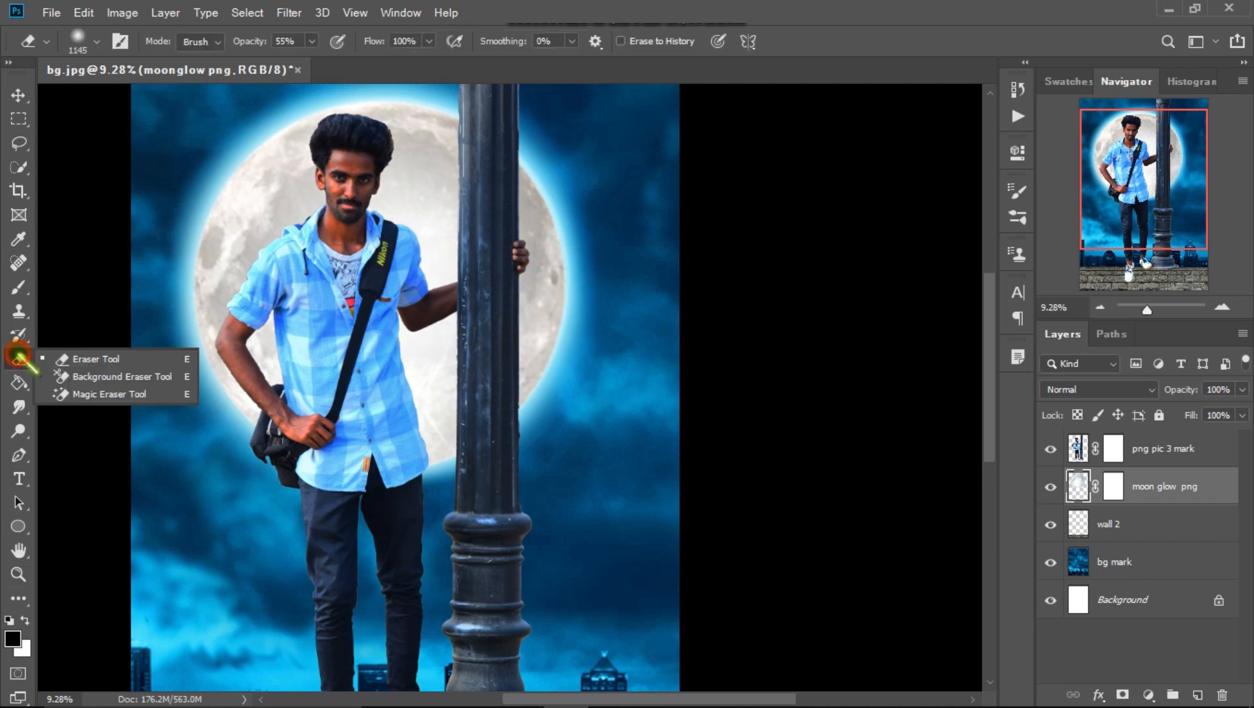
{"action": "left_click", "coordinate": [62, 356]}
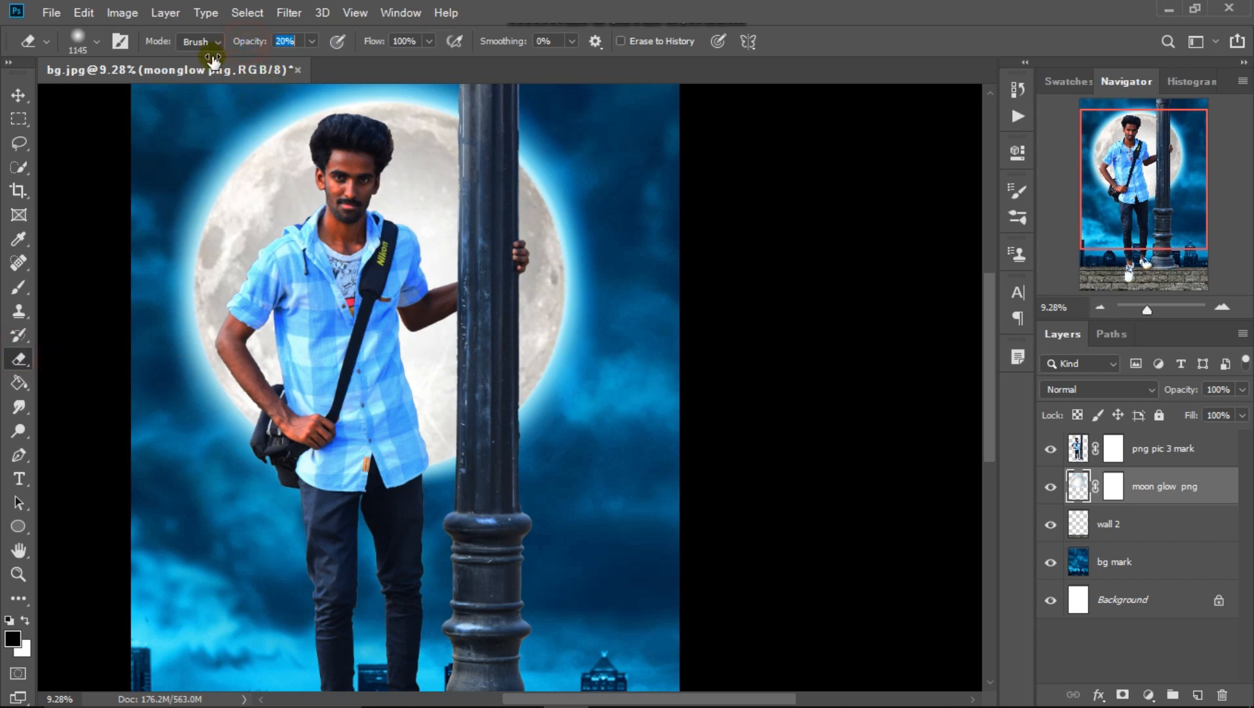
{"action": "left_click_drag", "start_coordinate": [214, 60], "coordinate": [220, 60]}
{"action": "left_click_drag", "start_coordinate": [565, 309], "coordinate": [433, 368]}
{"action": "left_click_drag", "start_coordinate": [537, 394], "coordinate": [532, 327]}
{"action": "mouse_move", "coordinate": [558, 276]}
{"action": "left_mouse_down"}
{"action": "mouse_move", "coordinate": [479, 369]}
{"action": "mouse_move", "coordinate": [410, 354]}
{"action": "left_mouse_up"}
{"action": "left_click_drag", "start_coordinate": [197, 228], "coordinate": [203, 300]}
{"action": "key", "text": "ctrl+0"}
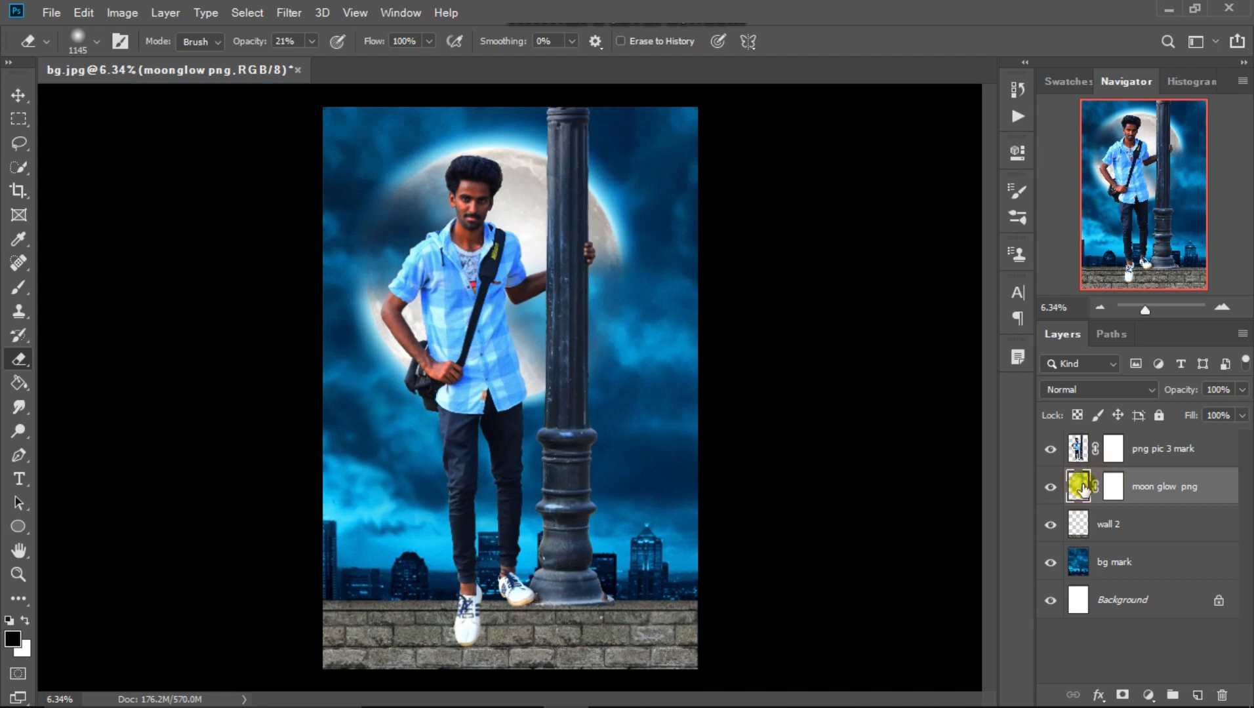
Remove the layer mask from the moon glow png layer
{"action": "left_click", "coordinate": [1114, 487]}
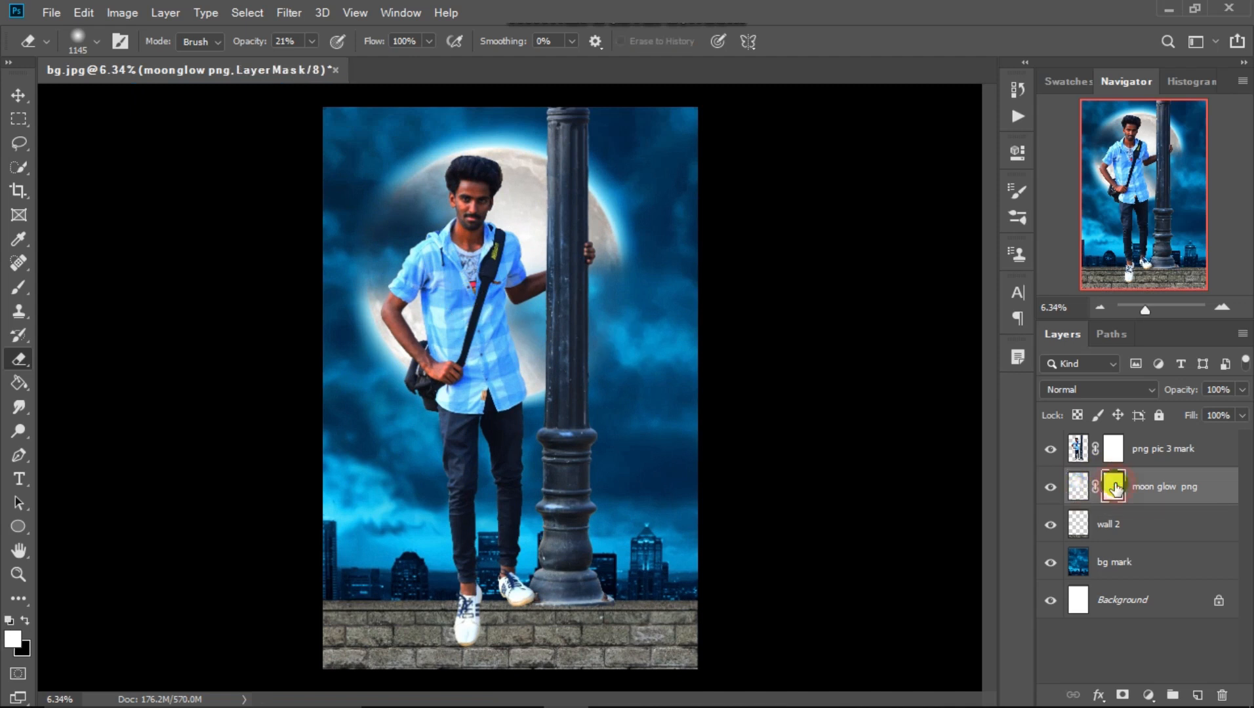
{"action": "right_click", "coordinate": [1114, 486]}
{"action": "left_click", "coordinate": [1129, 520]}
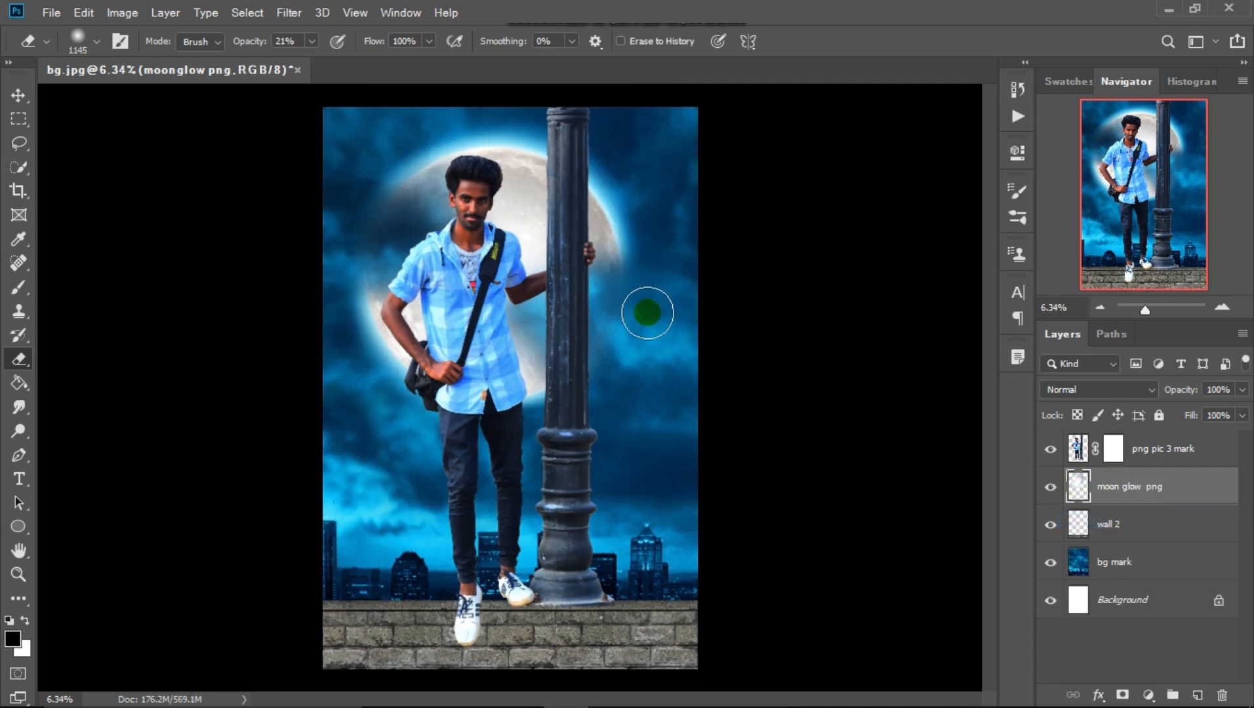
{"action": "left_click", "coordinate": [18, 95]}
{"action": "left_click", "coordinate": [185, 223]}
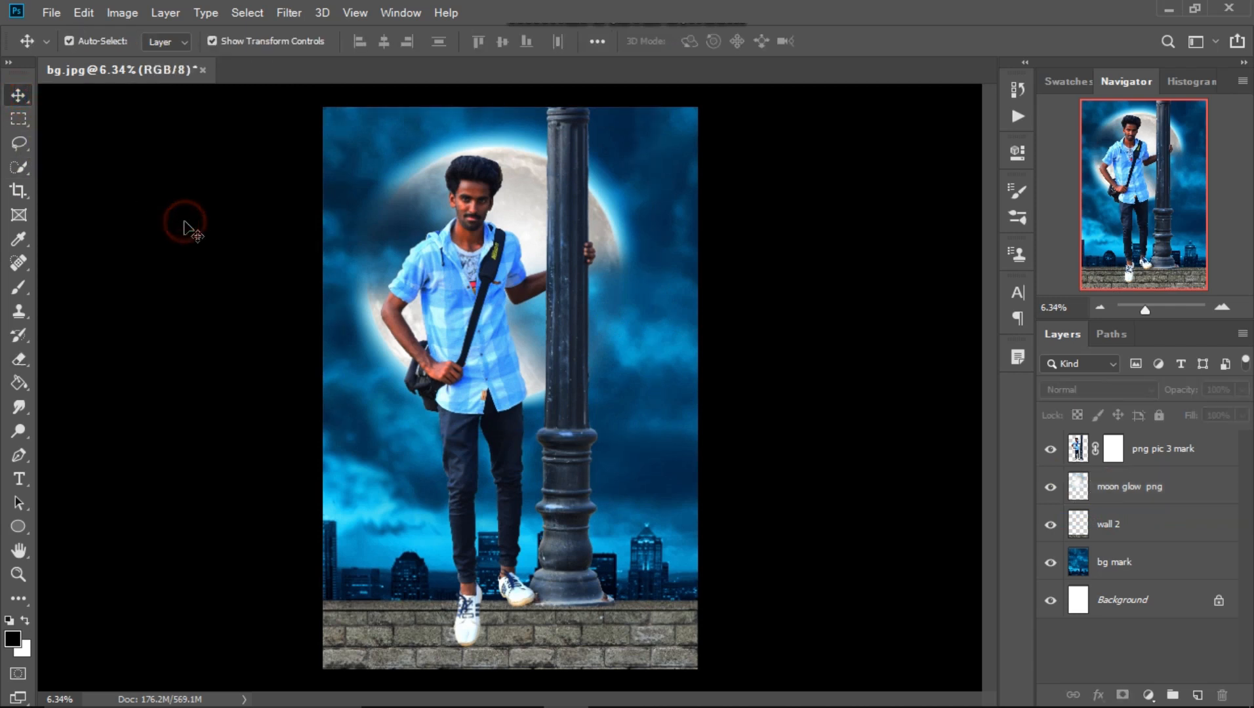
Adjust the moon glow png layer's basic and HSL settings with the Camera Raw Filter to deepen its blue glow
{"action": "left_click", "coordinate": [1078, 486]}
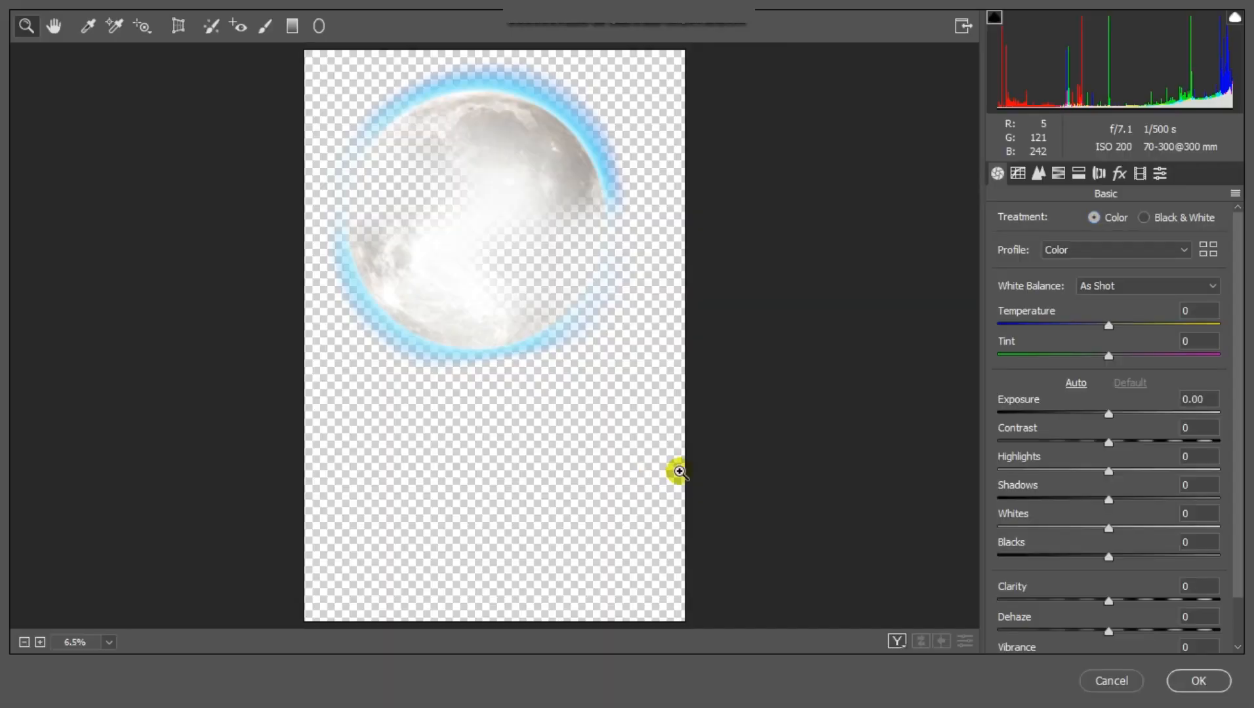
{"action": "scroll", "coordinate": [1042, 557], "scroll_direction": "down", "scroll_amount": 3}
{"action": "mouse_move", "coordinate": [1030, 597]}
{"action": "left_mouse_down"}
{"action": "mouse_move", "coordinate": [1036, 616]}
{"action": "mouse_move", "coordinate": [1046, 593]}
{"action": "left_mouse_up"}
{"action": "mouse_move", "coordinate": [1032, 624]}
{"action": "left_mouse_down"}
{"action": "mouse_move", "coordinate": [969, 665]}
{"action": "mouse_move", "coordinate": [1026, 623]}
{"action": "left_mouse_up"}
{"action": "left_click", "coordinate": [1058, 174]}
{"action": "left_click_drag", "start_coordinate": [1017, 428], "coordinate": [1227, 691]}
{"action": "left_click", "coordinate": [1198, 681]}
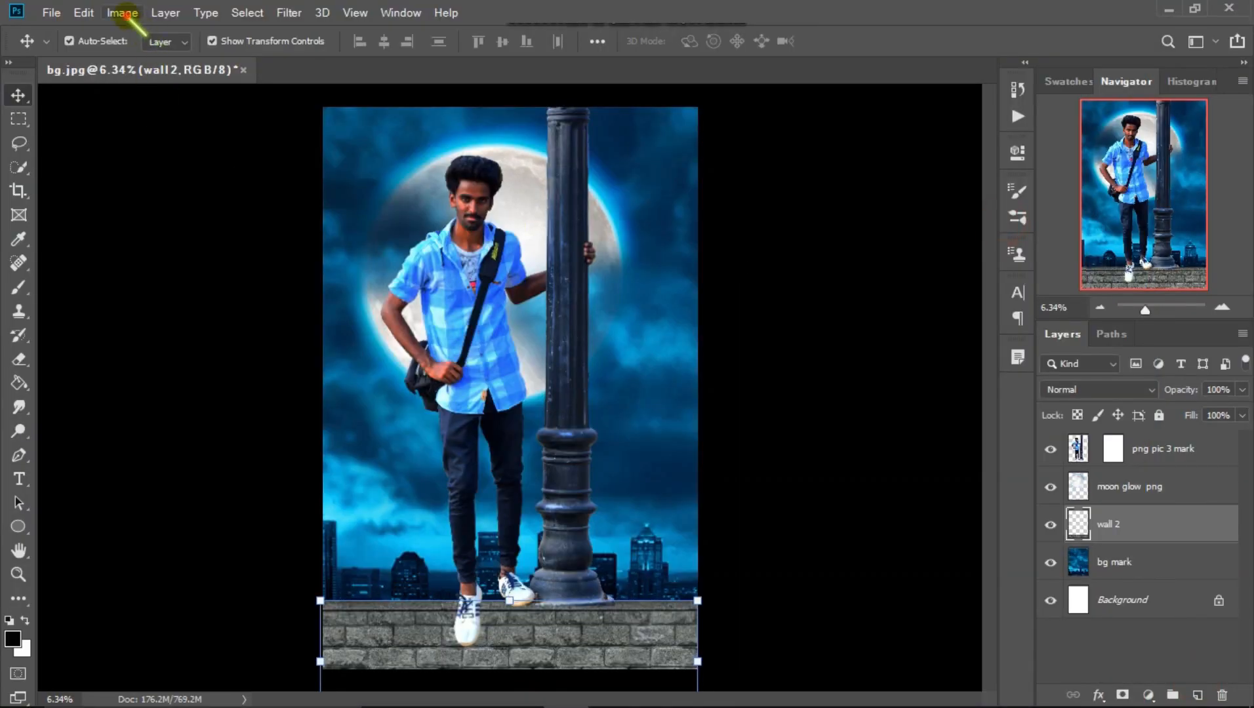
Darken the brick wall on the wall 2 layer with a tonal image adjustment to match the night scene
{"action": "left_click", "coordinate": [122, 13]}
{"action": "mouse_move", "coordinate": [256, 54]}
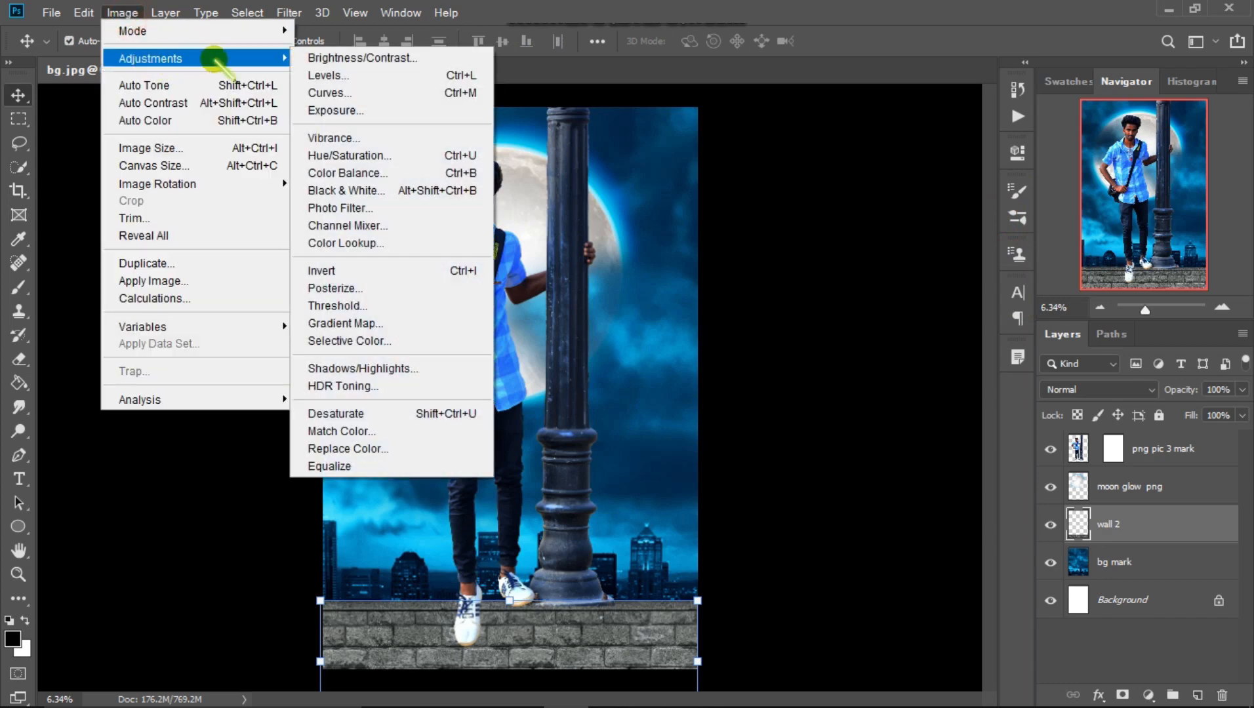
{"action": "left_click", "coordinate": [330, 84]}
{"action": "left_click_drag", "start_coordinate": [991, 357], "coordinate": [897, 390]}
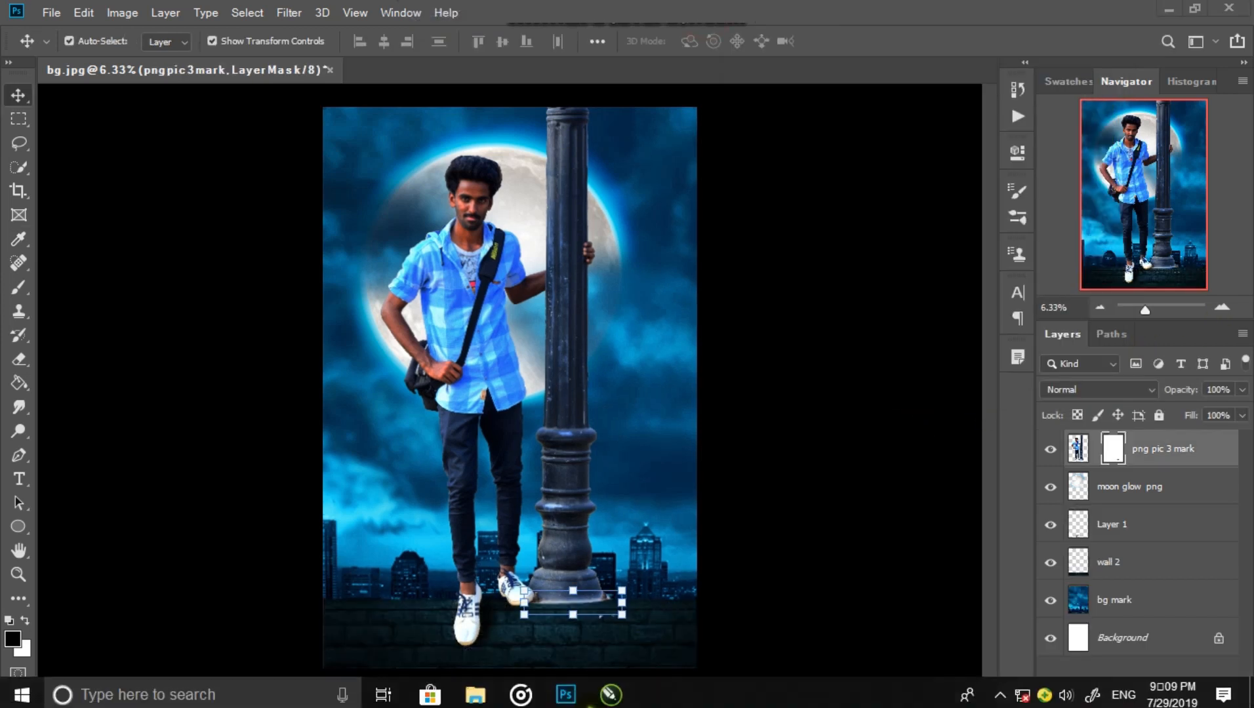
Place the lens fly png 2 image from the stoke folder into the composite, scaled down near the lower-right skyline
{"action": "mouse_move", "coordinate": [475, 690]}
{"action": "left_click", "coordinate": [475, 690]}
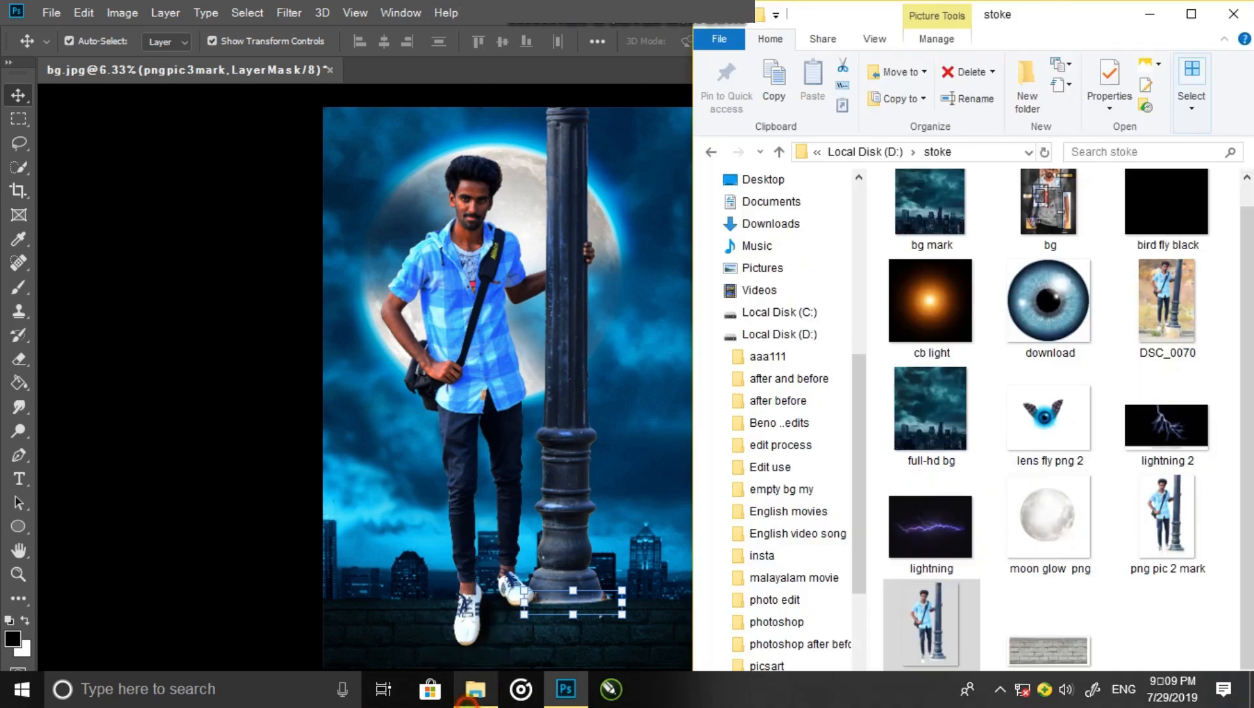
{"action": "left_click", "coordinate": [1045, 413]}
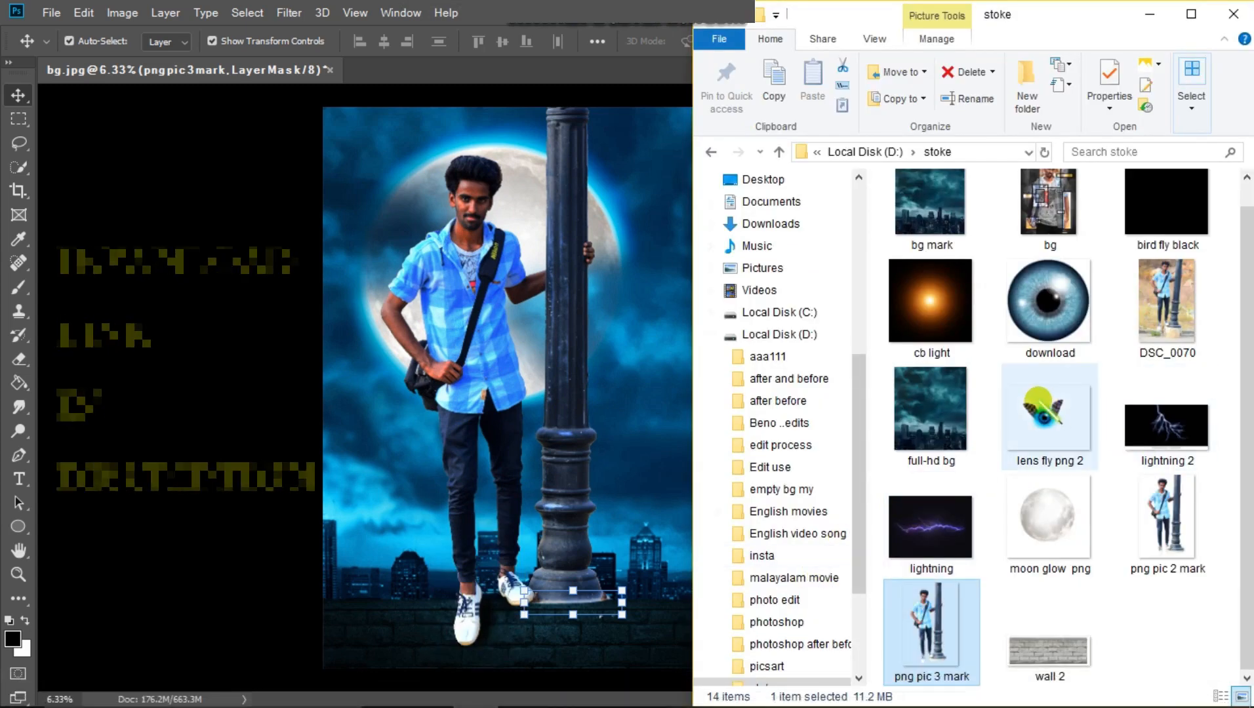
{"action": "left_click_drag", "start_coordinate": [1046, 413], "coordinate": [607, 354]}
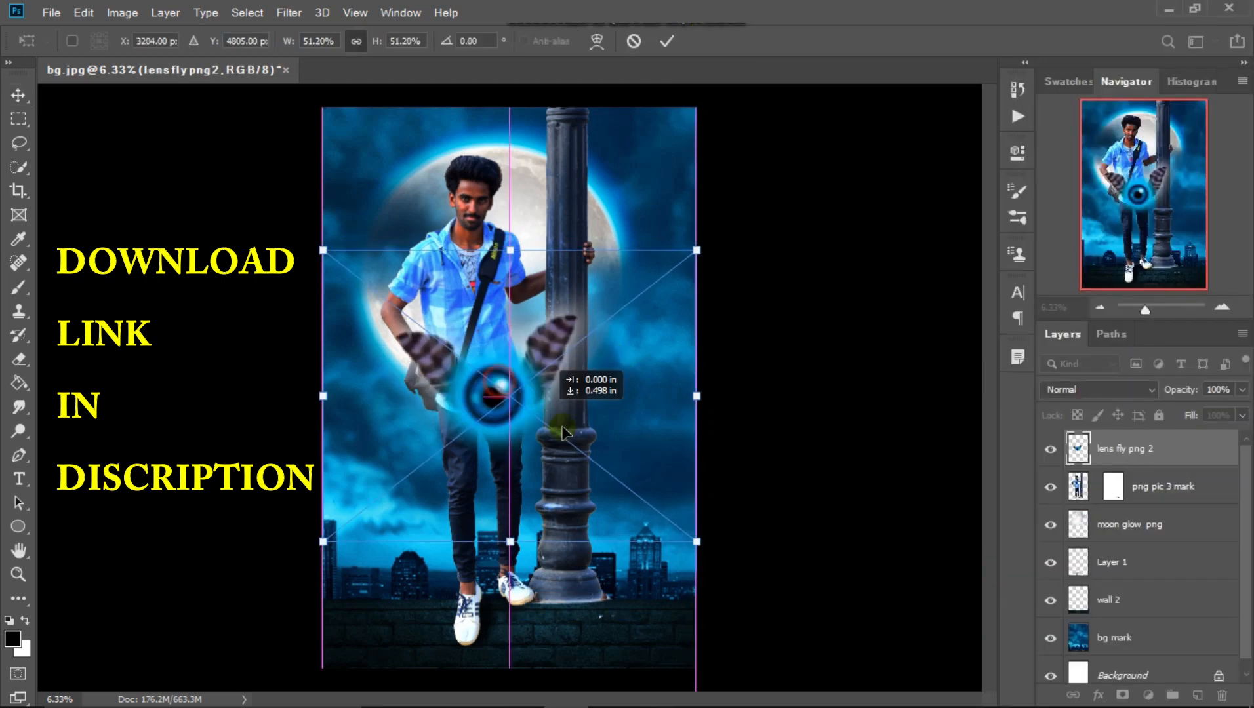
{"action": "left_click_drag", "start_coordinate": [510, 387], "coordinate": [688, 571]}
{"action": "left_click_drag", "start_coordinate": [501, 431], "coordinate": [535, 459]}
{"action": "key", "text": "Return"}
Move the lens fly png 2 layer beneath the wall 2 layer and refit the winged eye at the picture's lower-right edge
{"action": "left_click_drag", "start_coordinate": [1143, 449], "coordinate": [1144, 617]}
{"action": "right_click", "coordinate": [1158, 602]}
{"action": "left_click", "coordinate": [938, 314]}
{"action": "left_click_drag", "start_coordinate": [787, 458], "coordinate": [731, 500]}
{"action": "left_click_drag", "start_coordinate": [607, 608], "coordinate": [651, 590]}
{"action": "key", "text": "Return"}
Duplicate the lens fly png 2 layer and place a small rotated copy above the skyline at the picture's lower left
{"action": "left_click_drag", "start_coordinate": [1198, 693], "coordinate": [1198, 694]}
{"action": "left_click_drag", "start_coordinate": [1187, 599], "coordinate": [1198, 695]}
{"action": "left_click_drag", "start_coordinate": [1187, 599], "coordinate": [1198, 694]}
{"action": "left_click_drag", "start_coordinate": [646, 585], "coordinate": [370, 483]}
{"action": "left_click_drag", "start_coordinate": [477, 401], "coordinate": [415, 360]}
{"action": "left_click_drag", "start_coordinate": [401, 381], "coordinate": [372, 453]}
{"action": "key", "text": "Return"}
Shrink another winged-eye copy and place it just right of the pole, beside the moon's lower edge
{"action": "left_click", "coordinate": [656, 572]}
{"action": "left_click", "coordinate": [724, 567]}
{"action": "left_click_drag", "start_coordinate": [648, 586], "coordinate": [596, 351]}
{"action": "left_click_drag", "start_coordinate": [679, 270], "coordinate": [569, 365]}
{"action": "left_click_drag", "start_coordinate": [553, 380], "coordinate": [613, 336]}
{"action": "left_click", "coordinate": [848, 41]}
Place another winged-eye copy in the sky at the picture's upper-right corner and adjust its size and angle
{"action": "left_click_drag", "start_coordinate": [649, 585], "coordinate": [660, 181]}
{"action": "left_click_drag", "start_coordinate": [746, 102], "coordinate": [731, 114]}
{"action": "left_click_drag", "start_coordinate": [656, 186], "coordinate": [666, 176]}
{"action": "left_click", "coordinate": [847, 40]}
Place another winged-eye copy in the upper-left sky, rotated and partly cut off by the picture's edge
{"action": "left_click_drag", "start_coordinate": [649, 586], "coordinate": [333, 192]}
{"action": "left_click_drag", "start_coordinate": [411, 112], "coordinate": [425, 101]}
{"action": "left_click_drag", "start_coordinate": [434, 93], "coordinate": [333, 74]}
{"action": "left_click_drag", "start_coordinate": [344, 200], "coordinate": [319, 202]}
{"action": "left_click_drag", "start_coordinate": [440, 136], "coordinate": [447, 203]}
{"action": "left_click_drag", "start_coordinate": [308, 185], "coordinate": [314, 187]}
{"action": "left_click_drag", "start_coordinate": [427, 201], "coordinate": [465, 196]}
{"action": "left_click_drag", "start_coordinate": [347, 194], "coordinate": [333, 192]}
{"action": "left_click_drag", "start_coordinate": [443, 197], "coordinate": [438, 196]}
{"action": "left_click", "coordinate": [132, 376]}
Place a rotated winged-eye copy at the picture's left edge beside the bag, with mainly its wing inside the frame
{"action": "left_click_drag", "start_coordinate": [647, 573], "coordinate": [307, 358]}
{"action": "left_click_drag", "start_coordinate": [407, 282], "coordinate": [364, 252]}
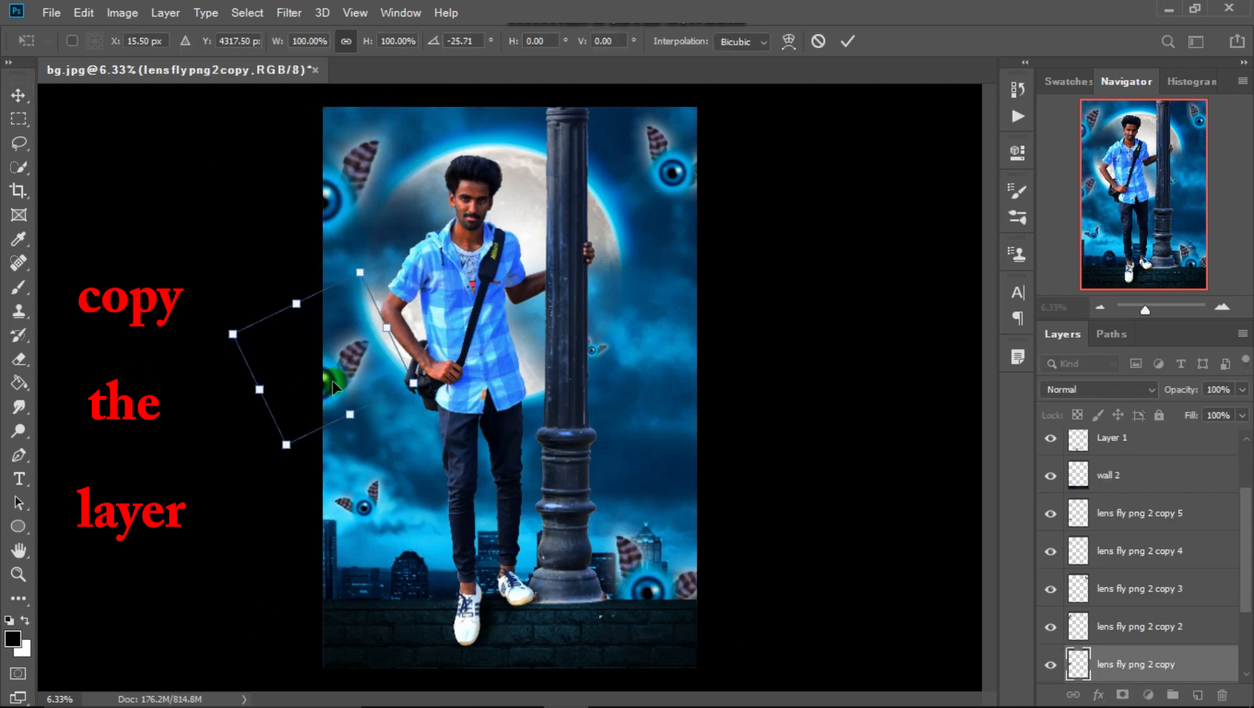
{"action": "left_click_drag", "start_coordinate": [348, 380], "coordinate": [337, 403]}
{"action": "left_click", "coordinate": [170, 387]}
{"action": "left_click", "coordinate": [647, 586]}
{"action": "scroll", "coordinate": [1115, 609], "scroll_direction": "down", "scroll_amount": 2}
{"action": "scroll", "coordinate": [1146, 594], "scroll_direction": "up", "scroll_amount": 4}
{"action": "left_click", "coordinate": [828, 501]}
{"action": "scroll", "coordinate": [828, 501], "scroll_direction": "down", "scroll_amount": 2}
{"action": "scroll", "coordinate": [1164, 574], "scroll_direction": "down", "scroll_amount": 4}
{"action": "right_click", "coordinate": [1114, 564]}
{"action": "left_click", "coordinate": [791, 515]}
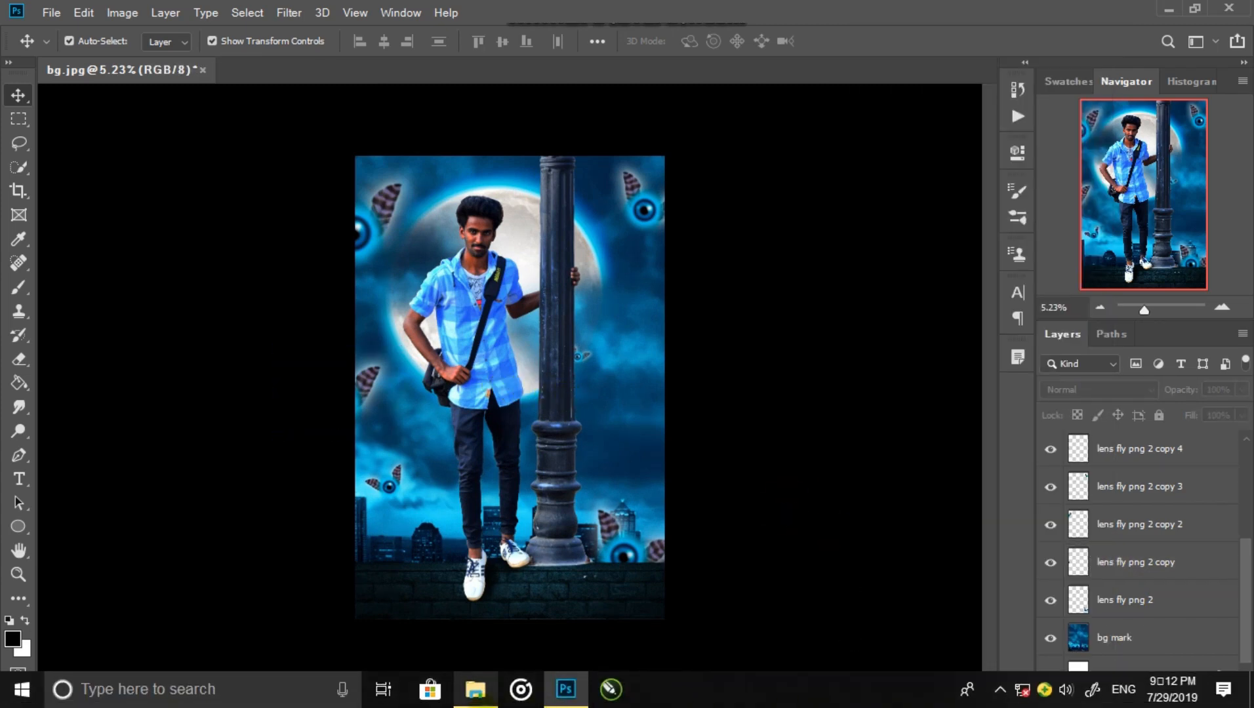
Place the lightning 2 image from the stoke folder in the middle of the picture, over the man and the pole
{"action": "mouse_move", "coordinate": [476, 688]}
{"action": "left_click", "coordinate": [486, 645]}
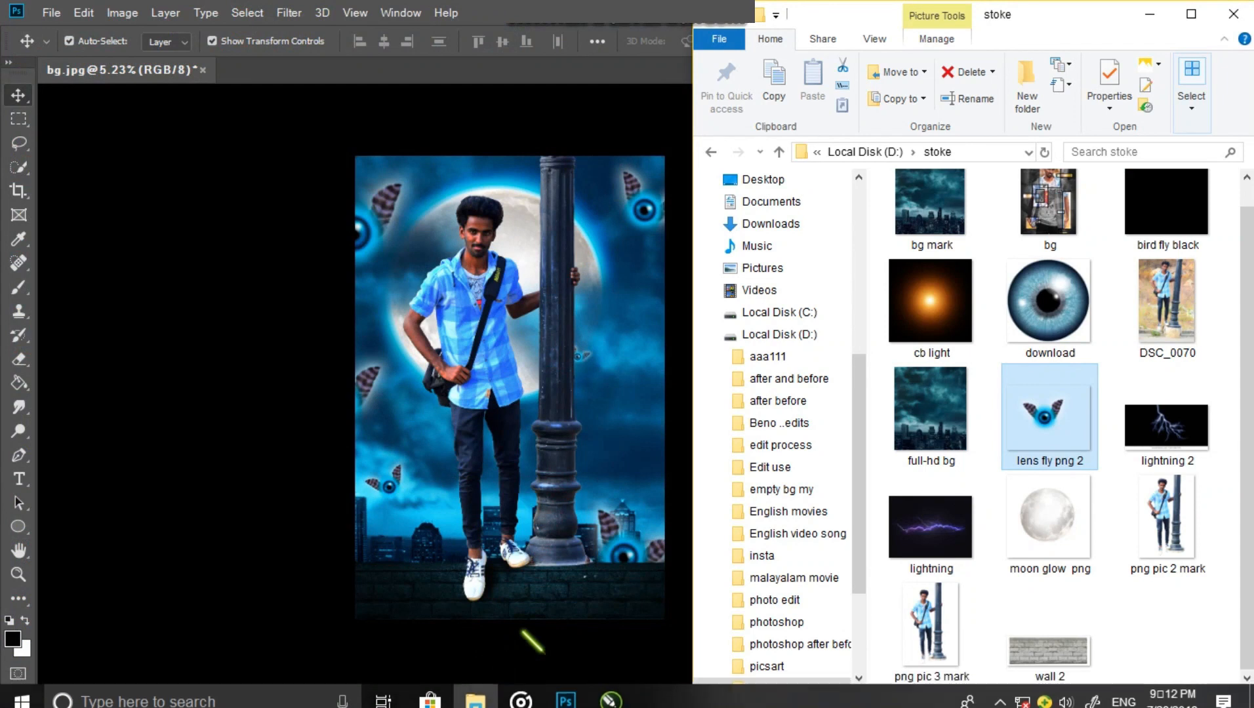
{"action": "left_click_drag", "start_coordinate": [1166, 423], "coordinate": [617, 399]}
{"action": "left_click_drag", "start_coordinate": [544, 372], "coordinate": [589, 345]}
{"action": "left_click", "coordinate": [667, 41]}
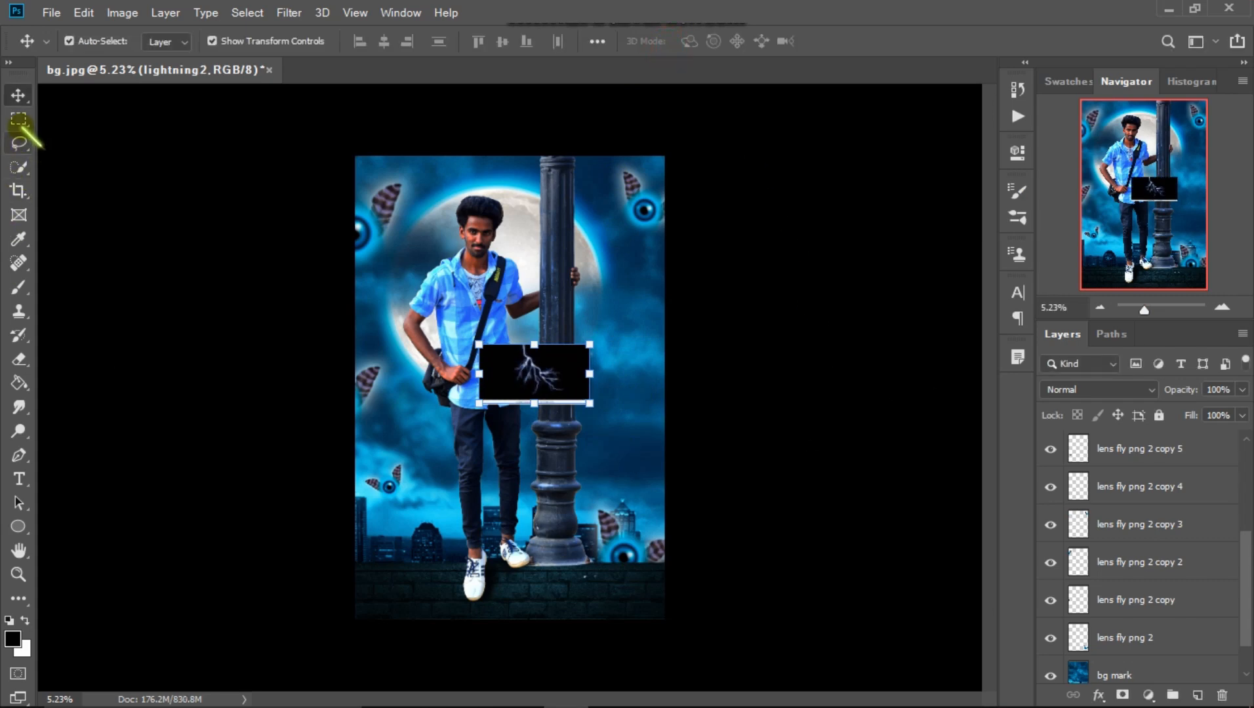
Cut away the white watermark strip along the bottom of the lightning 2 image with a rectangular selection
{"action": "left_click", "coordinate": [19, 119]}
{"action": "scroll", "coordinate": [530, 401], "scroll_direction": "up", "scroll_amount": 6}
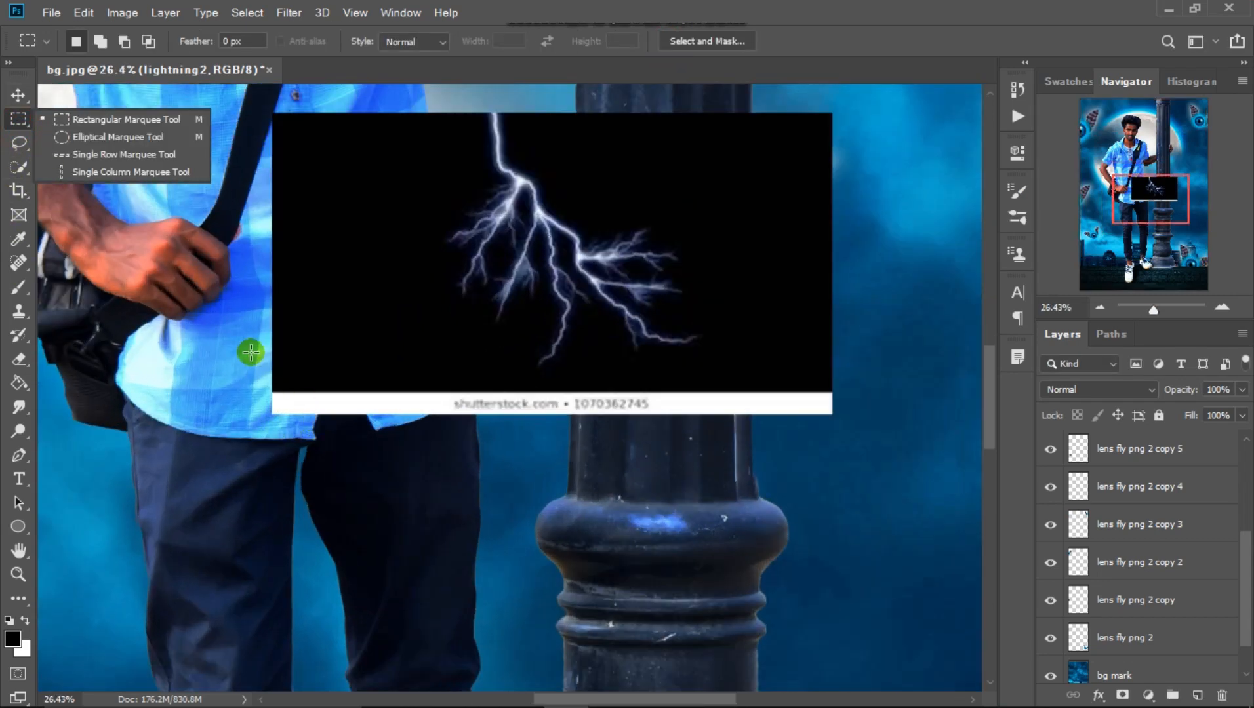
{"action": "left_click_drag", "start_coordinate": [272, 387], "coordinate": [844, 456]}
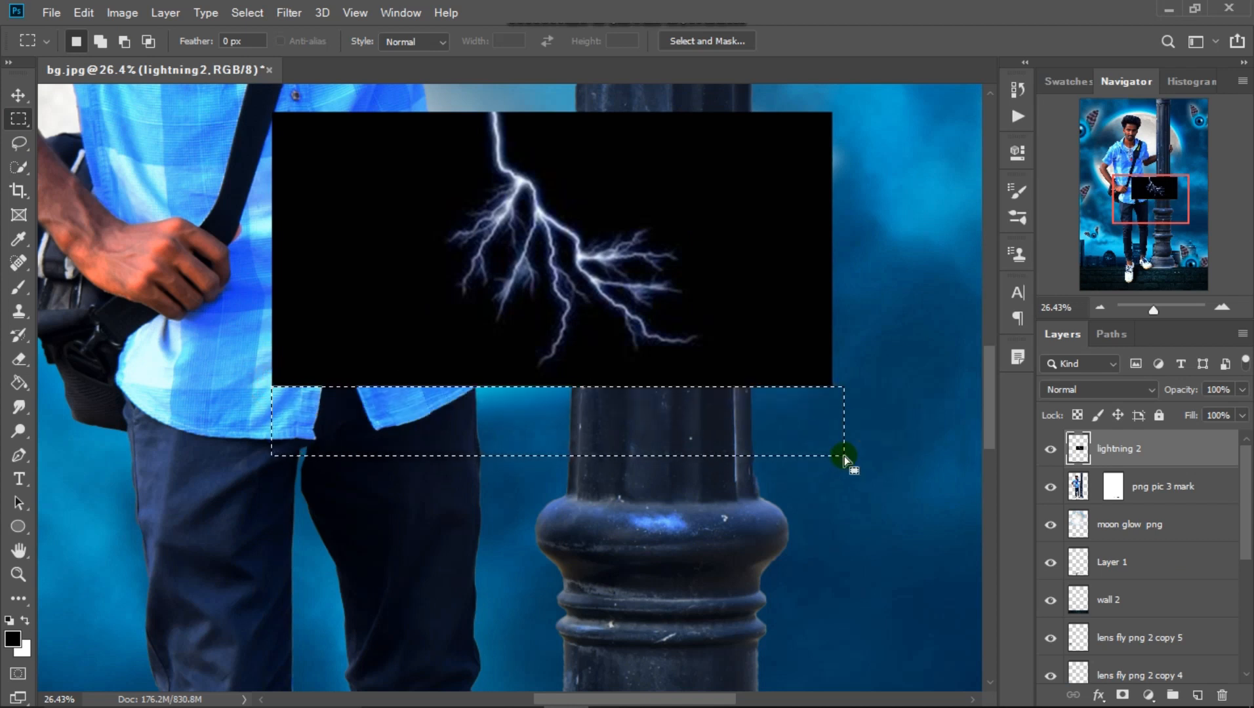
{"action": "key", "text": "ctrl+d"}
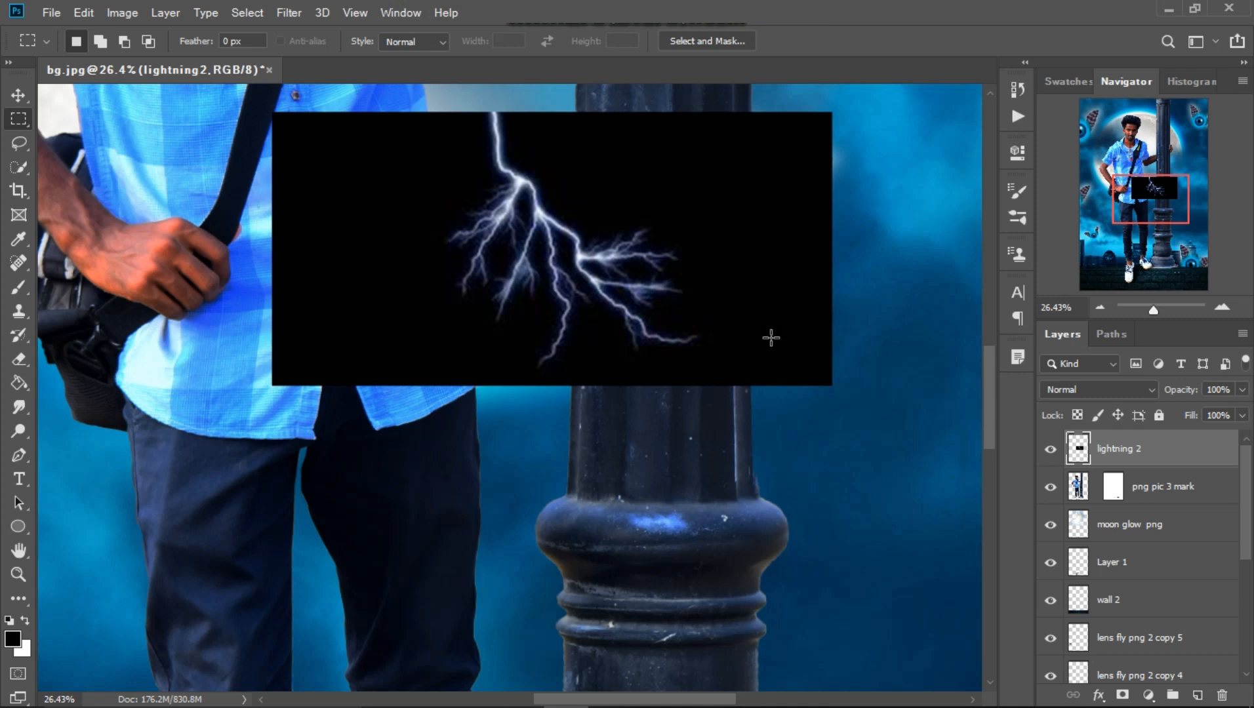
Set the lightning 2 layer's blend mode to Screen
{"action": "left_click", "coordinate": [17, 95]}
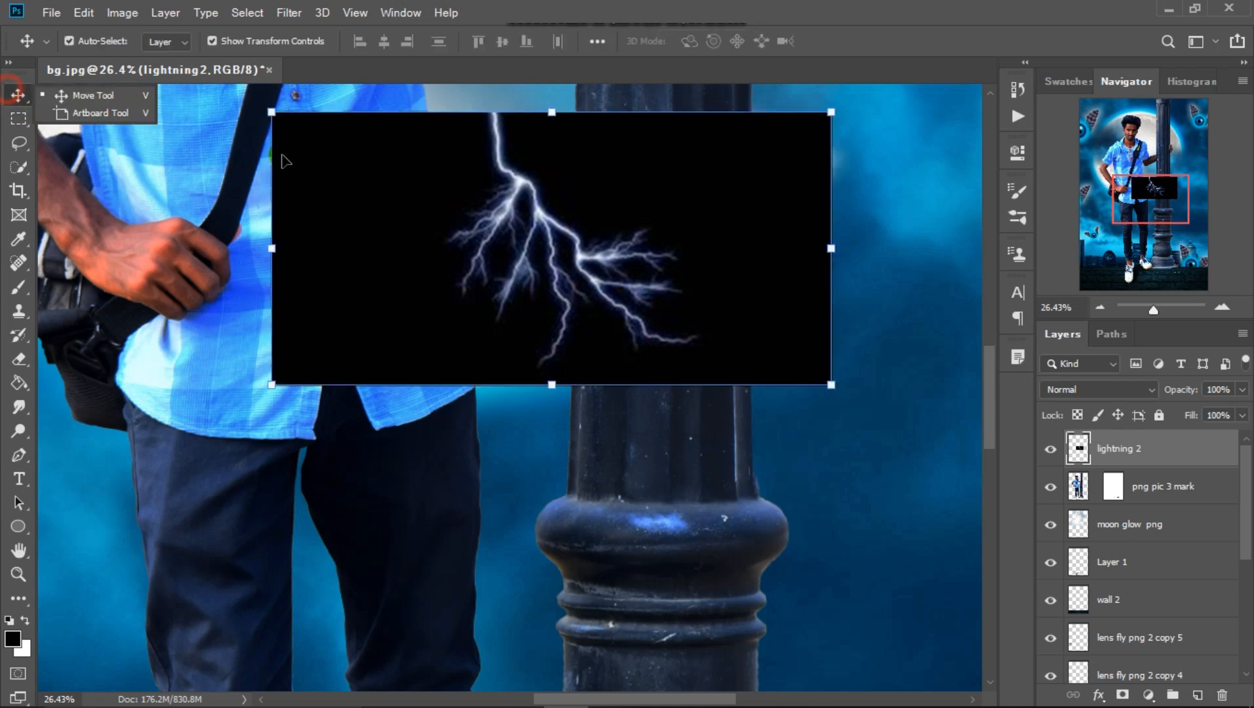
{"action": "left_click", "coordinate": [1119, 388]}
{"action": "left_click", "coordinate": [1116, 403]}
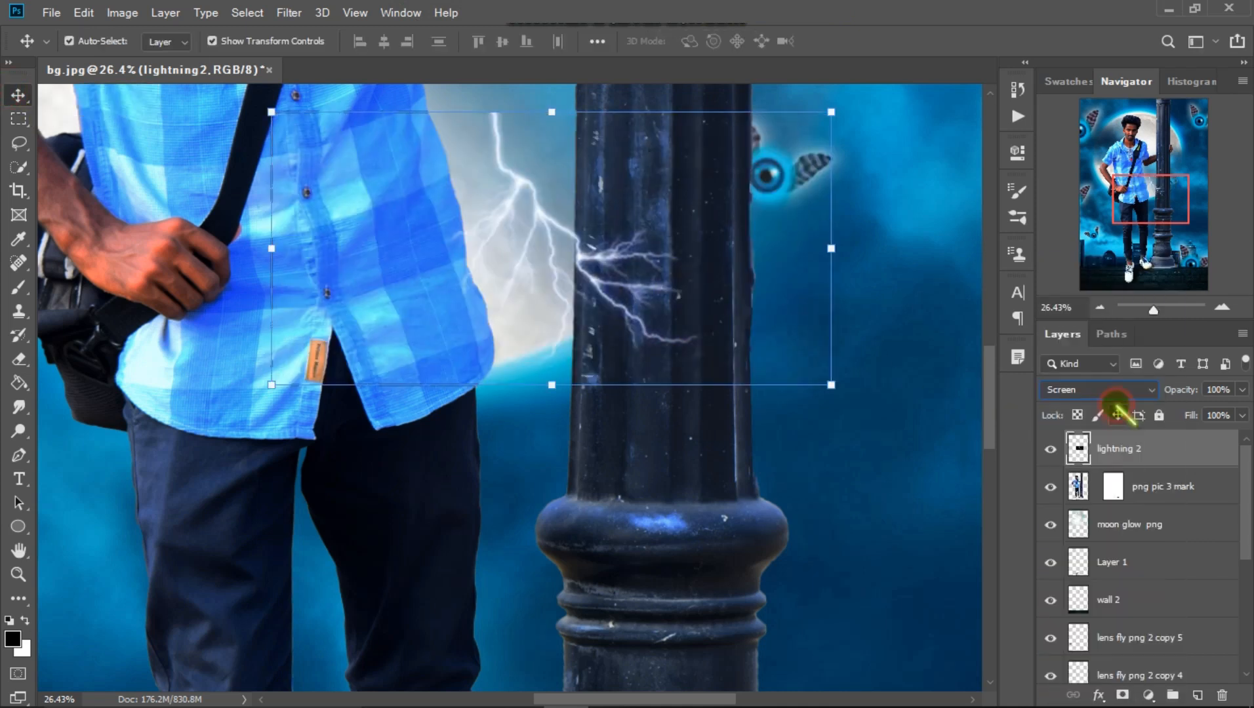
Move the lightning 2 bolt into the sky right of the pole, then enlarge and rotate it
{"action": "left_click", "coordinate": [643, 454]}
{"action": "scroll", "coordinate": [642, 454], "scroll_direction": "down", "scroll_amount": 4}
{"action": "left_click", "coordinate": [1113, 456]}
{"action": "scroll", "coordinate": [605, 375], "scroll_direction": "down", "scroll_amount": 1}
{"action": "left_click_drag", "start_coordinate": [605, 375], "coordinate": [686, 448]}
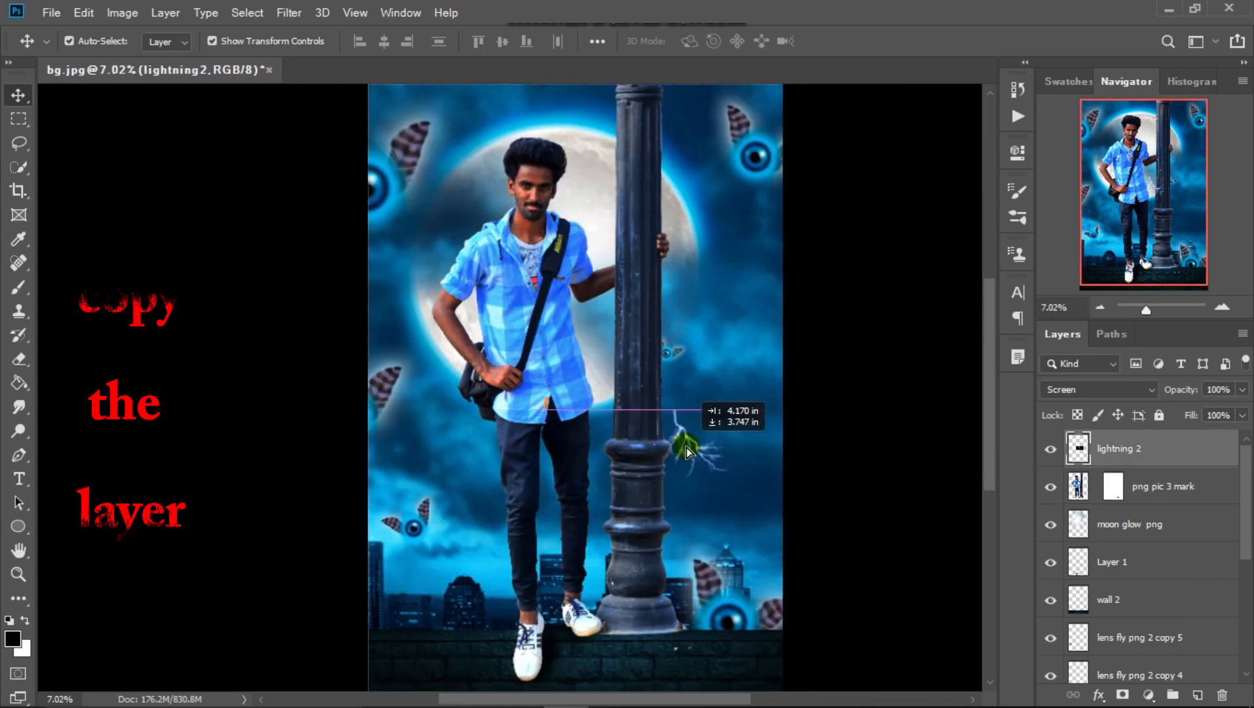
{"action": "left_click_drag", "start_coordinate": [764, 411], "coordinate": [856, 365]}
{"action": "left_click_drag", "start_coordinate": [862, 365], "coordinate": [873, 448]}
{"action": "left_click_drag", "start_coordinate": [750, 430], "coordinate": [781, 404]}
{"action": "left_click_drag", "start_coordinate": [764, 459], "coordinate": [449, 510]}
{"action": "key", "text": "Return"}
Duplicate the lightning layer and fit the rotated copy into the sky left of the man's legs
{"action": "key", "text": "ctrl+j"}
{"action": "left_click_drag", "start_coordinate": [687, 316], "coordinate": [576, 219]}
{"action": "left_click_drag", "start_coordinate": [356, 339], "coordinate": [320, 271]}
{"action": "mouse_move", "coordinate": [429, 448]}
{"action": "left_mouse_down"}
{"action": "mouse_move", "coordinate": [466, 493]}
{"action": "mouse_move", "coordinate": [393, 459]}
{"action": "mouse_move", "coordinate": [407, 475]}
{"action": "mouse_move", "coordinate": [481, 427]}
{"action": "mouse_move", "coordinate": [454, 460]}
{"action": "left_mouse_up"}
{"action": "key", "text": "Return"}
Make a second lightning copy and transform it to overlap the first bolt left of the man
{"action": "key", "text": "ctrl+j"}
{"action": "left_click_drag", "start_coordinate": [777, 274], "coordinate": [811, 346]}
{"action": "key", "text": "Return"}
{"action": "left_click", "coordinate": [912, 239], "text": "ctrl"}
Use the Eraser to soften the lightning 2 bolt right of the pole and reduce the layer's opacity to 26%
{"action": "left_click", "coordinate": [18, 359]}
{"action": "left_click", "coordinate": [1125, 533]}
{"action": "scroll", "coordinate": [769, 527], "scroll_direction": "up", "scroll_amount": 10}
{"action": "right_click", "coordinate": [675, 377]}
{"action": "left_click_drag", "start_coordinate": [776, 400], "coordinate": [1023, 405]}
{"action": "left_click", "coordinate": [732, 153]}
{"action": "left_click_drag", "start_coordinate": [735, 148], "coordinate": [710, 211]}
{"action": "left_click_drag", "start_coordinate": [1187, 390], "coordinate": [1116, 413]}
Apply Brightness/Contrast to the lightning 2 layer with brightness -75 and contrast 100
{"action": "left_click", "coordinate": [123, 13]}
{"action": "mouse_move", "coordinate": [154, 57]}
{"action": "left_click", "coordinate": [347, 57]}
{"action": "left_click_drag", "start_coordinate": [698, 188], "coordinate": [864, 227]}
{"action": "left_click_drag", "start_coordinate": [700, 142], "coordinate": [650, 301]}
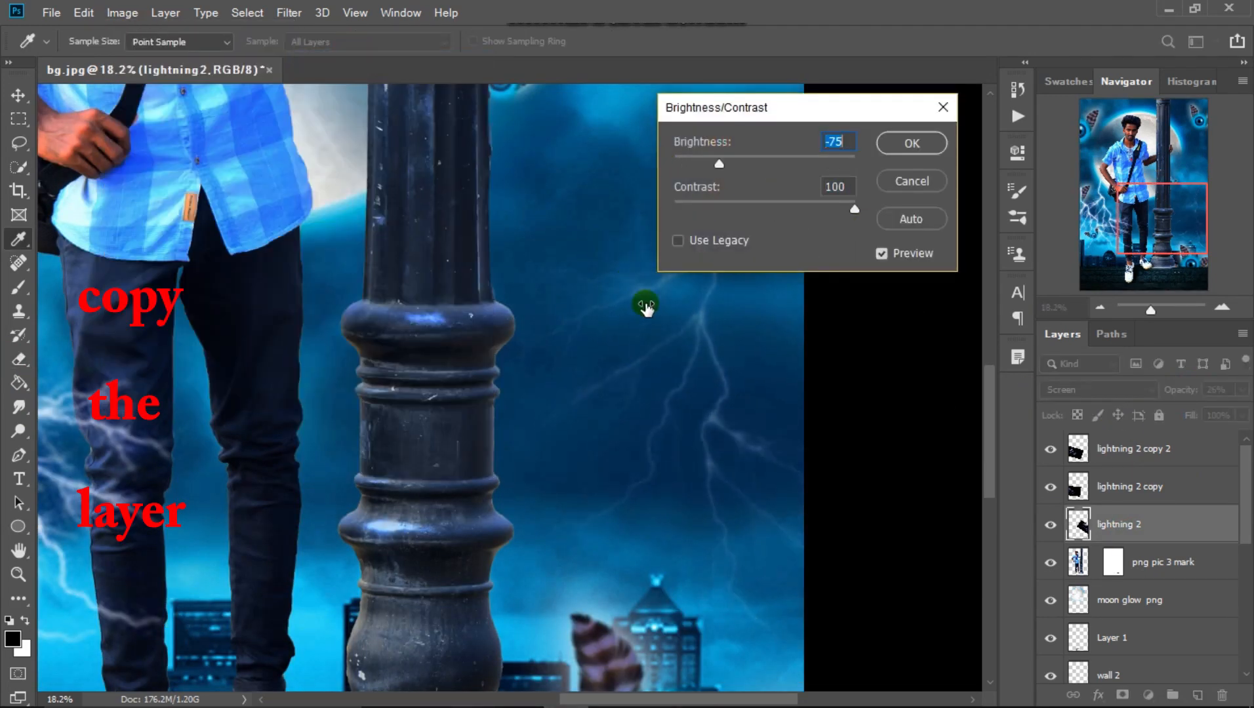
{"action": "left_click", "coordinate": [916, 145]}
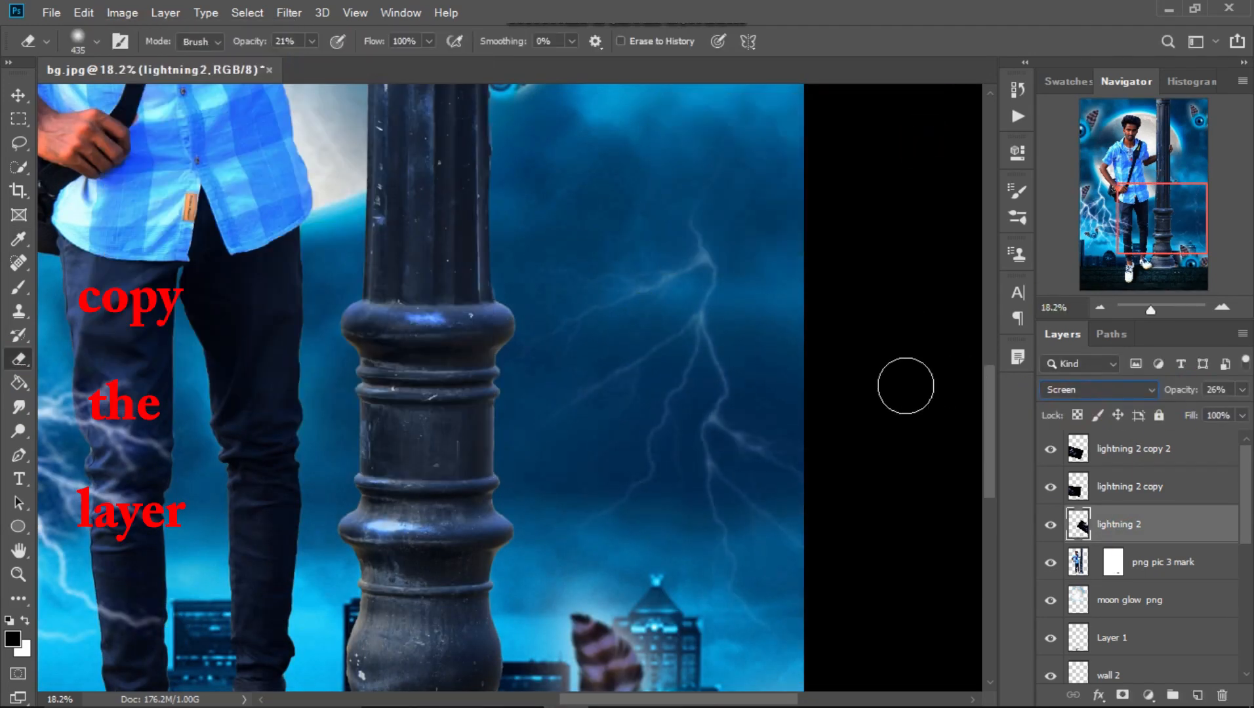
Set the opacity of both the lightning 2 copy and lightning 2 copy 2 layers to 48%
{"action": "left_click", "coordinate": [1132, 496]}
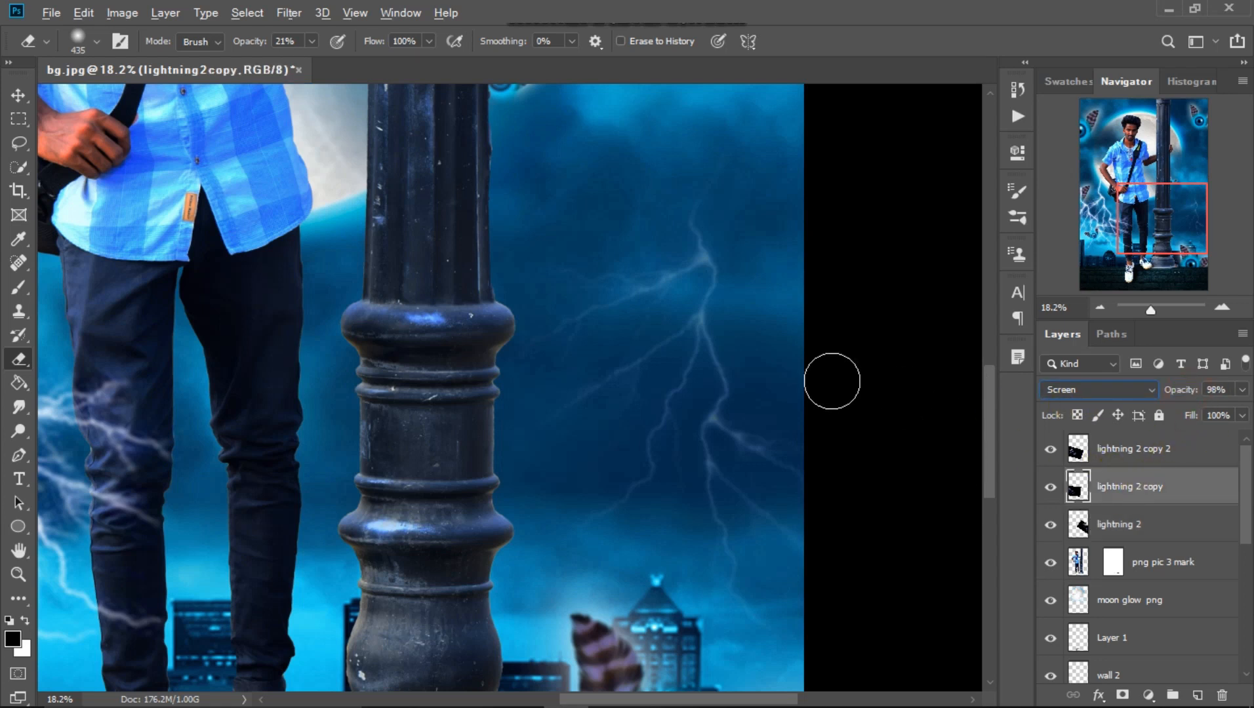
{"action": "left_click", "coordinate": [859, 304]}
{"action": "left_click", "coordinate": [18, 95]}
{"action": "scroll", "coordinate": [302, 278], "scroll_direction": "down", "scroll_amount": 5}
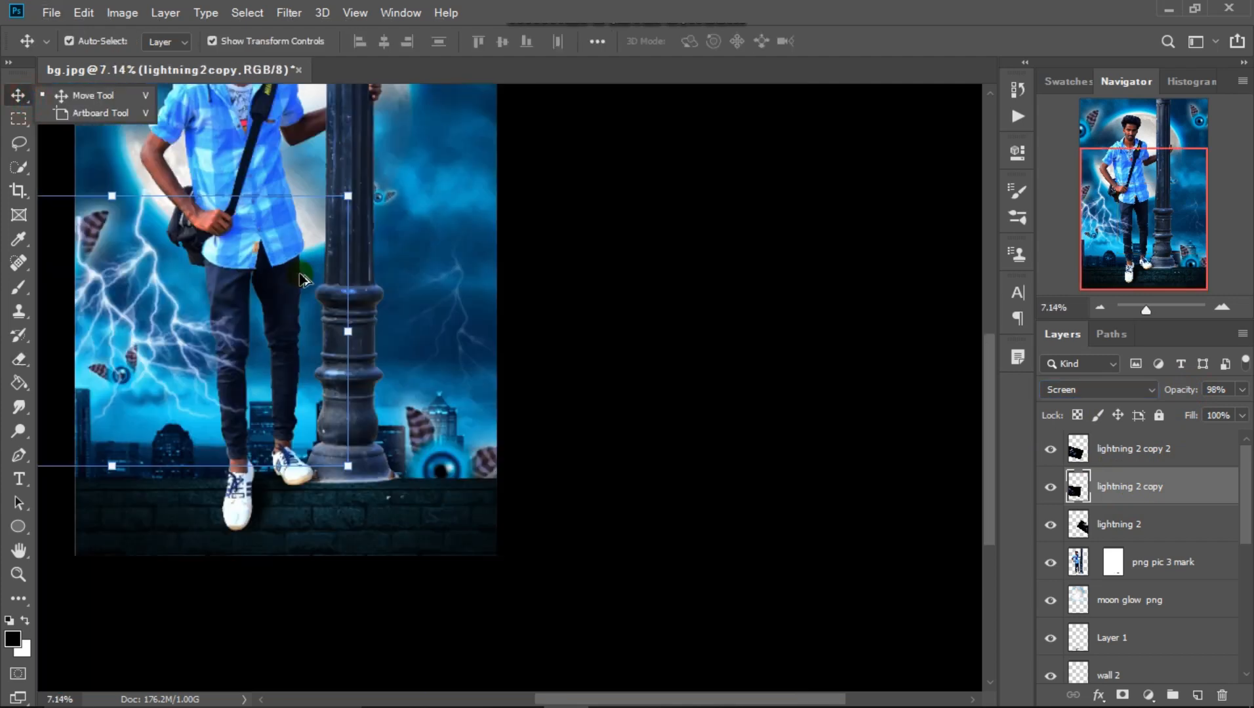
{"action": "left_click", "coordinate": [1148, 452], "text": "shift"}
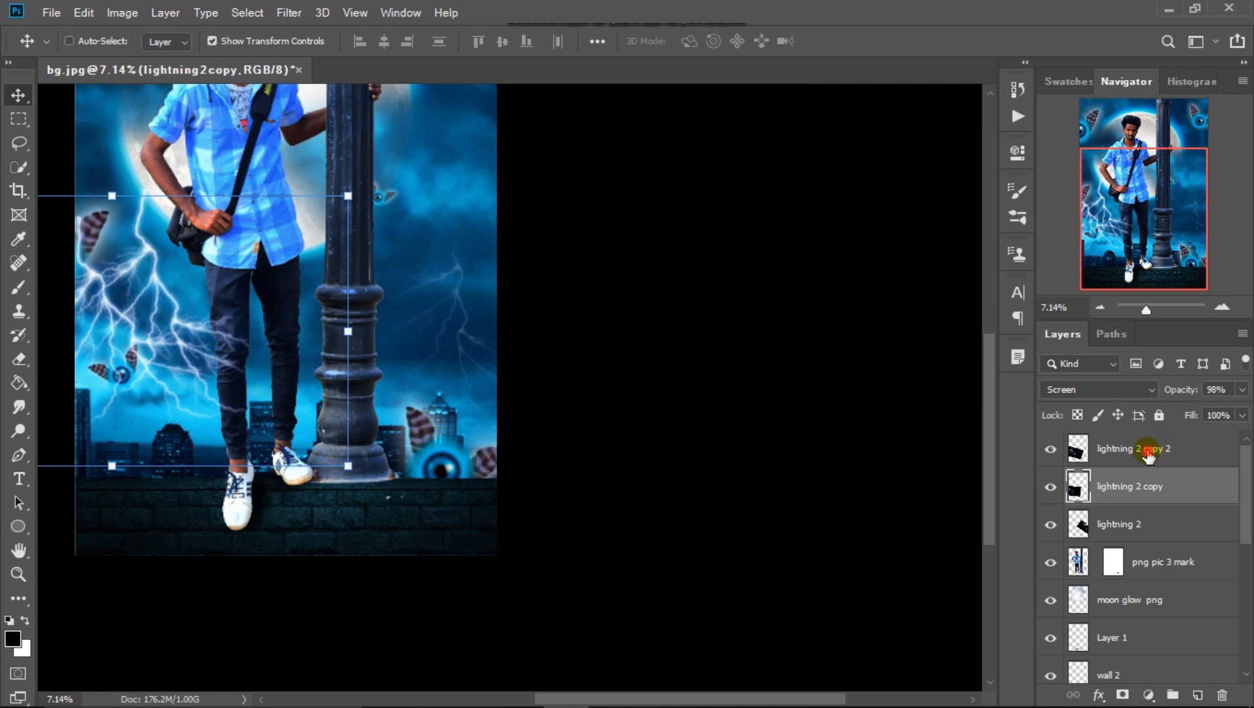
{"action": "left_click_drag", "start_coordinate": [1147, 403], "coordinate": [1137, 432]}
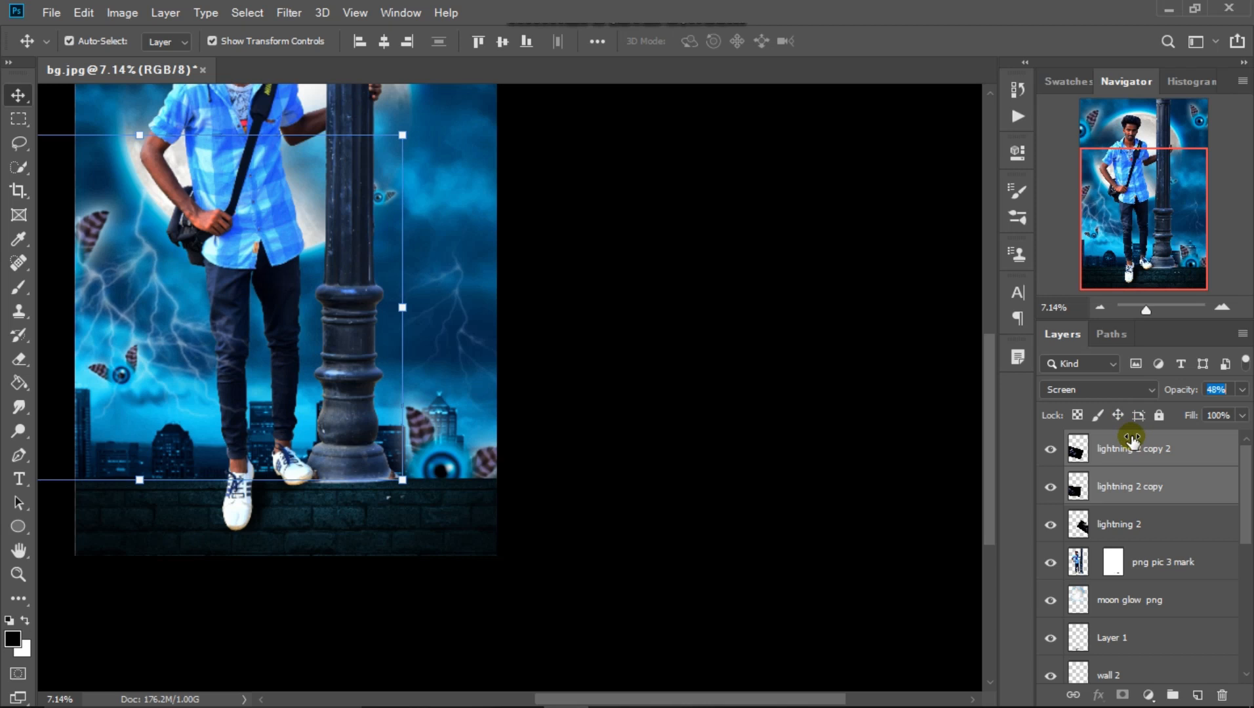
{"action": "left_click", "coordinate": [828, 412]}
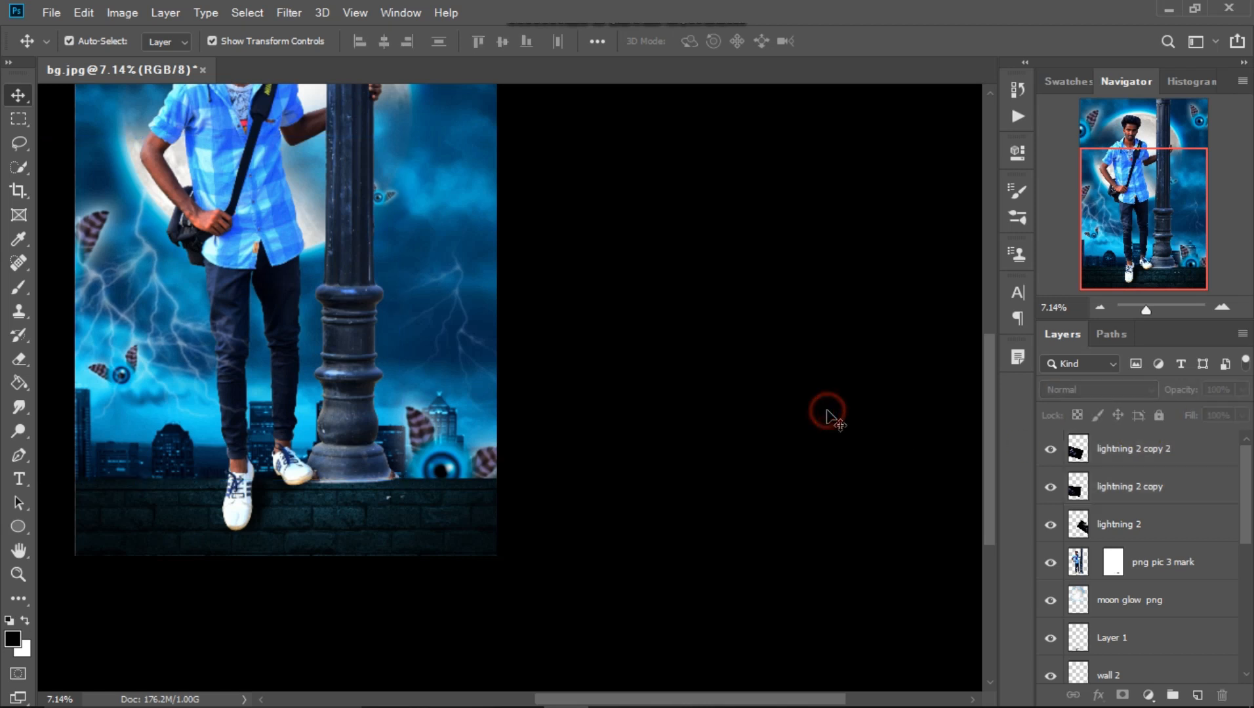
Set the opacity of the lightning 2 layer to 77%
{"action": "left_click", "coordinate": [1145, 450]}
{"action": "left_click", "coordinate": [1156, 519]}
{"action": "scroll", "coordinate": [552, 280], "scroll_direction": "up", "scroll_amount": 5}
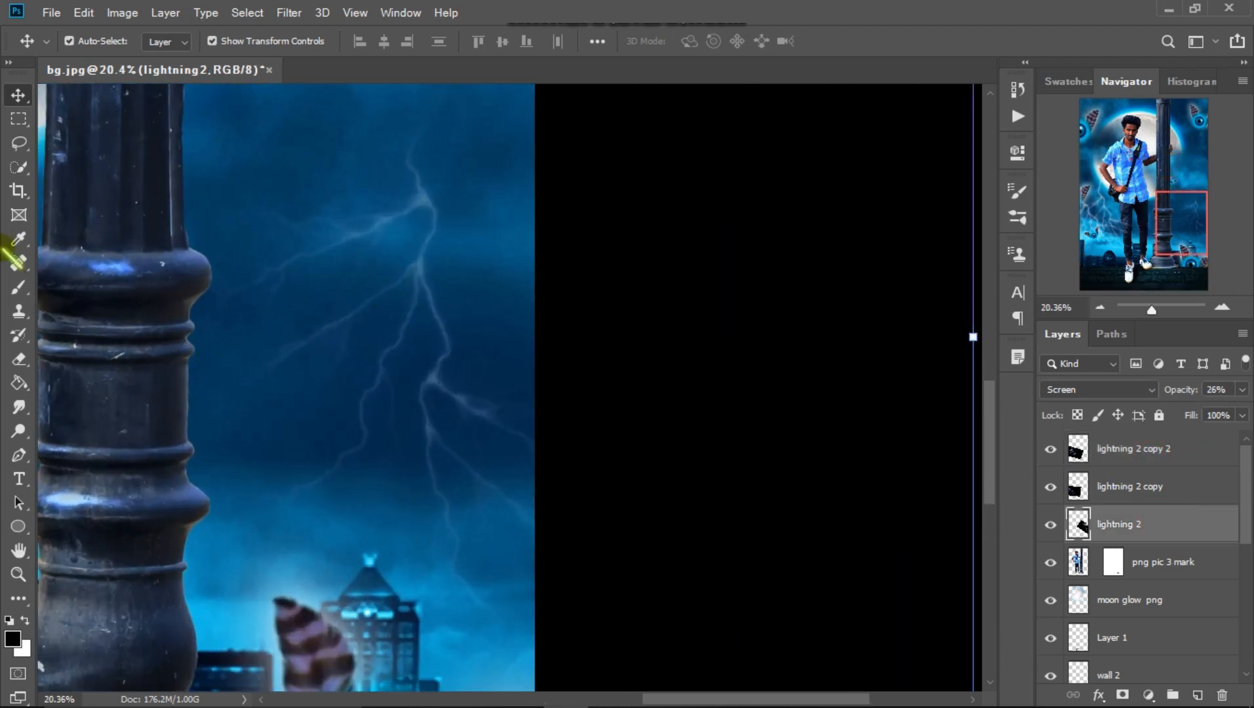
{"action": "right_click", "coordinate": [20, 360]}
{"action": "left_click", "coordinate": [86, 360]}
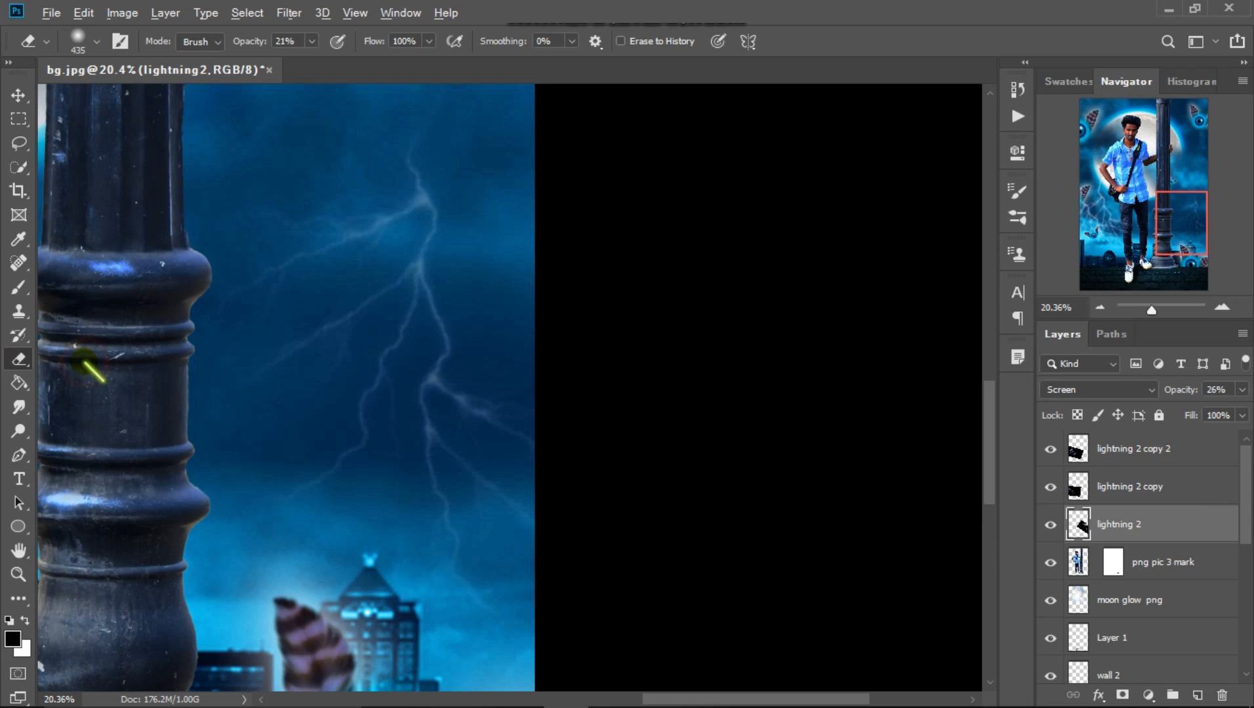
{"action": "scroll", "coordinate": [85, 361], "scroll_direction": "down", "scroll_amount": 8}
{"action": "scroll", "coordinate": [691, 438], "scroll_direction": "up", "scroll_amount": 6}
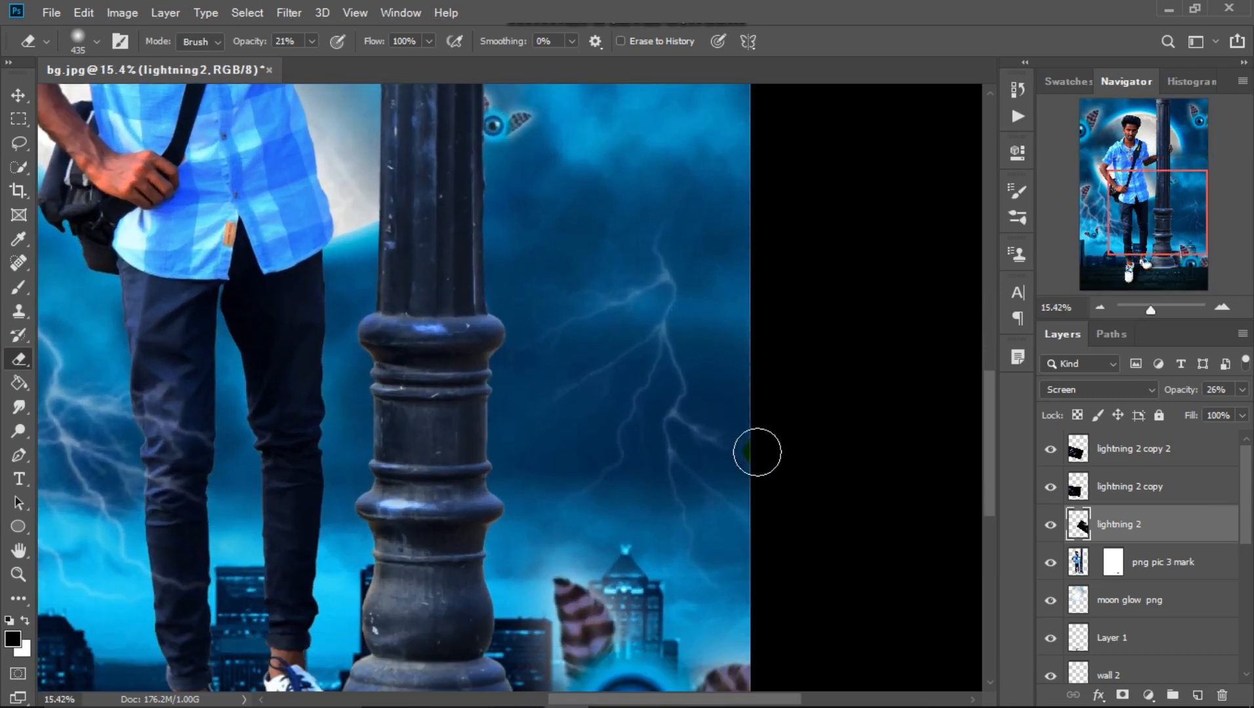
{"action": "left_click", "coordinate": [1215, 390]}
{"action": "type", "text": "77"}
Set the Eraser opacity to 82% and erase parts of the lightning 2 bolt right of the pole
{"action": "right_click", "coordinate": [691, 354]}
{"action": "left_click", "coordinate": [280, 40]}
{"action": "type", "text": "82"}
{"action": "mouse_move", "coordinate": [682, 362]}
{"action": "left_mouse_down"}
{"action": "mouse_move", "coordinate": [700, 319]}
{"action": "mouse_move", "coordinate": [685, 263]}
{"action": "mouse_move", "coordinate": [699, 364]}
{"action": "mouse_move", "coordinate": [678, 417]}
{"action": "left_mouse_up"}
{"action": "mouse_move", "coordinate": [593, 339]}
{"action": "left_mouse_down"}
{"action": "mouse_move", "coordinate": [610, 293]}
{"action": "mouse_move", "coordinate": [532, 367]}
{"action": "mouse_move", "coordinate": [568, 213]}
{"action": "left_mouse_up"}
{"action": "scroll", "coordinate": [568, 212], "scroll_direction": "down", "scroll_amount": 2}
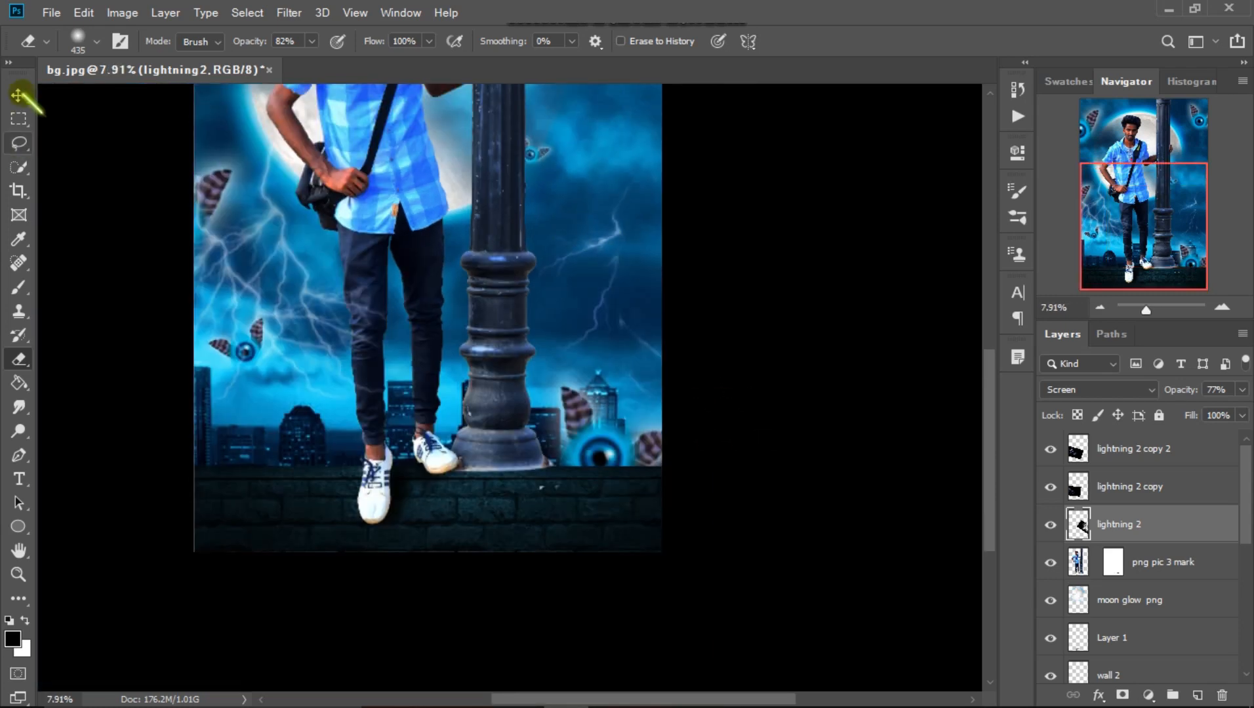
Erase the lightning 2 copy branches around the man's legs, hiding lightning 2 copy 2 while working and showing it again
{"action": "key", "text": "ctrl+t"}
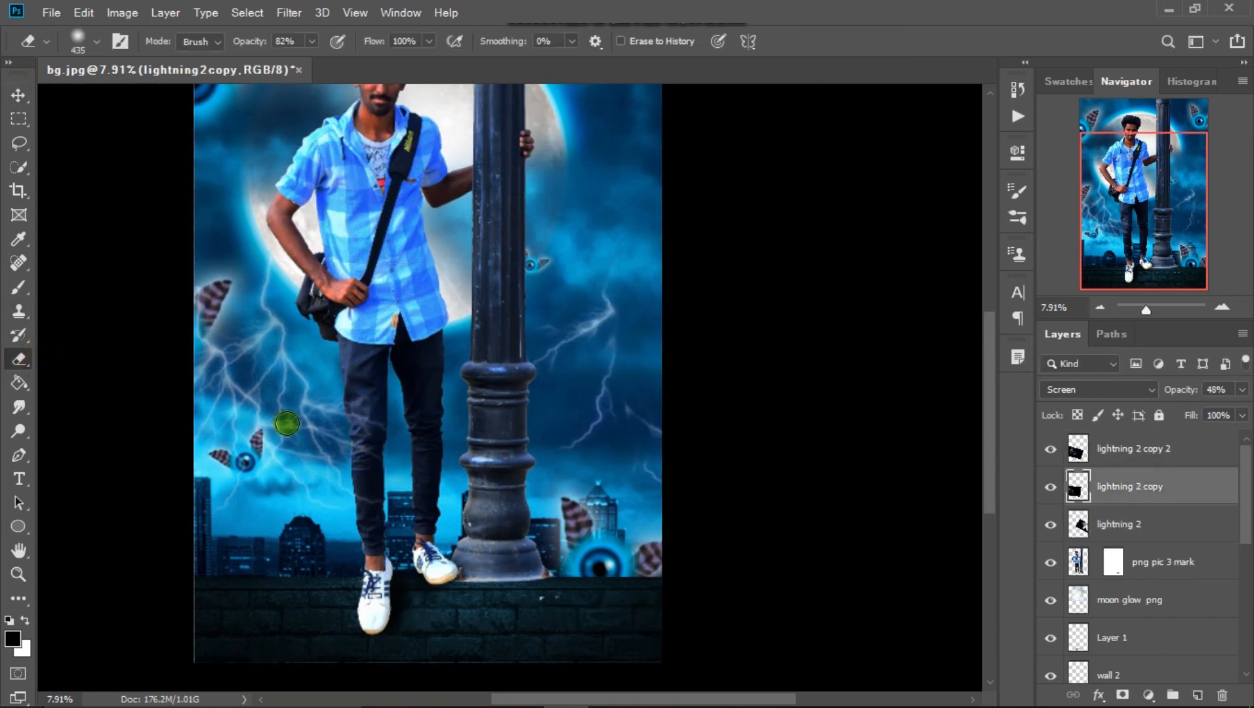
{"action": "scroll", "coordinate": [248, 408], "scroll_direction": "up", "scroll_amount": 8}
{"action": "left_click_drag", "start_coordinate": [270, 410], "coordinate": [282, 448]}
{"action": "left_click", "coordinate": [1051, 449]}
{"action": "mouse_move", "coordinate": [362, 426]}
{"action": "left_mouse_down"}
{"action": "mouse_move", "coordinate": [426, 443]}
{"action": "mouse_move", "coordinate": [408, 516]}
{"action": "left_mouse_up"}
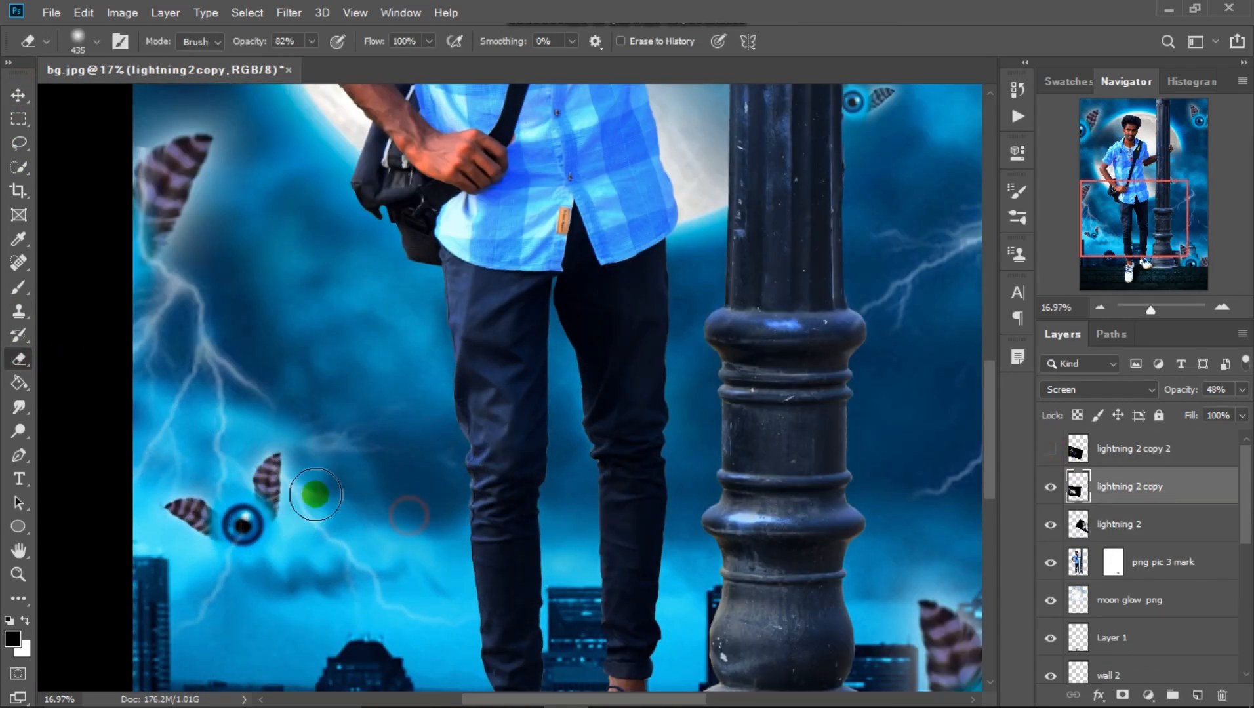
{"action": "left_click", "coordinate": [1050, 449]}
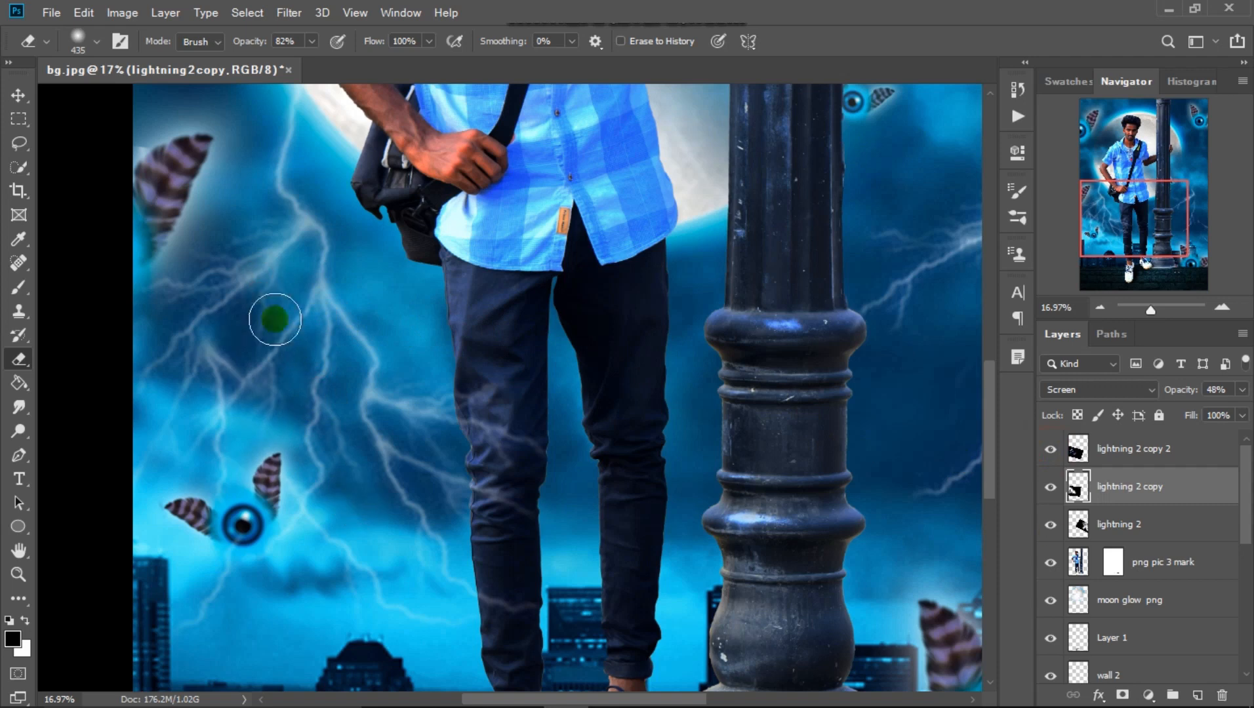
Erase the excess branches of lightning 2 copy 2 in the left sky and across the man's trousers
{"action": "left_click", "coordinate": [1133, 450]}
{"action": "key", "text": "9"}
{"action": "left_click_drag", "start_coordinate": [265, 235], "coordinate": [171, 341]}
{"action": "left_click_drag", "start_coordinate": [240, 358], "coordinate": [243, 431]}
{"action": "left_click_drag", "start_coordinate": [307, 400], "coordinate": [351, 548]}
{"action": "mouse_move", "coordinate": [467, 410]}
{"action": "left_mouse_down"}
{"action": "mouse_move", "coordinate": [518, 471]}
{"action": "mouse_move", "coordinate": [409, 422]}
{"action": "left_mouse_up"}
{"action": "scroll", "coordinate": [408, 423], "scroll_direction": "down", "scroll_amount": 13}
Duplicate the lightning 2 layer, move the copy to the upper-left sky, and order it beneath the moon glow png layer
{"action": "left_click", "coordinate": [1139, 524]}
{"action": "key", "text": "ctrl+j"}
{"action": "left_click", "coordinate": [19, 95]}
{"action": "left_click_drag", "start_coordinate": [622, 436], "coordinate": [399, 241]}
{"action": "key", "text": "ctrl+["}
{"action": "key", "text": "ctrl+["}
{"action": "left_click_drag", "start_coordinate": [1139, 600], "coordinate": [1139, 656]}
{"action": "left_click", "coordinate": [856, 427], "text": "ctrl"}
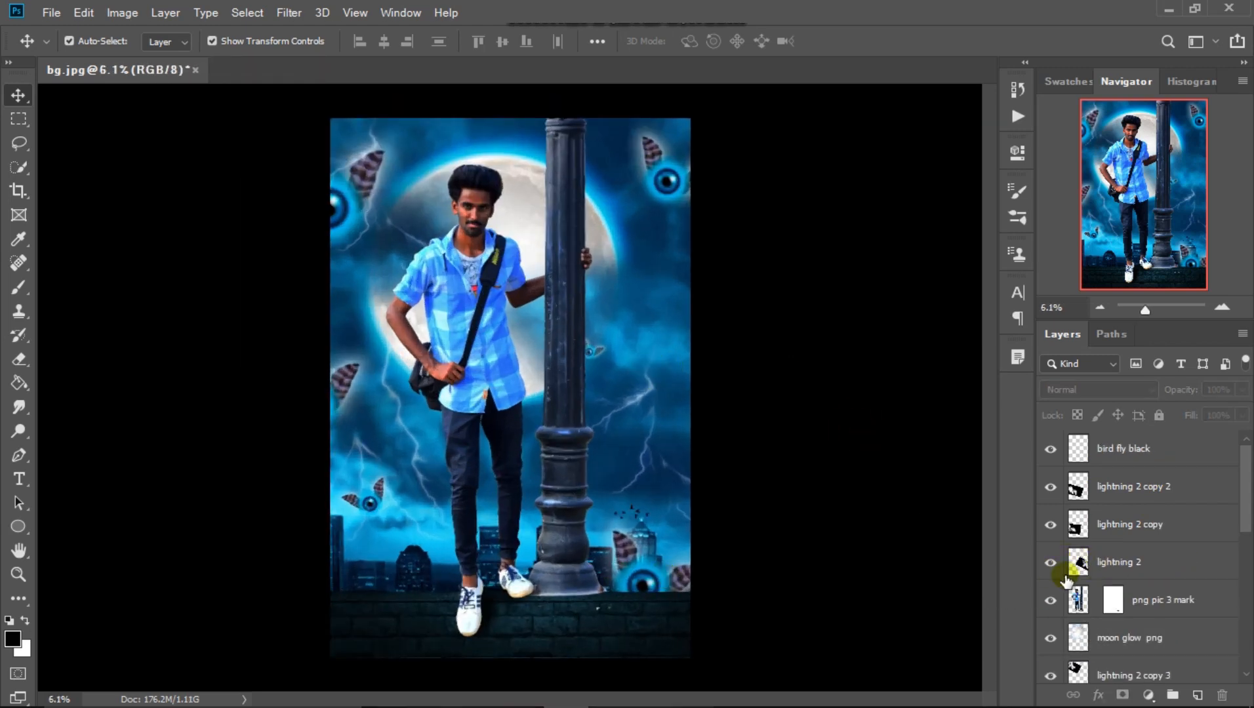
Place the download eye image from the stoke folder into the composite
{"action": "left_click", "coordinate": [476, 688]}
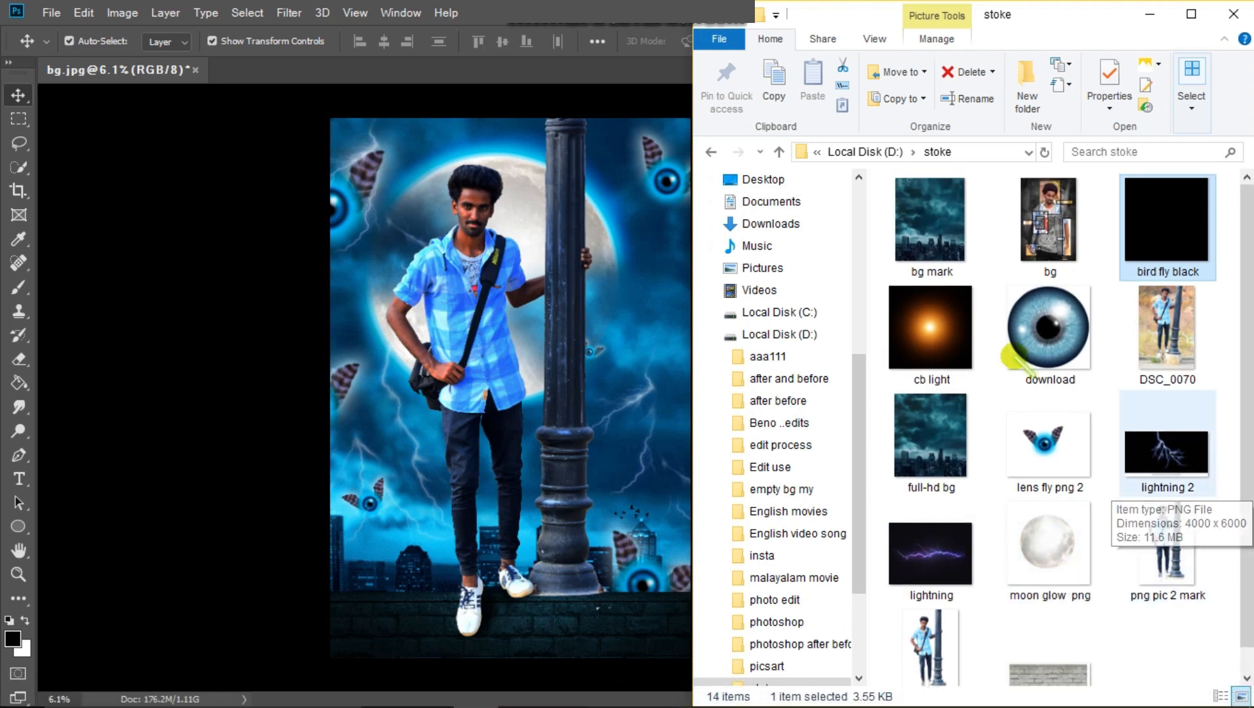
{"action": "left_click", "coordinate": [1034, 330]}
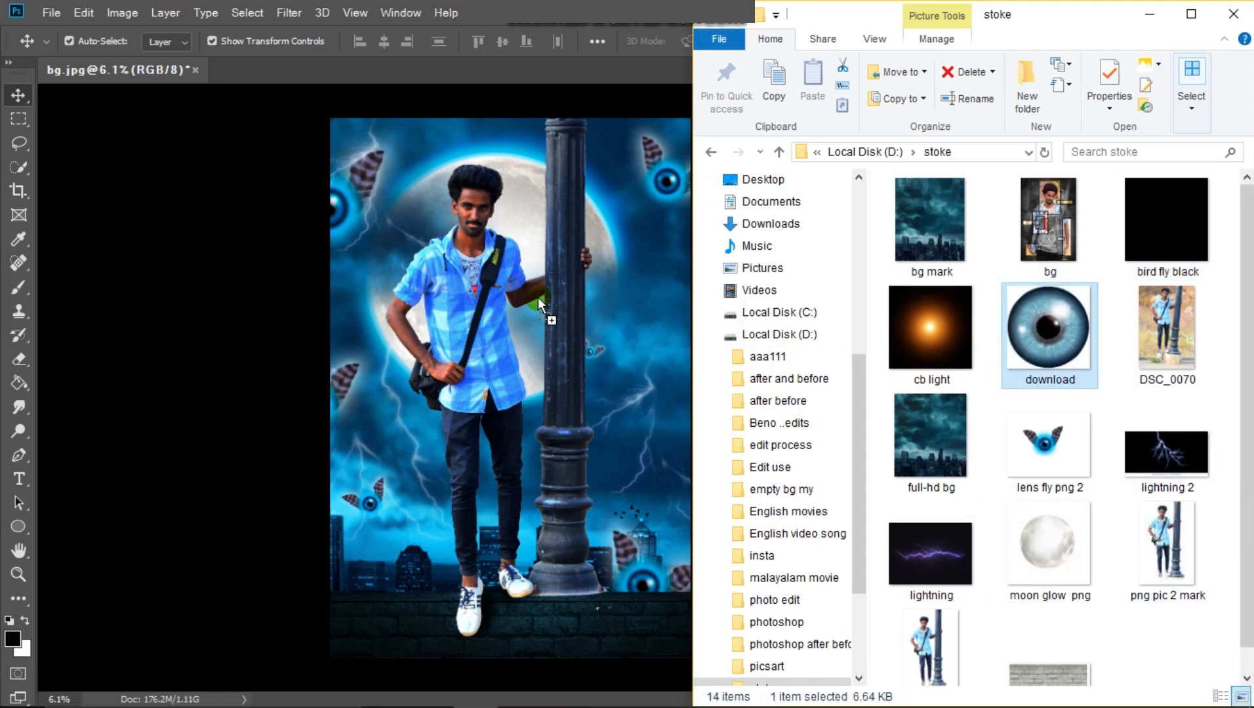
{"action": "left_click_drag", "start_coordinate": [539, 305], "coordinate": [509, 387]}
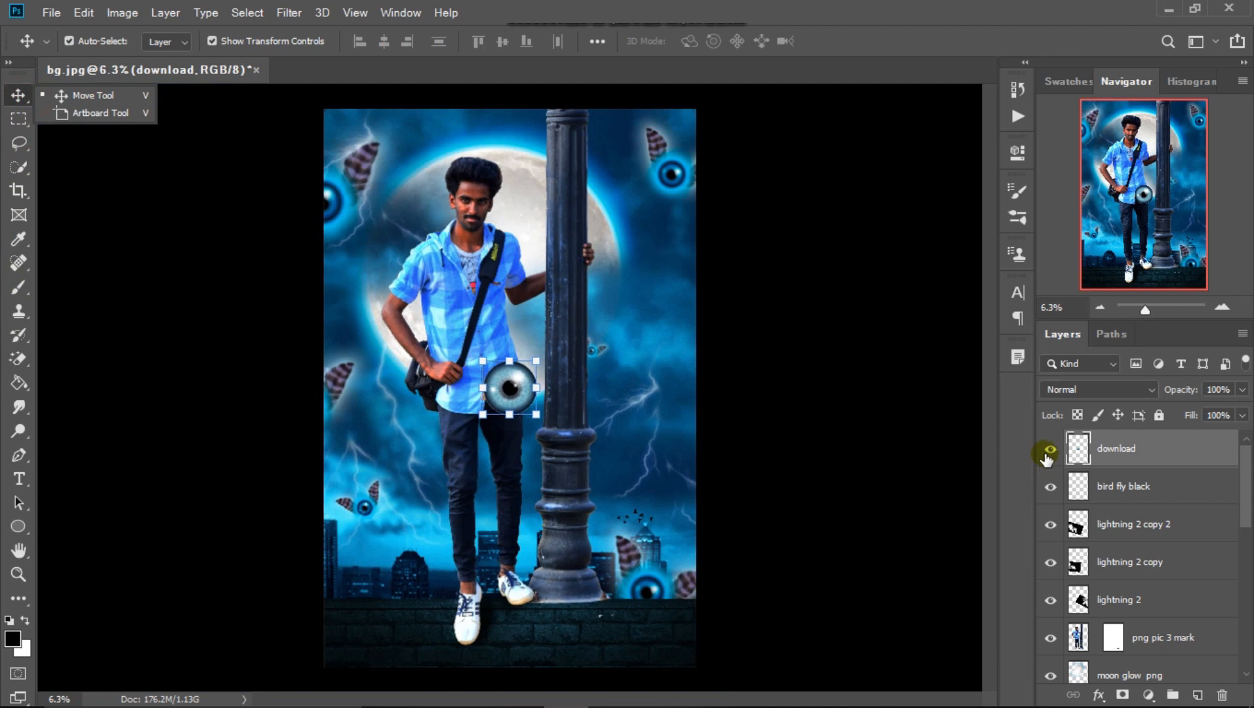
Lock the download eye layer and hide it
{"action": "left_click", "coordinate": [1049, 451]}
{"action": "left_click", "coordinate": [1050, 449]}
{"action": "left_click", "coordinate": [1159, 415]}
{"action": "left_click", "coordinate": [1052, 449]}
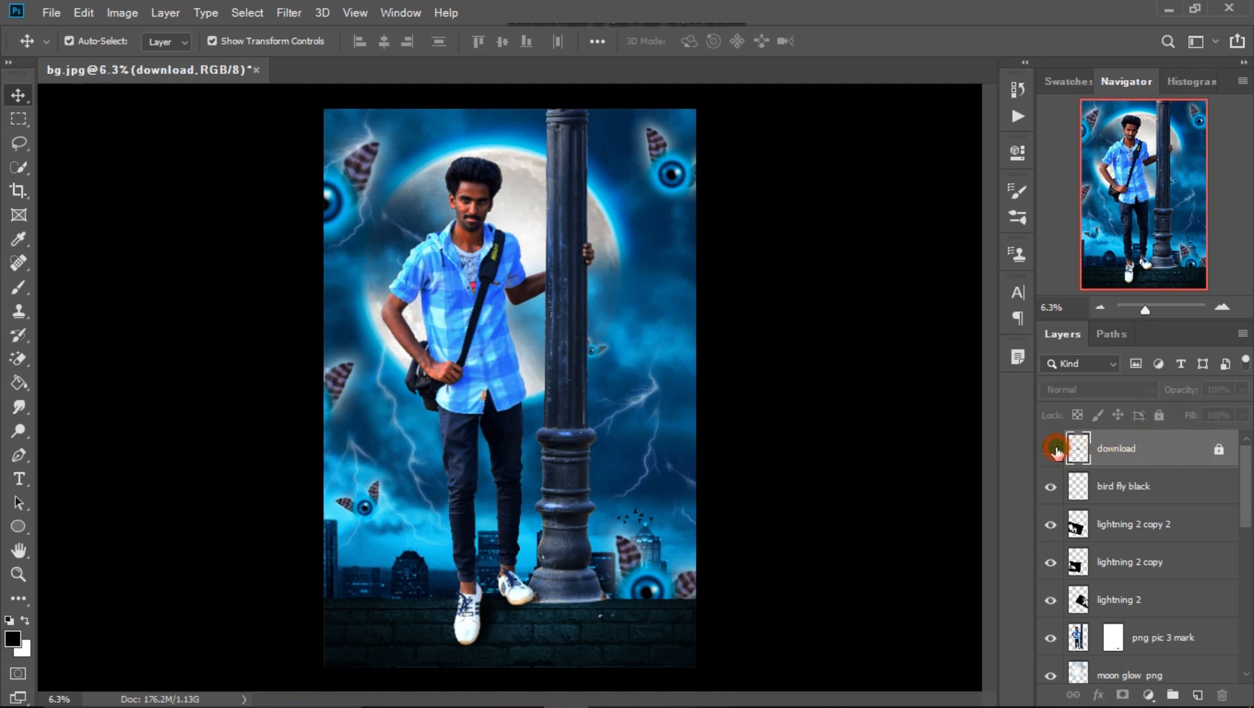
Move the download layer down the stack to sit between the bg mark layer and the Background layer
{"action": "left_click_drag", "start_coordinate": [1134, 451], "coordinate": [1143, 625]}
{"action": "left_click_drag", "start_coordinate": [1189, 518], "coordinate": [1183, 610]}
{"action": "left_click_drag", "start_coordinate": [1190, 449], "coordinate": [1167, 613]}
{"action": "scroll", "coordinate": [1152, 577], "scroll_direction": "up", "scroll_amount": 9}
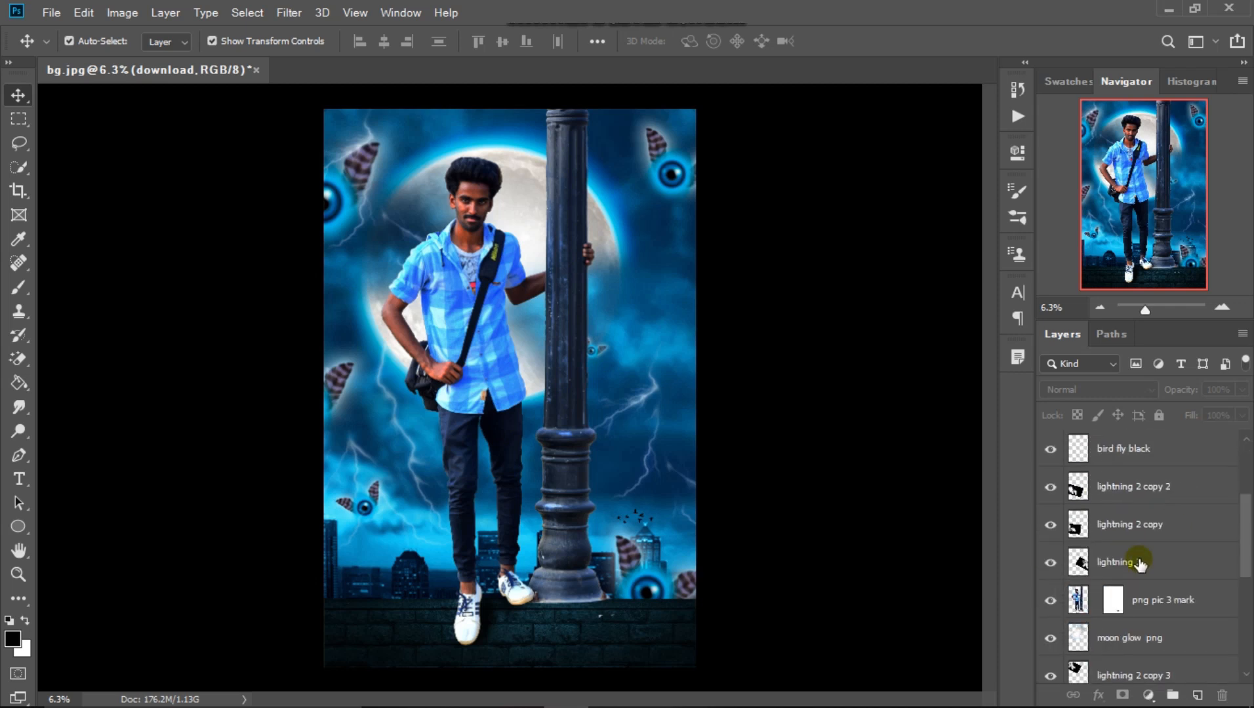
{"action": "scroll", "coordinate": [1137, 564], "scroll_direction": "down", "scroll_amount": 9}
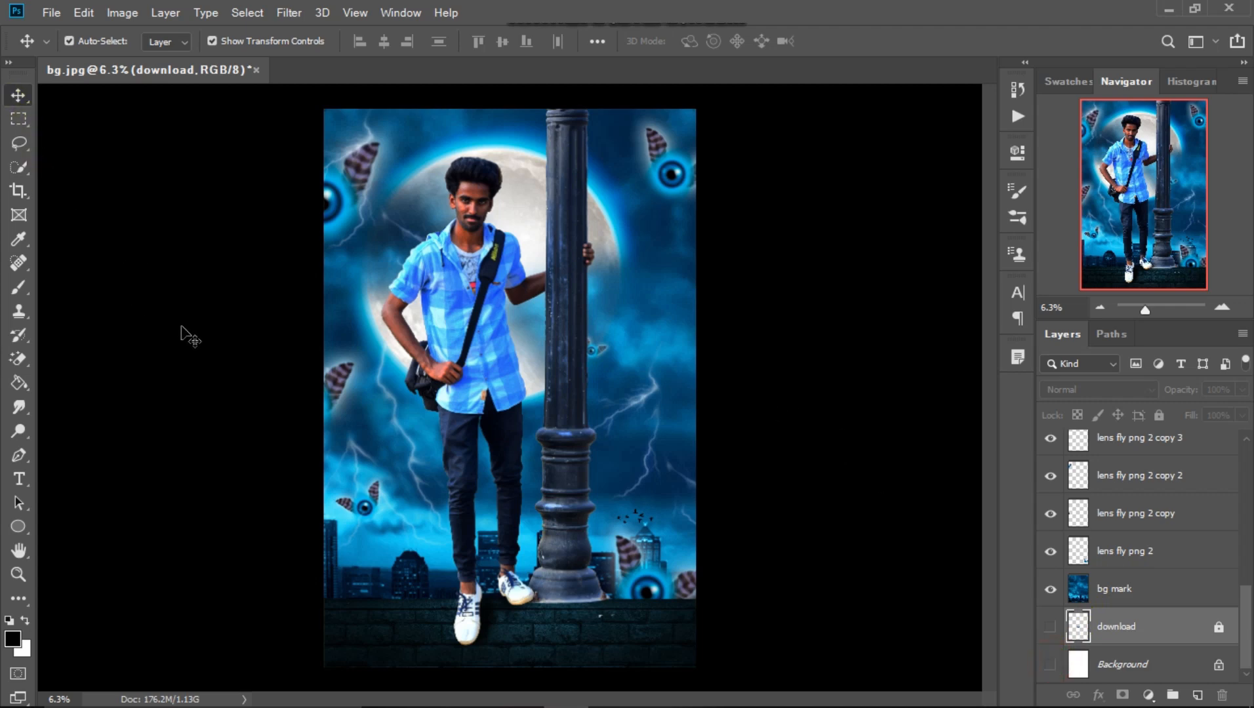
{"action": "scroll", "coordinate": [646, 610], "scroll_direction": "up", "scroll_amount": 5}
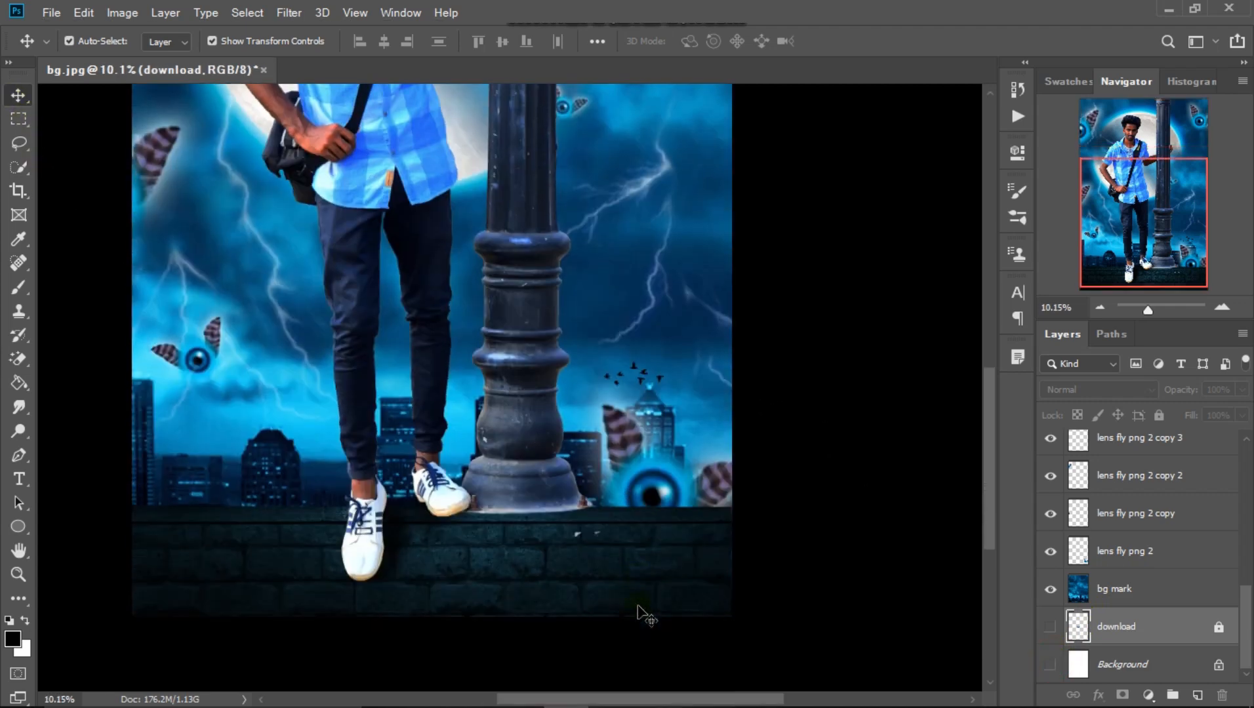
On a new layer above png pic 3 mark, paint a soft black shadow along the pole's base and set the layer opacity to 92%
{"action": "scroll", "coordinate": [639, 610], "scroll_direction": "up", "scroll_amount": 14}
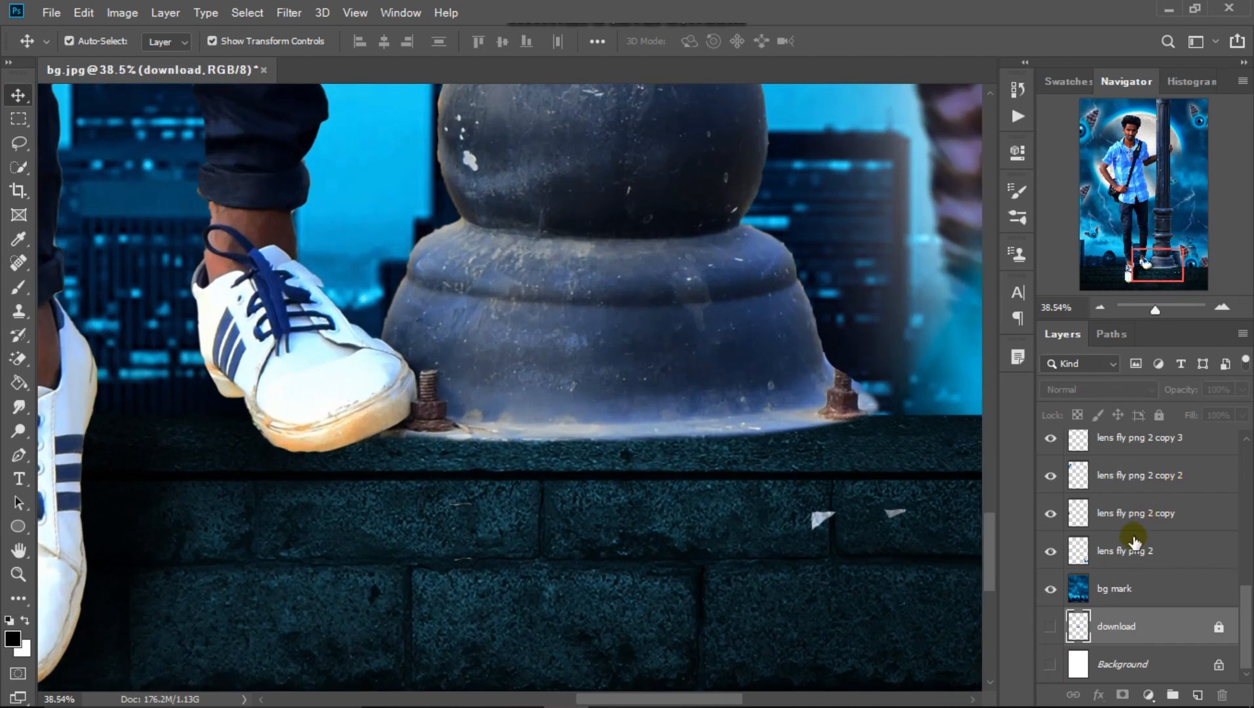
{"action": "scroll", "coordinate": [1134, 541], "scroll_direction": "up", "scroll_amount": 9}
{"action": "left_click", "coordinate": [1080, 450]}
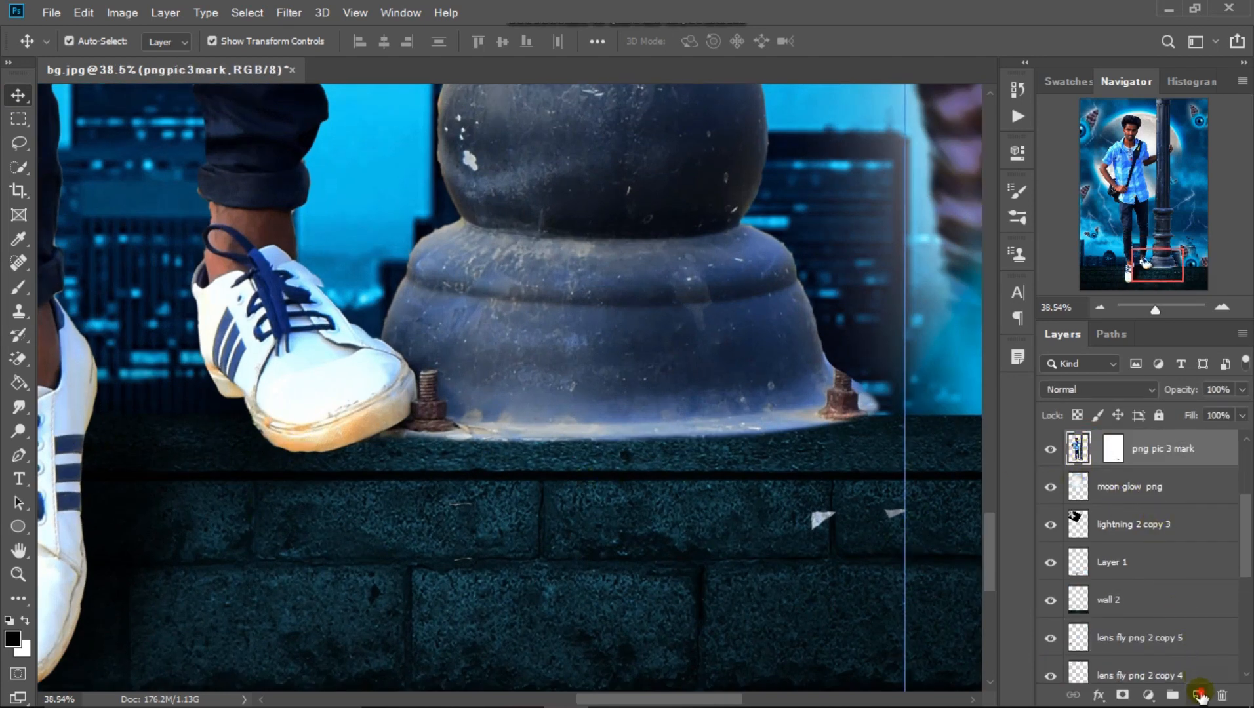
{"action": "left_click", "coordinate": [1198, 695]}
{"action": "left_click", "coordinate": [20, 289]}
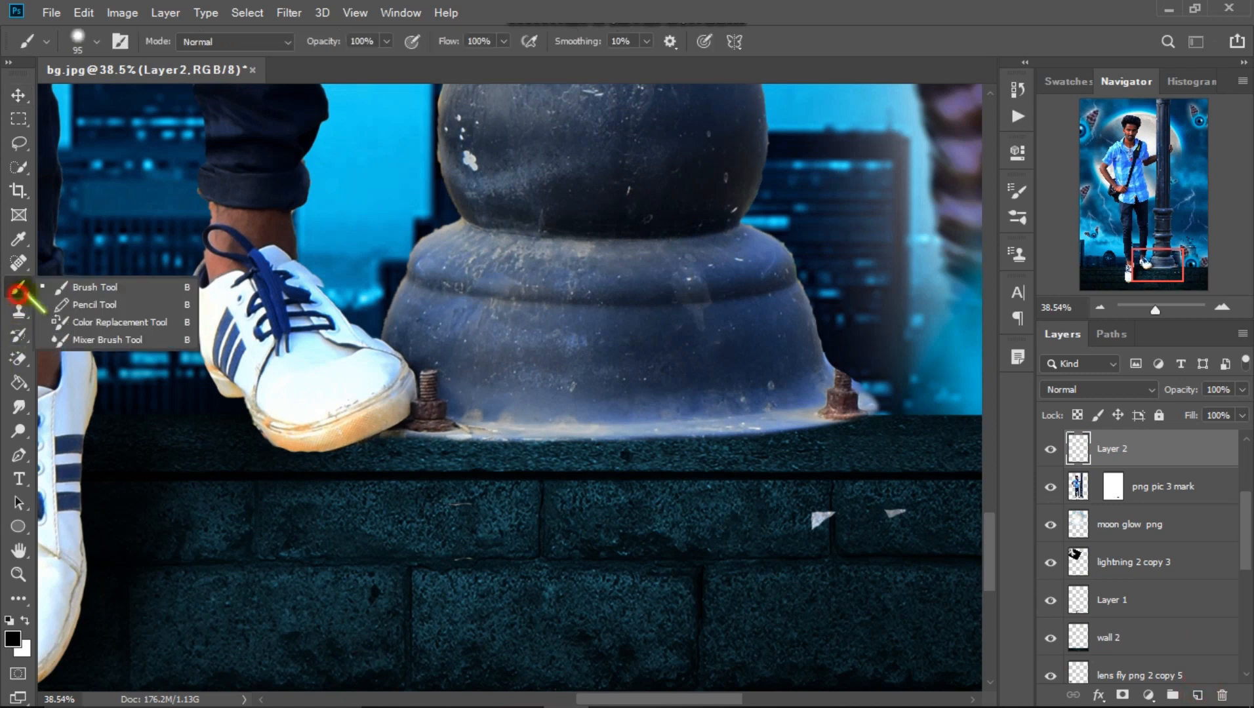
{"action": "left_click", "coordinate": [95, 284]}
{"action": "mouse_move", "coordinate": [417, 440]}
{"action": "left_mouse_down"}
{"action": "mouse_move", "coordinate": [692, 448]}
{"action": "mouse_move", "coordinate": [869, 414]}
{"action": "left_mouse_up"}
{"action": "mouse_move", "coordinate": [1190, 406]}
{"action": "left_mouse_down"}
{"action": "mouse_move", "coordinate": [1142, 406]}
{"action": "mouse_move", "coordinate": [1181, 414]}
{"action": "left_mouse_up"}
{"action": "key", "text": "v"}
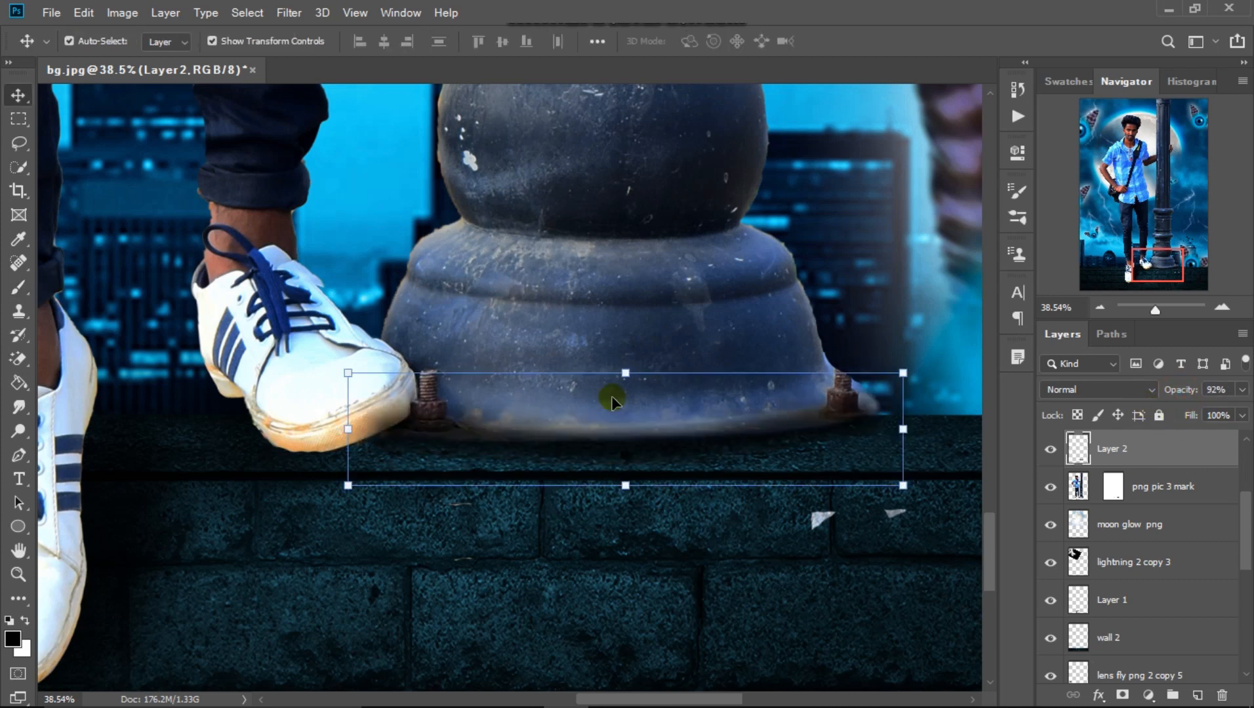
{"action": "scroll", "coordinate": [614, 400], "scroll_direction": "down", "scroll_amount": 5}
{"action": "left_click", "coordinate": [643, 620]}
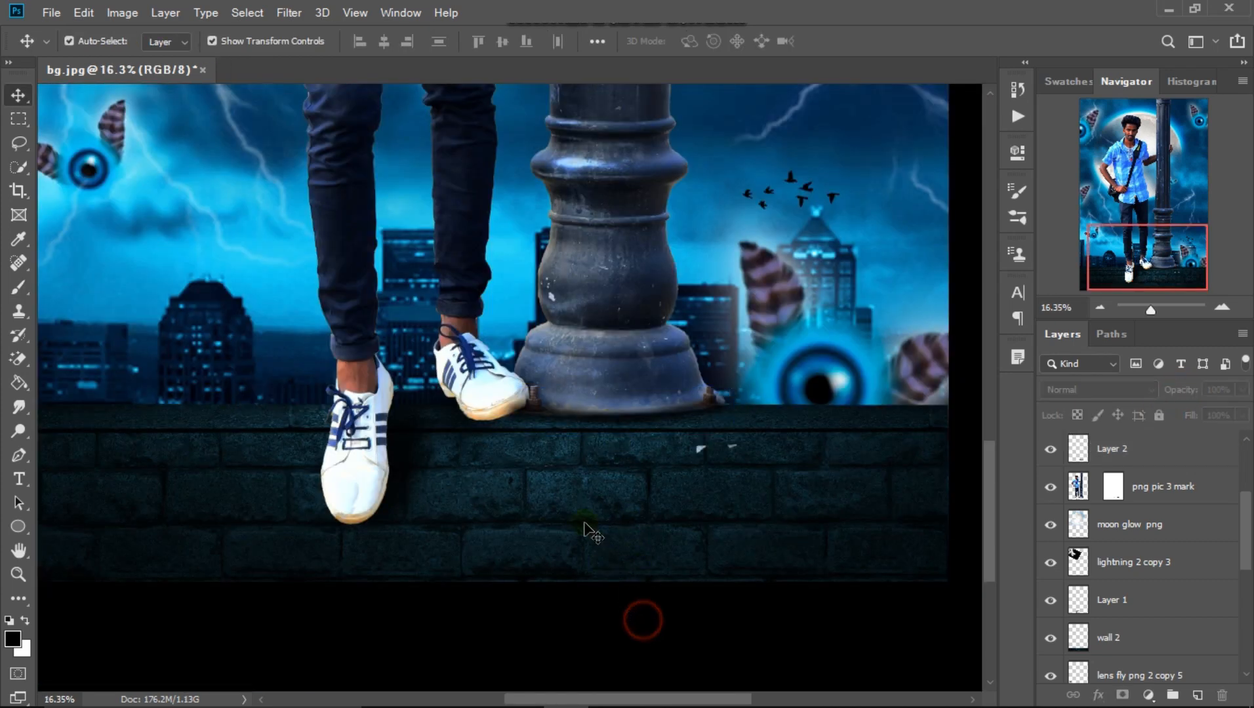
Switch to the Brush tool for painting on the brick wall around the shoes
{"action": "scroll", "coordinate": [146, 492], "scroll_direction": "down", "scroll_amount": 1}
{"action": "scroll", "coordinate": [95, 498], "scroll_direction": "up", "scroll_amount": 3}
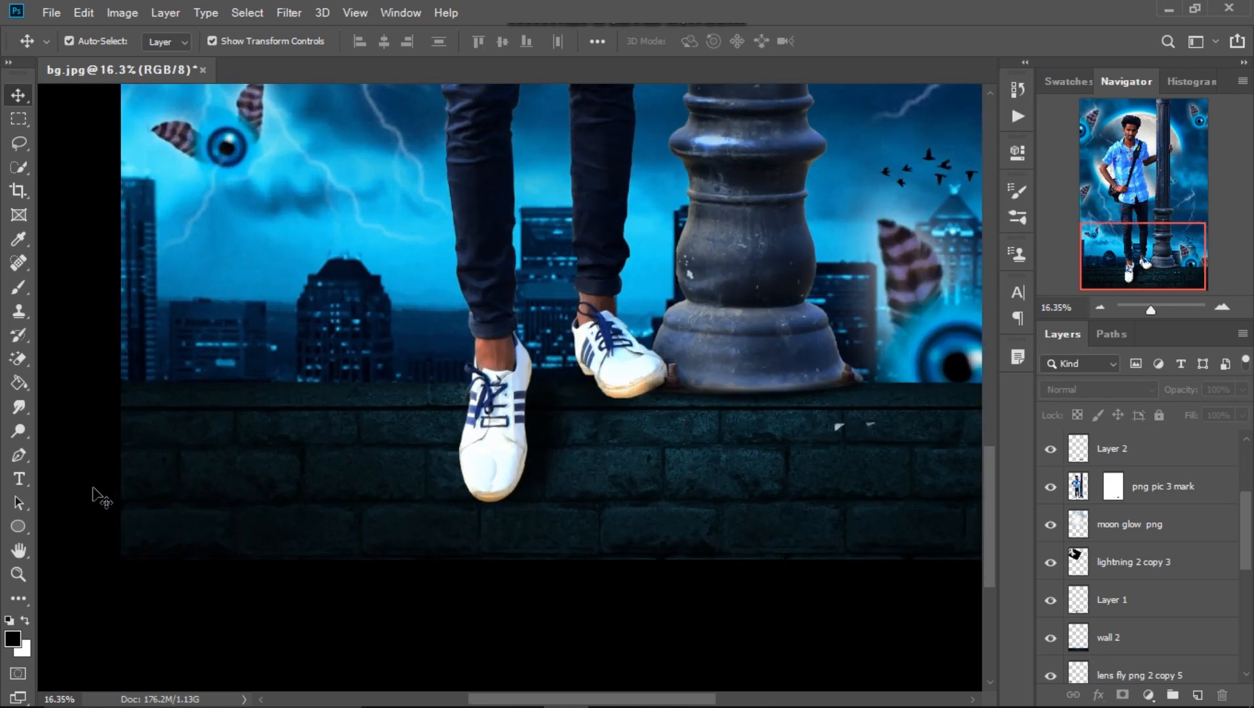
{"action": "scroll", "coordinate": [253, 371], "scroll_direction": "up", "scroll_amount": 1}
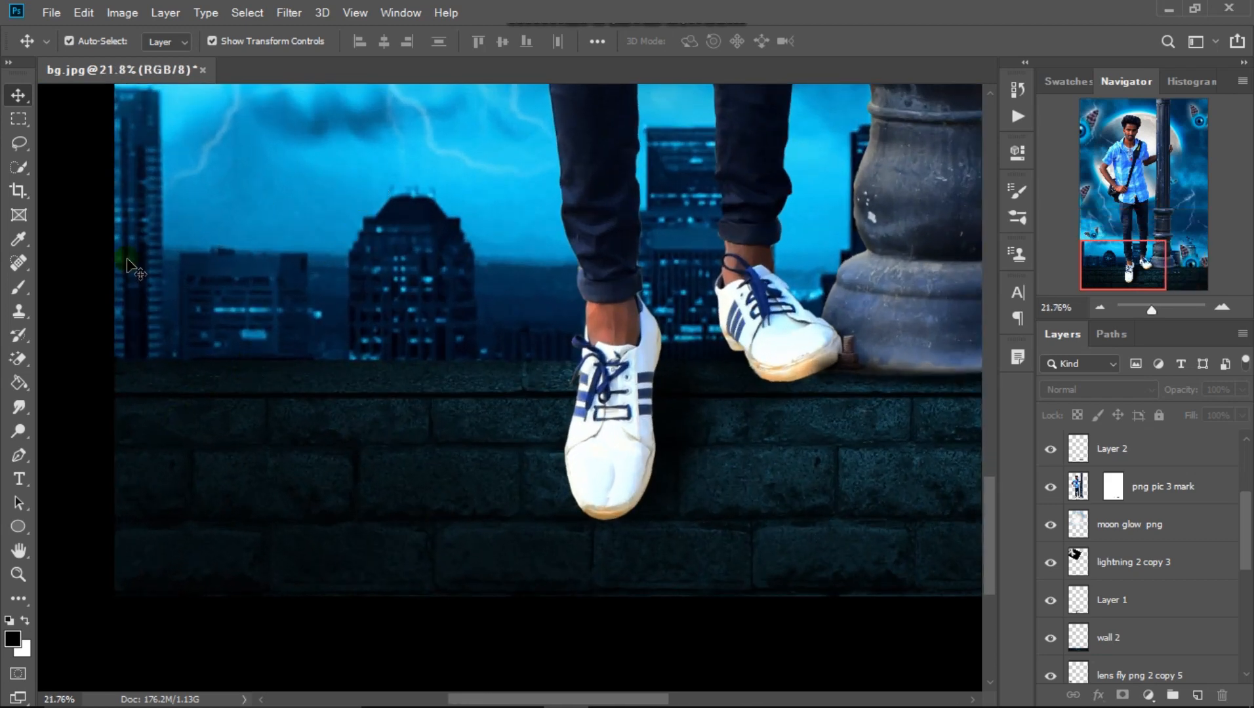
{"action": "left_click", "coordinate": [19, 290]}
{"action": "left_click", "coordinate": [82, 288]}
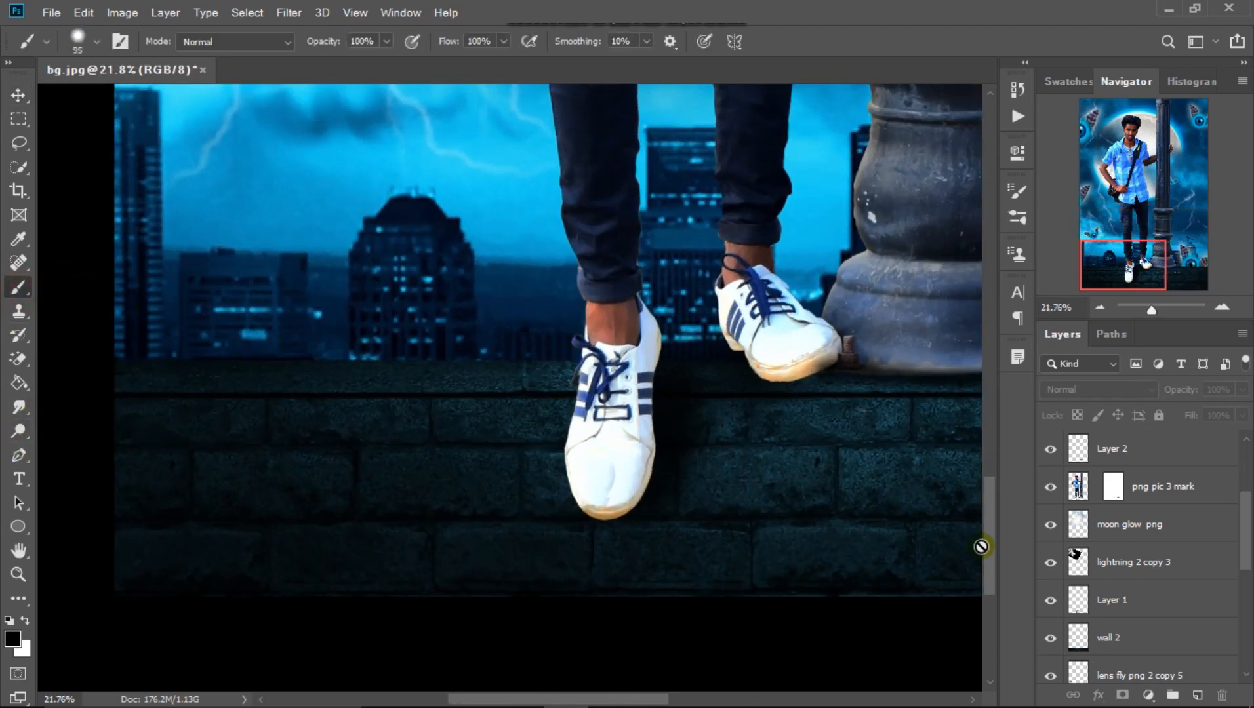
{"action": "right_click", "coordinate": [1114, 453]}
{"action": "left_click", "coordinate": [905, 546]}
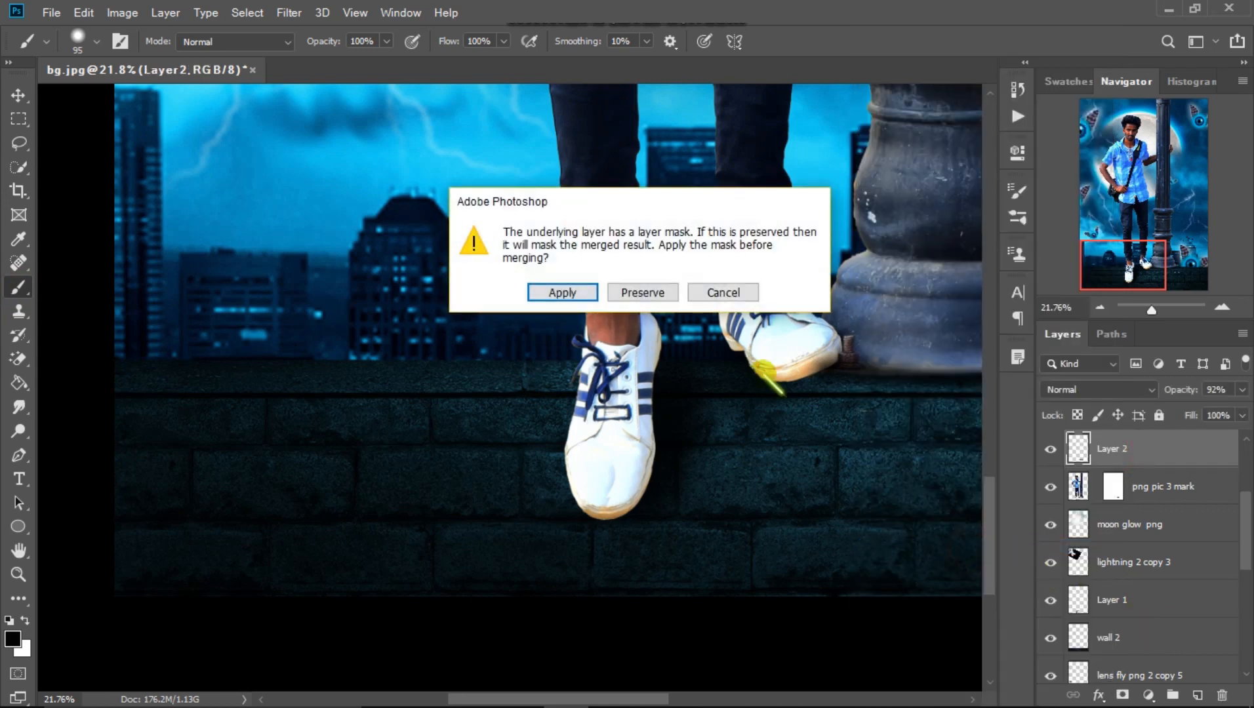
{"action": "left_click", "coordinate": [715, 292]}
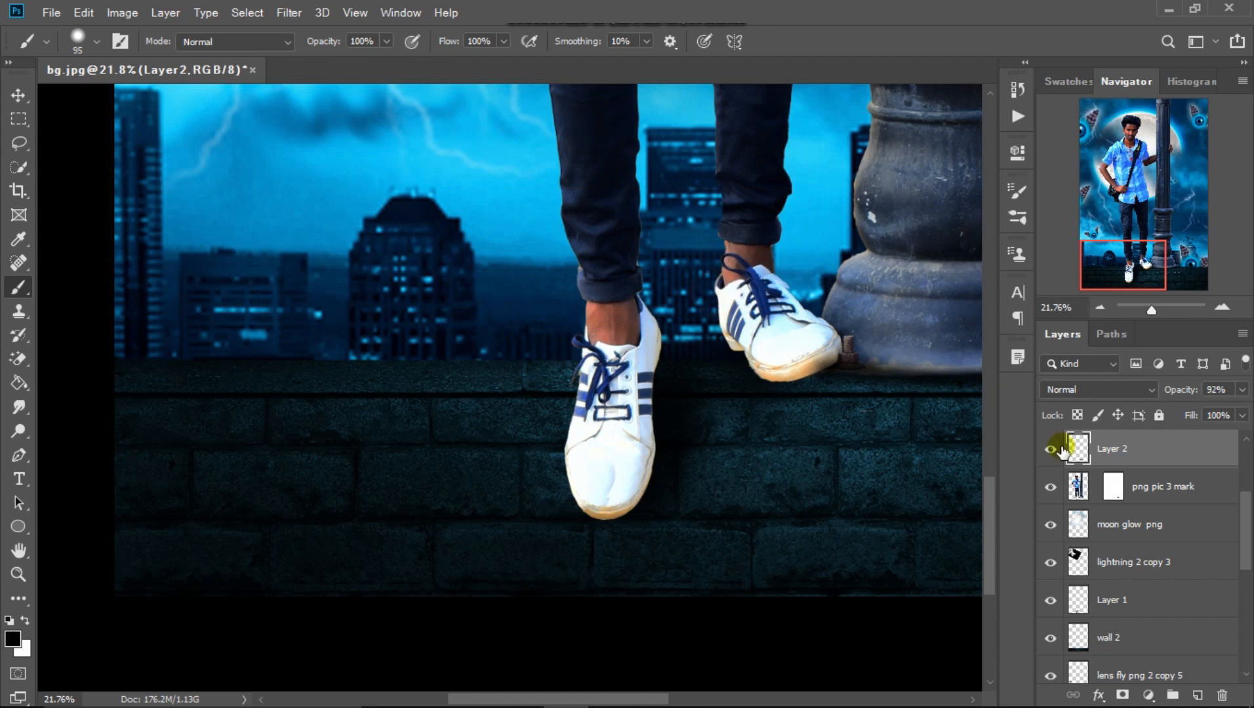
Merge Layer 2 down into the png pic 3 mark layer, applying the layer mask
{"action": "right_click", "coordinate": [1101, 456]}
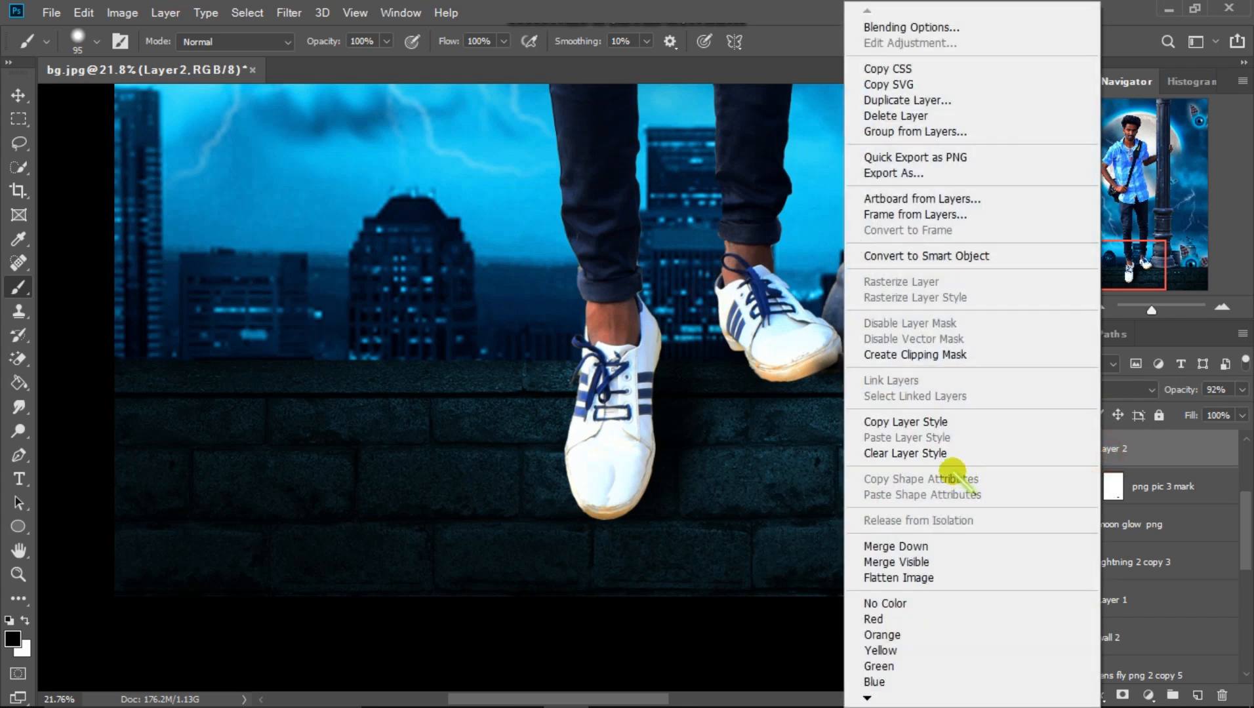
{"action": "left_click", "coordinate": [911, 547]}
{"action": "left_click", "coordinate": [563, 293]}
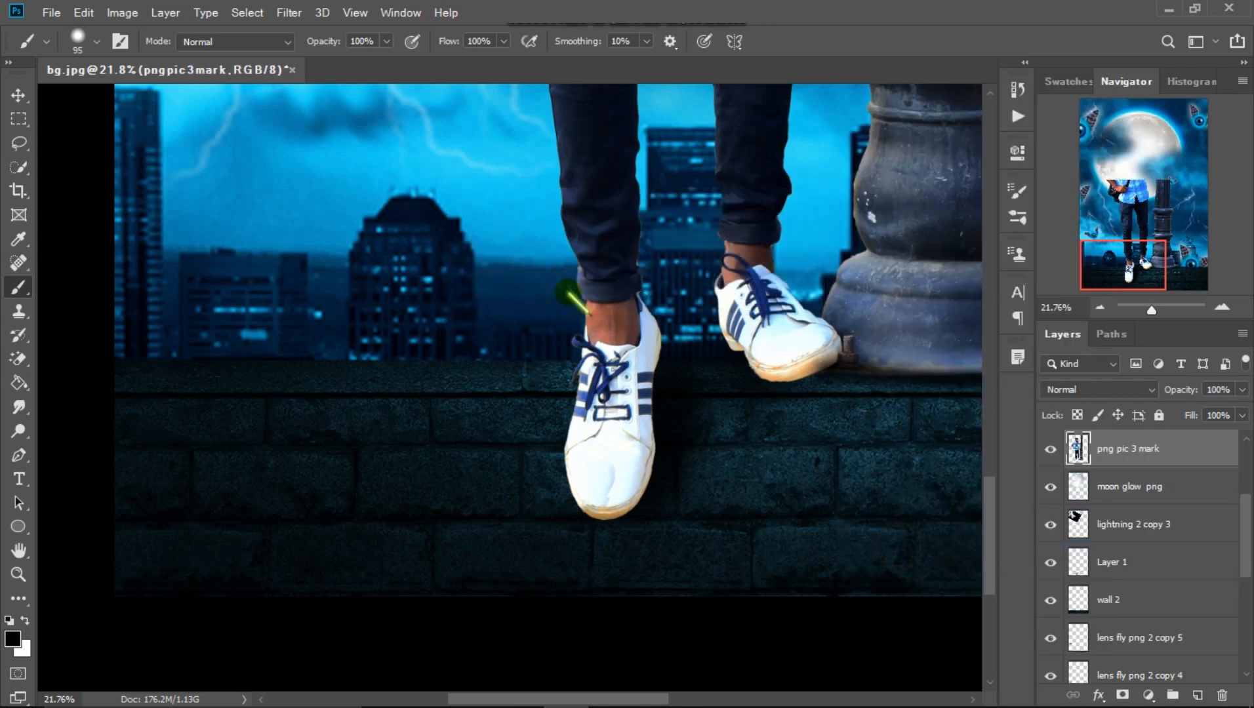
Add a new layer above png pic 3 mark and brush a faint blue tint along the wall's upper edge at size 500, 13% opacity
{"action": "scroll", "coordinate": [1167, 511], "scroll_direction": "up", "scroll_amount": 1}
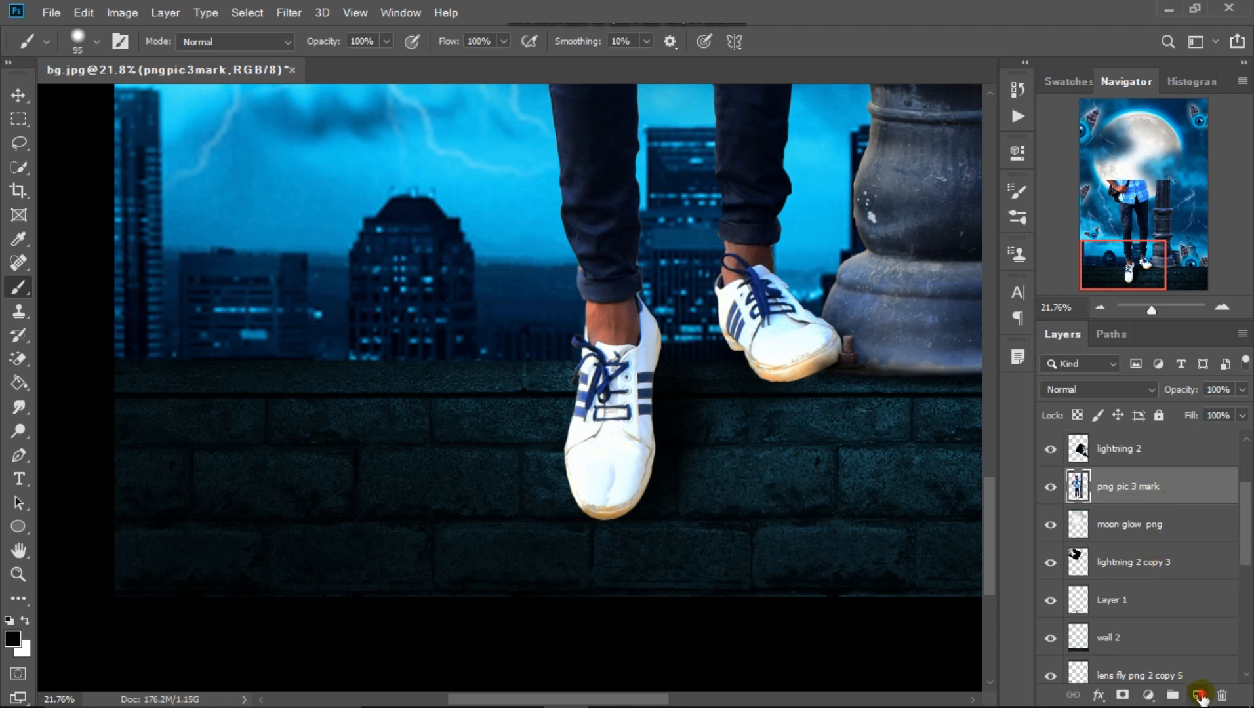
{"action": "left_click", "coordinate": [1198, 696]}
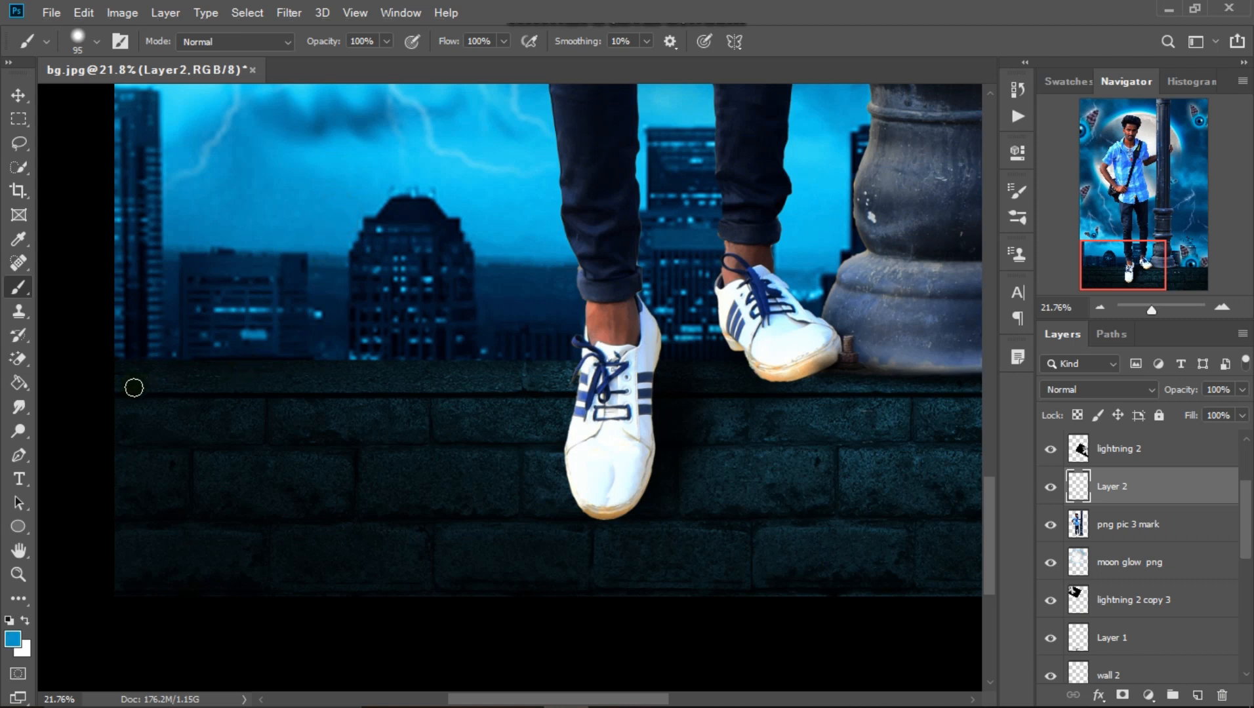
{"action": "left_click_drag", "start_coordinate": [406, 373], "coordinate": [499, 368]}
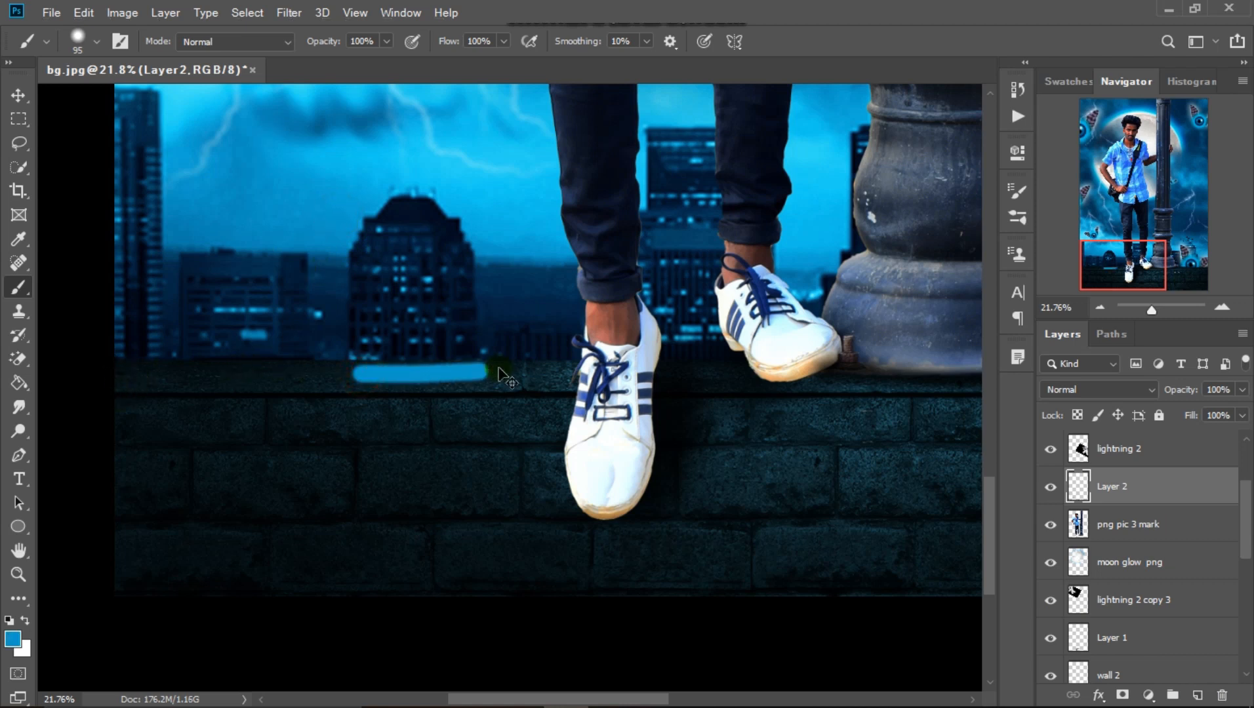
{"action": "key", "text": "ctrl+z"}
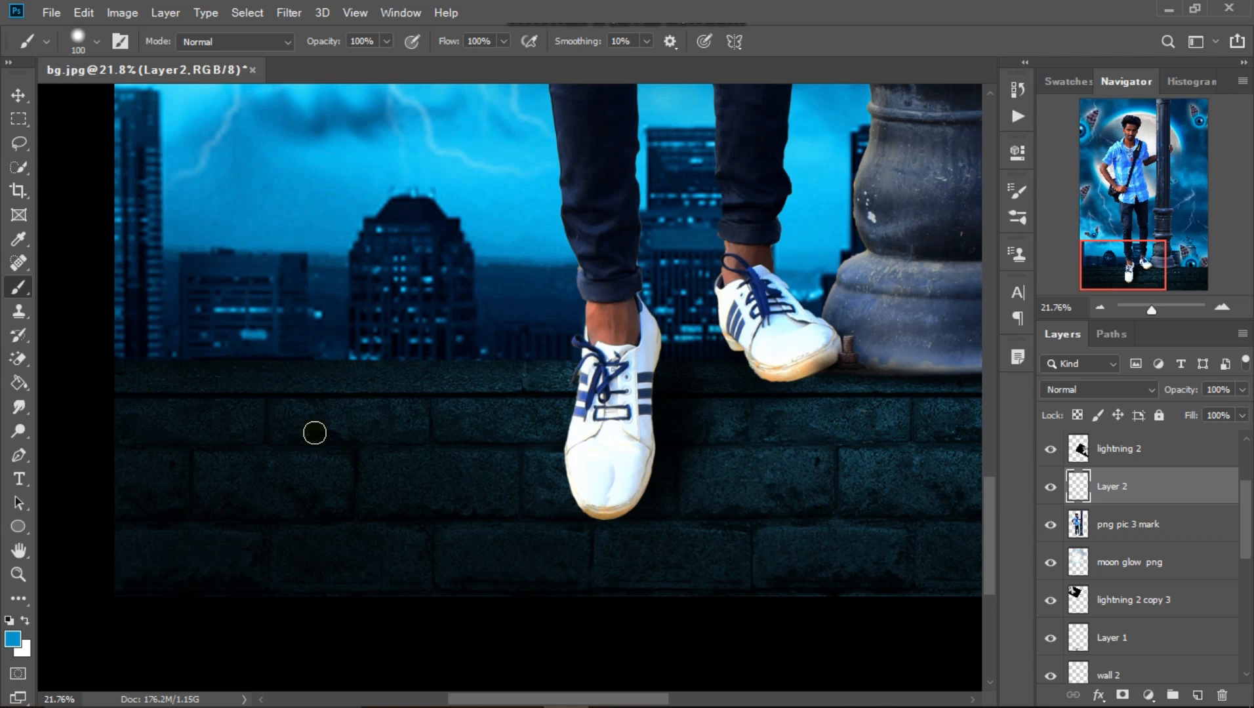
{"action": "key", "text": "bracketright"}
{"action": "key", "text": "bracketright"}
{"action": "key", "text": "bracketright"}
{"action": "right_click", "coordinate": [316, 433]}
{"action": "left_click_drag", "start_coordinate": [438, 477], "coordinate": [284, 496]}
{"action": "left_click_drag", "start_coordinate": [322, 51], "coordinate": [279, 66]}
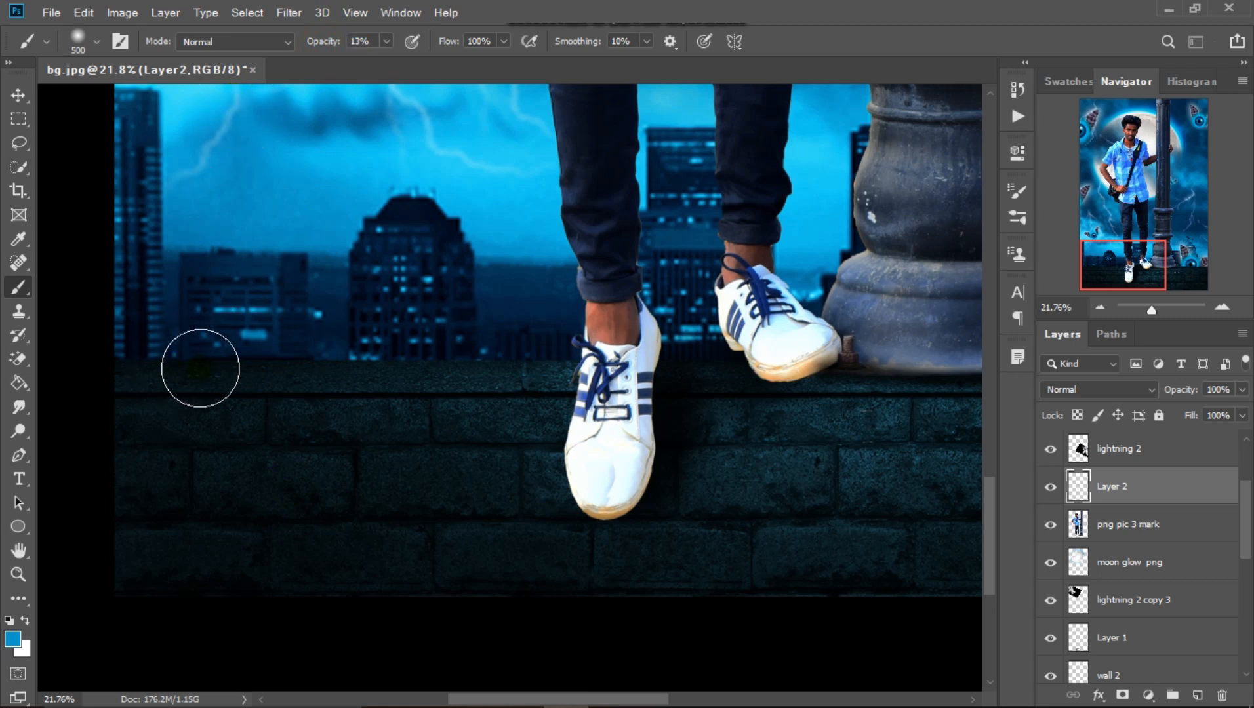
{"action": "left_click", "coordinate": [207, 369]}
{"action": "left_click", "coordinate": [503, 383]}
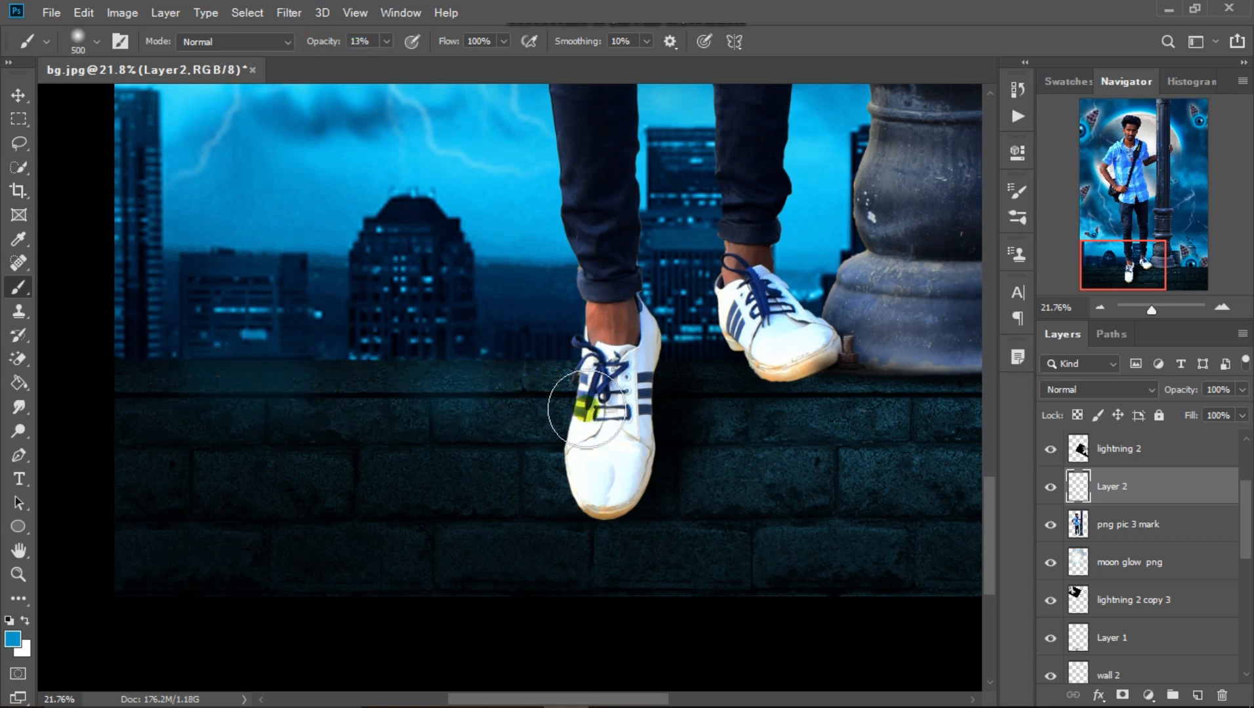
Tint the brick wall around the shoes blue with a soft brush at size 1400 and 4% opacity
{"action": "key", "text": "bracketright"}
{"action": "key", "text": "bracketright"}
{"action": "key", "text": "bracketright"}
{"action": "key", "text": "bracketright"}
{"action": "key", "text": "bracketright"}
{"action": "key", "text": "bracketright"}
{"action": "key", "text": "bracketright"}
{"action": "key", "text": "bracketright"}
{"action": "key", "text": "bracketright"}
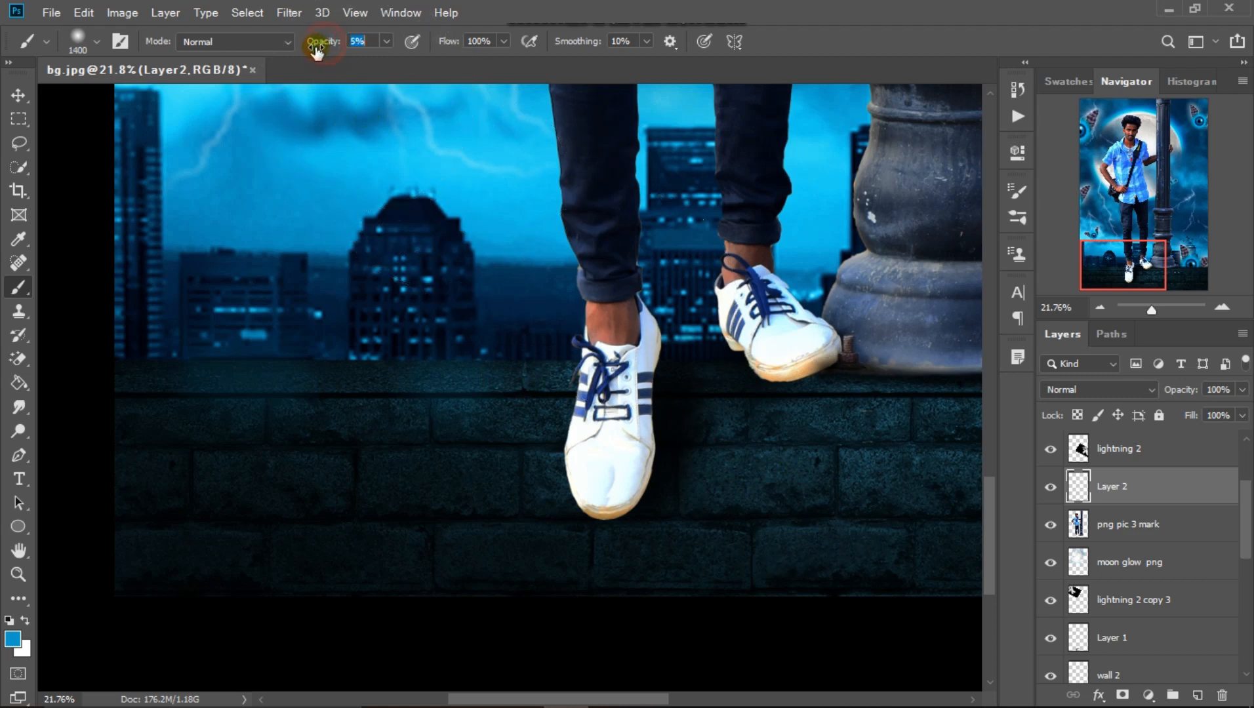
{"action": "left_click", "coordinate": [832, 426]}
{"action": "left_click", "coordinate": [753, 481]}
{"action": "left_click", "coordinate": [556, 467]}
{"action": "left_click", "coordinate": [461, 469]}
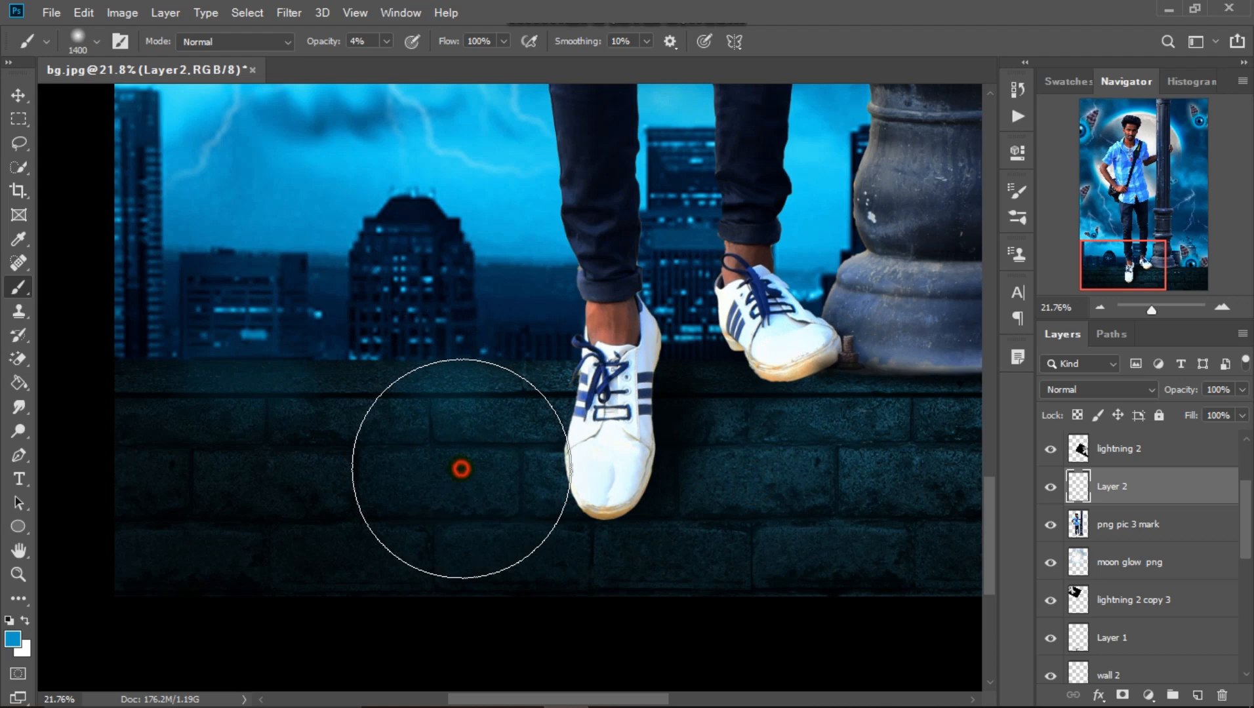
{"action": "left_click", "coordinate": [633, 502]}
{"action": "scroll", "coordinate": [523, 433], "scroll_direction": "down", "scroll_amount": 3}
{"action": "left_click", "coordinate": [756, 428]}
{"action": "left_click", "coordinate": [525, 418]}
{"action": "left_click", "coordinate": [434, 398]}
{"action": "left_click", "coordinate": [490, 470]}
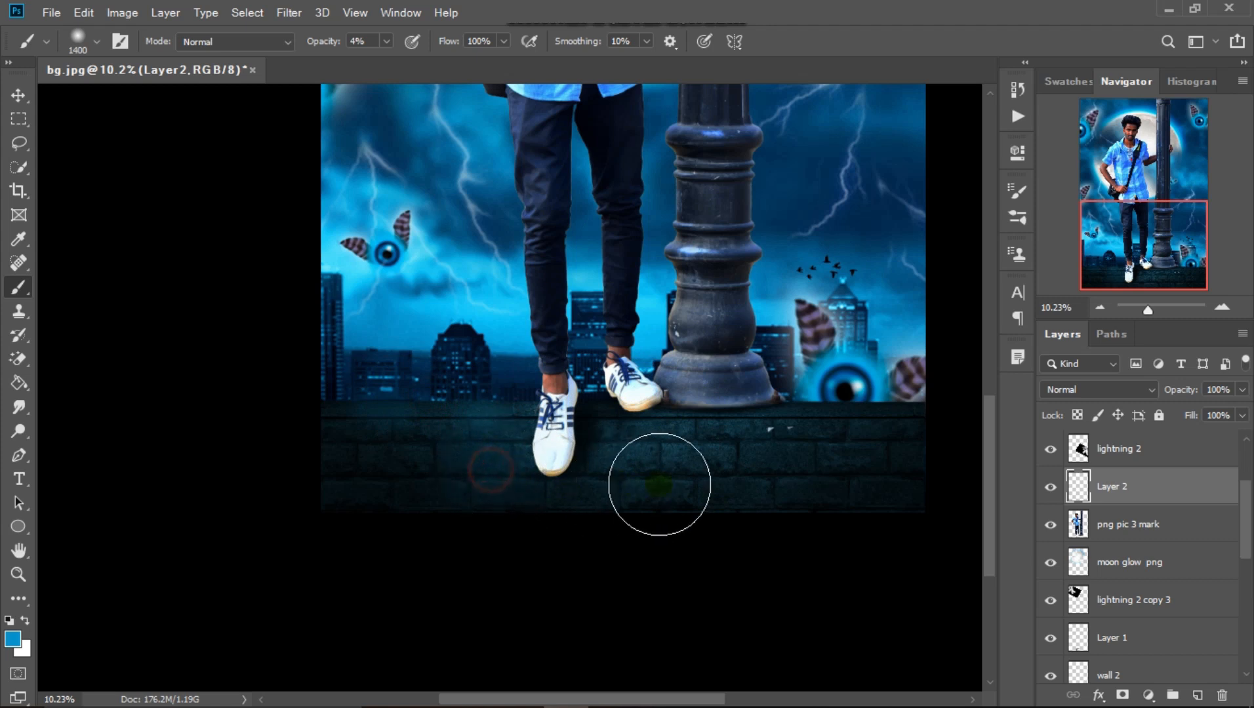
{"action": "left_click", "coordinate": [434, 415]}
{"action": "left_click", "coordinate": [484, 401]}
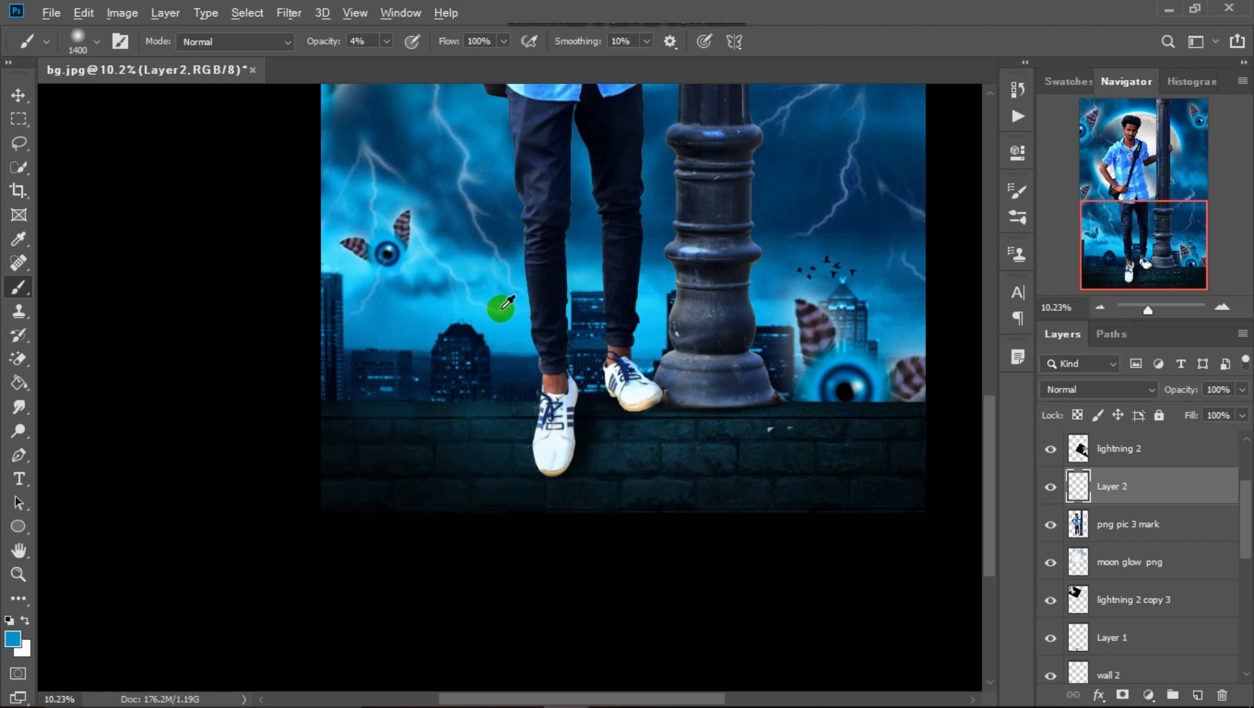
Darken the brick wall and its upper edge with near-black brush dabs at size 1400 and 4% opacity
{"action": "left_click", "coordinate": [410, 496]}
{"action": "left_click", "coordinate": [511, 487]}
{"action": "left_click", "coordinate": [602, 479]}
{"action": "left_click", "coordinate": [804, 460]}
{"action": "left_click", "coordinate": [688, 471]}
{"action": "left_click", "coordinate": [474, 429]}
{"action": "left_click", "coordinate": [442, 406]}
{"action": "left_click", "coordinate": [469, 410]}
{"action": "left_click_drag", "start_coordinate": [423, 411], "coordinate": [383, 414]}
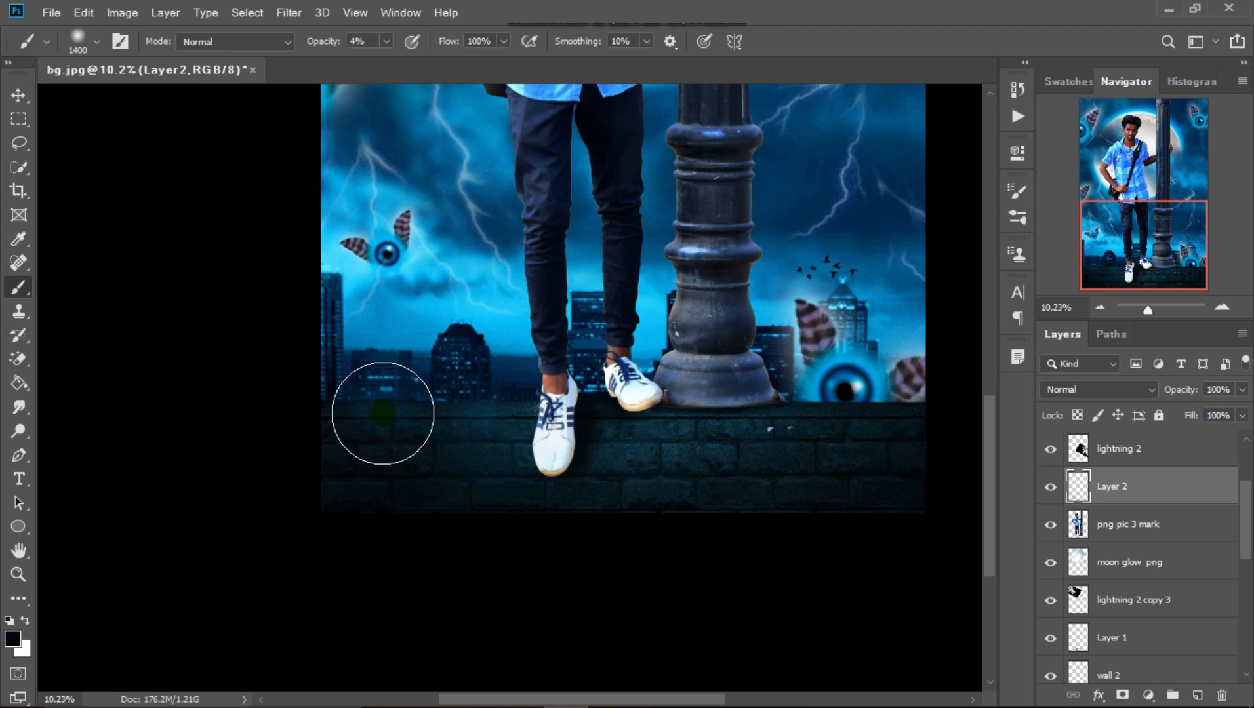
{"action": "left_click", "coordinate": [709, 398]}
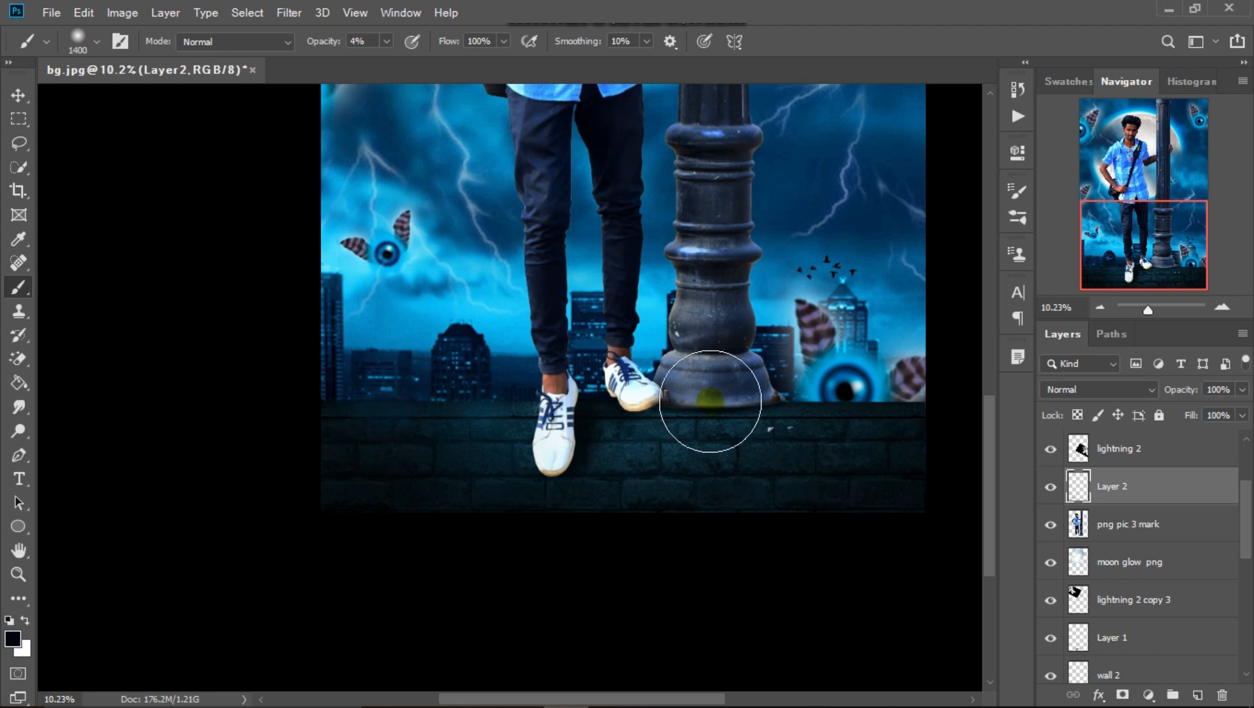
Merge the painted wall tint layer down into the png pic 3 mark layer and deselect it
{"action": "left_click", "coordinate": [18, 96]}
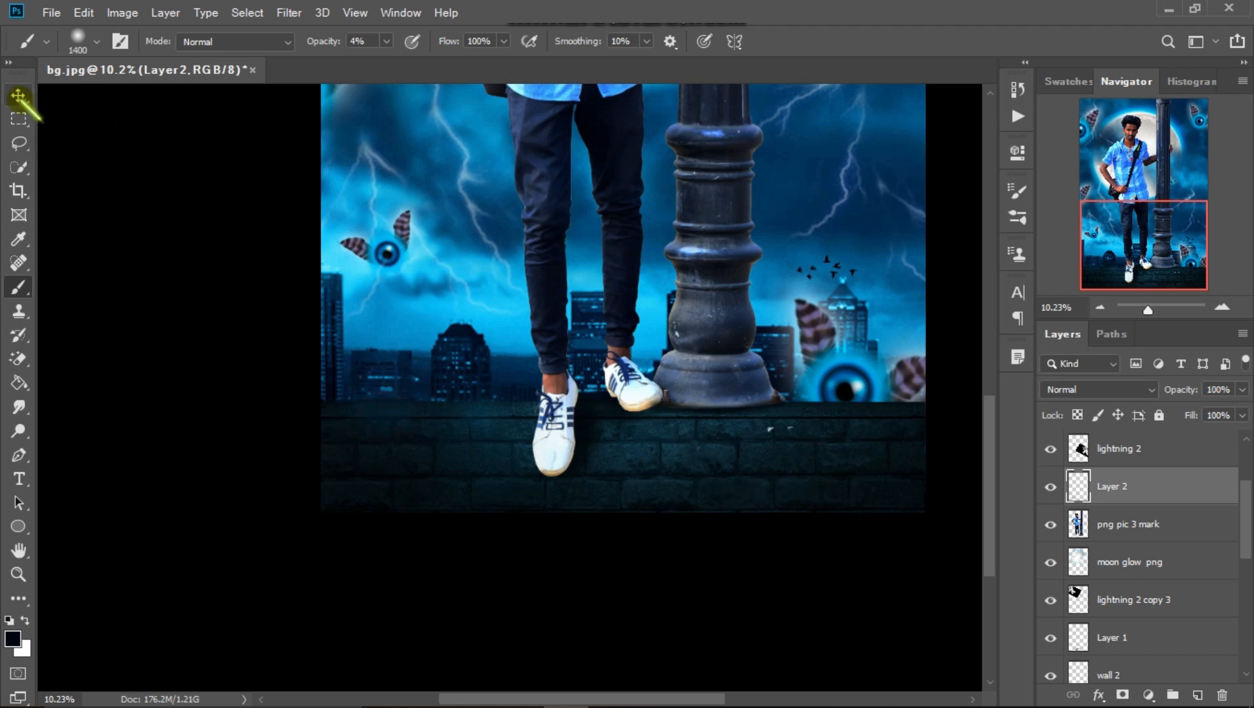
{"action": "right_click", "coordinate": [1057, 485]}
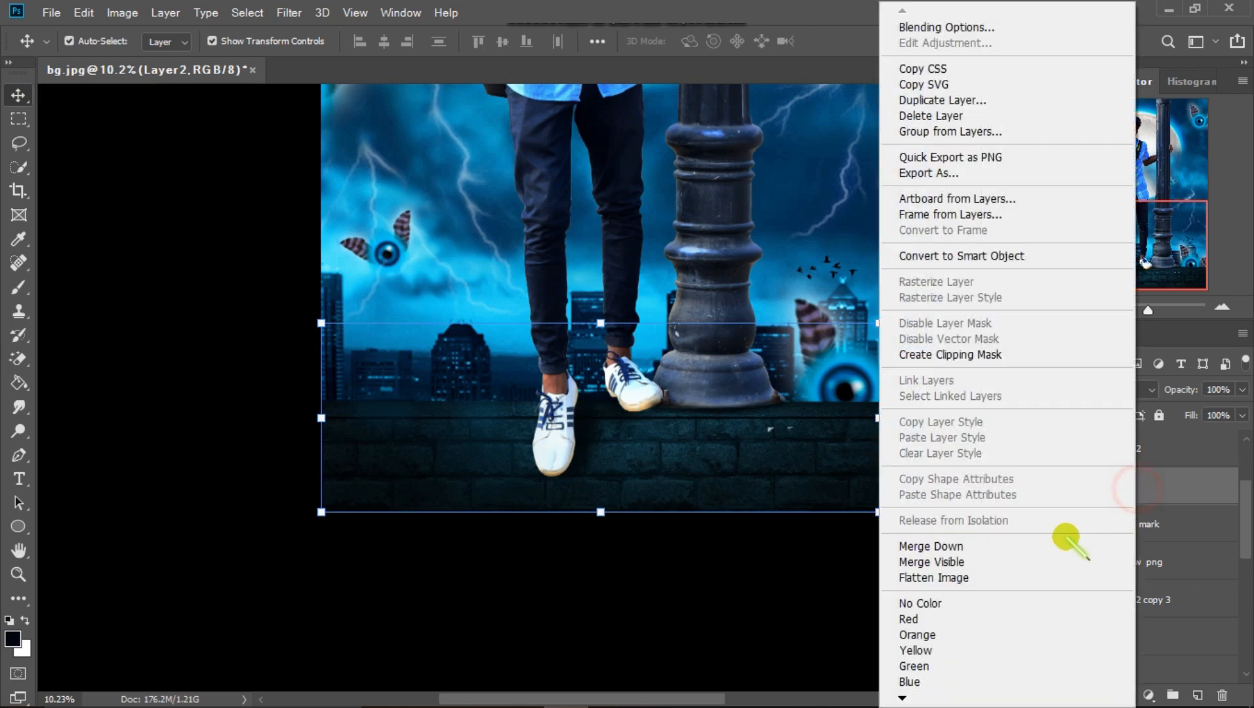
{"action": "left_click", "coordinate": [1041, 554]}
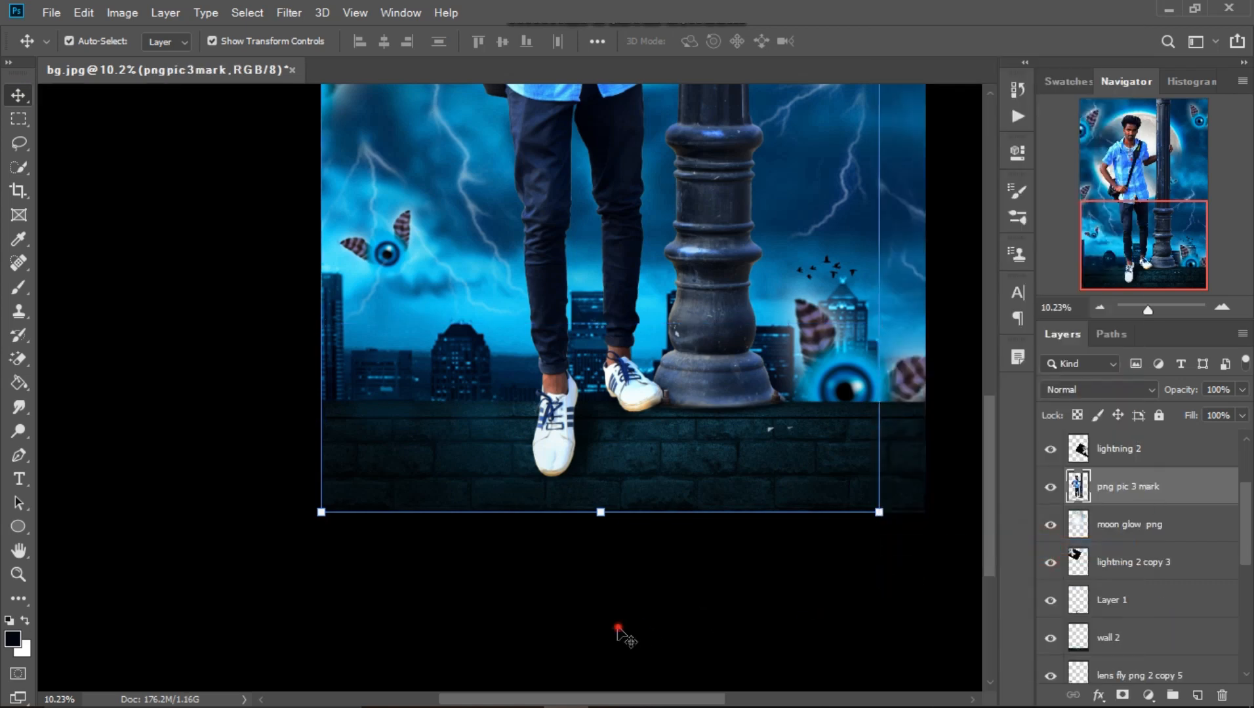
{"action": "left_click", "coordinate": [619, 629]}
Apply a Brightness/Contrast adjustment to the png pic 3 mark layer with brightness -15 and contrast 40, leaving the legacy option off
{"action": "scroll", "coordinate": [633, 391], "scroll_direction": "down", "scroll_amount": 2}
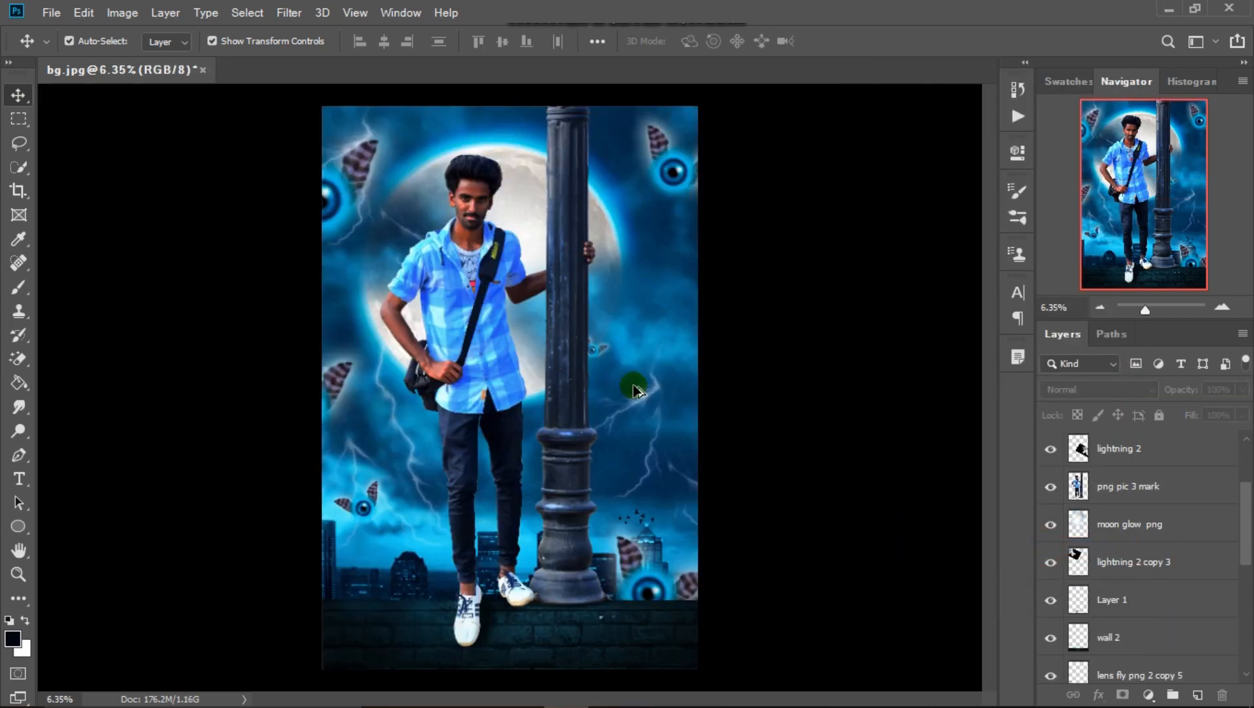
{"action": "scroll", "coordinate": [561, 508], "scroll_direction": "down", "scroll_amount": 1}
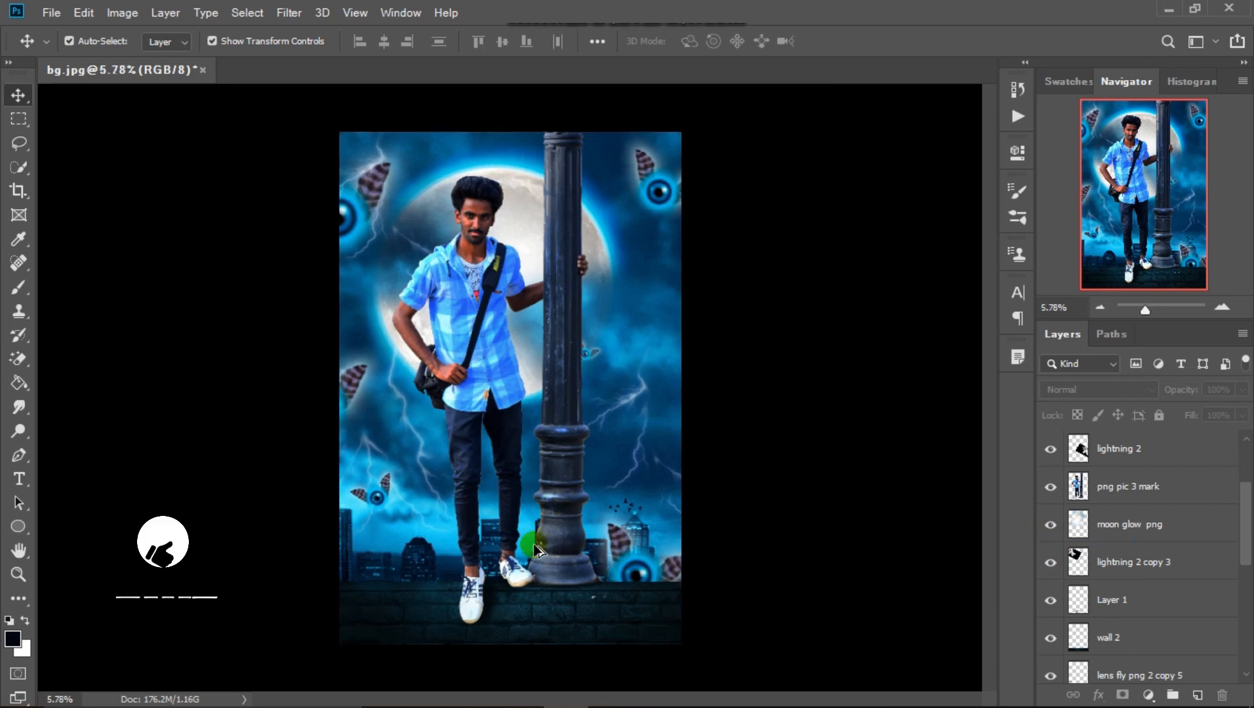
{"action": "scroll", "coordinate": [533, 543], "scroll_direction": "up", "scroll_amount": 1}
{"action": "left_click", "coordinate": [1131, 486]}
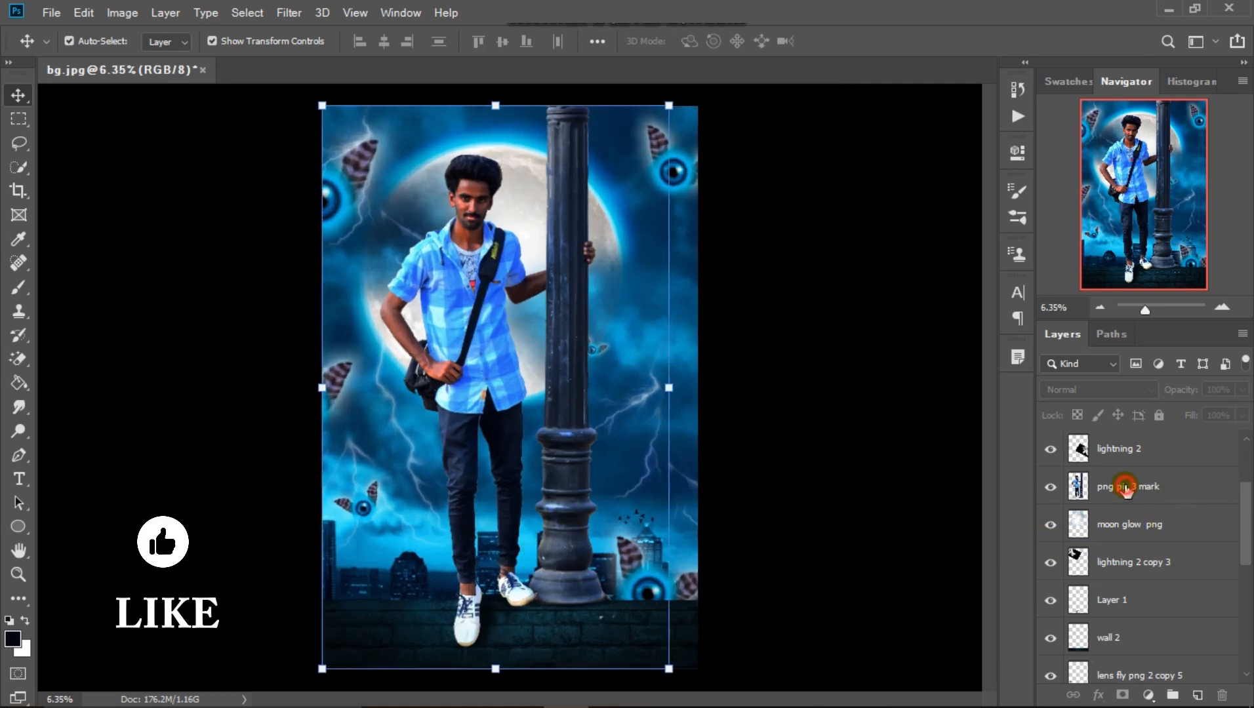
{"action": "left_click", "coordinate": [122, 13]}
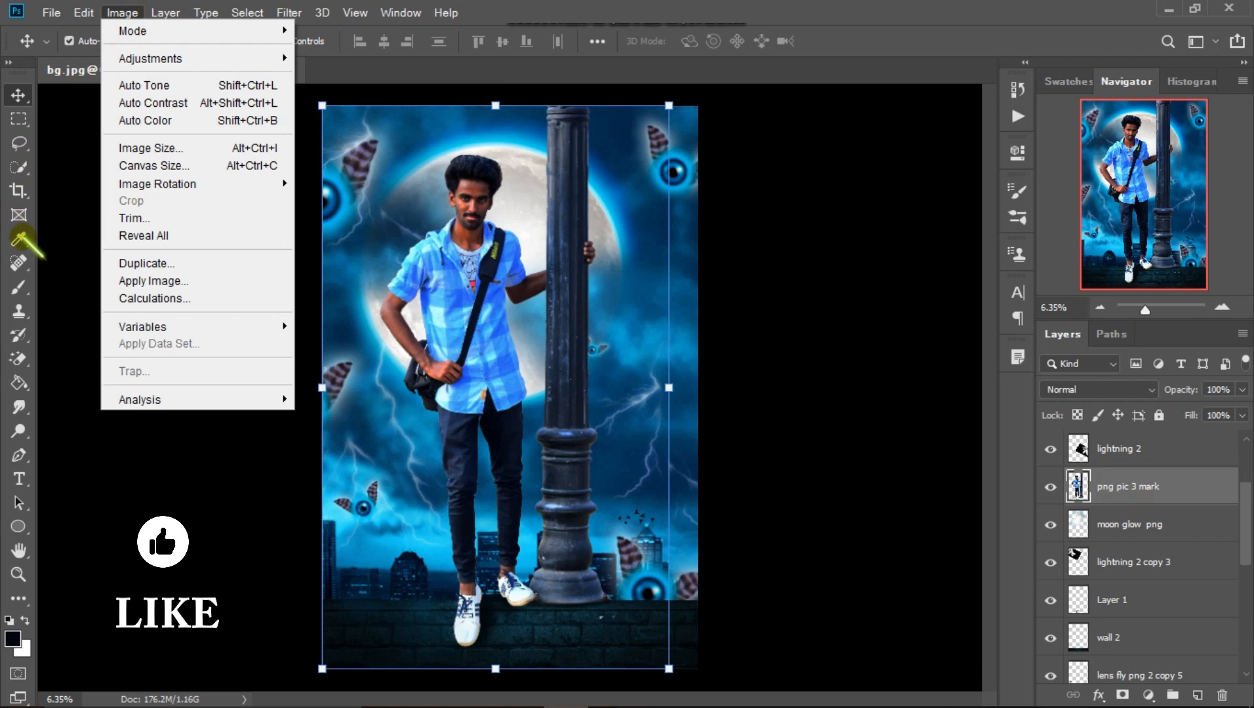
{"action": "mouse_move", "coordinate": [197, 58]}
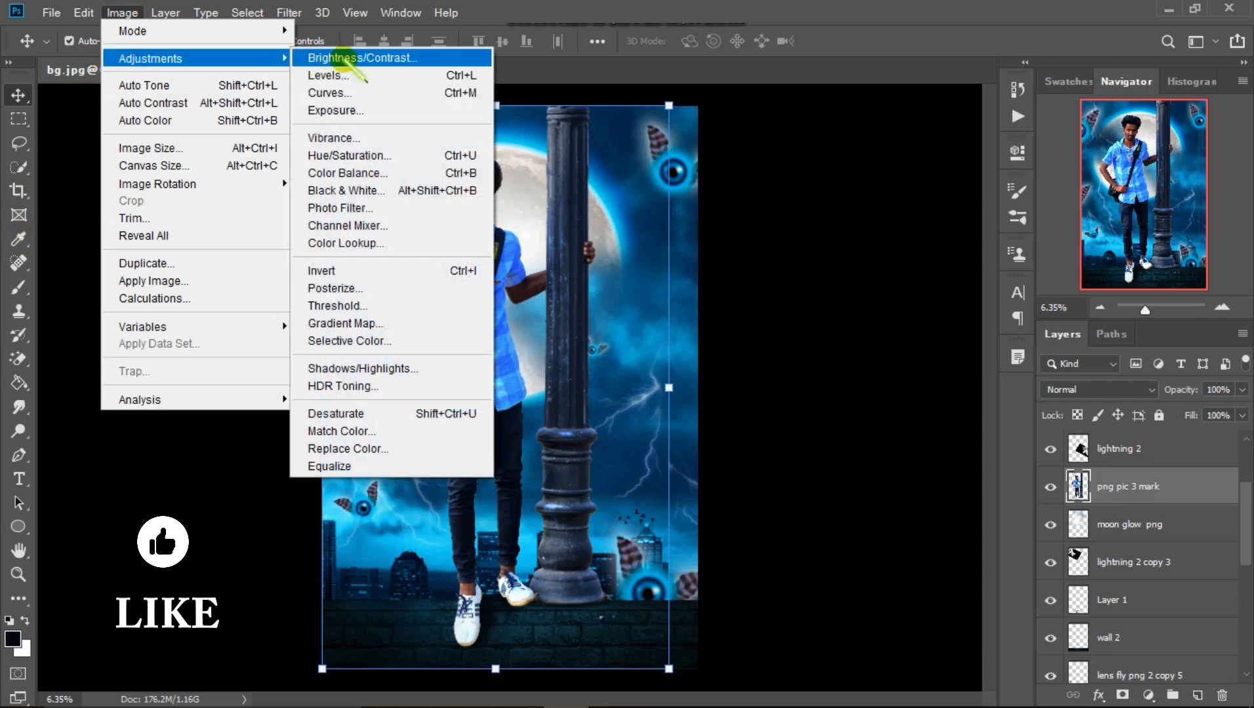
{"action": "left_click", "coordinate": [341, 58]}
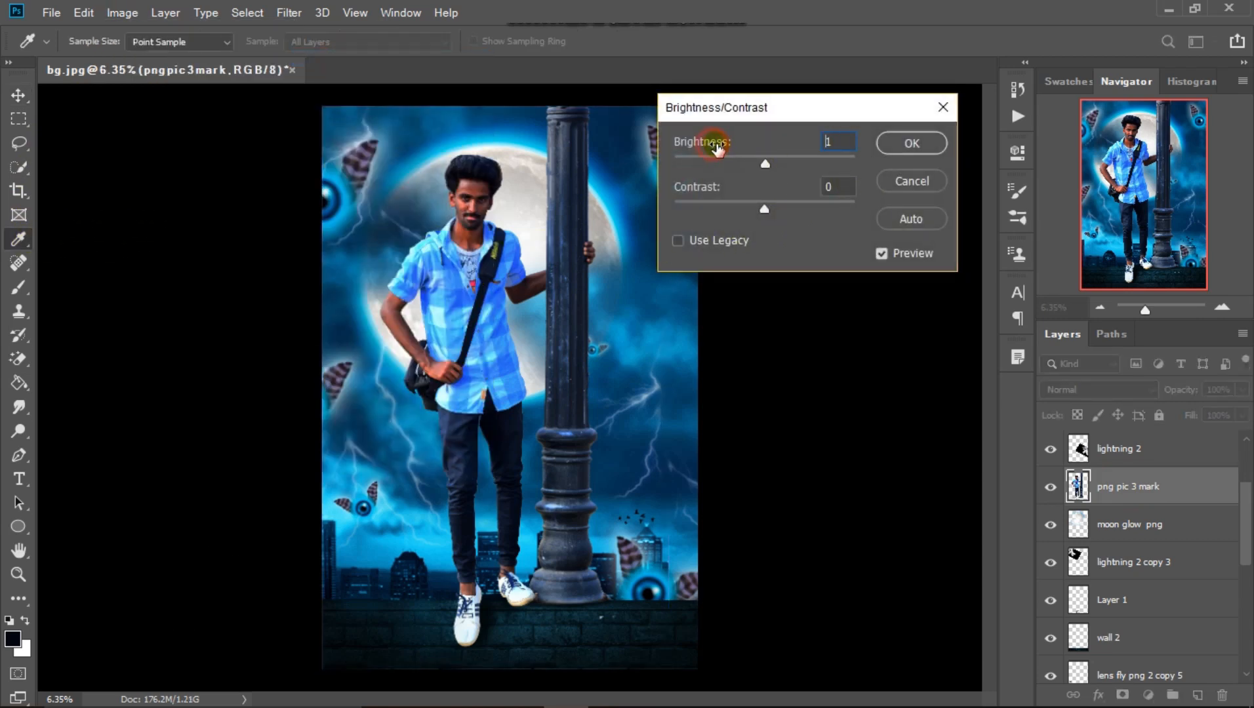
{"action": "left_click_drag", "start_coordinate": [733, 150], "coordinate": [699, 356]}
{"action": "left_click_drag", "start_coordinate": [707, 401], "coordinate": [699, 405]}
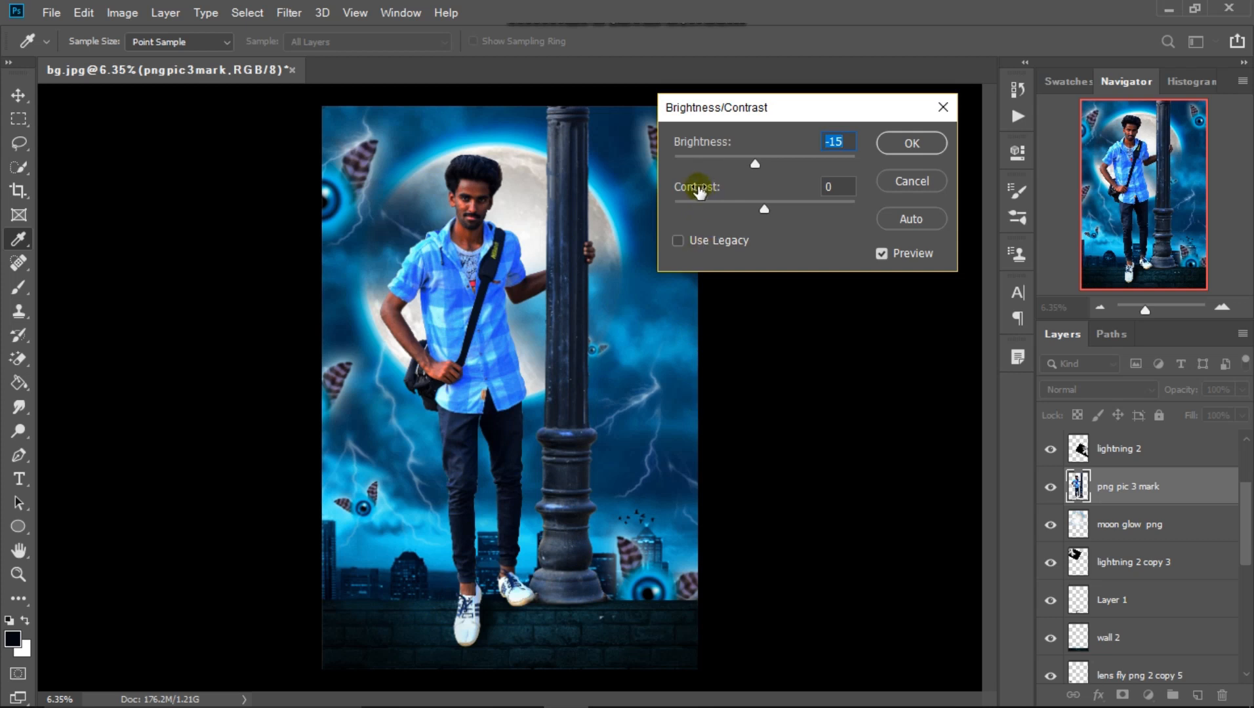
{"action": "left_click_drag", "start_coordinate": [743, 210], "coordinate": [735, 216]}
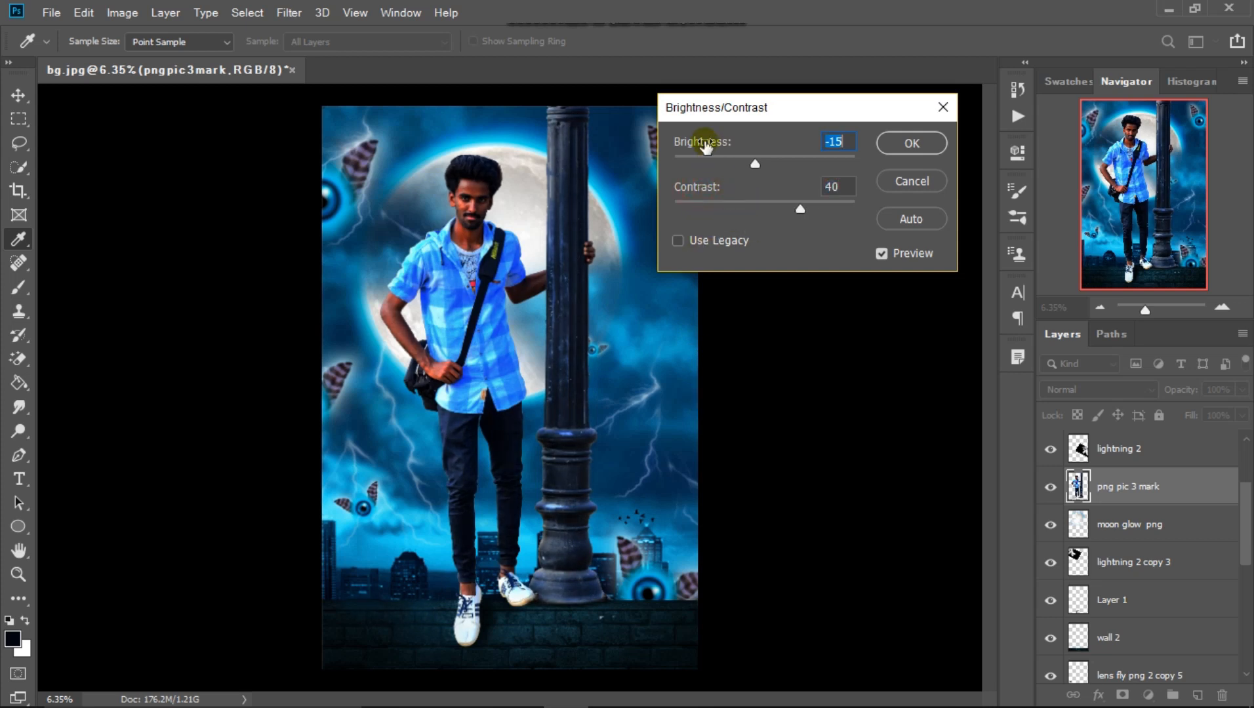
{"action": "left_click_drag", "start_coordinate": [724, 153], "coordinate": [706, 191]}
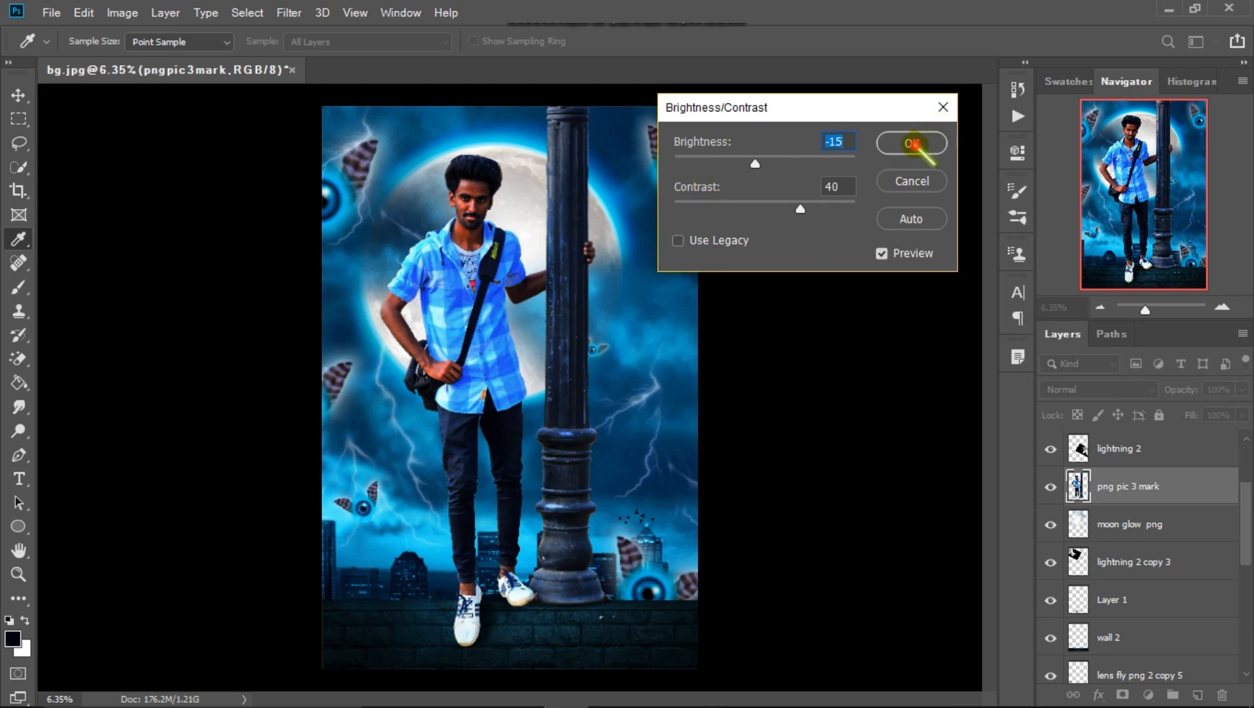
{"action": "left_click", "coordinate": [911, 143]}
{"action": "left_click", "coordinate": [851, 292]}
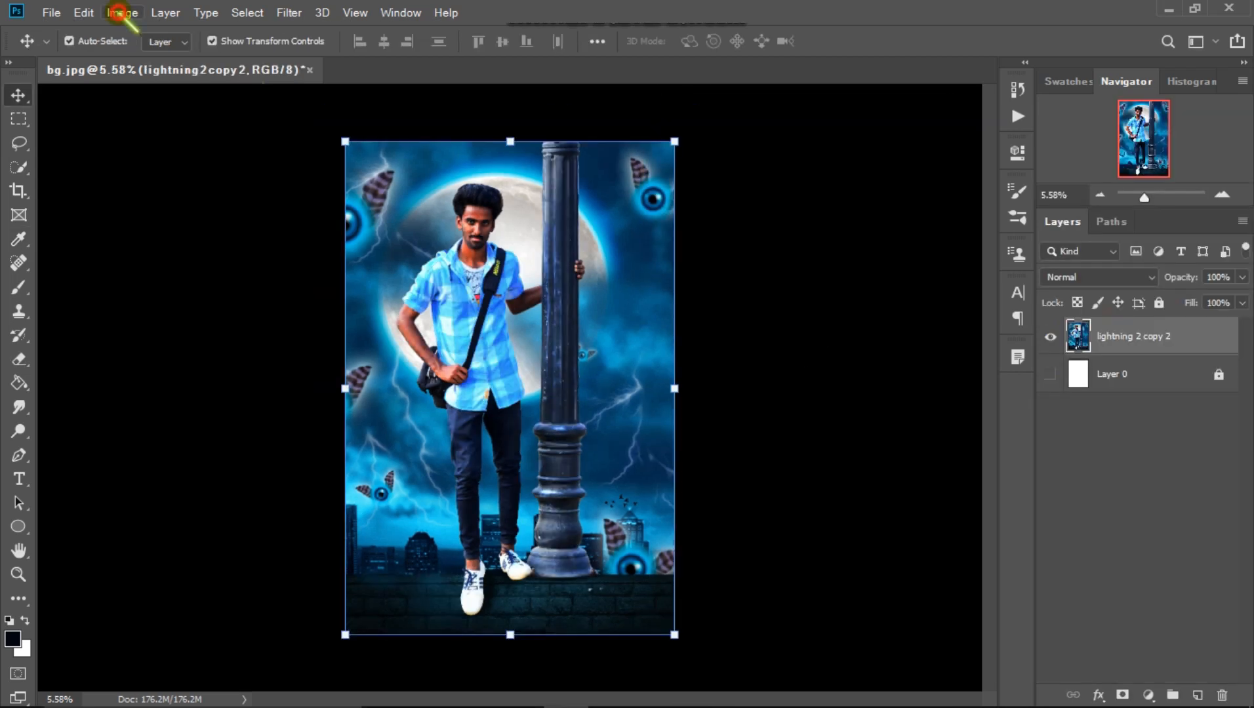
Apply a Selective Color adjustment to the moon glow png layer, lowering magenta and raising black in the chosen colour range
{"action": "left_click", "coordinate": [118, 13]}
{"action": "mouse_move", "coordinate": [235, 56]}
{"action": "left_click", "coordinate": [411, 342]}
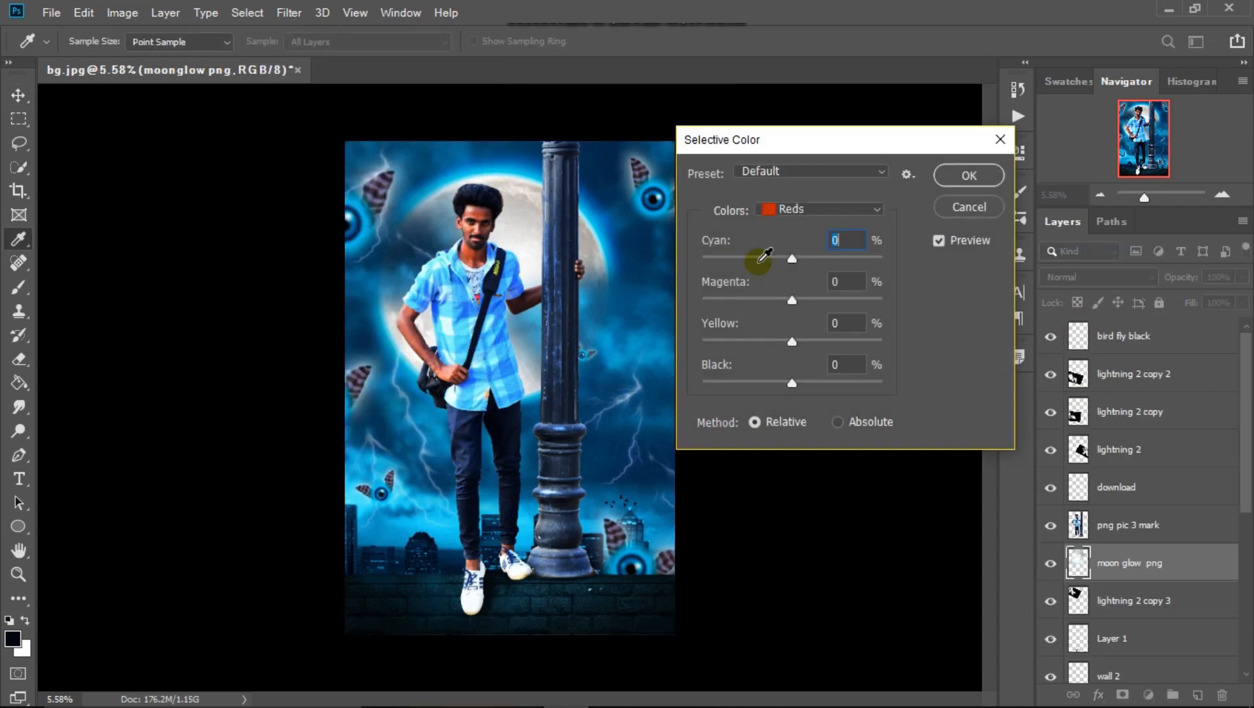
{"action": "left_click", "coordinate": [820, 209]}
{"action": "left_click", "coordinate": [817, 274]}
{"action": "left_click_drag", "start_coordinate": [791, 341], "coordinate": [792, 376]}
{"action": "left_click_drag", "start_coordinate": [792, 384], "coordinate": [823, 425]}
{"action": "left_click_drag", "start_coordinate": [791, 300], "coordinate": [764, 301]}
{"action": "left_click", "coordinate": [982, 175]}
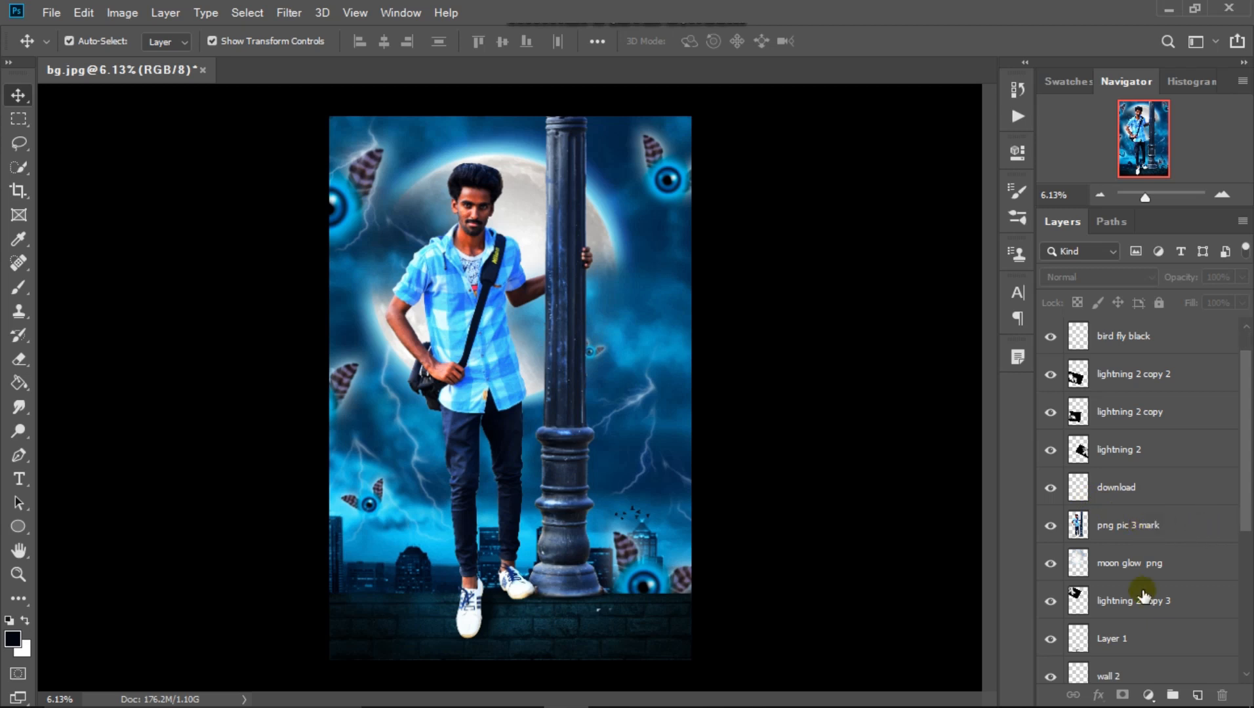
Open the bg mark layer in the Camera Raw Filter and set exposure to -0.10, vibrance to +18 and saturation to -11
{"action": "scroll", "coordinate": [1141, 596], "scroll_direction": "down", "scroll_amount": 5}
{"action": "left_click", "coordinate": [1126, 628]}
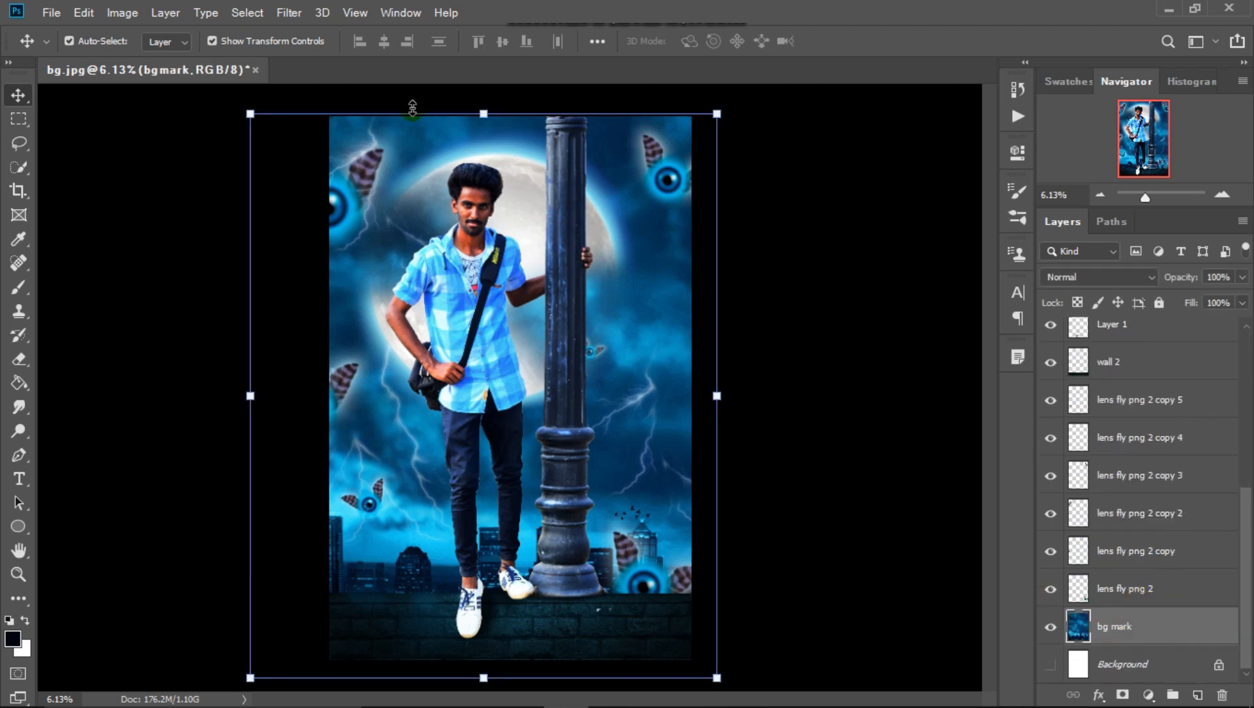
{"action": "left_click", "coordinate": [288, 12]}
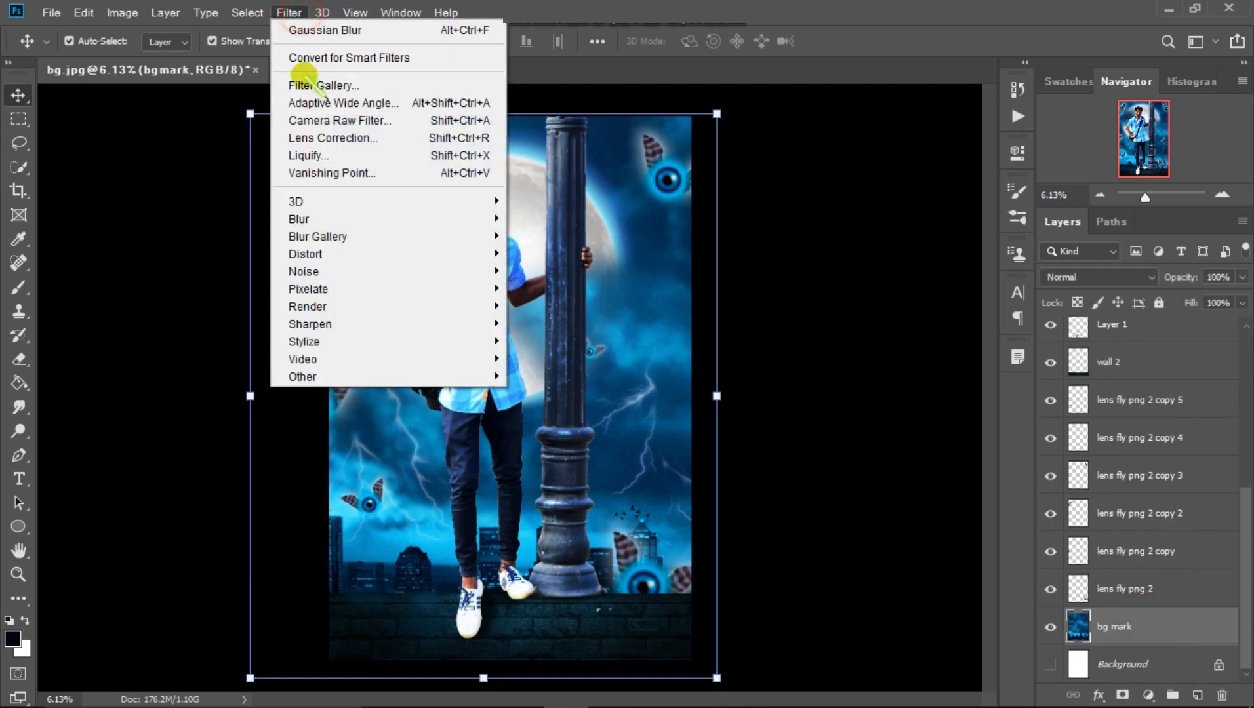
{"action": "left_click", "coordinate": [323, 120]}
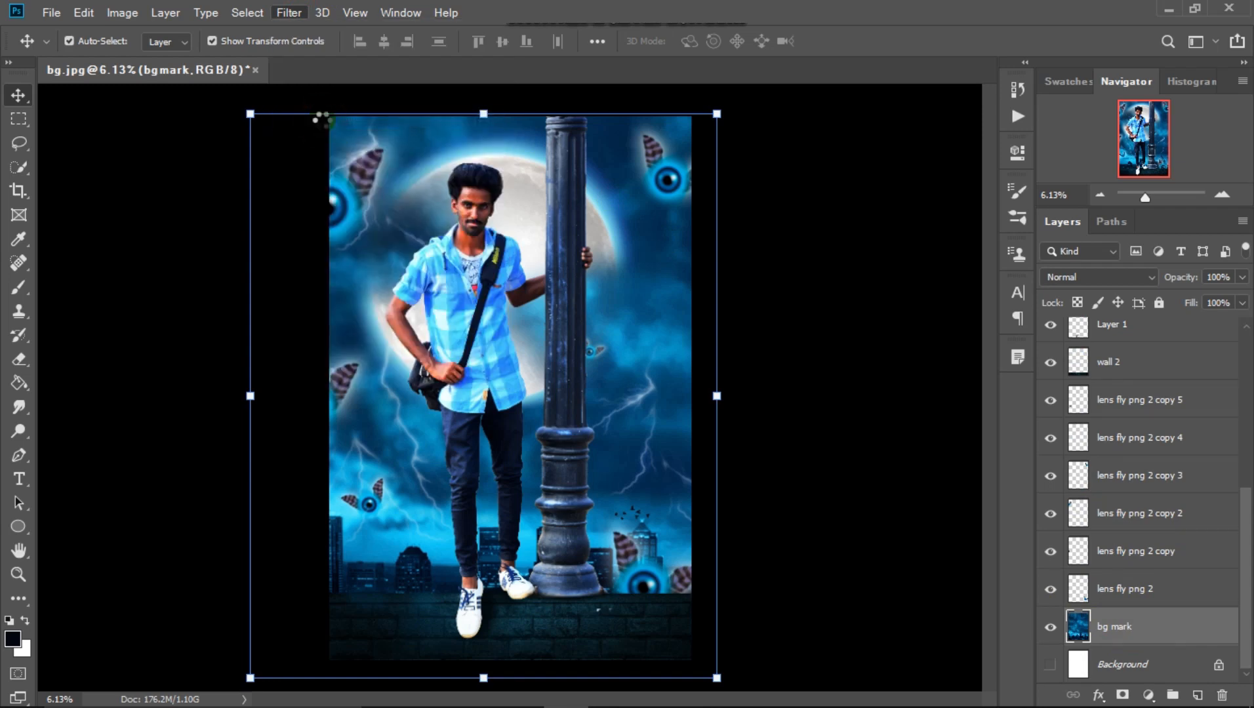
{"action": "scroll", "coordinate": [1097, 367], "scroll_direction": "down", "scroll_amount": 3}
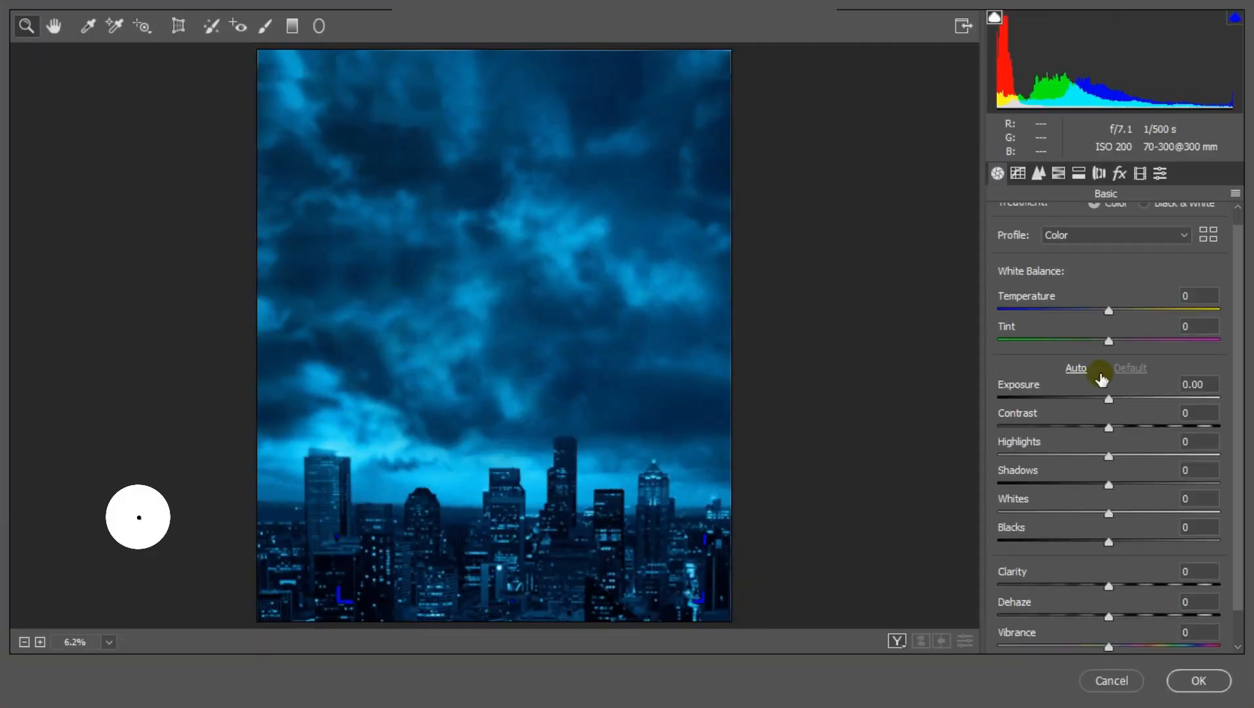
{"action": "left_click_drag", "start_coordinate": [1022, 597], "coordinate": [1023, 656]}
{"action": "left_click_drag", "start_coordinate": [1026, 354], "coordinate": [1019, 360]}
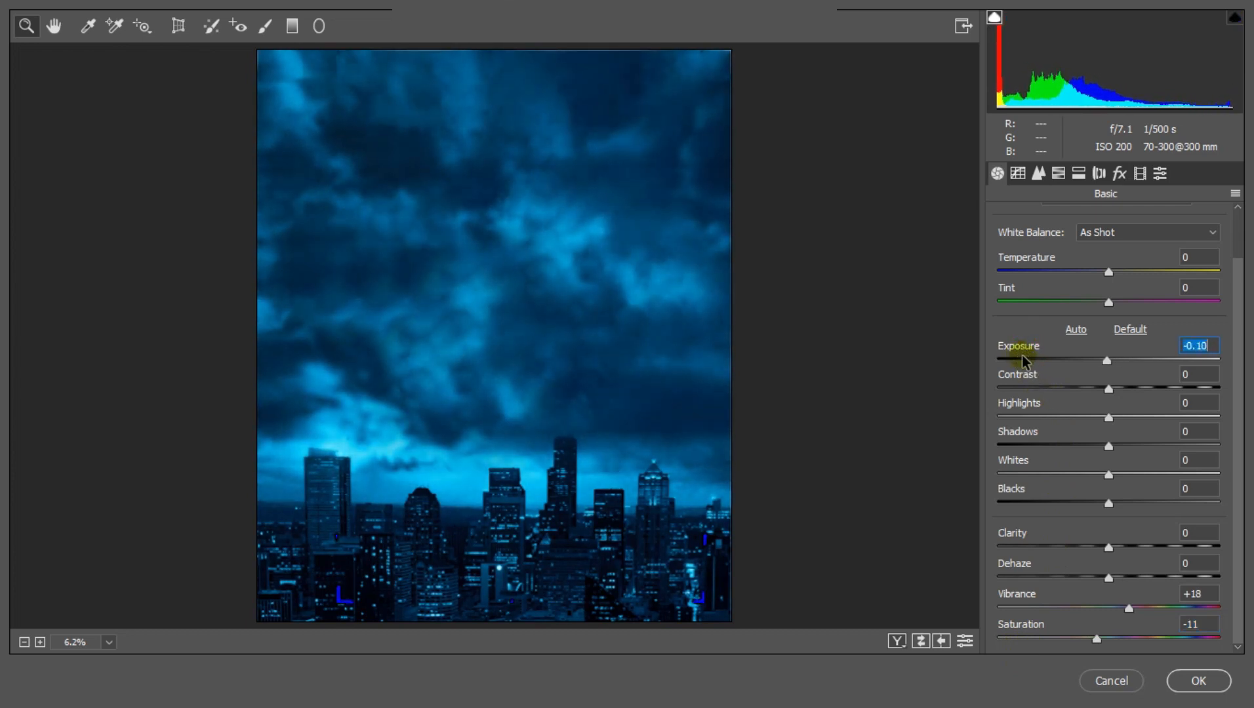
Add a post-crop vignette to the city background with amount -44 and midpoint 28, apply the filter and deselect the layer
{"action": "left_click", "coordinate": [1119, 173]}
{"action": "left_click_drag", "start_coordinate": [1027, 413], "coordinate": [1017, 445]}
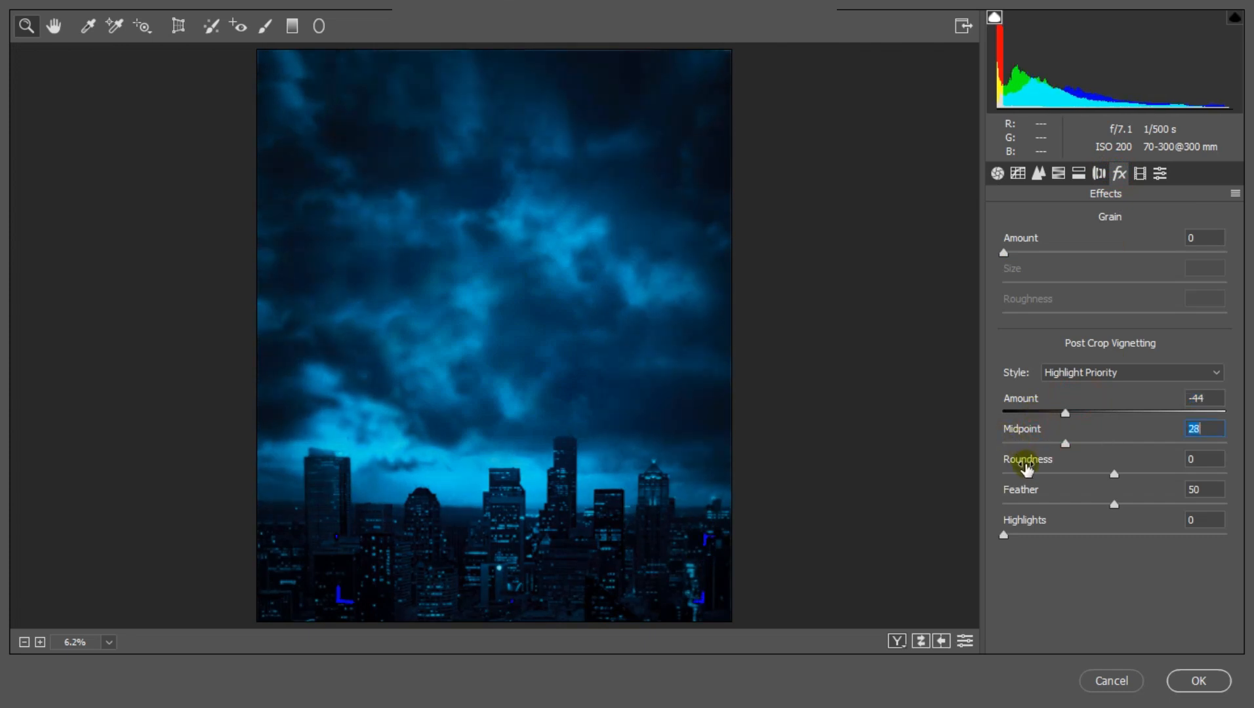
{"action": "left_click_drag", "start_coordinate": [985, 515], "coordinate": [1044, 512]}
{"action": "left_click", "coordinate": [1195, 680]}
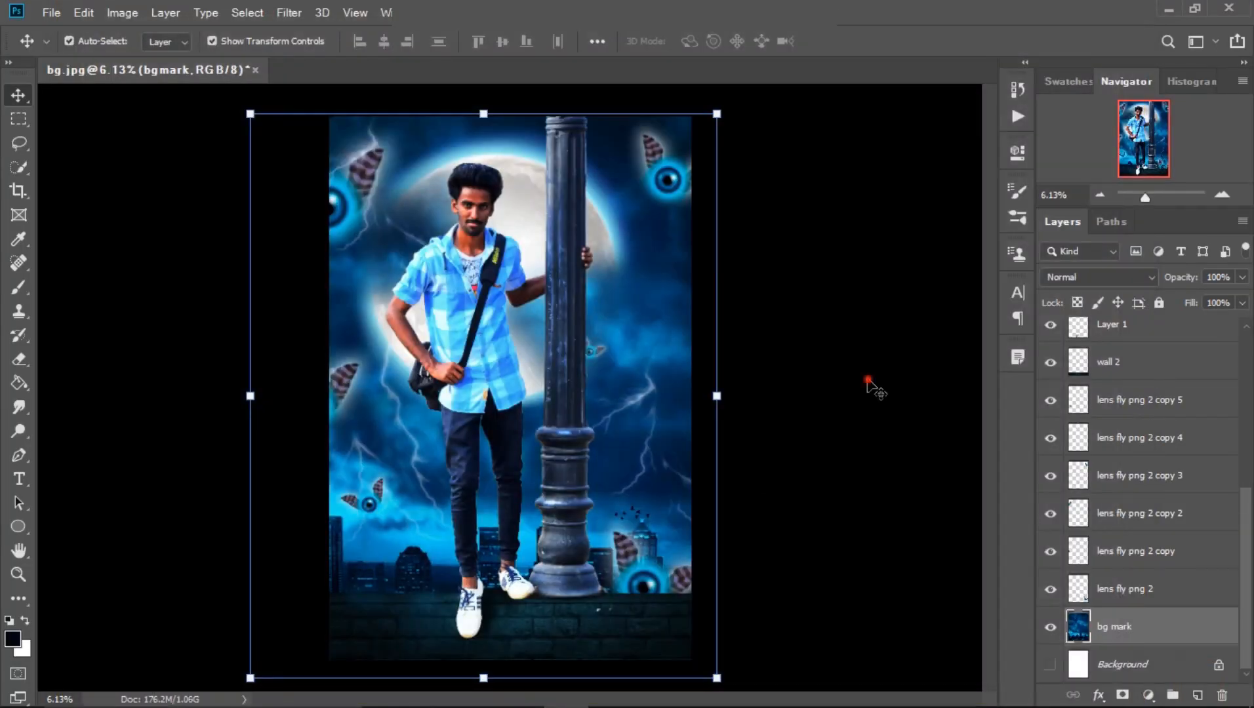
{"action": "left_click", "coordinate": [869, 381]}
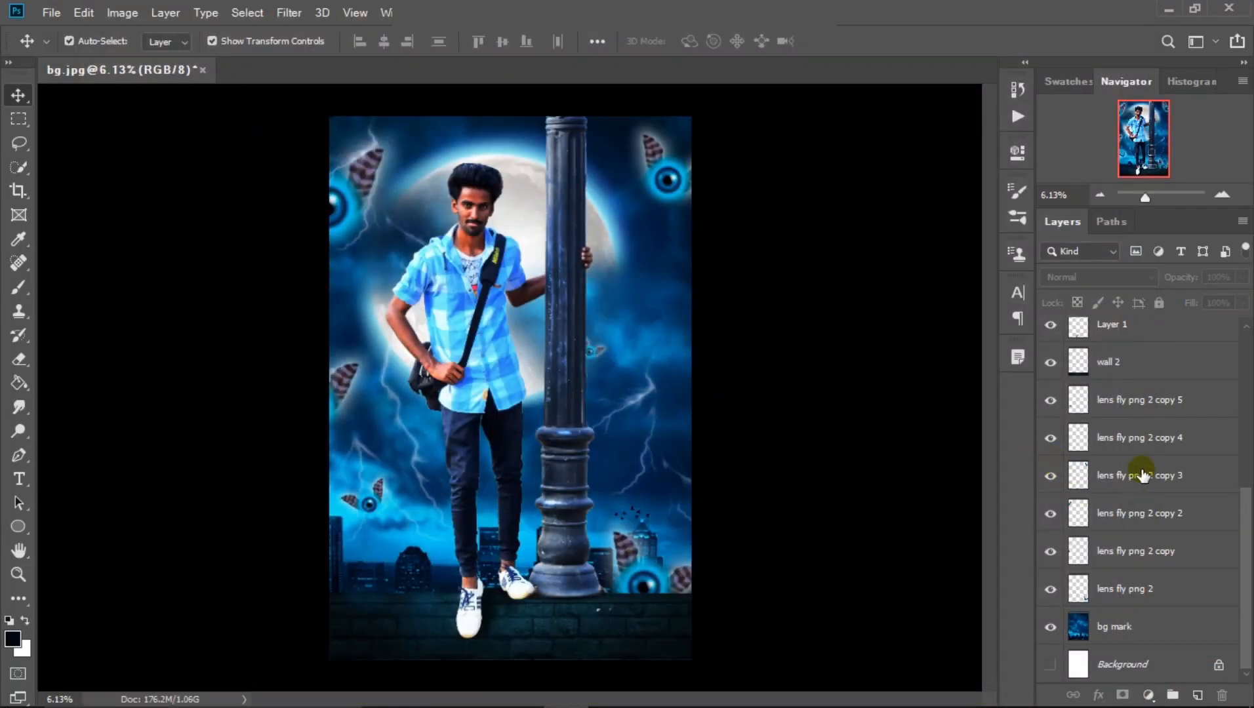
Adjust the Cyans of the png pic 3 mark layer with Selective Color: cyan +16, magenta -13, yellow +10, black +32
{"action": "scroll", "coordinate": [1138, 498], "scroll_direction": "up", "scroll_amount": 3}
{"action": "left_click", "coordinate": [1126, 331]}
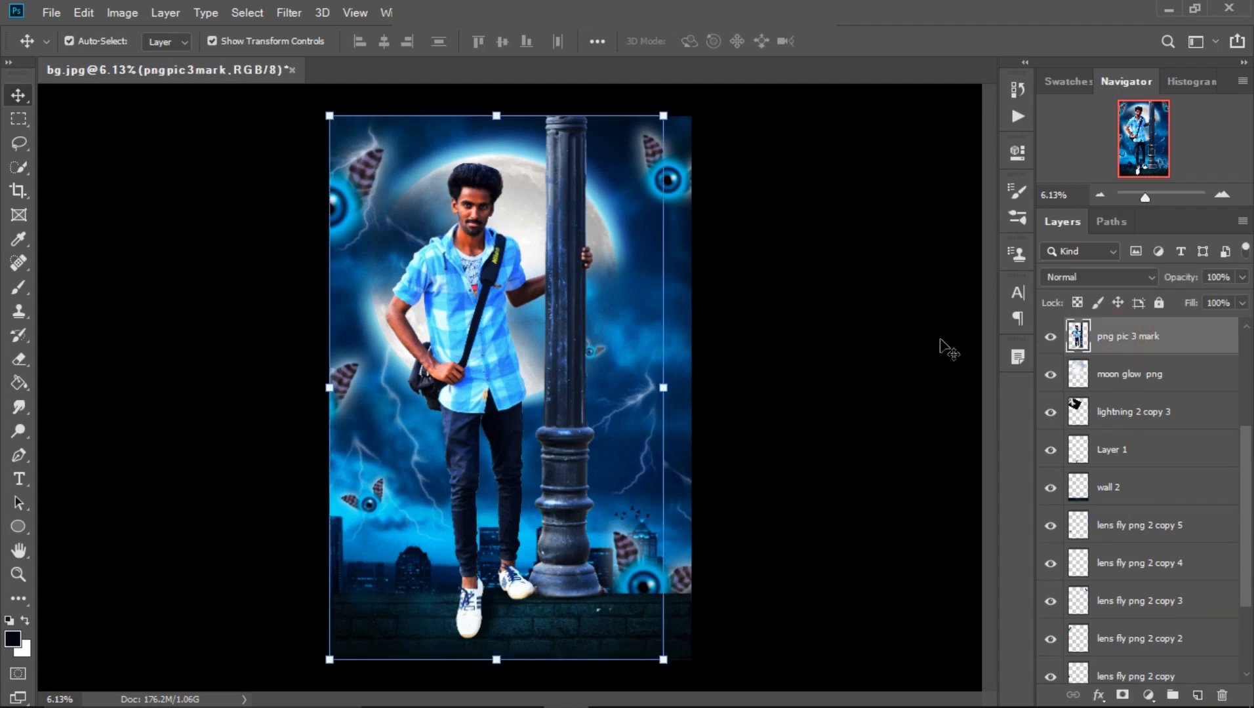
{"action": "left_click", "coordinate": [122, 13]}
{"action": "mouse_move", "coordinate": [173, 58]}
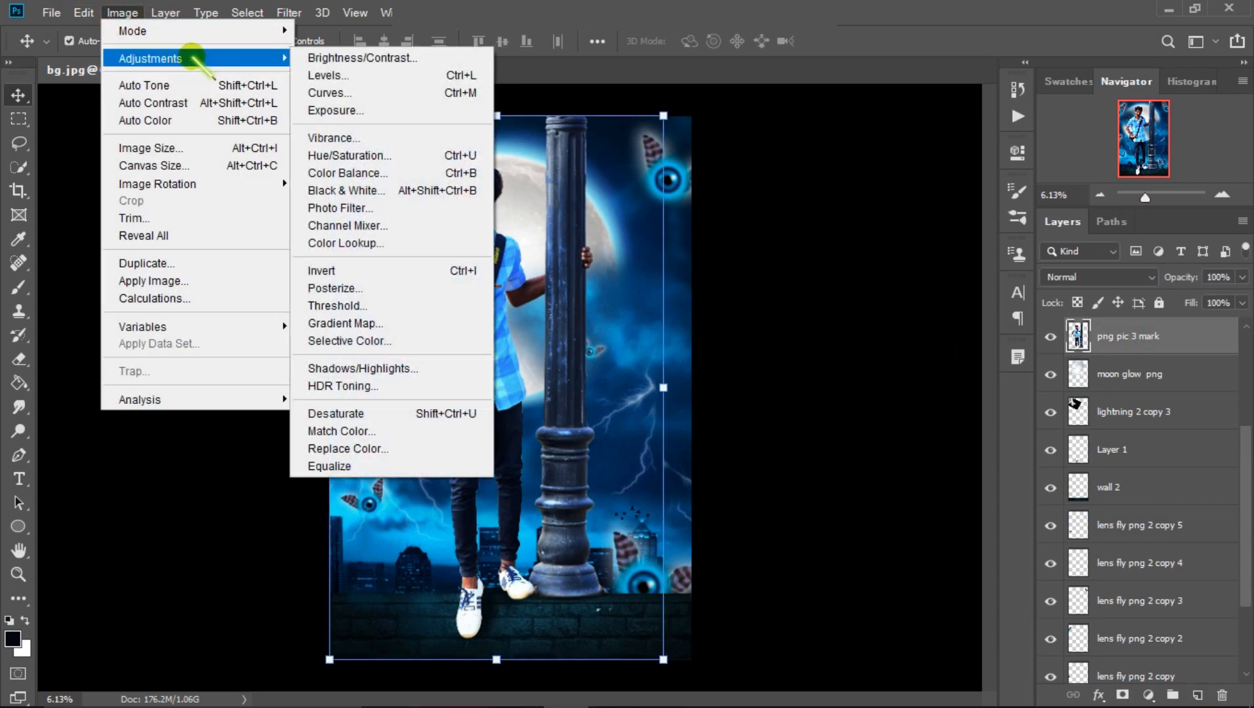
{"action": "left_click", "coordinate": [367, 341]}
{"action": "left_click", "coordinate": [819, 208]}
{"action": "left_click", "coordinate": [820, 268]}
{"action": "left_click_drag", "start_coordinate": [791, 383], "coordinate": [859, 394]}
{"action": "left_click_drag", "start_coordinate": [793, 342], "coordinate": [801, 367]}
{"action": "left_click_drag", "start_coordinate": [859, 384], "coordinate": [820, 386]}
{"action": "left_click_drag", "start_coordinate": [792, 302], "coordinate": [780, 421]}
{"action": "left_click_drag", "start_coordinate": [793, 260], "coordinate": [840, 335]}
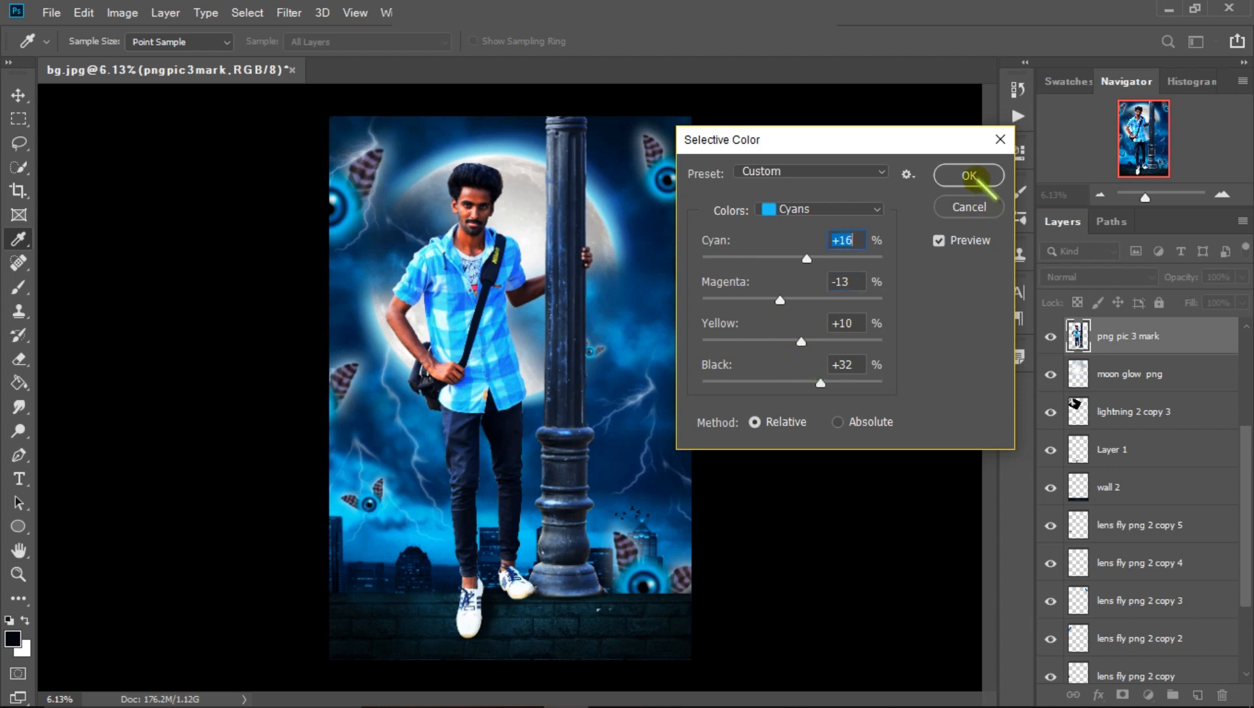
{"action": "left_click", "coordinate": [969, 175]}
{"action": "key", "text": "v"}
{"action": "left_click", "coordinate": [846, 246]}
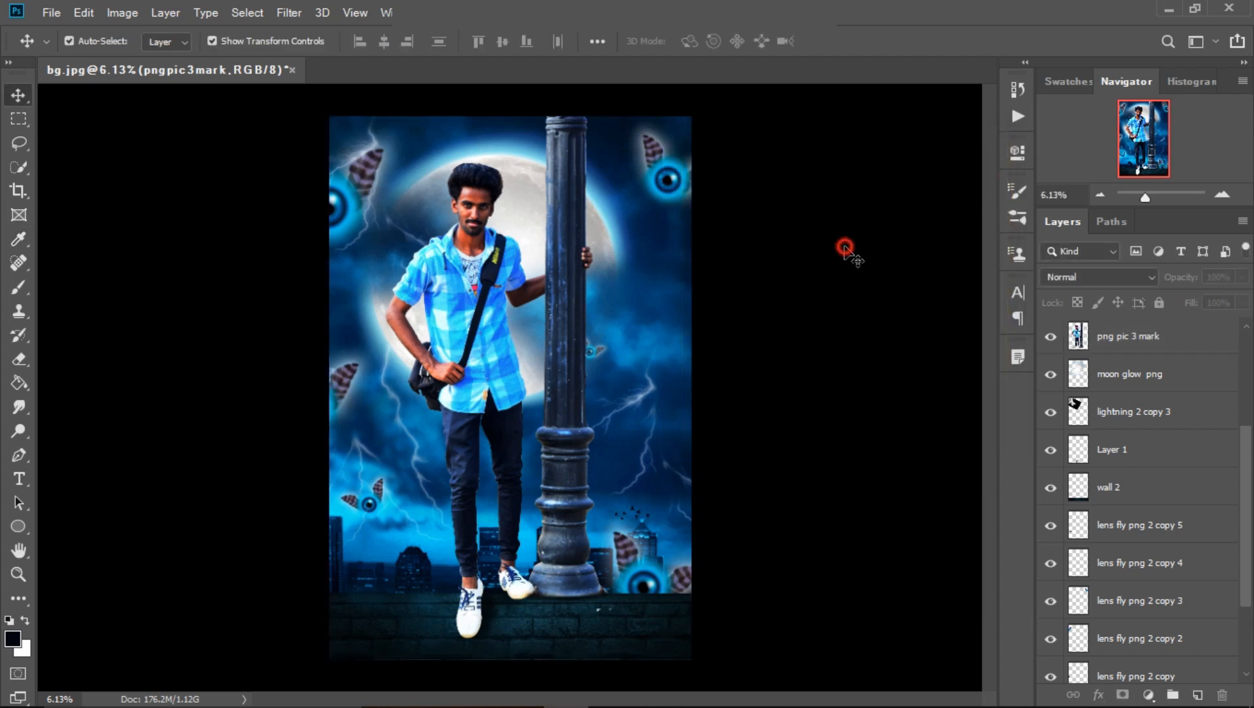
Add a new layer above png pic 3 mark and darken the upper part of the pole with a soft black brush at 25% opacity
{"action": "left_click", "coordinate": [1115, 337]}
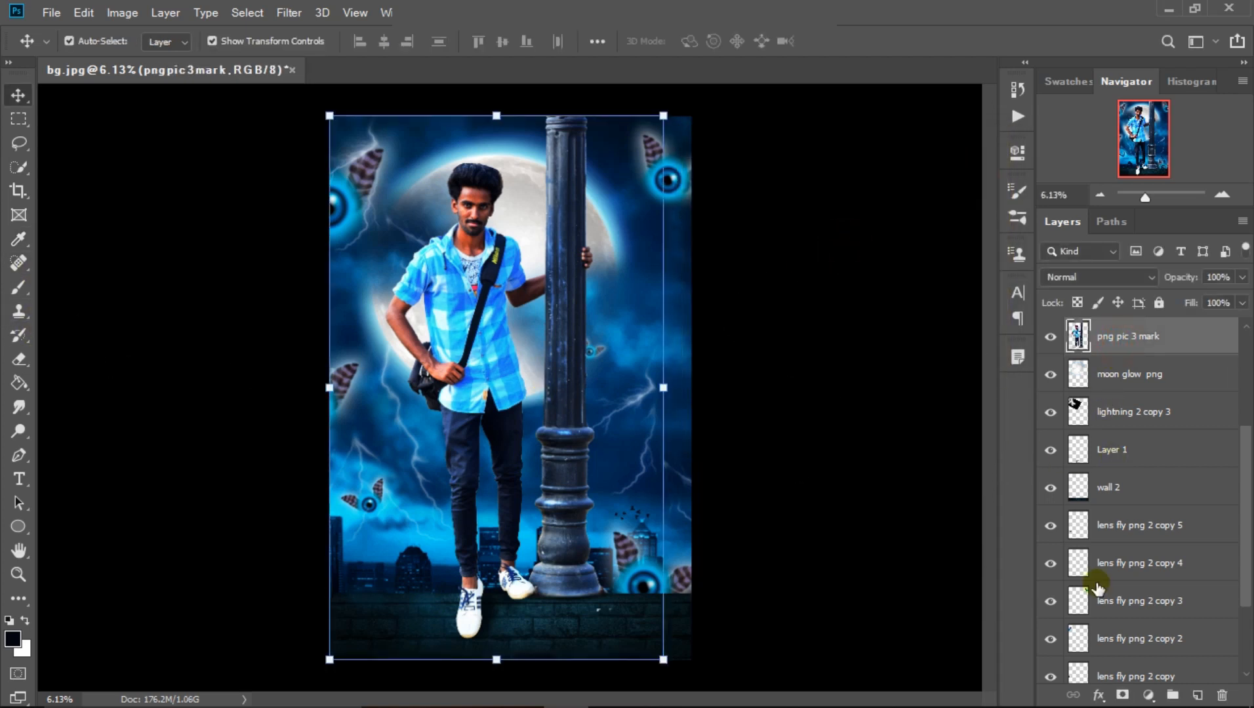
{"action": "left_click", "coordinate": [1195, 696]}
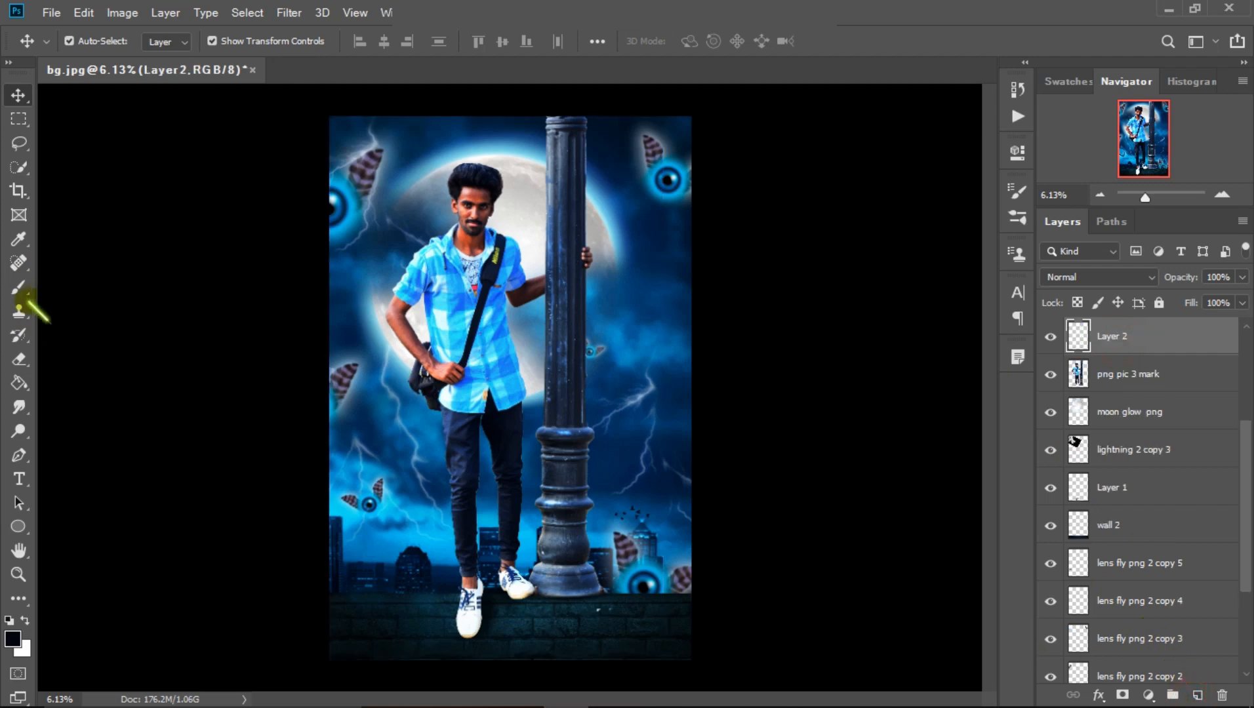
{"action": "left_click", "coordinate": [20, 290]}
{"action": "left_click", "coordinate": [98, 285]}
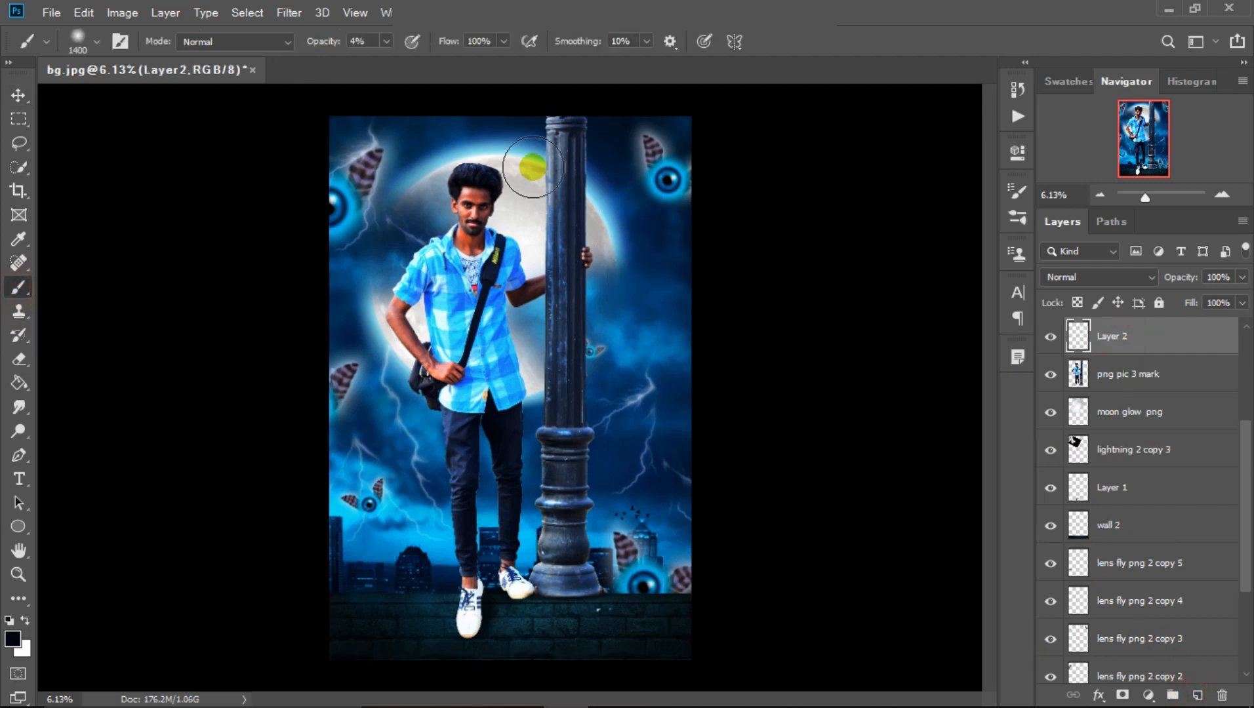
{"action": "scroll", "coordinate": [532, 167], "scroll_direction": "up", "scroll_amount": 5}
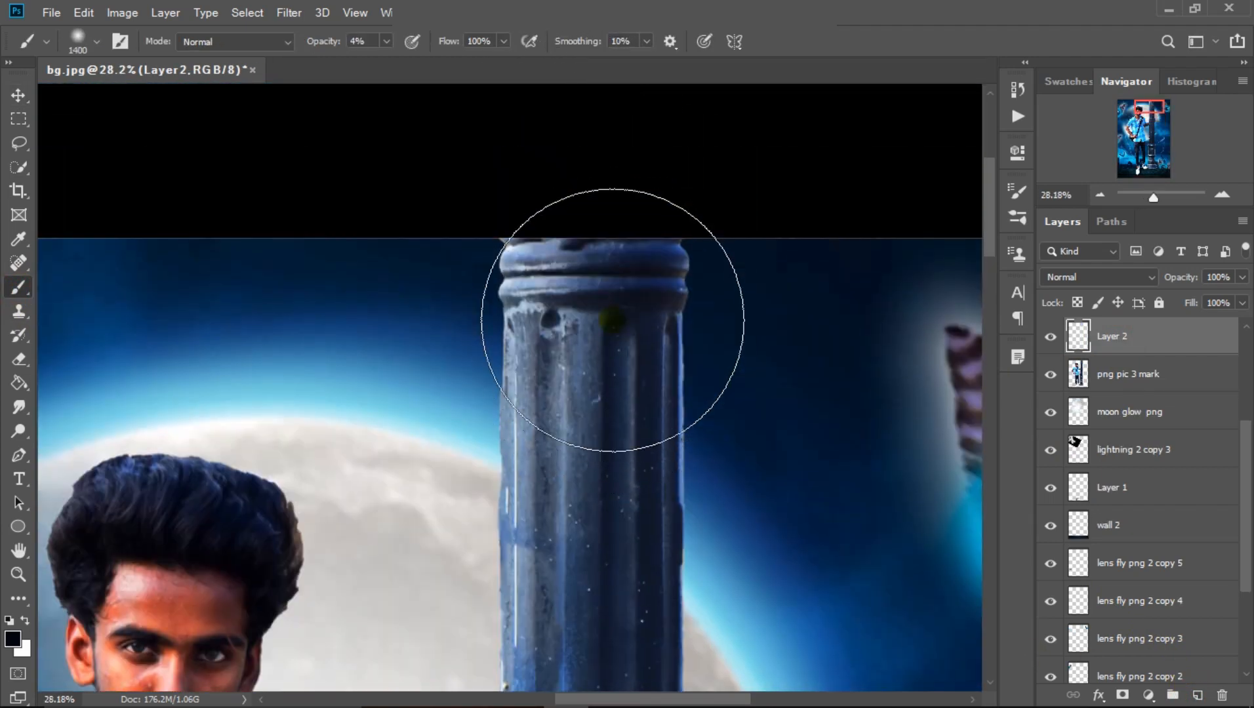
{"action": "key", "text": "bracketleft"}
{"action": "key", "text": "bracketleft"}
{"action": "key", "text": "bracketleft"}
{"action": "key", "text": "2"}
{"action": "key", "text": "5"}
{"action": "left_click_drag", "start_coordinate": [577, 315], "coordinate": [585, 590]}
Continue darkening the pole down to its base with the black brush at size 500 and 25% opacity, undoing the last stroke
{"action": "scroll", "coordinate": [585, 212], "scroll_direction": "down", "scroll_amount": 9}
{"action": "key", "text": "bracketleft"}
{"action": "key", "text": "bracketleft"}
{"action": "key", "text": "bracketleft"}
{"action": "key", "text": "bracketleft"}
{"action": "key", "text": "bracketleft"}
{"action": "key", "text": "bracketleft"}
{"action": "left_click_drag", "start_coordinate": [528, 327], "coordinate": [577, 269]}
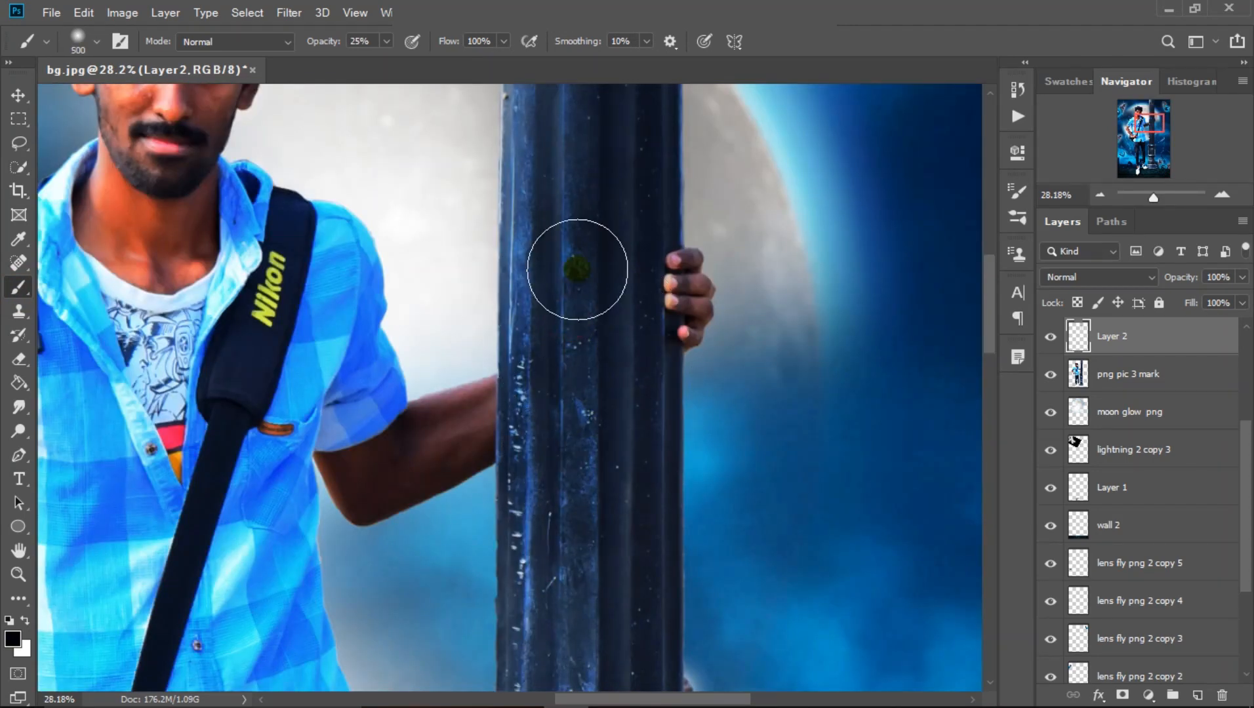
{"action": "scroll", "coordinate": [577, 269], "scroll_direction": "down", "scroll_amount": 10}
{"action": "left_click_drag", "start_coordinate": [574, 171], "coordinate": [574, 442]}
{"action": "scroll", "coordinate": [584, 367], "scroll_direction": "down", "scroll_amount": 7}
{"action": "left_click_drag", "start_coordinate": [591, 285], "coordinate": [658, 369]}
{"action": "key", "text": "ctrl+z"}
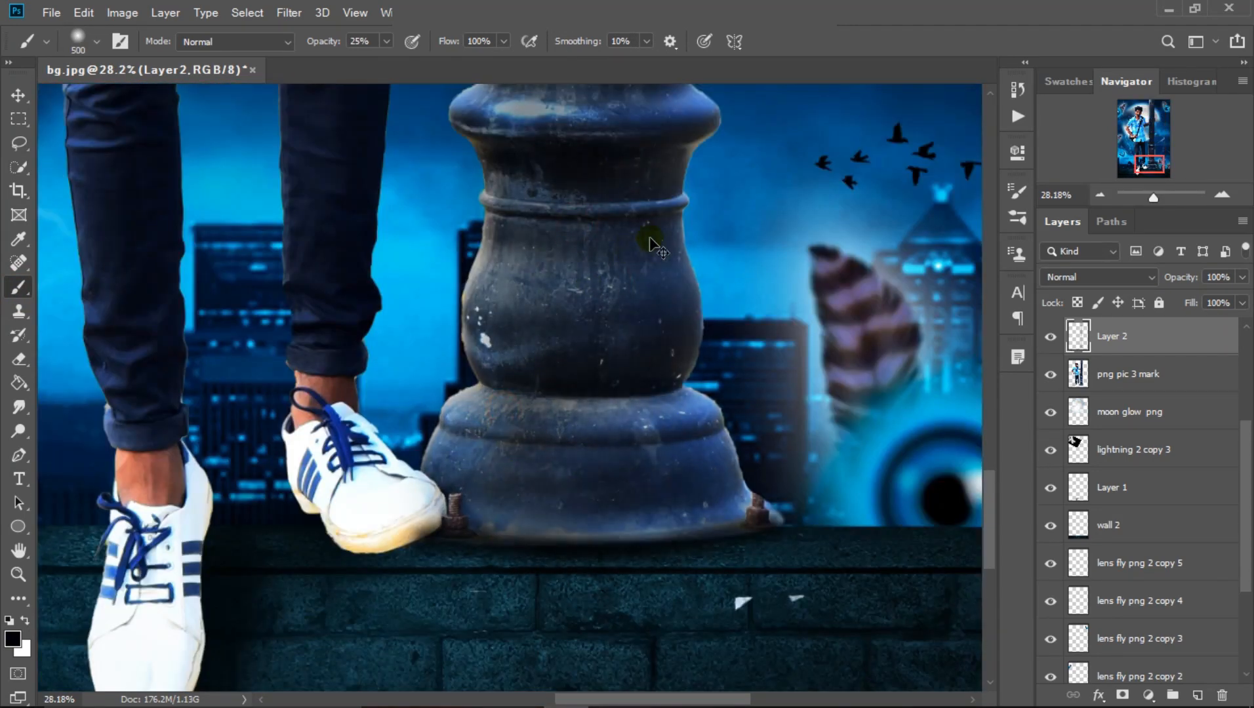
Add a new layer above Layer 2 and set the foreground colour to a bright blue sampled from the sky beside the pole
{"action": "key", "text": "ctrl+shift+alt+n"}
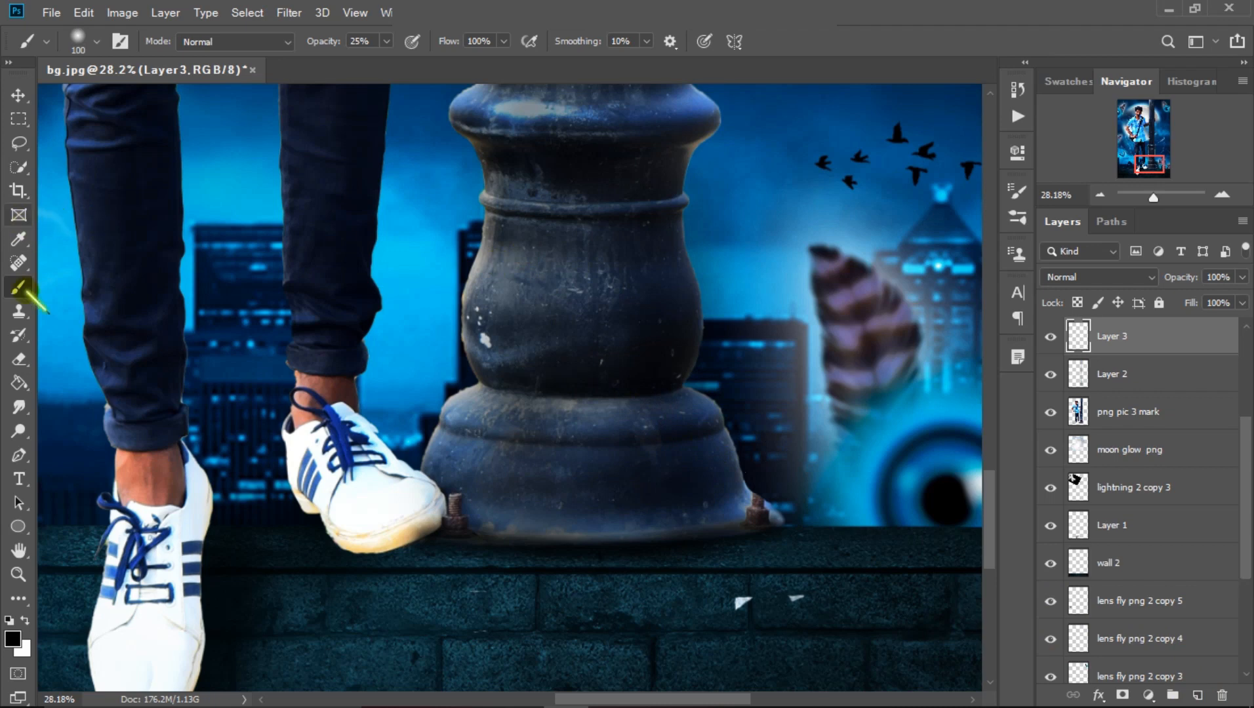
{"action": "right_click", "coordinate": [20, 289]}
{"action": "left_click", "coordinate": [92, 288]}
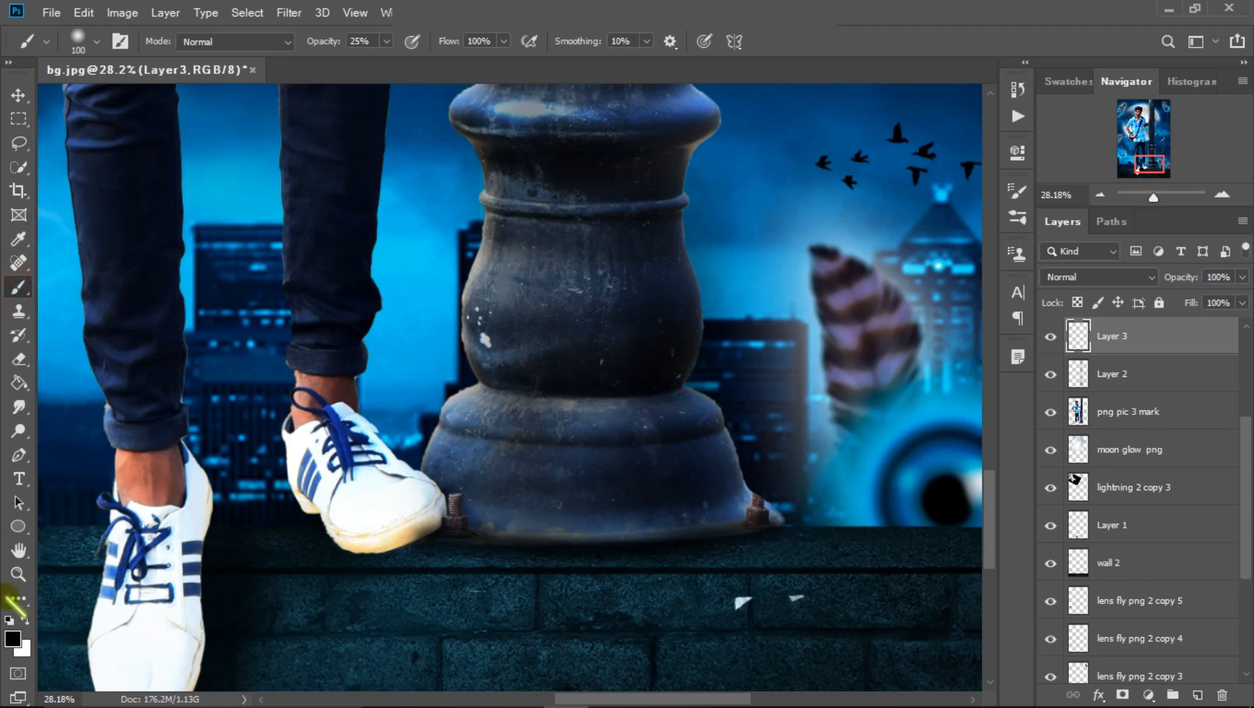
{"action": "left_click", "coordinate": [14, 638]}
{"action": "left_click_drag", "start_coordinate": [753, 493], "coordinate": [725, 511]}
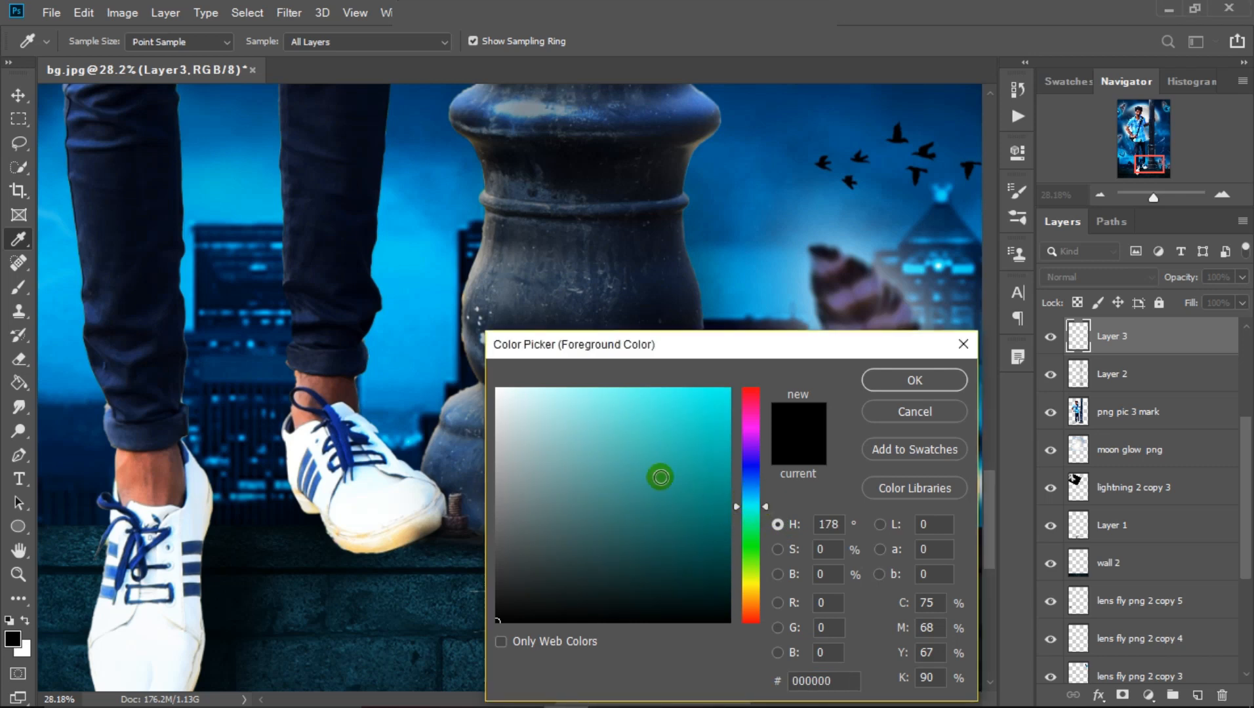
{"action": "left_click_drag", "start_coordinate": [413, 340], "coordinate": [458, 348]}
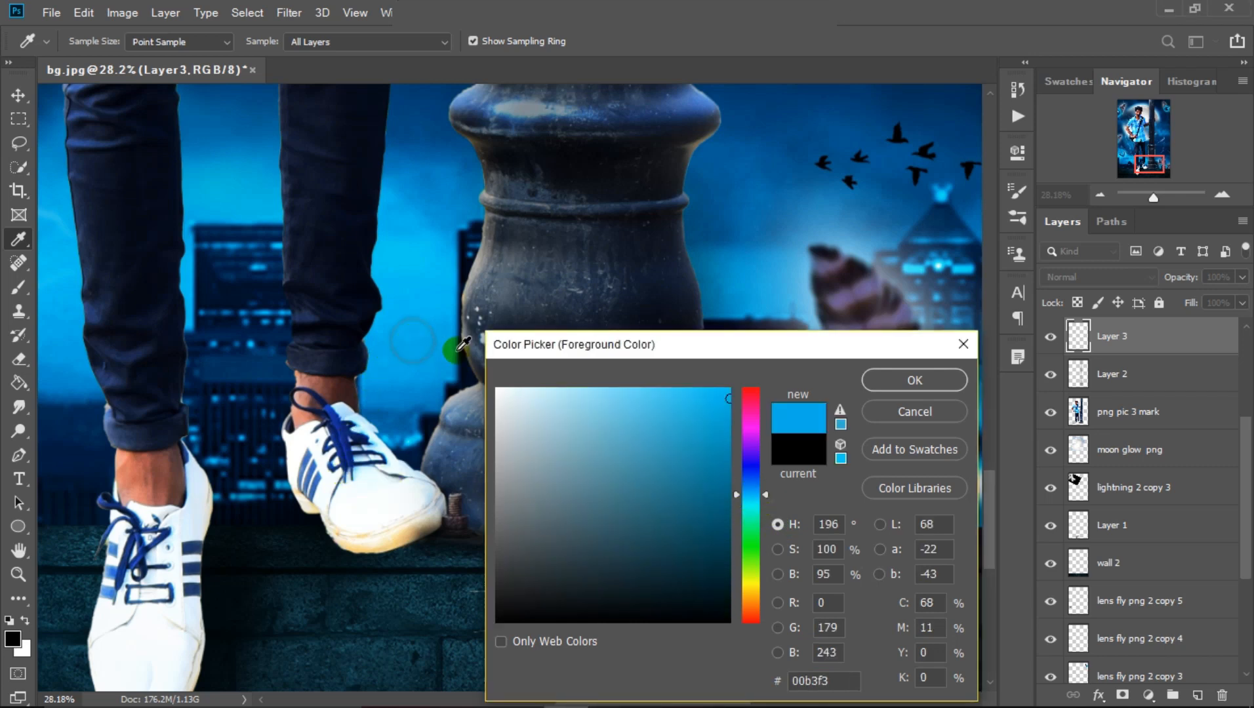
{"action": "left_click", "coordinate": [914, 380]}
Paint a soft stroke of blue light down the moon-side edge of the pole base with a 100 px brush at 25% opacity
{"action": "key", "text": "b"}
{"action": "right_click", "coordinate": [518, 162]}
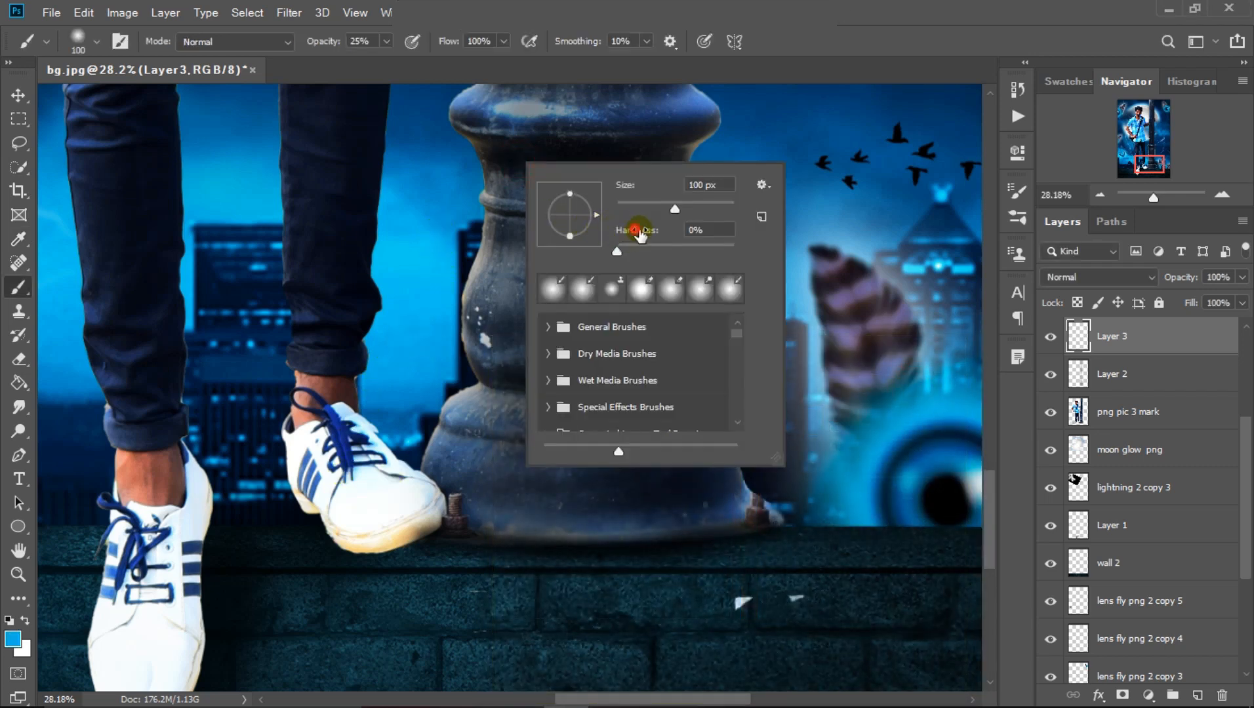
{"action": "left_click_drag", "start_coordinate": [691, 274], "coordinate": [705, 274]}
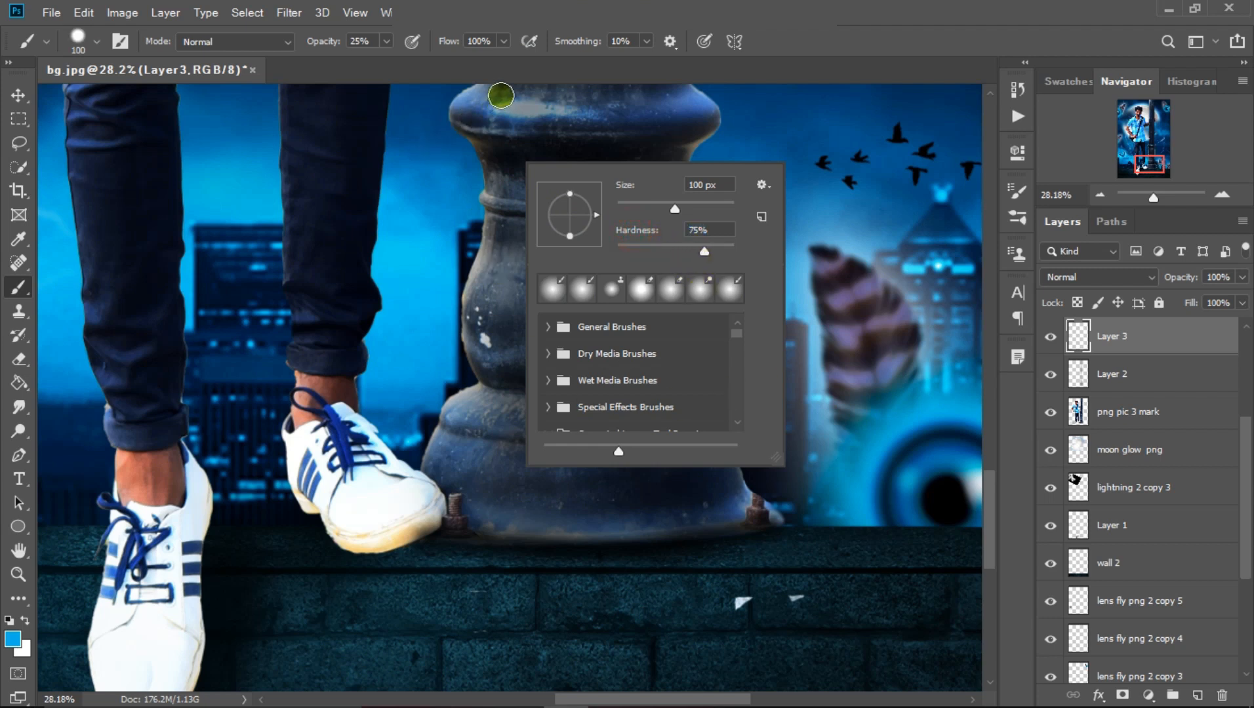
{"action": "scroll", "coordinate": [511, 241], "scroll_direction": "up", "scroll_amount": 3}
{"action": "mouse_move", "coordinate": [502, 172]}
{"action": "left_mouse_down"}
{"action": "mouse_move", "coordinate": [498, 428]}
{"action": "mouse_move", "coordinate": [452, 538]}
{"action": "left_mouse_up"}
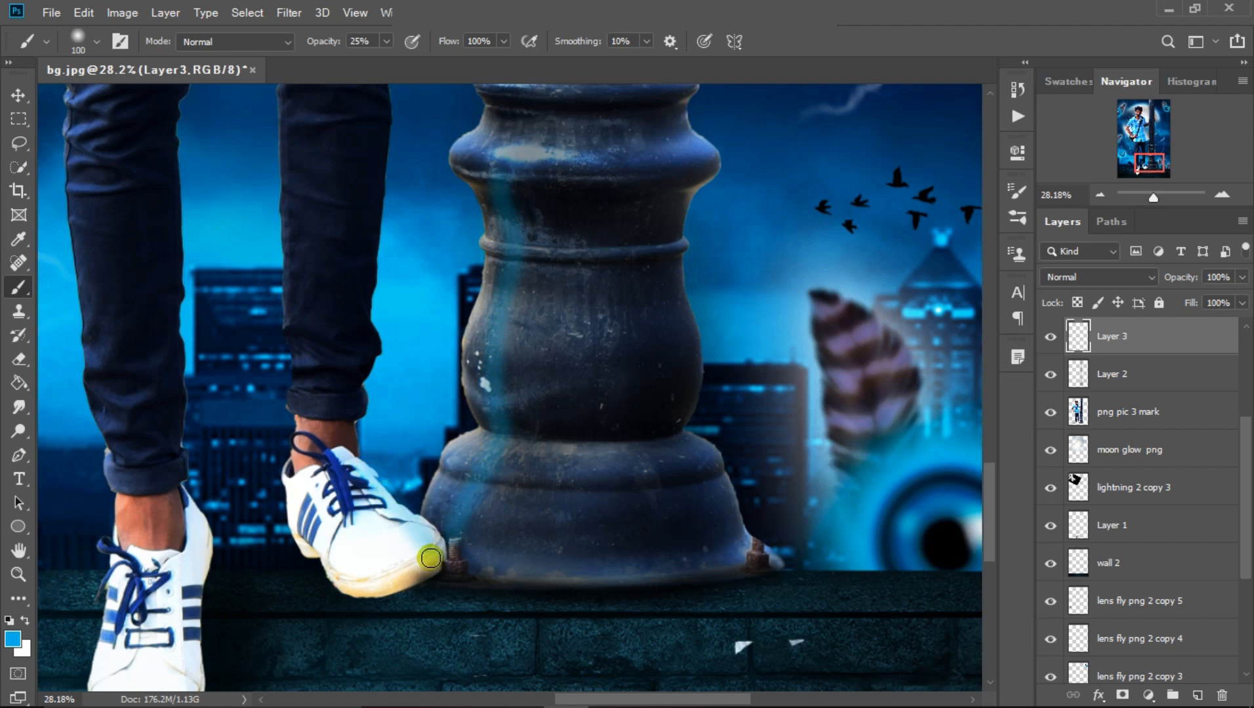
Paint blue light onto both white shoes with a 144 px brush at 0% hardness and 27% opacity
{"action": "right_click", "coordinate": [416, 531]}
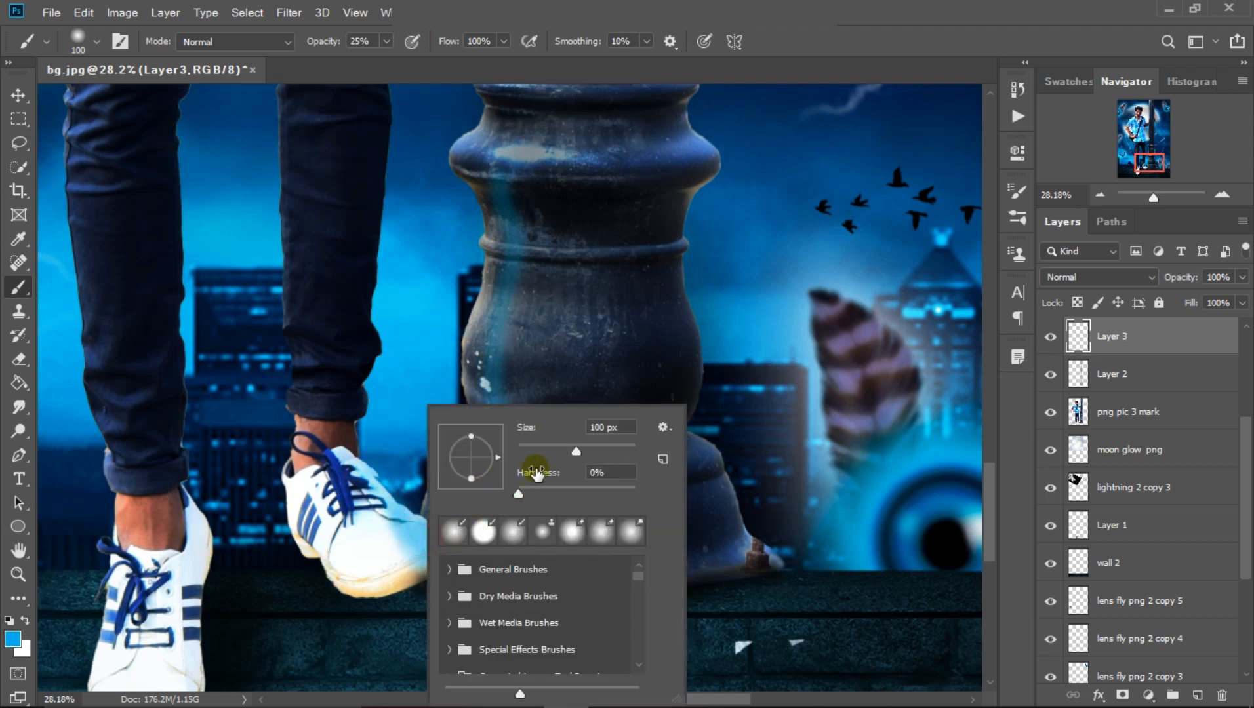
{"action": "left_click_drag", "start_coordinate": [317, 46], "coordinate": [322, 49]}
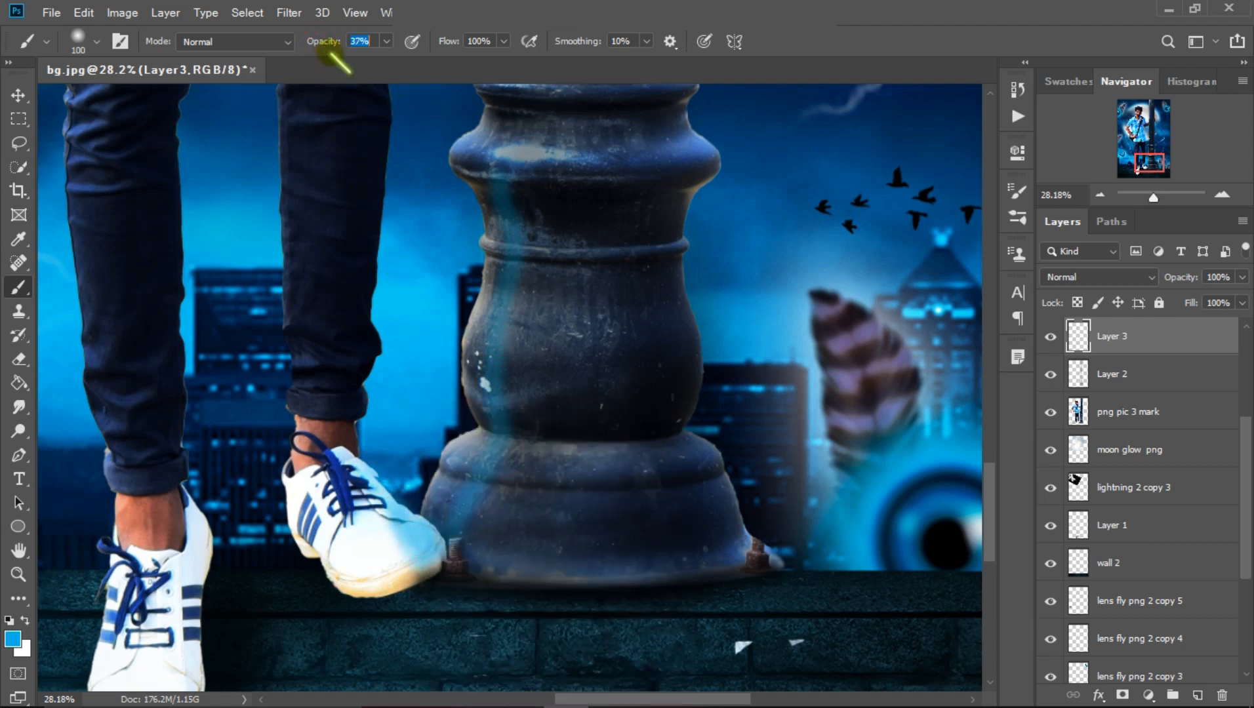
{"action": "right_click", "coordinate": [473, 417]}
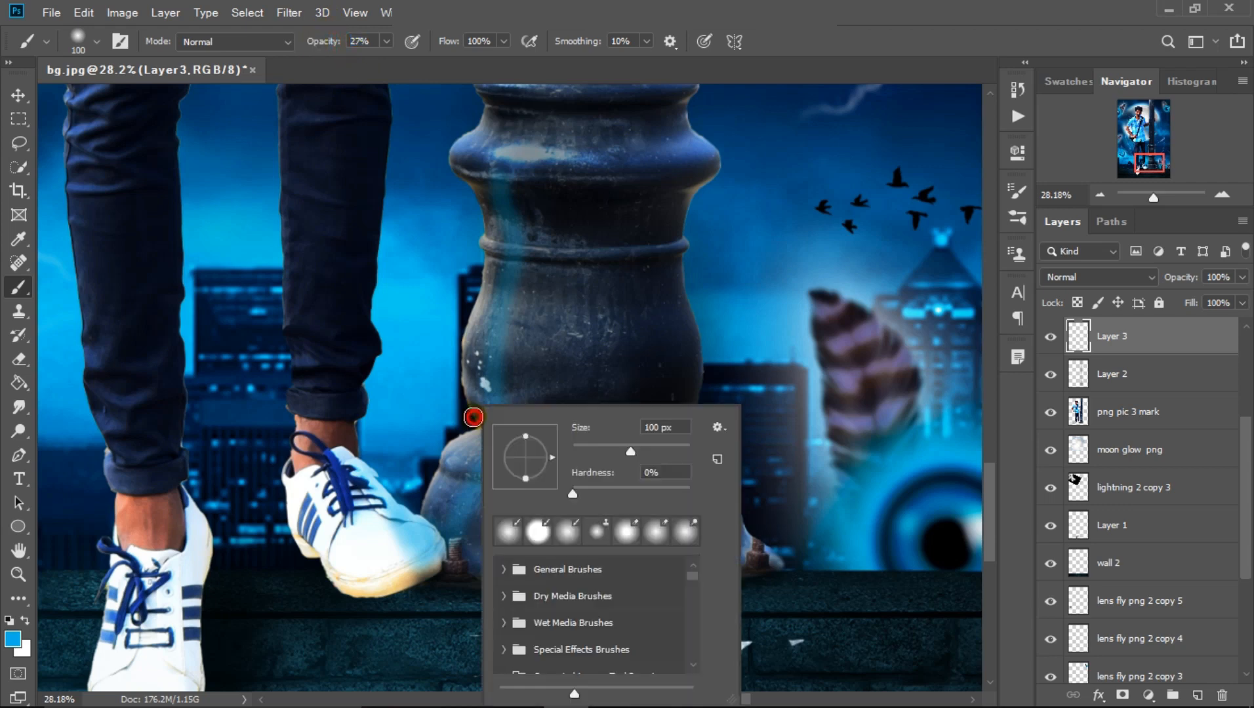
{"action": "left_click_drag", "start_coordinate": [592, 435], "coordinate": [613, 435]}
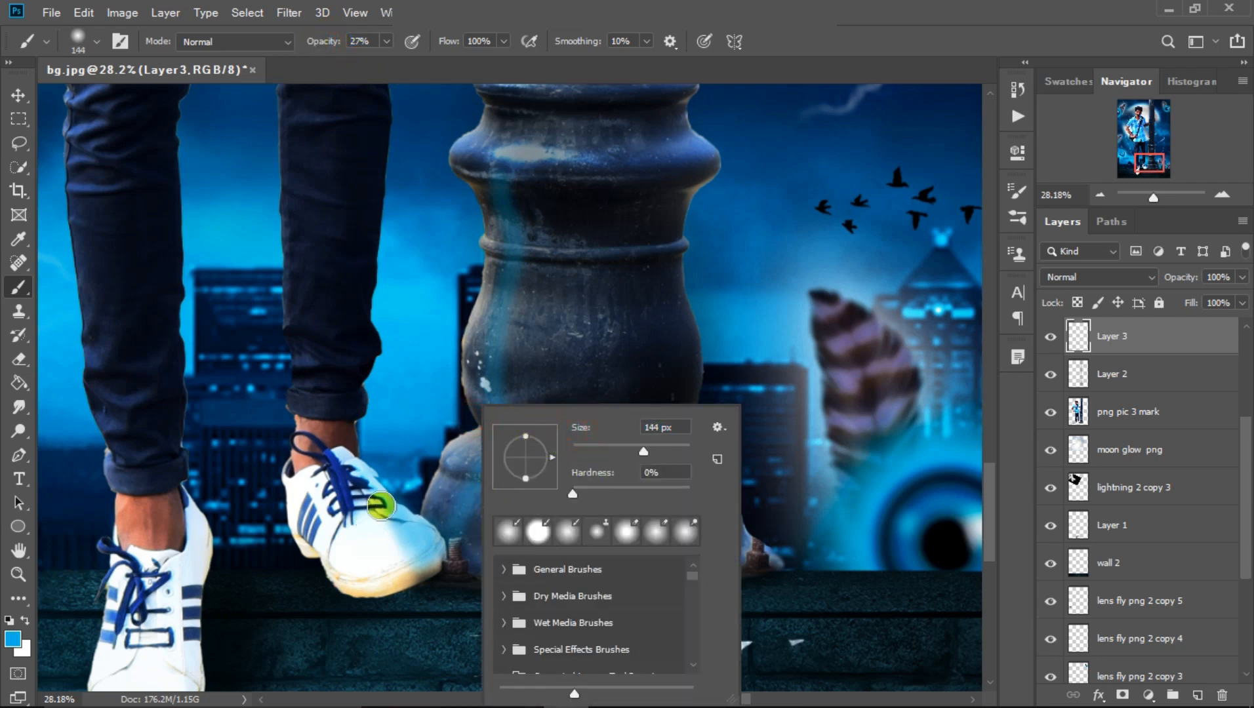
{"action": "left_click", "coordinate": [375, 516]}
{"action": "scroll", "coordinate": [164, 507], "scroll_direction": "up", "scroll_amount": 8}
{"action": "scroll", "coordinate": [164, 506], "scroll_direction": "down", "scroll_amount": 5}
{"action": "left_click_drag", "start_coordinate": [254, 203], "coordinate": [196, 630]}
{"action": "scroll", "coordinate": [241, 419], "scroll_direction": "down", "scroll_amount": 7}
{"action": "left_click_drag", "start_coordinate": [238, 442], "coordinate": [219, 542]}
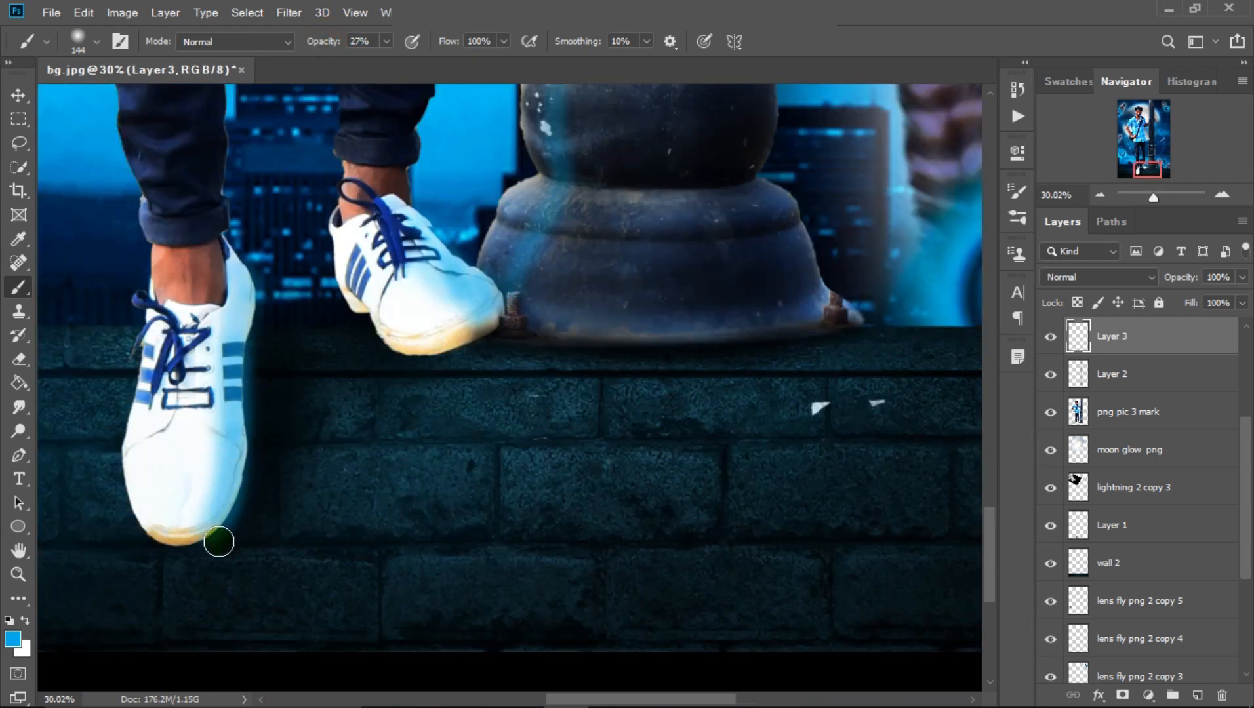
Extend the blue light upward along the pole's shaft beside the man, reducing the brush to 100 px for the upper part
{"action": "scroll", "coordinate": [367, 460], "scroll_direction": "down", "scroll_amount": 6}
{"action": "scroll", "coordinate": [481, 391], "scroll_direction": "up", "scroll_amount": 5}
{"action": "left_click_drag", "start_coordinate": [481, 391], "coordinate": [473, 529]}
{"action": "scroll", "coordinate": [473, 524], "scroll_direction": "up", "scroll_amount": 2}
{"action": "left_click_drag", "start_coordinate": [486, 359], "coordinate": [474, 502]}
{"action": "scroll", "coordinate": [534, 408], "scroll_direction": "up", "scroll_amount": 4}
{"action": "key", "text": "bracketleft"}
{"action": "key", "text": "bracketleft"}
{"action": "left_click_drag", "start_coordinate": [491, 279], "coordinate": [489, 463]}
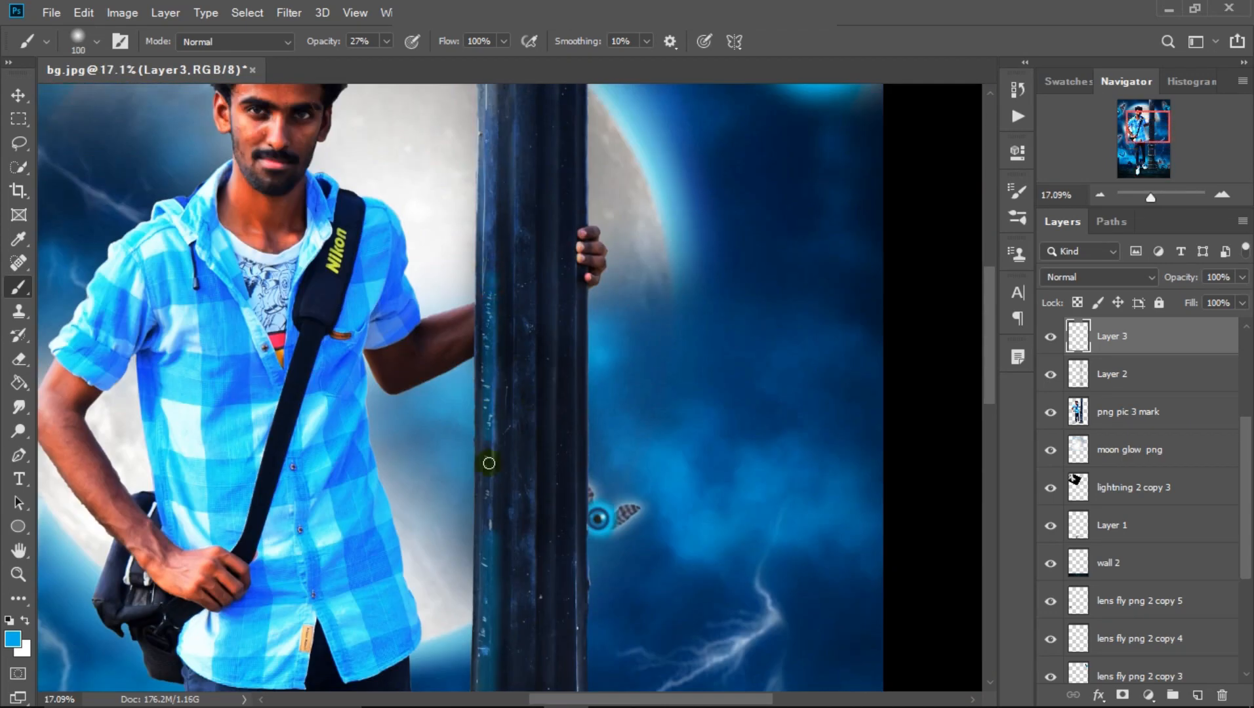
{"action": "scroll", "coordinate": [489, 463], "scroll_direction": "up", "scroll_amount": 6}
{"action": "left_click_drag", "start_coordinate": [492, 248], "coordinate": [489, 609]}
Add a new layer above Layer 3 and brush a sampled dark blue along the pole's shaft beside the man
{"action": "left_click", "coordinate": [1197, 696]}
{"action": "left_click", "coordinate": [352, 583], "text": "alt"}
{"action": "left_click_drag", "start_coordinate": [490, 237], "coordinate": [490, 512]}
Shade the lower pole beside the blue light in black (000000) with a 125 px brush at 50% opacity
{"action": "scroll", "coordinate": [442, 269], "scroll_direction": "down", "scroll_amount": 8}
{"action": "key", "text": "bracketright"}
{"action": "key", "text": "5"}
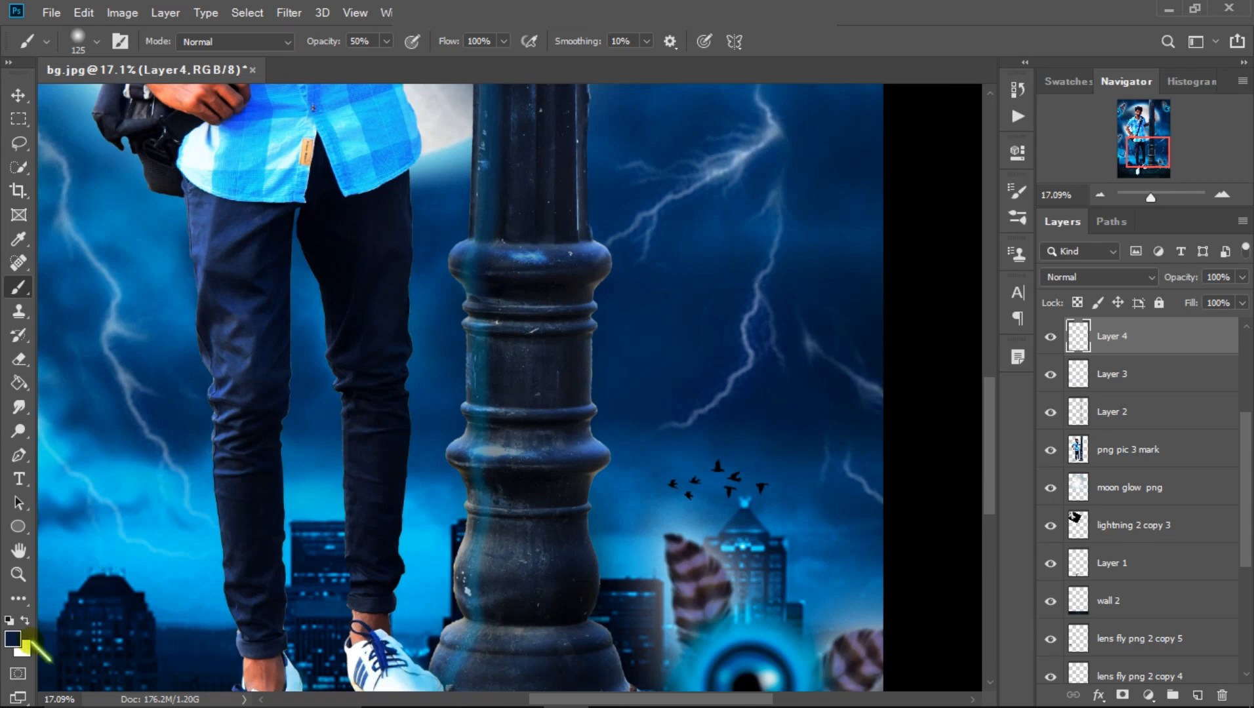
{"action": "left_click", "coordinate": [12, 638]}
{"action": "type", "text": "000000"}
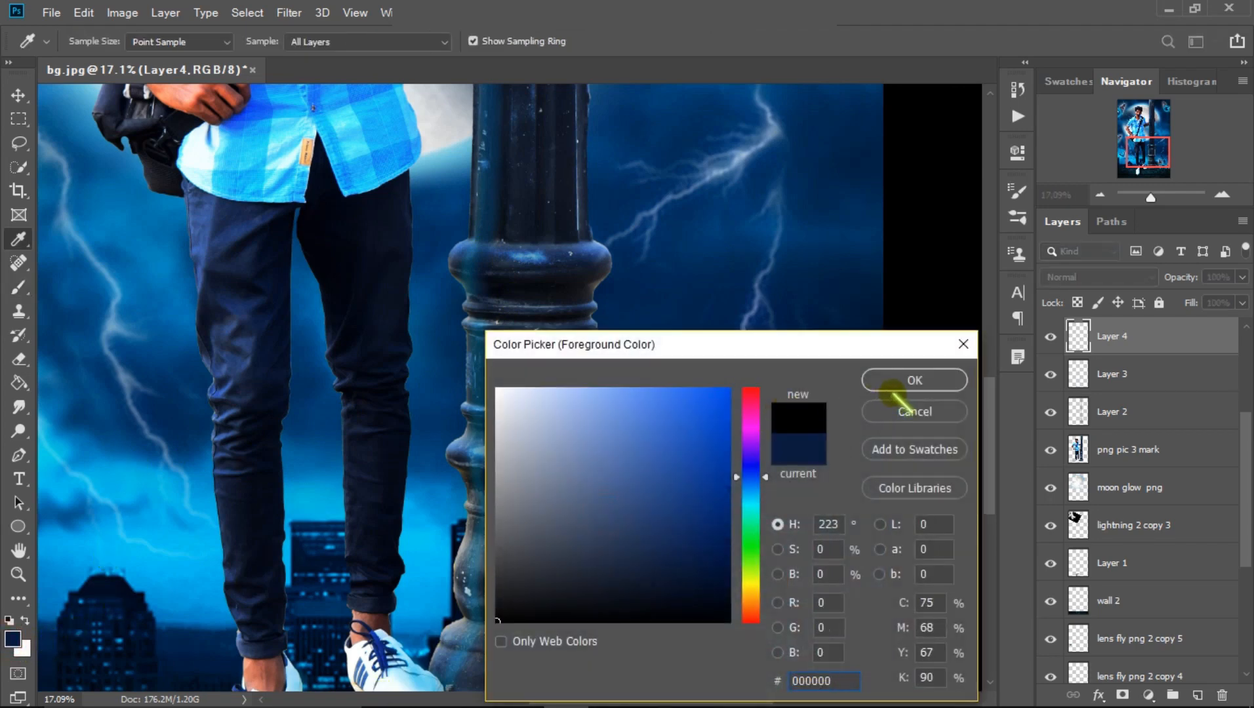
{"action": "left_click", "coordinate": [901, 384]}
{"action": "left_click_drag", "start_coordinate": [487, 304], "coordinate": [480, 608]}
{"action": "scroll", "coordinate": [496, 200], "scroll_direction": "down", "scroll_amount": 6}
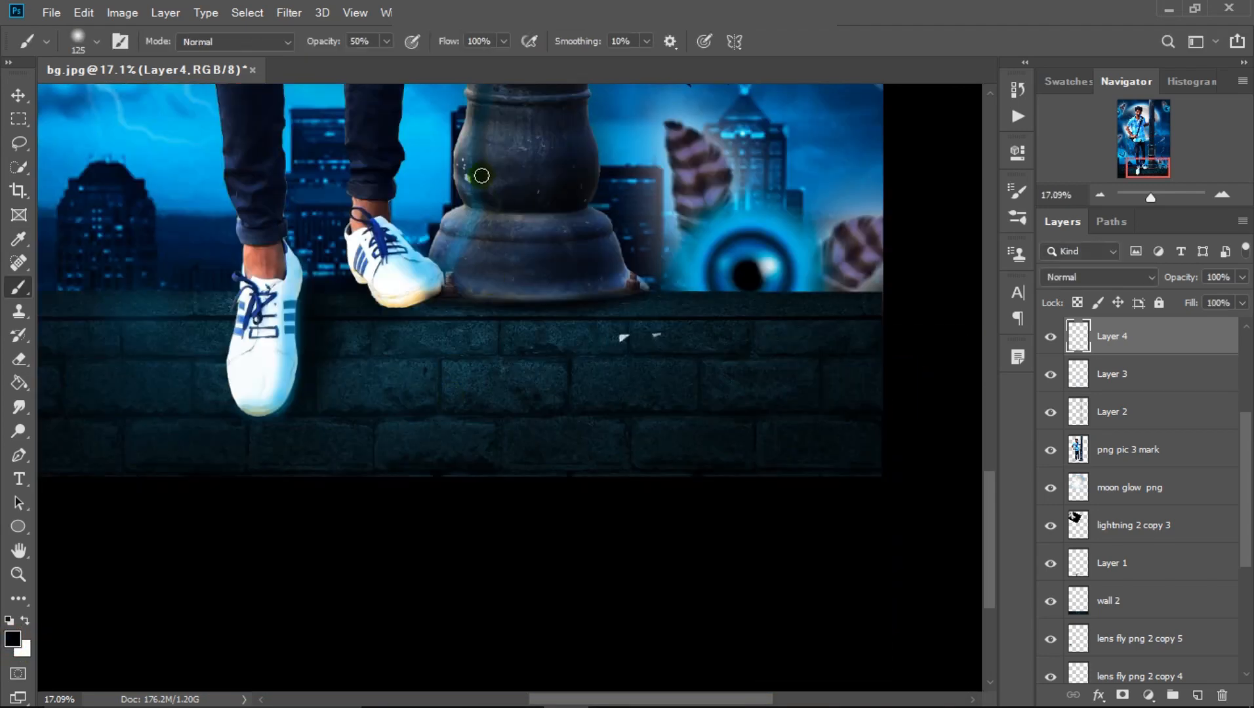
Continue the black shading up the pole's shaft and lower the opacity of Layer 4 to 67%
{"action": "scroll", "coordinate": [505, 207], "scroll_direction": "up", "scroll_amount": 4}
{"action": "left_click_drag", "start_coordinate": [493, 172], "coordinate": [490, 355]}
{"action": "scroll", "coordinate": [501, 249], "scroll_direction": "up", "scroll_amount": 3}
{"action": "left_click_drag", "start_coordinate": [497, 115], "coordinate": [498, 244]}
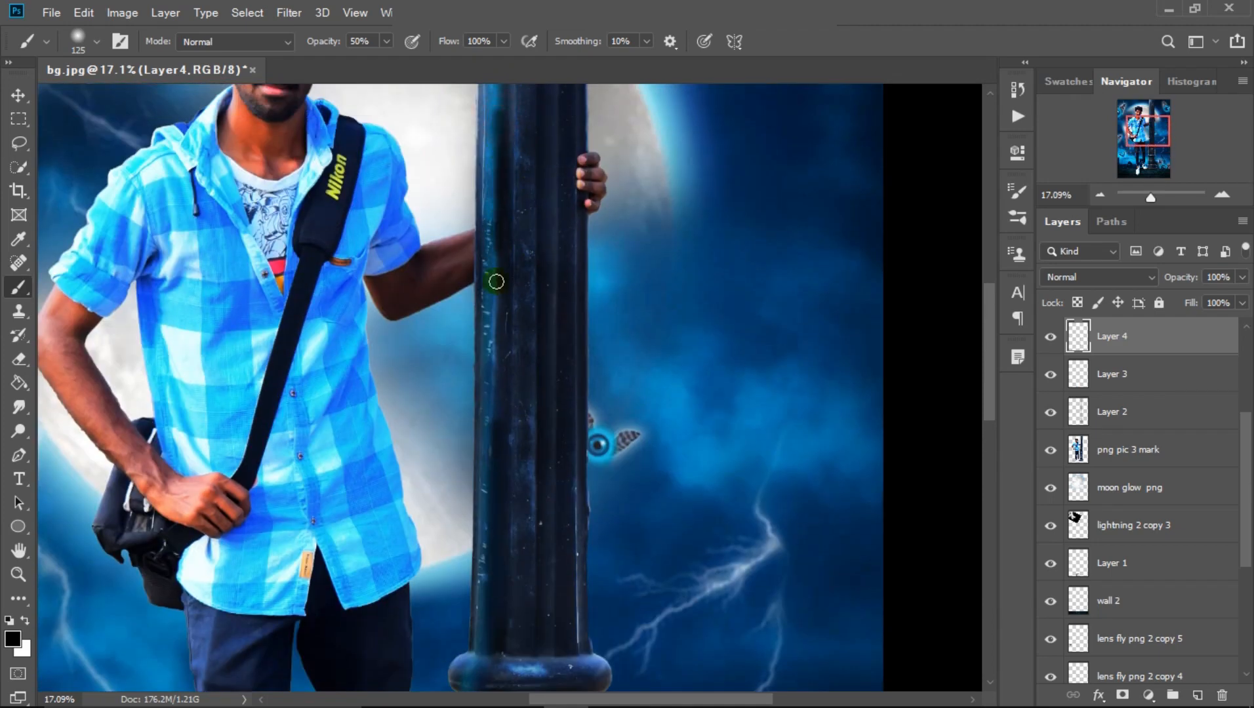
{"action": "scroll", "coordinate": [506, 164], "scroll_direction": "up", "scroll_amount": 3}
{"action": "scroll", "coordinate": [551, 182], "scroll_direction": "up", "scroll_amount": 2}
{"action": "scroll", "coordinate": [538, 280], "scroll_direction": "down", "scroll_amount": 4}
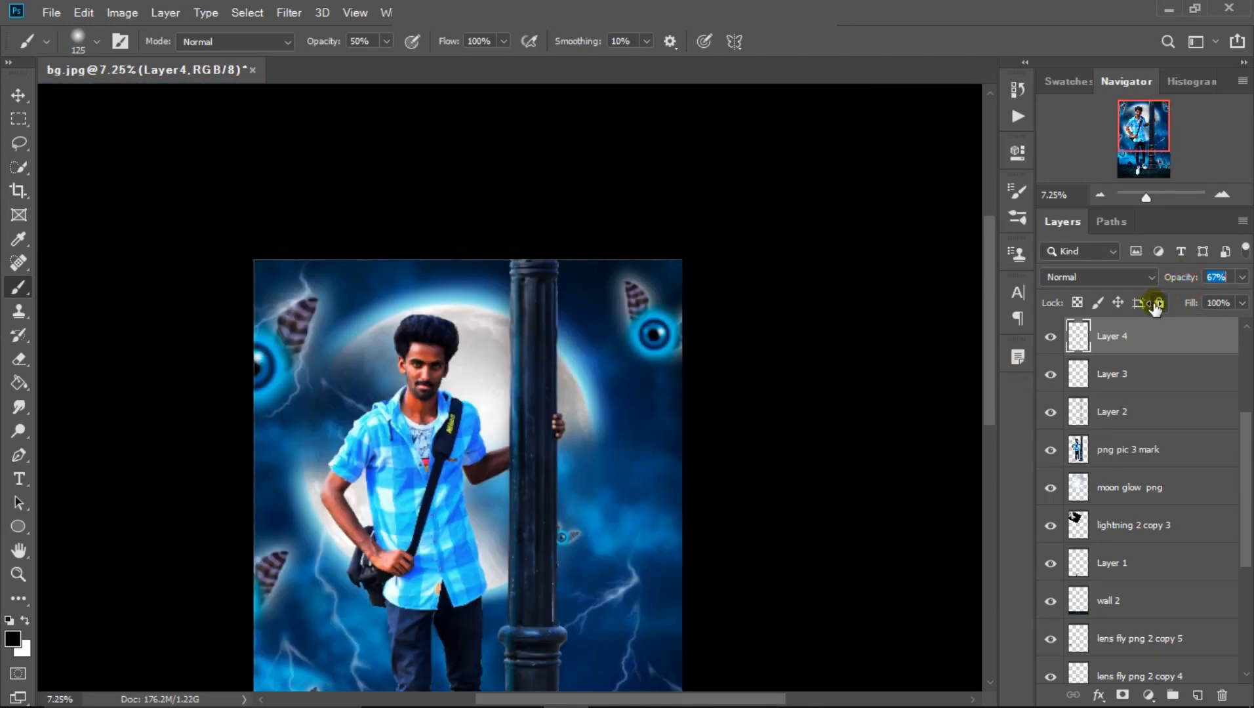
Lower Layer 3's opacity to 96% and adjust its Cyans with Selective Color: cyan +17, magenta -41, black +14
{"action": "left_click", "coordinate": [1153, 364]}
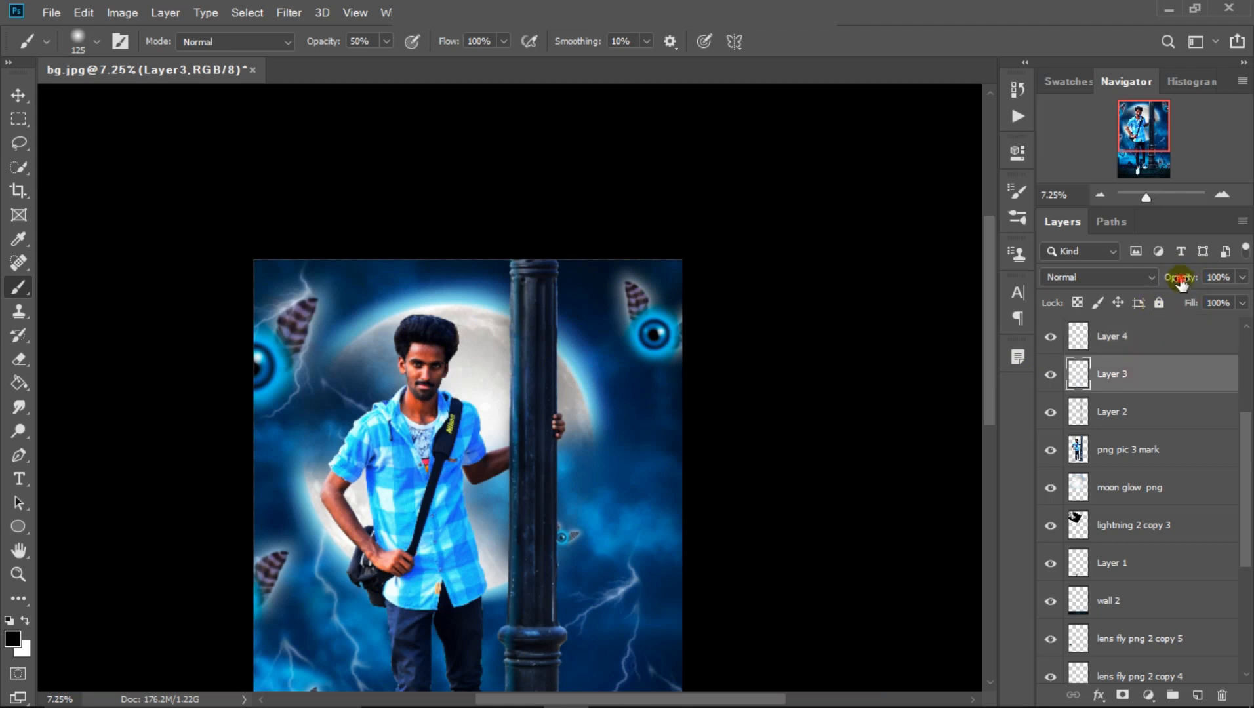
{"action": "left_click", "coordinate": [124, 14]}
{"action": "mouse_move", "coordinate": [139, 59]}
{"action": "left_click", "coordinate": [391, 338]}
{"action": "left_click", "coordinate": [819, 209]}
{"action": "left_click", "coordinate": [807, 277]}
{"action": "left_click_drag", "start_coordinate": [792, 382], "coordinate": [880, 383]}
{"action": "left_click_drag", "start_coordinate": [792, 300], "coordinate": [658, 367]}
{"action": "left_click_drag", "start_coordinate": [757, 408], "coordinate": [755, 400]}
{"action": "left_click_drag", "start_coordinate": [792, 259], "coordinate": [807, 269]}
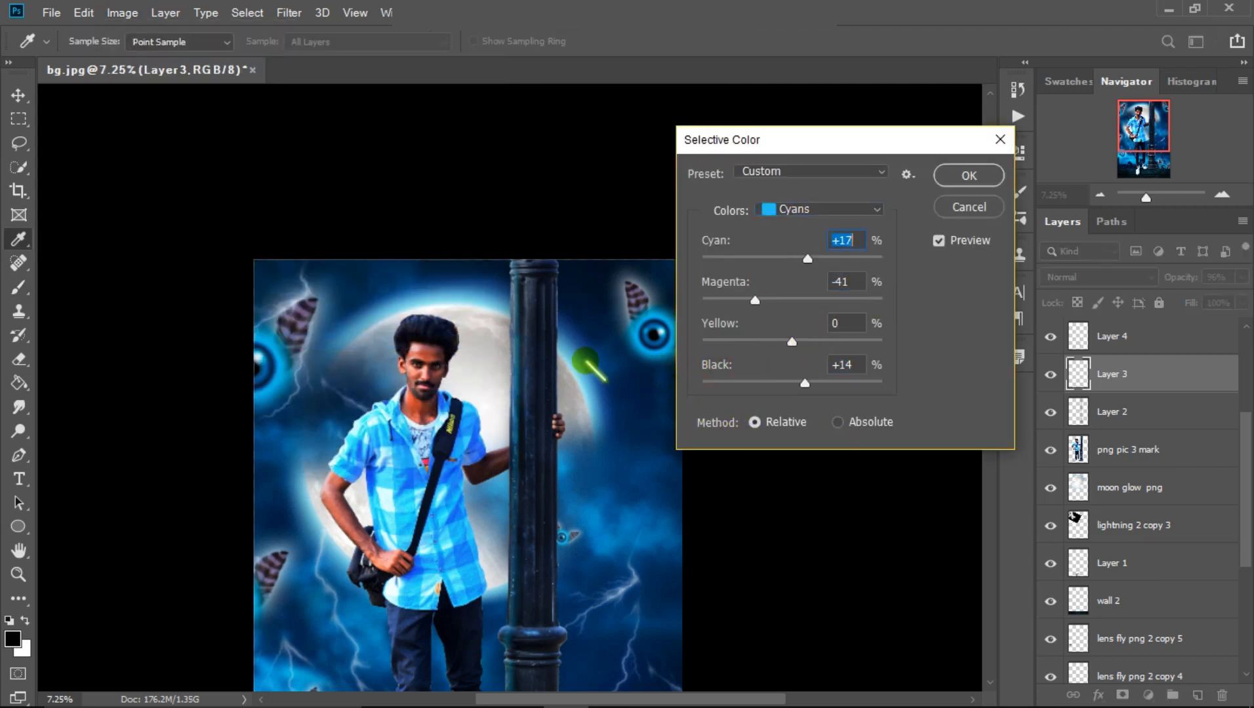
{"action": "left_click", "coordinate": [963, 178]}
{"action": "key", "text": "b"}
{"action": "scroll", "coordinate": [828, 289], "scroll_direction": "down", "scroll_amount": 3}
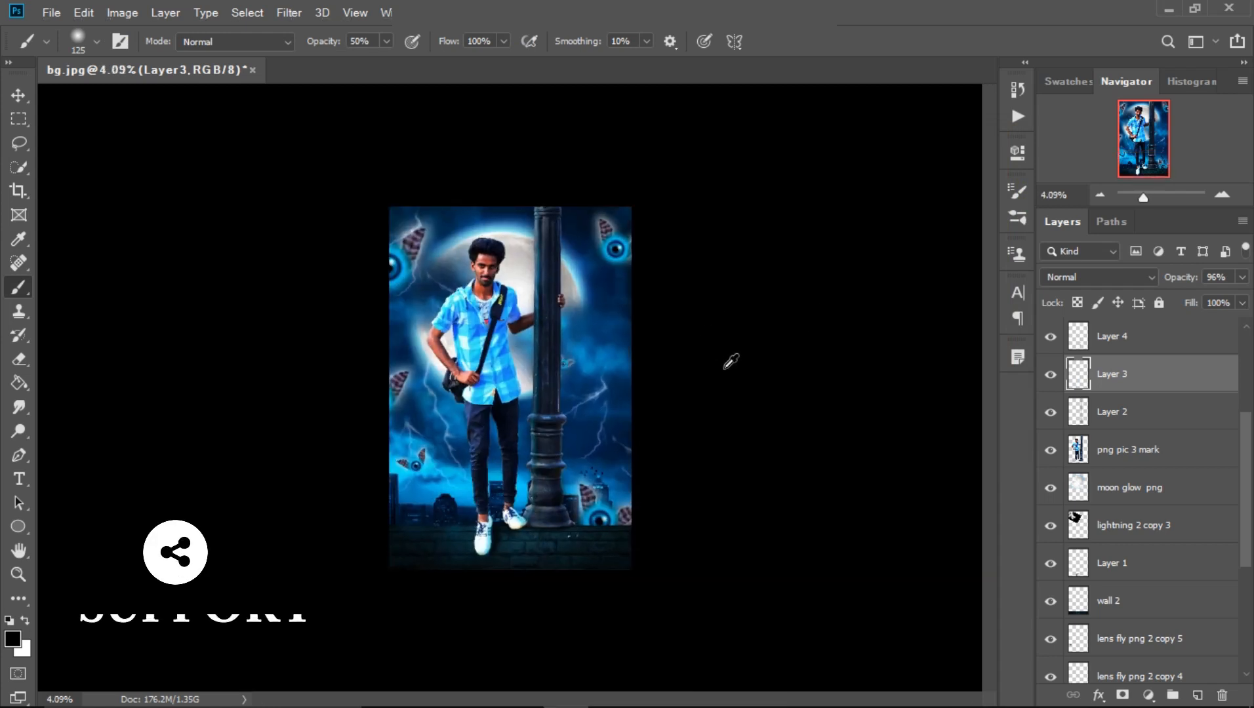
Adjust the brightness of Layer 2 with Brightness/Contrast
{"action": "left_click", "coordinate": [1128, 415]}
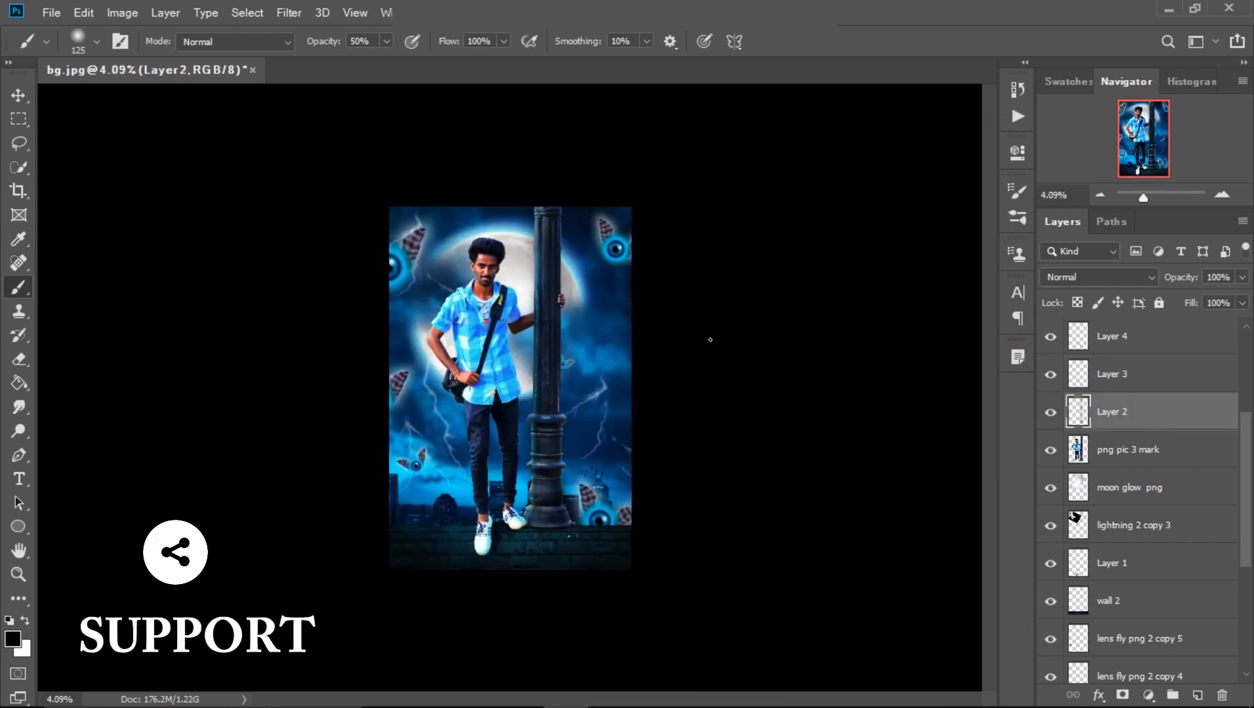
{"action": "left_click", "coordinate": [122, 13]}
{"action": "mouse_move", "coordinate": [196, 59]}
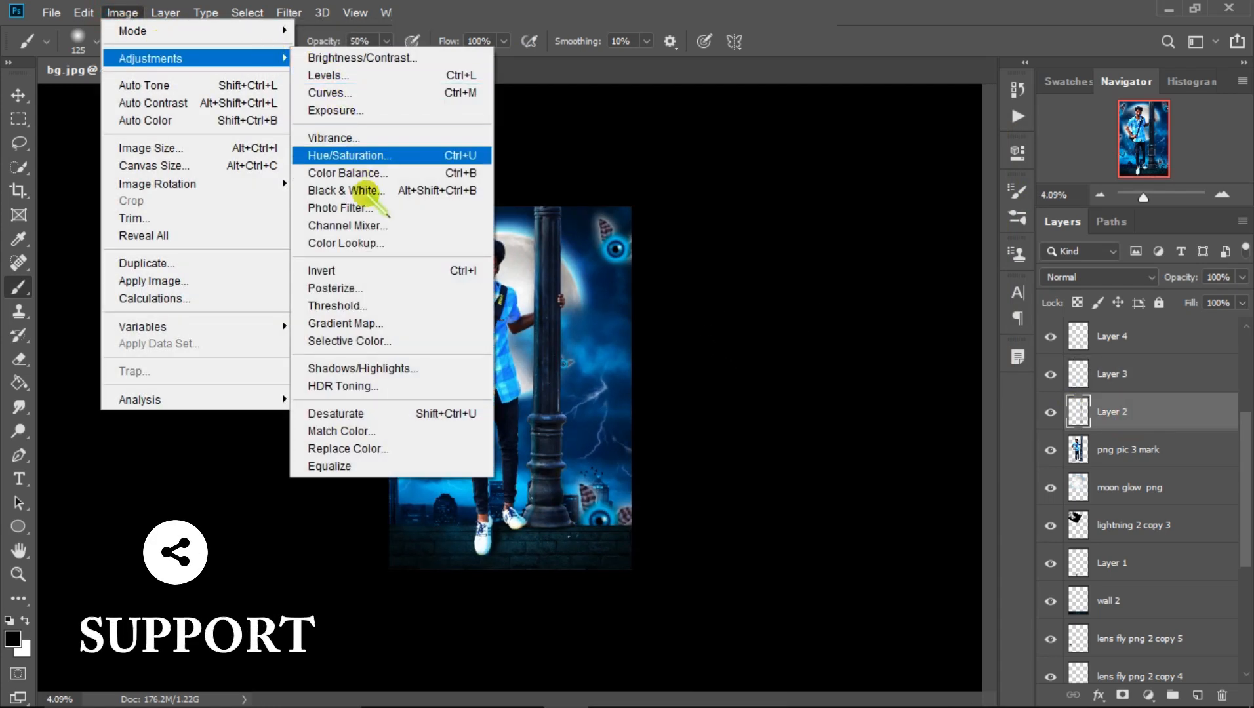
{"action": "left_click", "coordinate": [390, 58]}
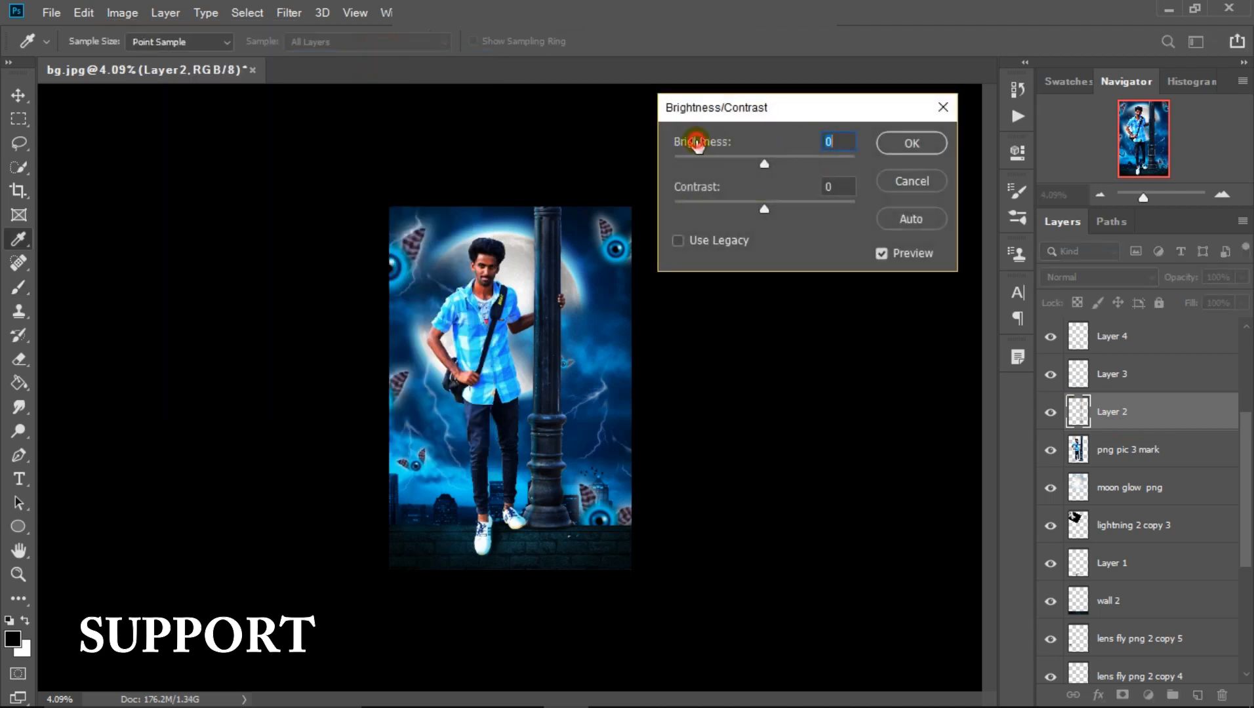
{"action": "left_click_drag", "start_coordinate": [694, 140], "coordinate": [649, 370]}
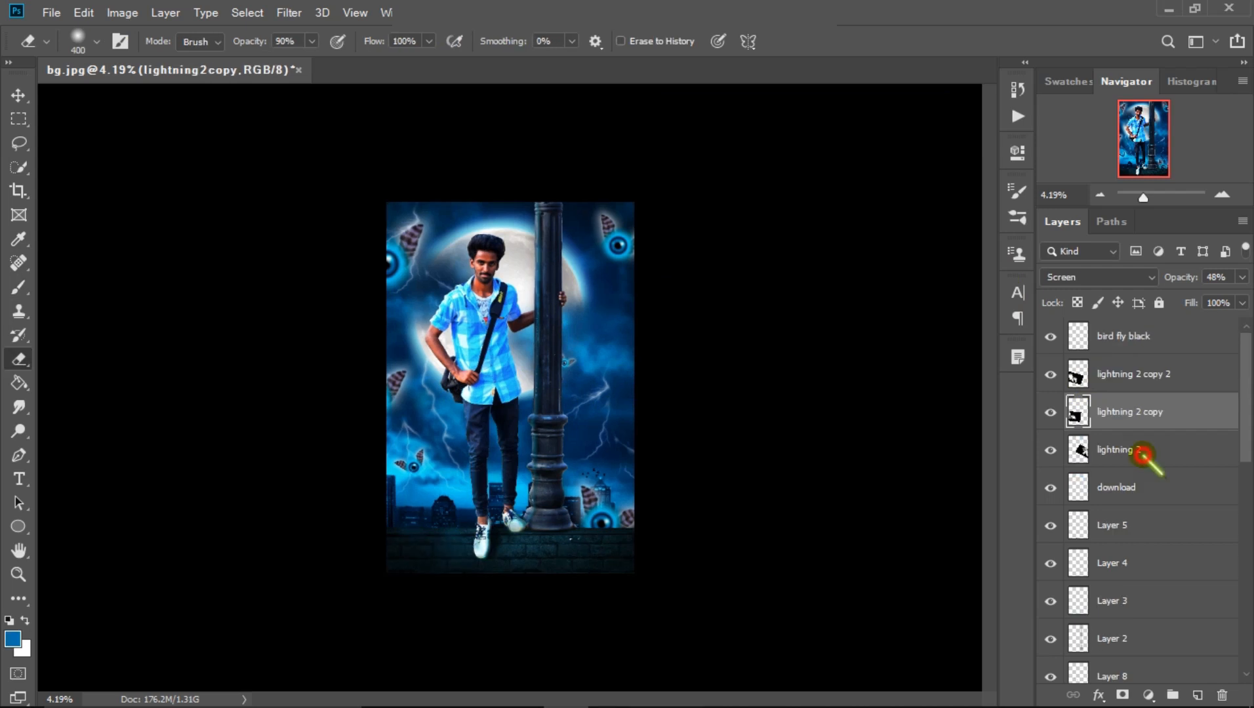
Merge all visible layers into the single layer lightning 2
{"action": "right_click", "coordinate": [1147, 449]}
{"action": "left_click", "coordinate": [989, 563]}
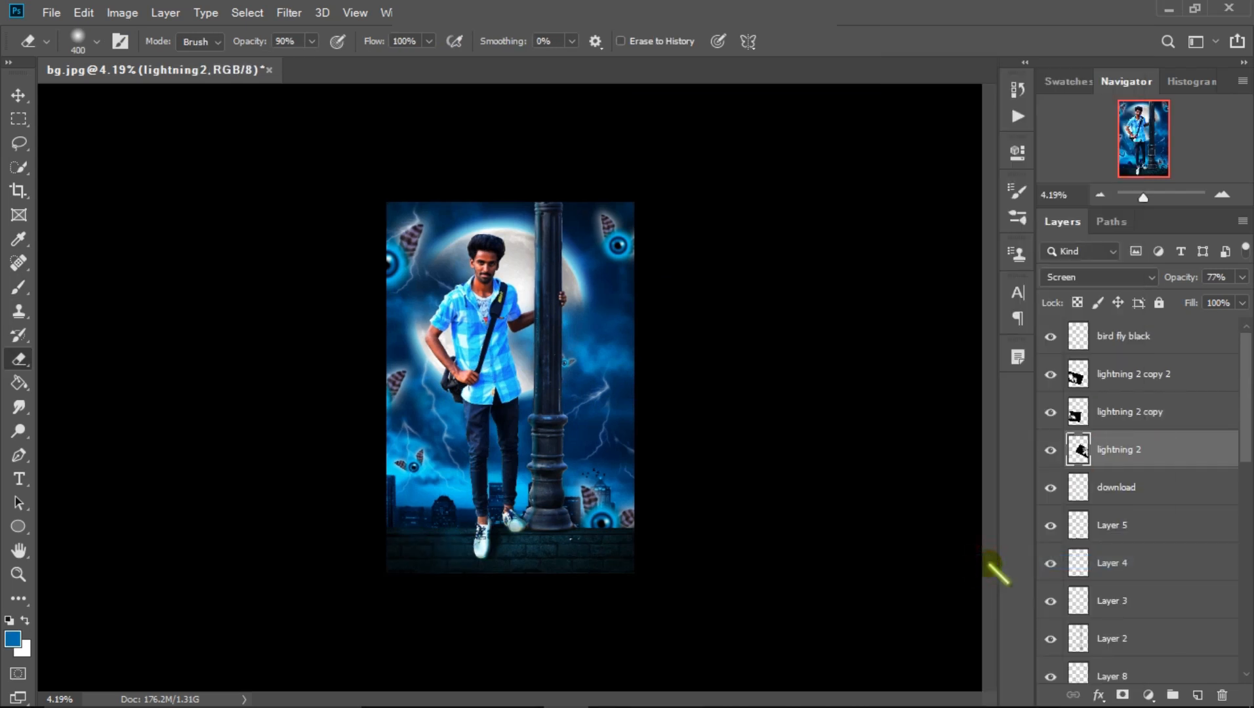
Adjust the contrast and other basic tone settings of the merged layer with the Camera Raw filter and apply them
{"action": "left_click", "coordinate": [289, 12]}
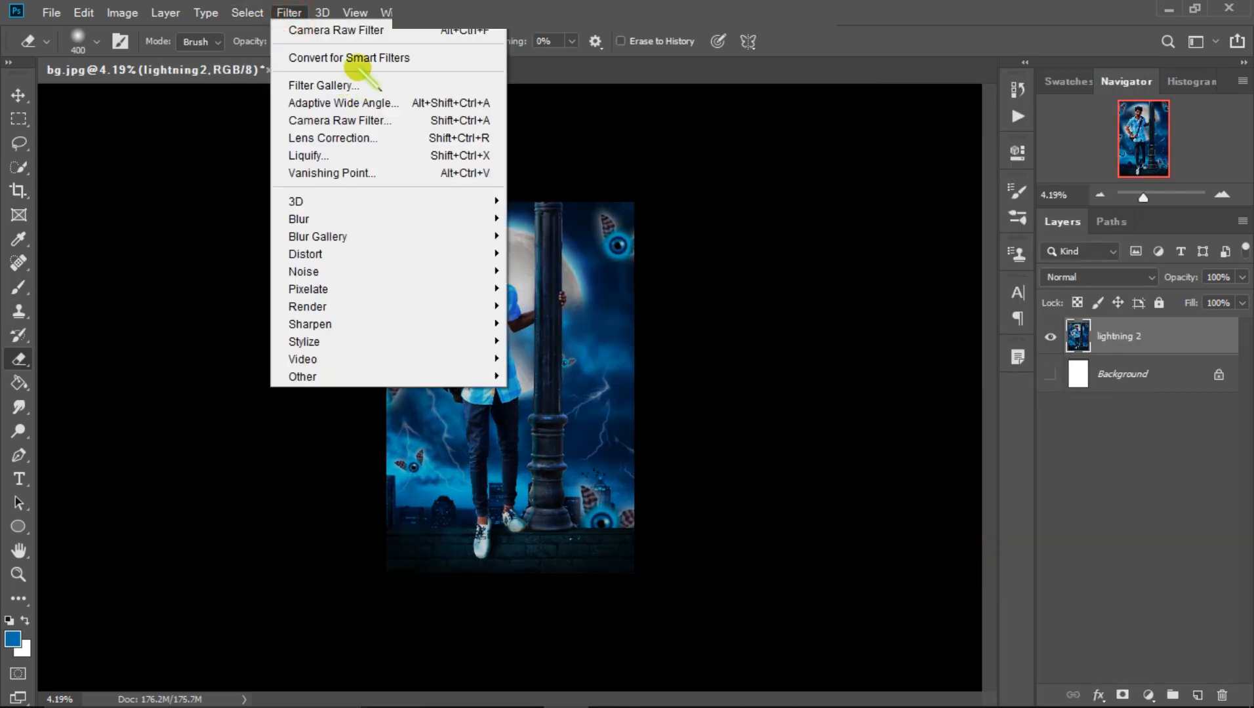
{"action": "left_click", "coordinate": [387, 120]}
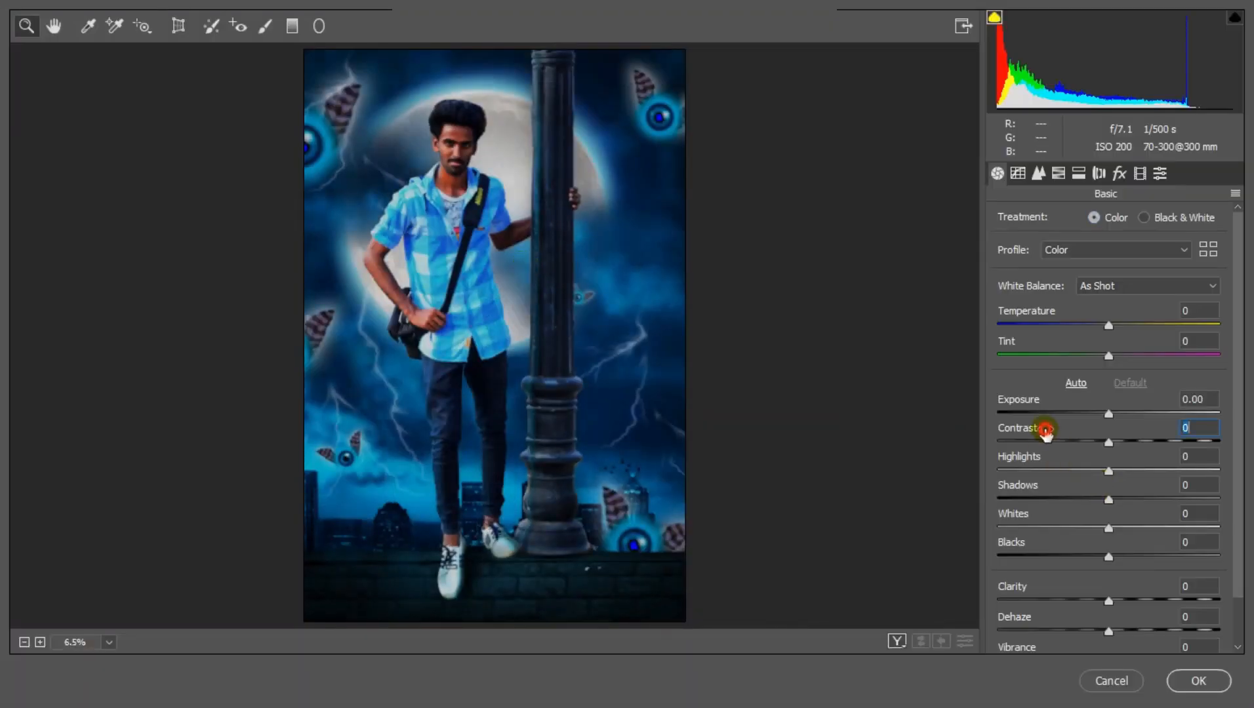
{"action": "left_click_drag", "start_coordinate": [1045, 430], "coordinate": [1061, 433]}
{"action": "scroll", "coordinate": [1035, 554], "scroll_direction": "down", "scroll_amount": 3}
{"action": "left_click_drag", "start_coordinate": [1022, 625], "coordinate": [1010, 684]}
{"action": "left_click_drag", "start_coordinate": [1034, 596], "coordinate": [1039, 559]}
{"action": "left_click_drag", "start_coordinate": [1013, 490], "coordinate": [1036, 516]}
{"action": "left_click_drag", "start_coordinate": [1015, 461], "coordinate": [1063, 470]}
{"action": "left_click_drag", "start_coordinate": [1023, 347], "coordinate": [1022, 364]}
{"action": "left_click", "coordinate": [1196, 687]}
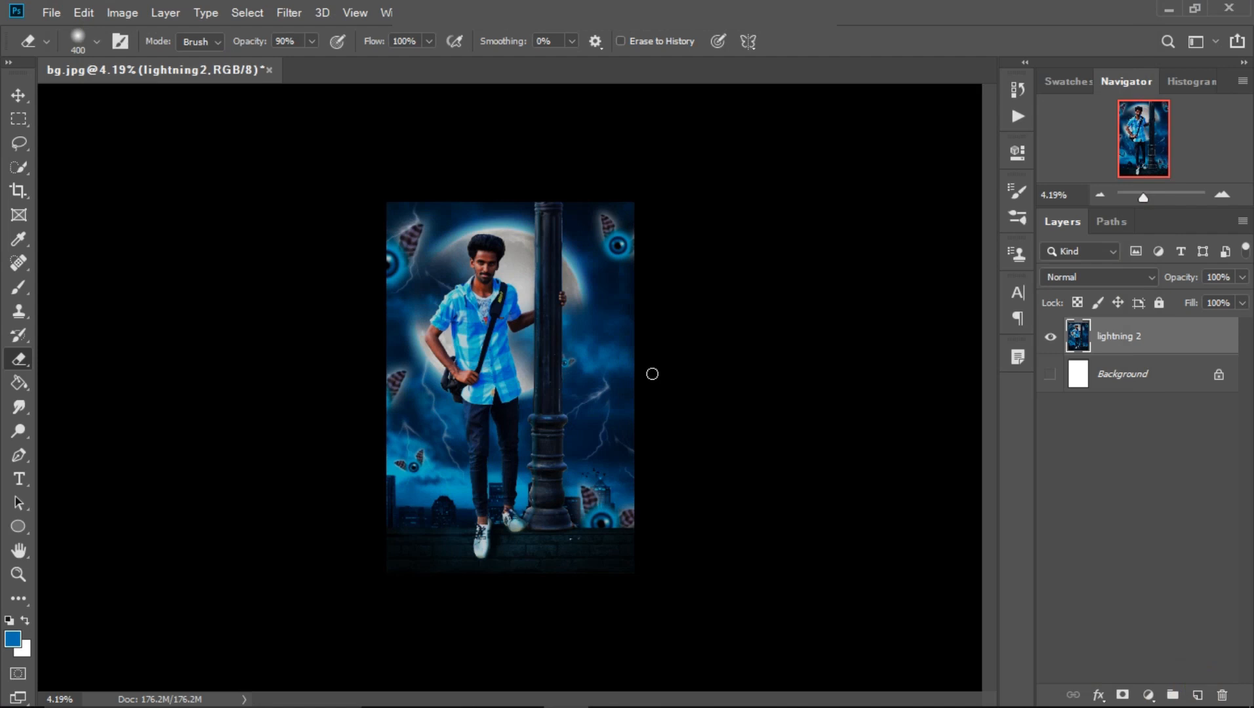
Brighten the man's face, elbow and the fingers around the pole with the Dodge tool, range Midtones, exposure 50%, size 393
{"action": "left_click_drag", "start_coordinate": [20, 433], "coordinate": [70, 433]}
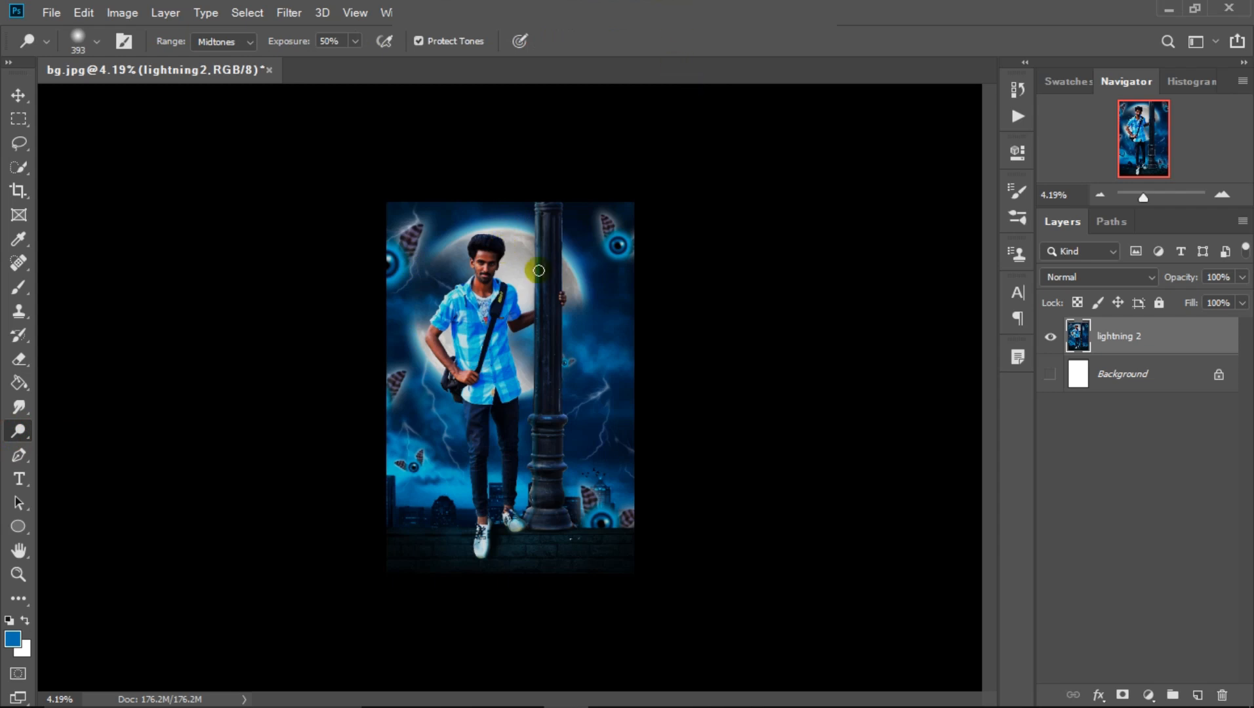
{"action": "scroll", "coordinate": [503, 259], "scroll_direction": "up", "scroll_amount": 6}
{"action": "mouse_move", "coordinate": [396, 253]}
{"action": "left_mouse_down"}
{"action": "mouse_move", "coordinate": [407, 363]}
{"action": "mouse_move", "coordinate": [422, 263]}
{"action": "mouse_move", "coordinate": [449, 282]}
{"action": "mouse_move", "coordinate": [434, 382]}
{"action": "mouse_move", "coordinate": [416, 331]}
{"action": "mouse_move", "coordinate": [406, 412]}
{"action": "left_mouse_up"}
{"action": "mouse_move", "coordinate": [565, 564]}
{"action": "left_mouse_down"}
{"action": "mouse_move", "coordinate": [650, 501]}
{"action": "mouse_move", "coordinate": [574, 560]}
{"action": "left_mouse_up"}
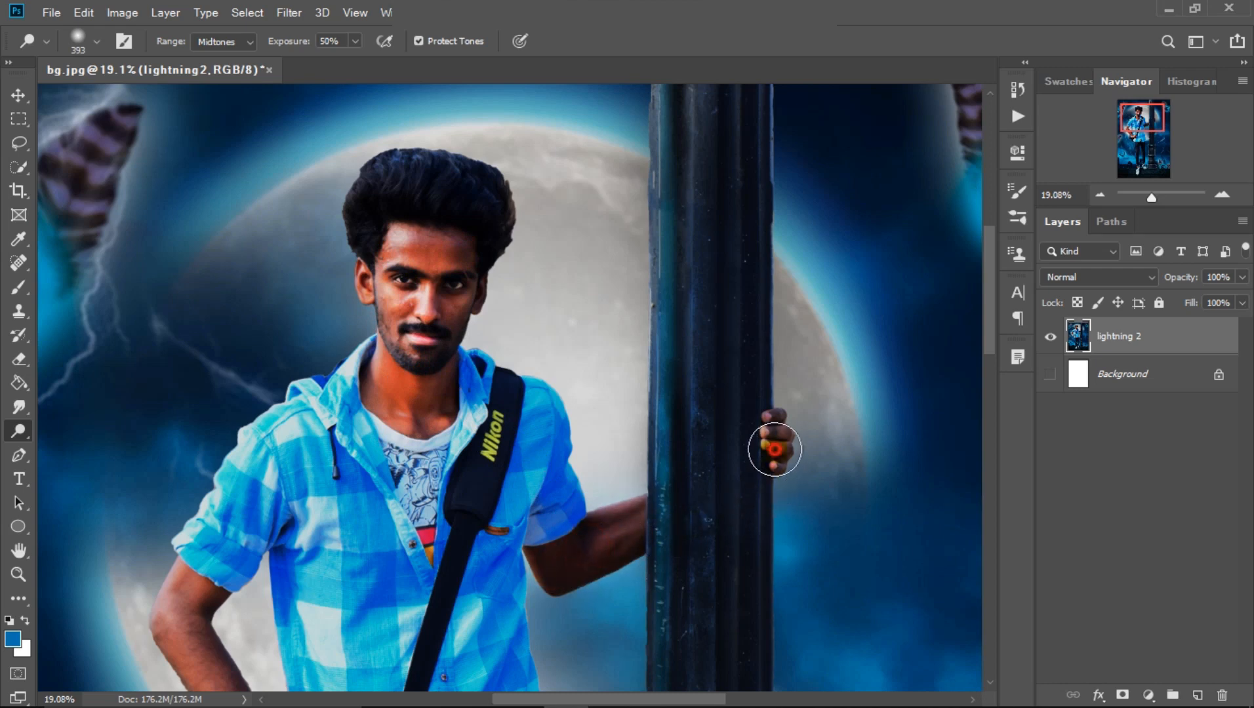
{"action": "left_click_drag", "start_coordinate": [775, 449], "coordinate": [779, 446]}
Dodge the man's bent forearm and hand and the lit parts of his checked shirt at 50% exposure
{"action": "scroll", "coordinate": [775, 449], "scroll_direction": "down", "scroll_amount": 6}
{"action": "mouse_move", "coordinate": [205, 348]}
{"action": "left_mouse_down"}
{"action": "mouse_move", "coordinate": [312, 539]}
{"action": "mouse_move", "coordinate": [339, 528]}
{"action": "left_mouse_up"}
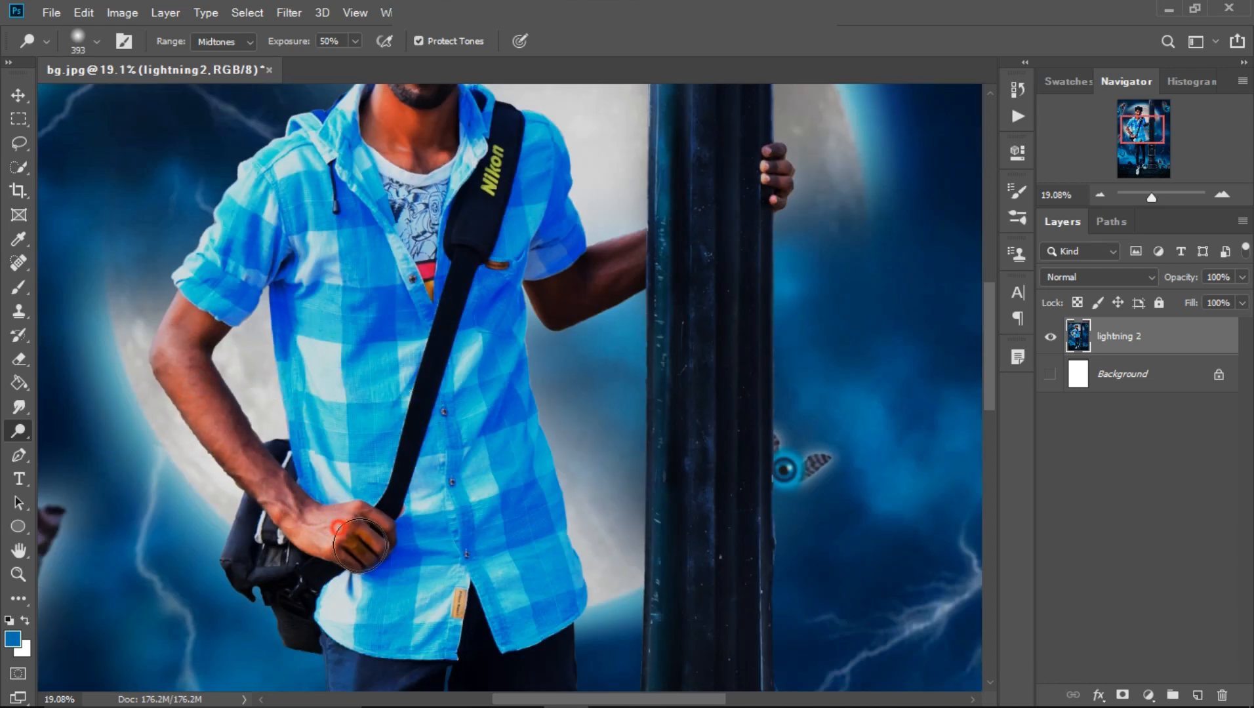
{"action": "left_click", "coordinate": [306, 332]}
{"action": "mouse_move", "coordinate": [306, 333]}
{"action": "left_mouse_down"}
{"action": "mouse_move", "coordinate": [325, 402]}
{"action": "mouse_move", "coordinate": [349, 355]}
{"action": "mouse_move", "coordinate": [377, 505]}
{"action": "mouse_move", "coordinate": [390, 394]}
{"action": "left_mouse_up"}
{"action": "mouse_move", "coordinate": [275, 166]}
{"action": "left_mouse_down"}
{"action": "mouse_move", "coordinate": [207, 279]}
{"action": "mouse_move", "coordinate": [280, 163]}
{"action": "mouse_move", "coordinate": [411, 438]}
{"action": "mouse_move", "coordinate": [409, 520]}
{"action": "left_mouse_up"}
{"action": "left_click_drag", "start_coordinate": [340, 609], "coordinate": [323, 613]}
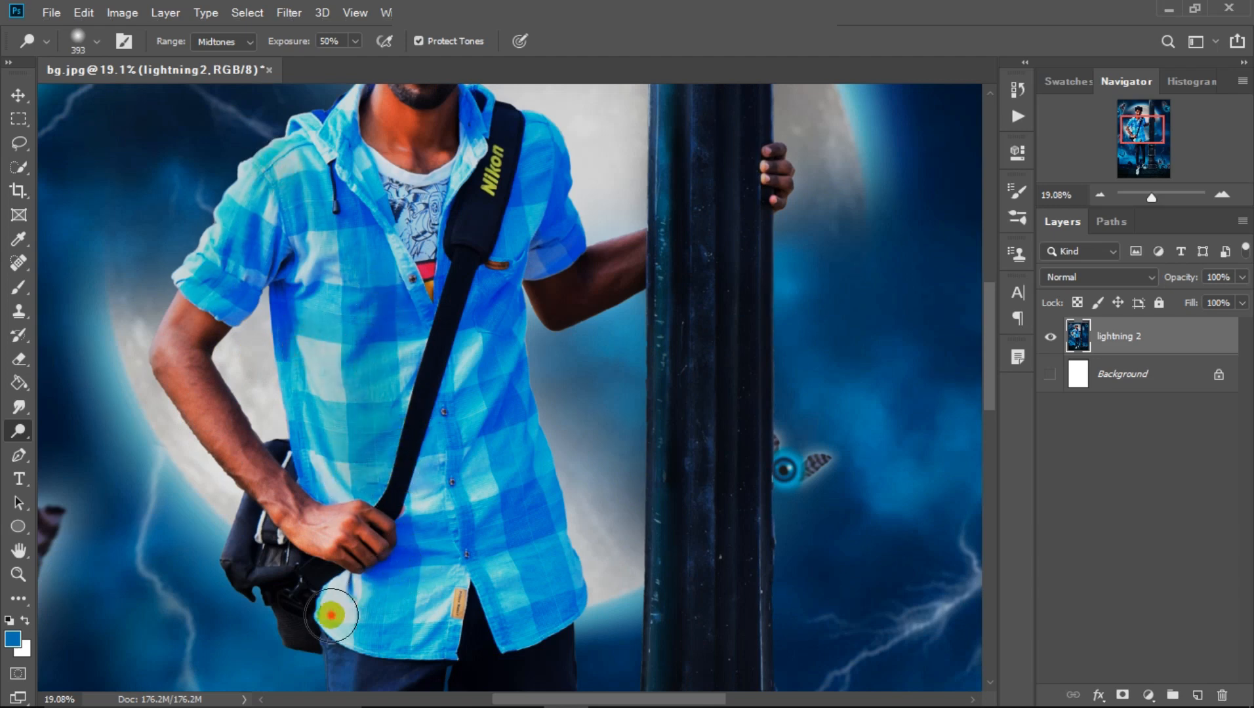
Dodge the man's dark trousers from the hip down toward the knee at 50% exposure
{"action": "scroll", "coordinate": [324, 613], "scroll_direction": "down", "scroll_amount": 10}
{"action": "left_click_drag", "start_coordinate": [351, 268], "coordinate": [372, 423]}
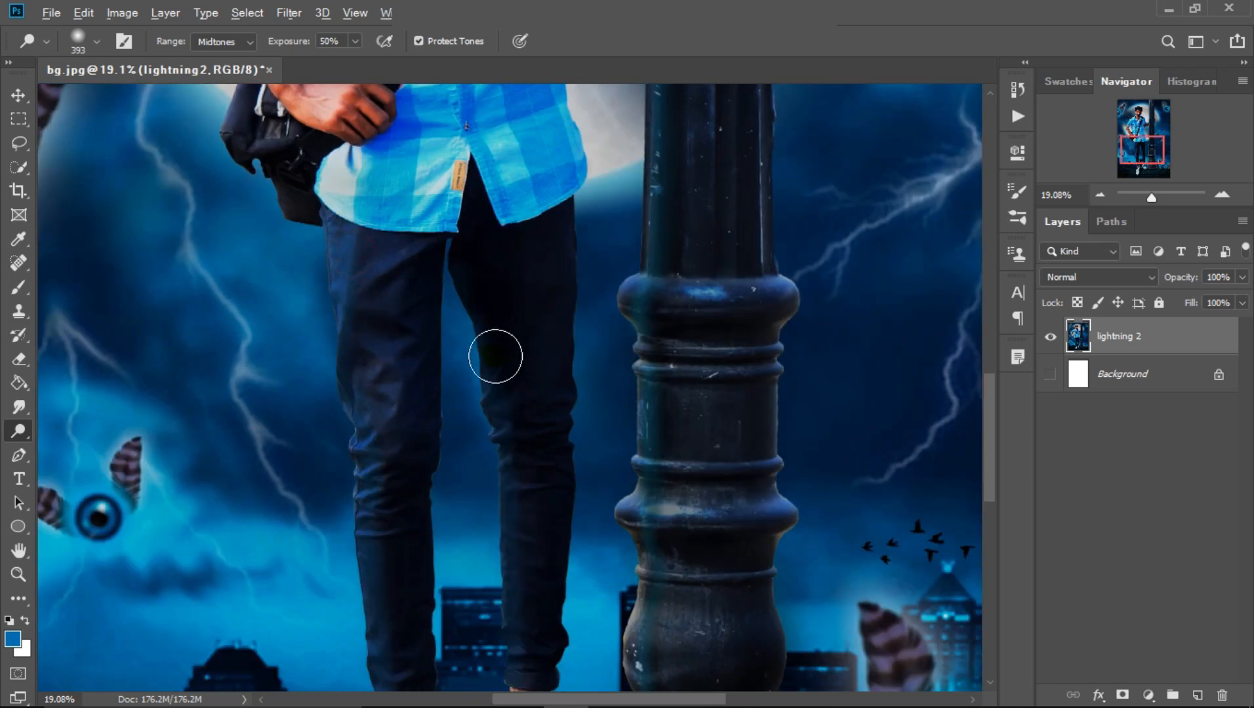
{"action": "scroll", "coordinate": [497, 358], "scroll_direction": "up", "scroll_amount": 3}
{"action": "scroll", "coordinate": [419, 453], "scroll_direction": "down", "scroll_amount": 2}
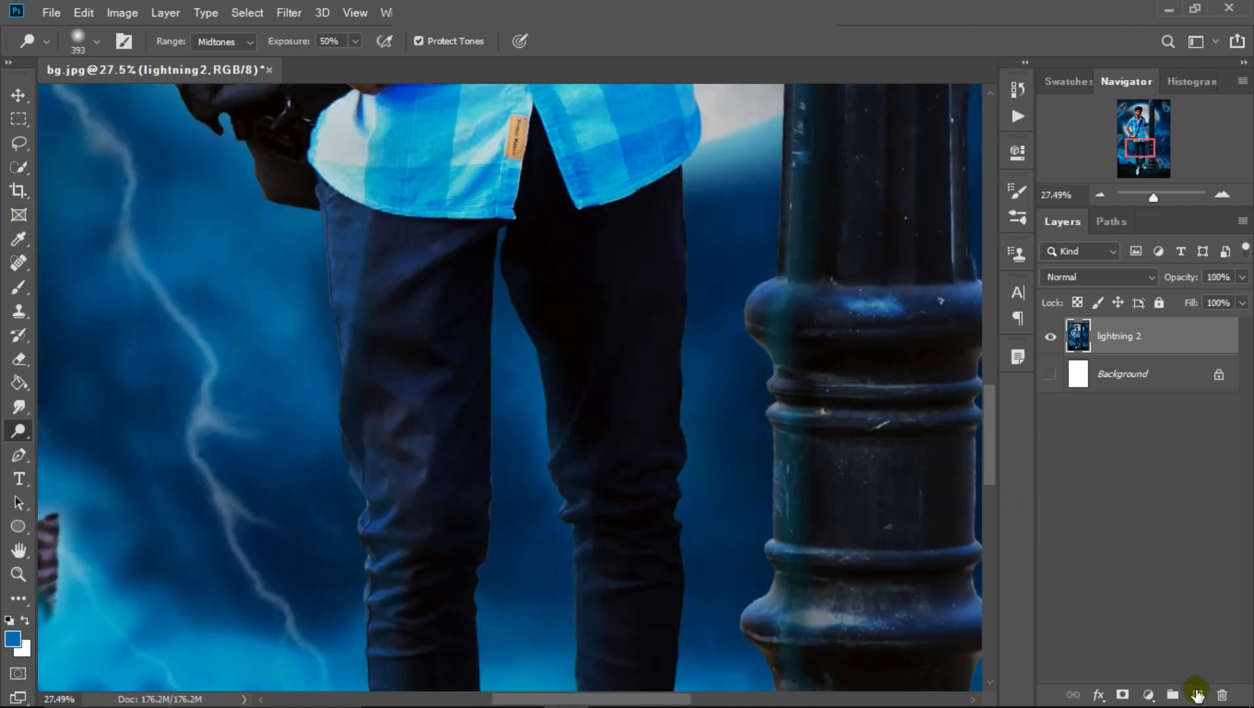
Add a new layer and paint soft blue over the man's trouser legs with the Brush, size 175, opacity 50%
{"action": "left_click", "coordinate": [1196, 695]}
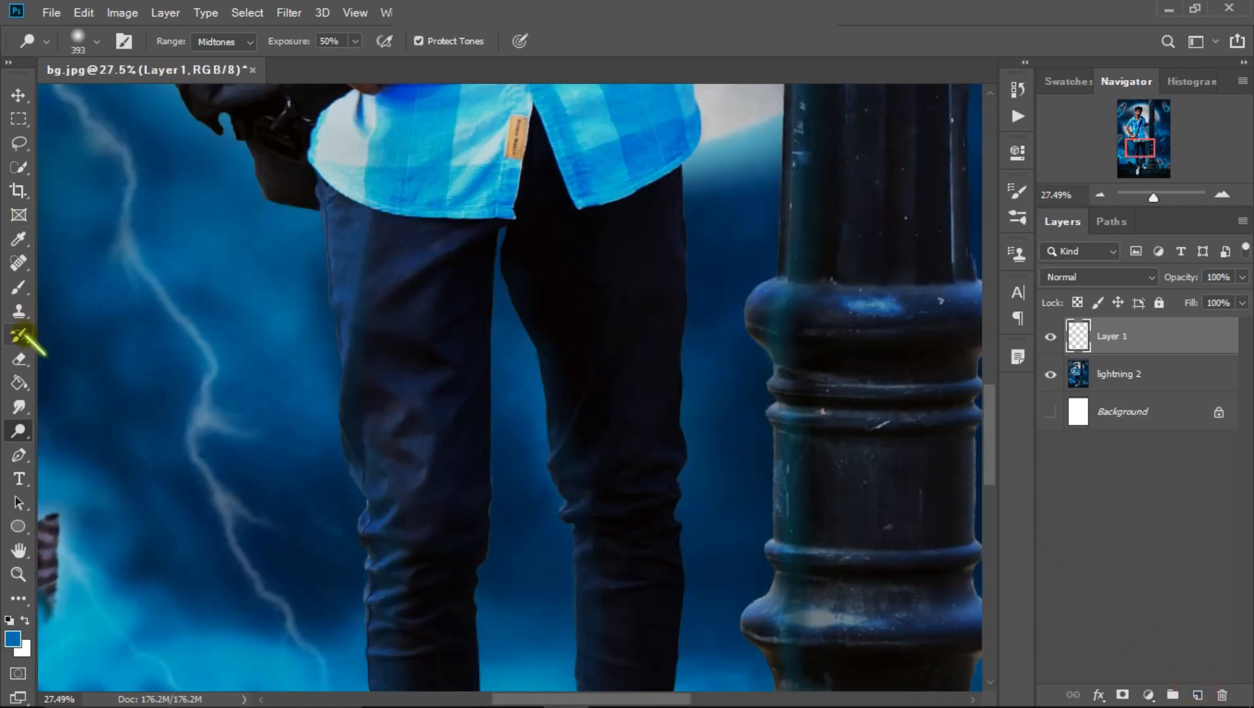
{"action": "left_click", "coordinate": [19, 286]}
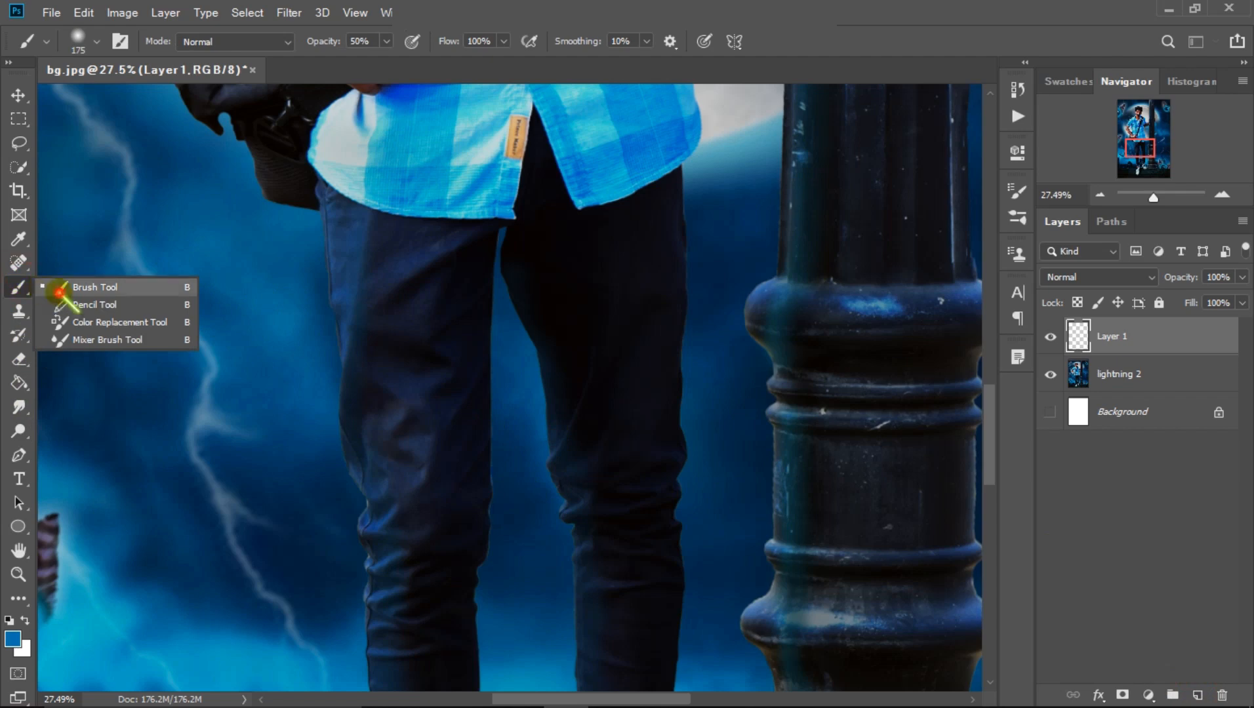
{"action": "left_click", "coordinate": [65, 284]}
{"action": "scroll", "coordinate": [397, 501], "scroll_direction": "down", "scroll_amount": 6}
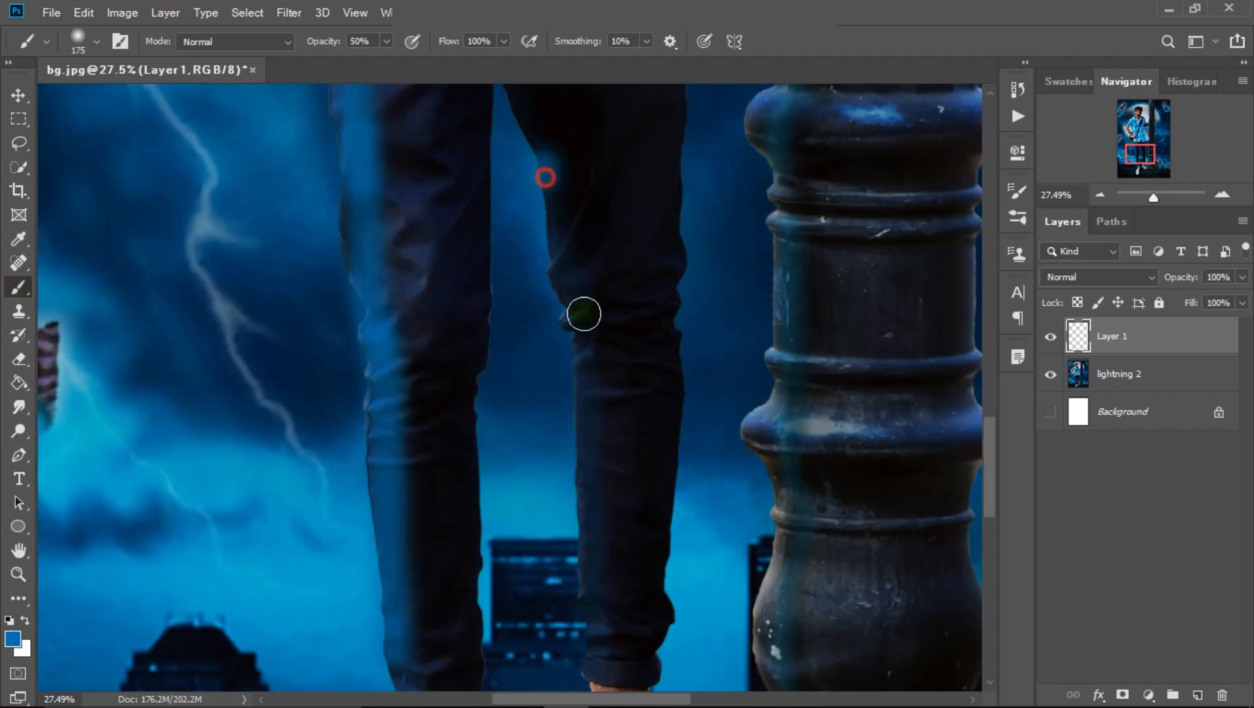
{"action": "scroll", "coordinate": [578, 270], "scroll_direction": "down", "scroll_amount": 4}
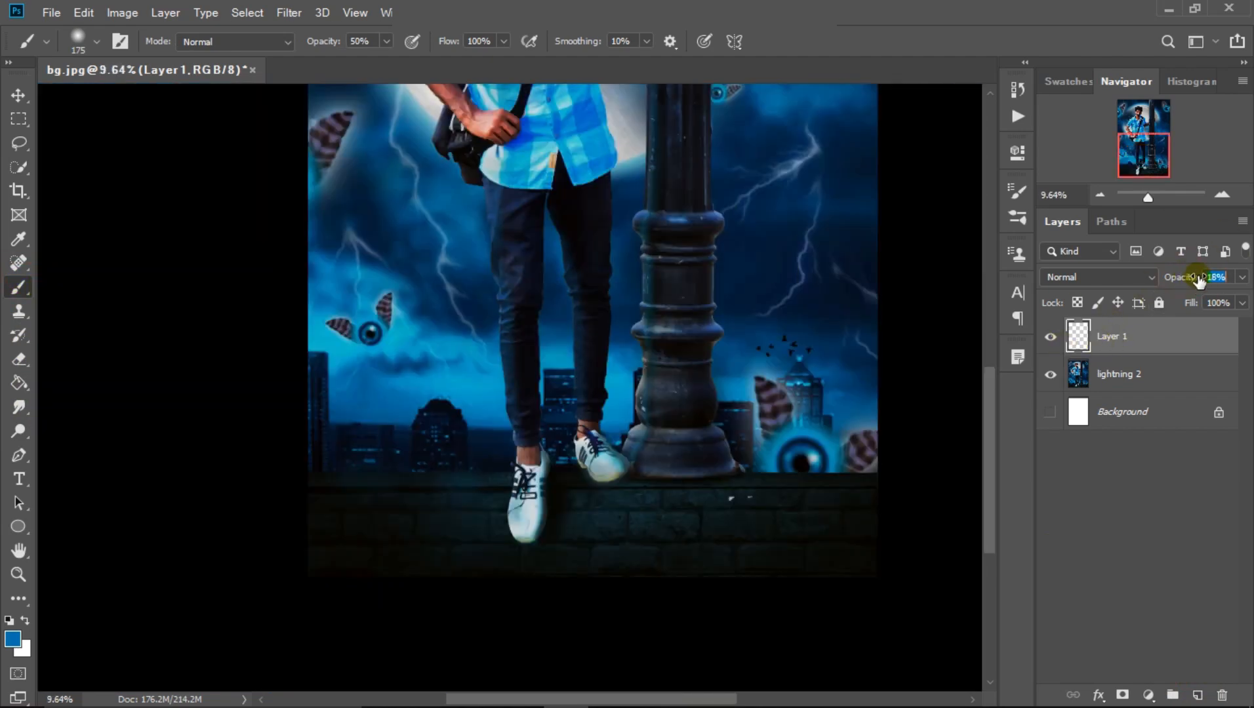
Lower the blue paint layer's opacity to 12% and merge it down into the lightning 2 layer
{"action": "left_click_drag", "start_coordinate": [1198, 280], "coordinate": [1195, 280]}
{"action": "scroll", "coordinate": [936, 340], "scroll_direction": "down", "scroll_amount": 8}
{"action": "right_click", "coordinate": [1116, 339]}
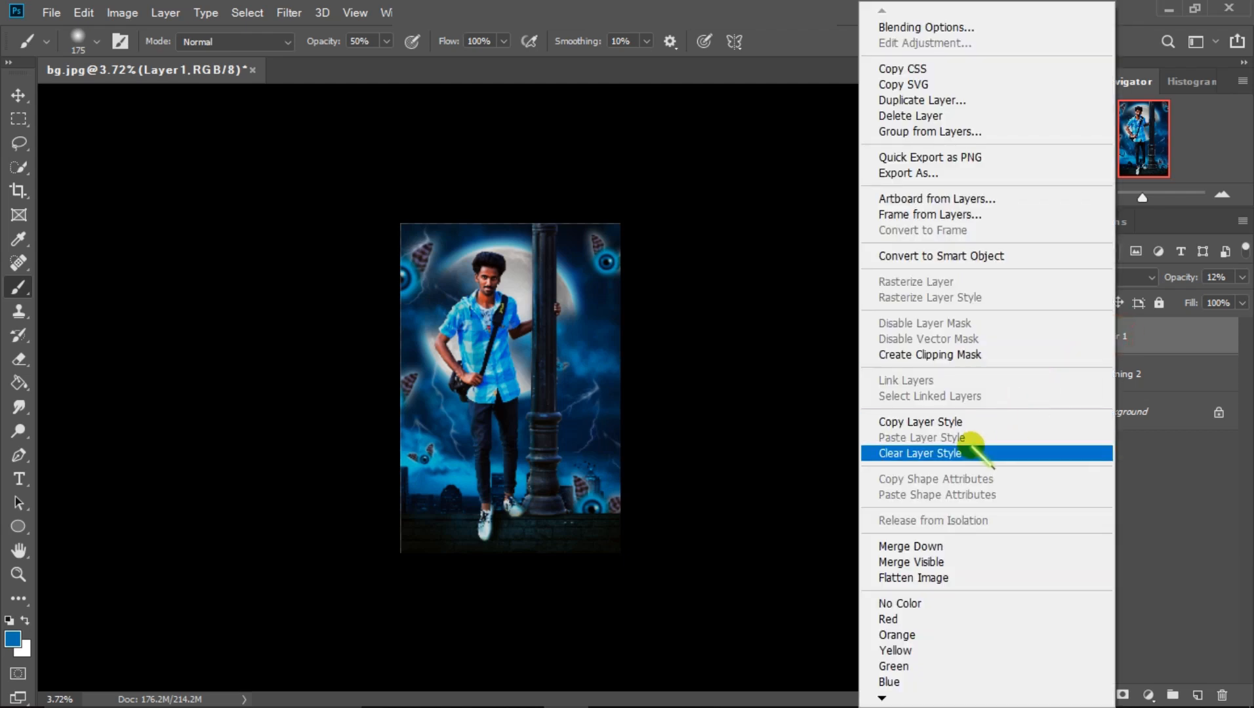
{"action": "left_click", "coordinate": [986, 543]}
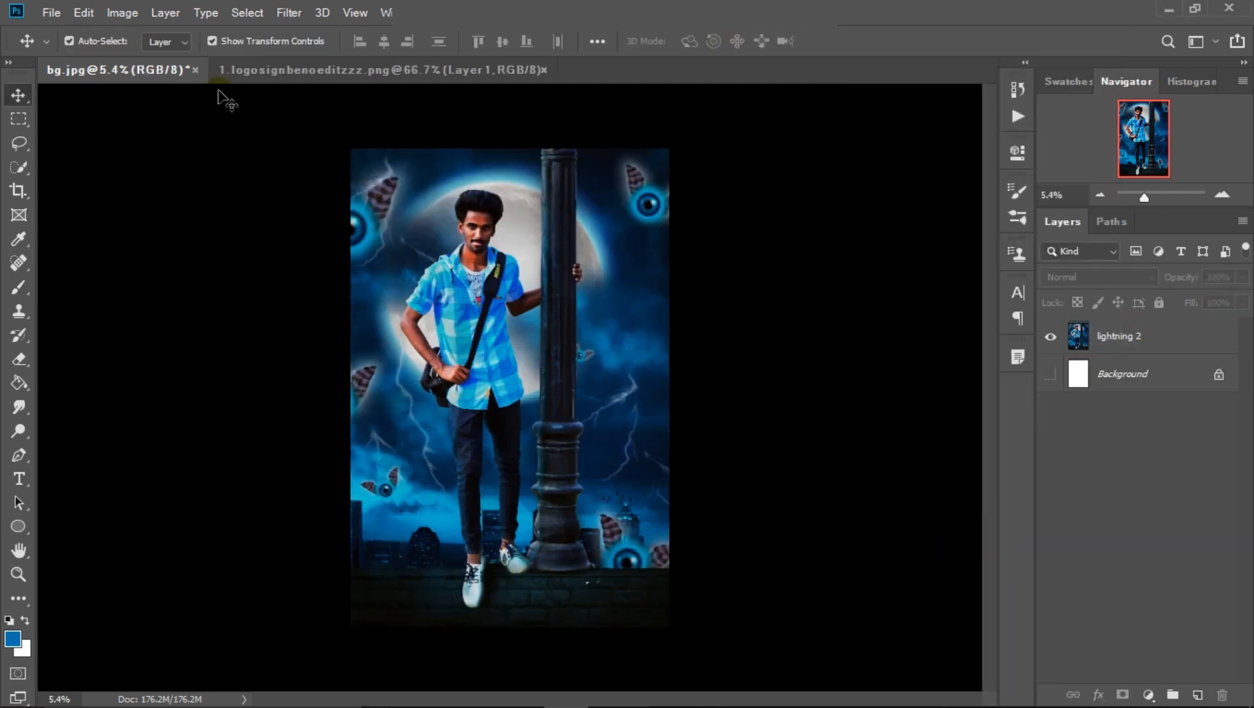
Bring the signature logo from its open document into bg.jpg, scale it to about 145% and place it on the wall's lower-left corner
{"action": "left_click", "coordinate": [260, 71]}
{"action": "left_click", "coordinate": [530, 392]}
{"action": "left_click_drag", "start_coordinate": [353, 256], "coordinate": [175, 77]}
{"action": "left_click_drag", "start_coordinate": [382, 607], "coordinate": [393, 600]}
{"action": "scroll", "coordinate": [392, 601], "scroll_direction": "up", "scroll_amount": 5}
{"action": "key", "text": "ctrl+t"}
{"action": "left_click_drag", "start_coordinate": [435, 488], "coordinate": [483, 524]}
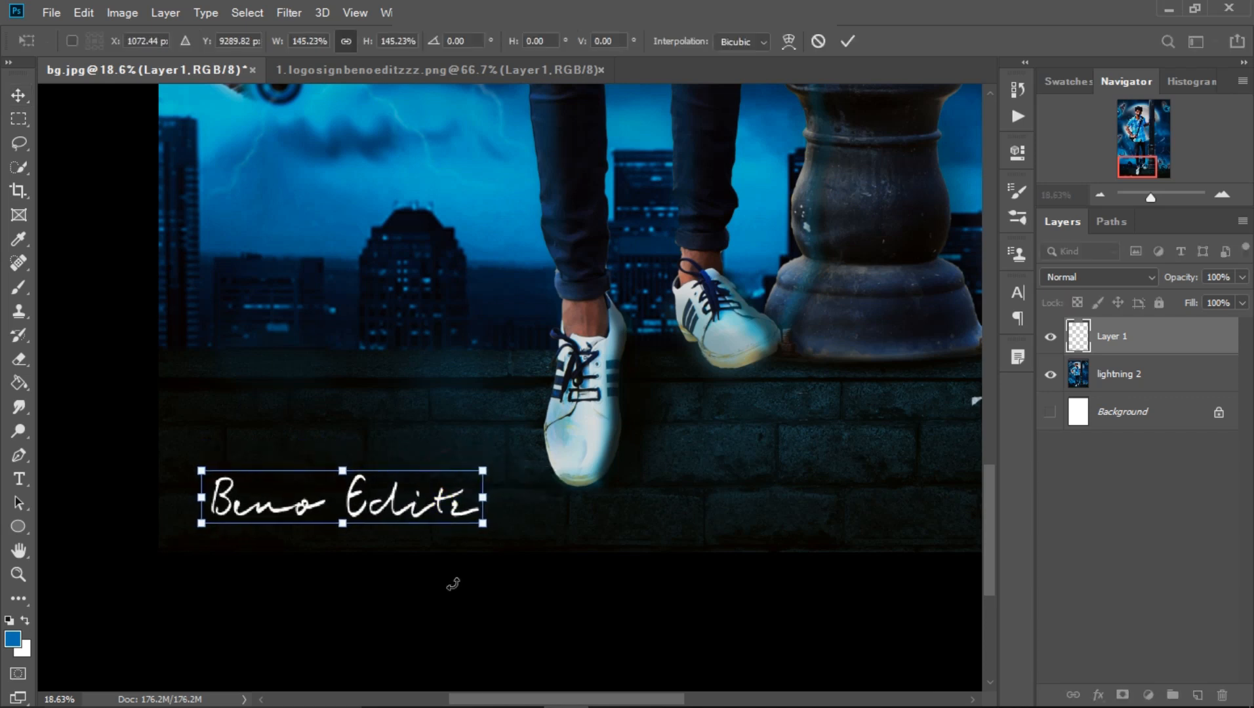
{"action": "left_click", "coordinate": [848, 41]}
{"action": "left_click", "coordinate": [720, 593]}
{"action": "scroll", "coordinate": [720, 593], "scroll_direction": "down", "scroll_amount": 5}
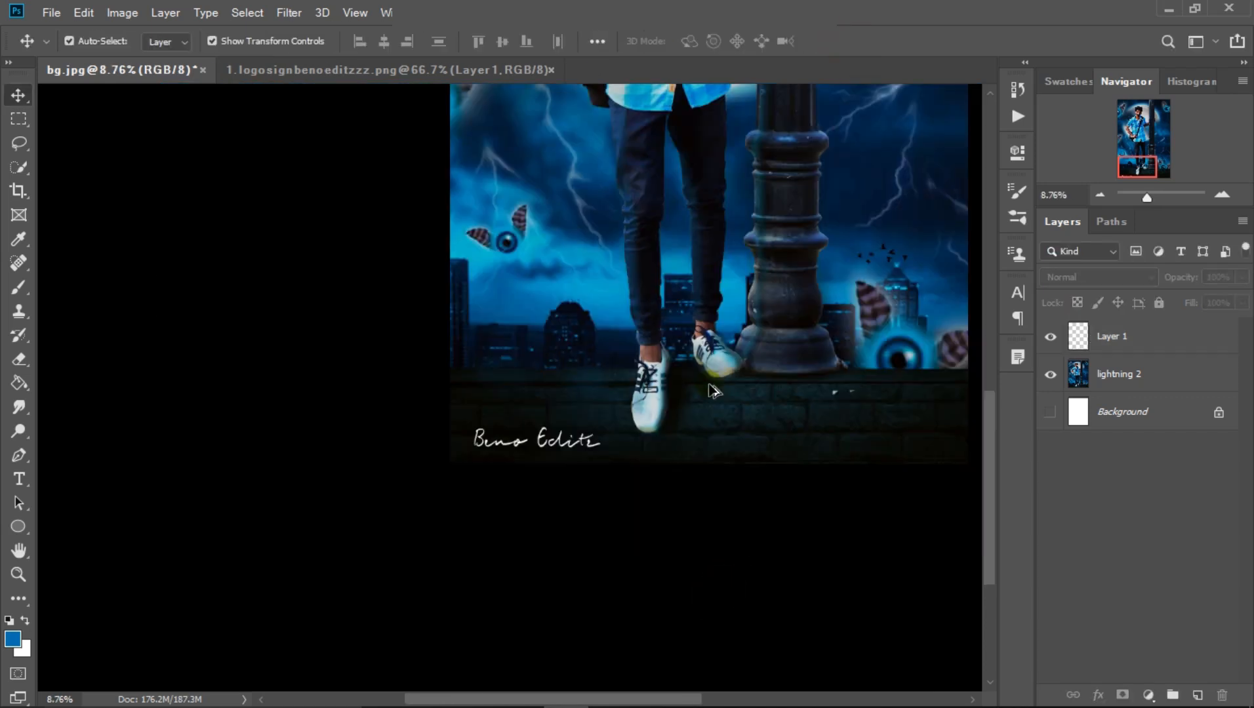
{"action": "scroll", "coordinate": [658, 488], "scroll_direction": "up", "scroll_amount": 1}
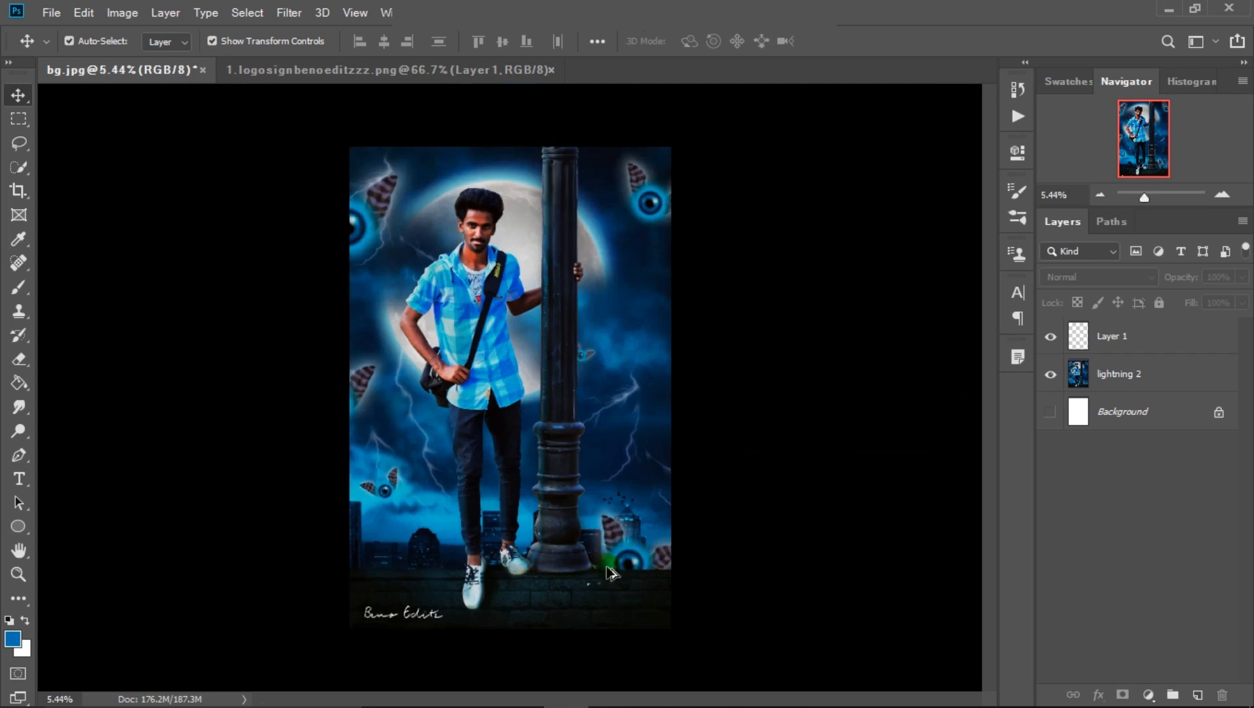
{"action": "scroll", "coordinate": [503, 212], "scroll_direction": "up", "scroll_amount": 4}
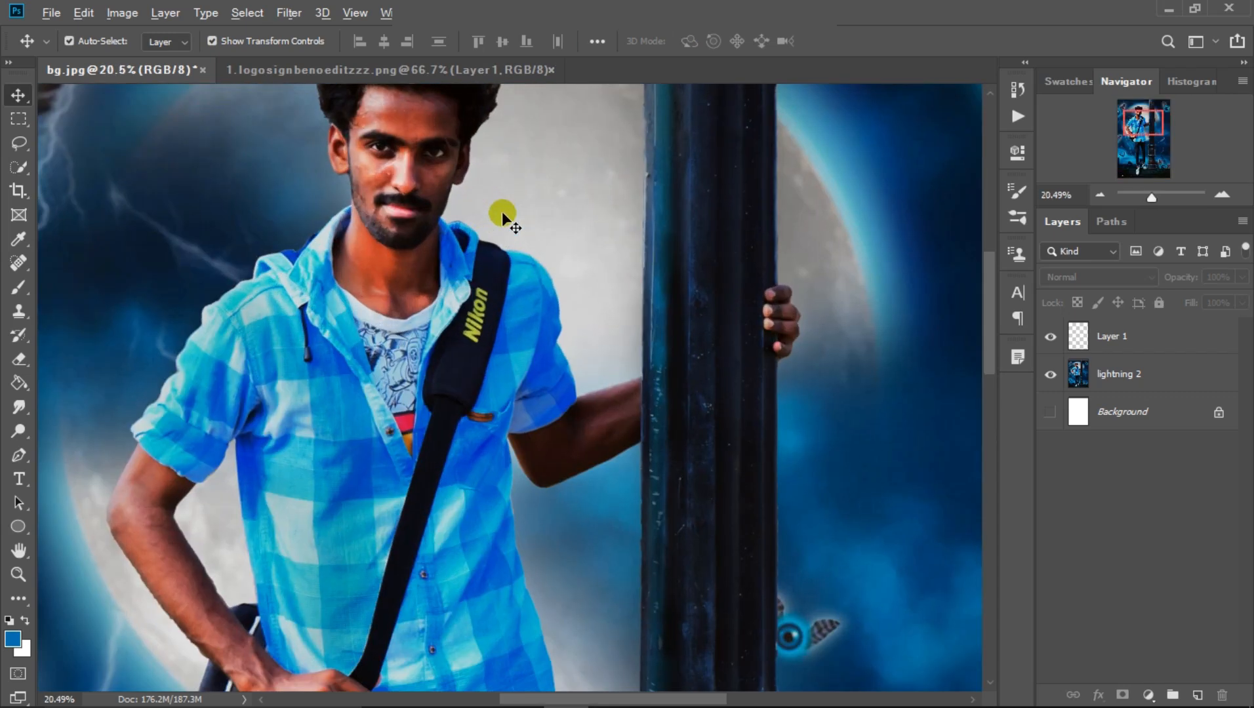
{"action": "scroll", "coordinate": [503, 212], "scroll_direction": "down", "scroll_amount": 4}
{"action": "scroll", "coordinate": [503, 214], "scroll_direction": "up", "scroll_amount": 2}
{"action": "scroll", "coordinate": [503, 215], "scroll_direction": "down", "scroll_amount": 1}
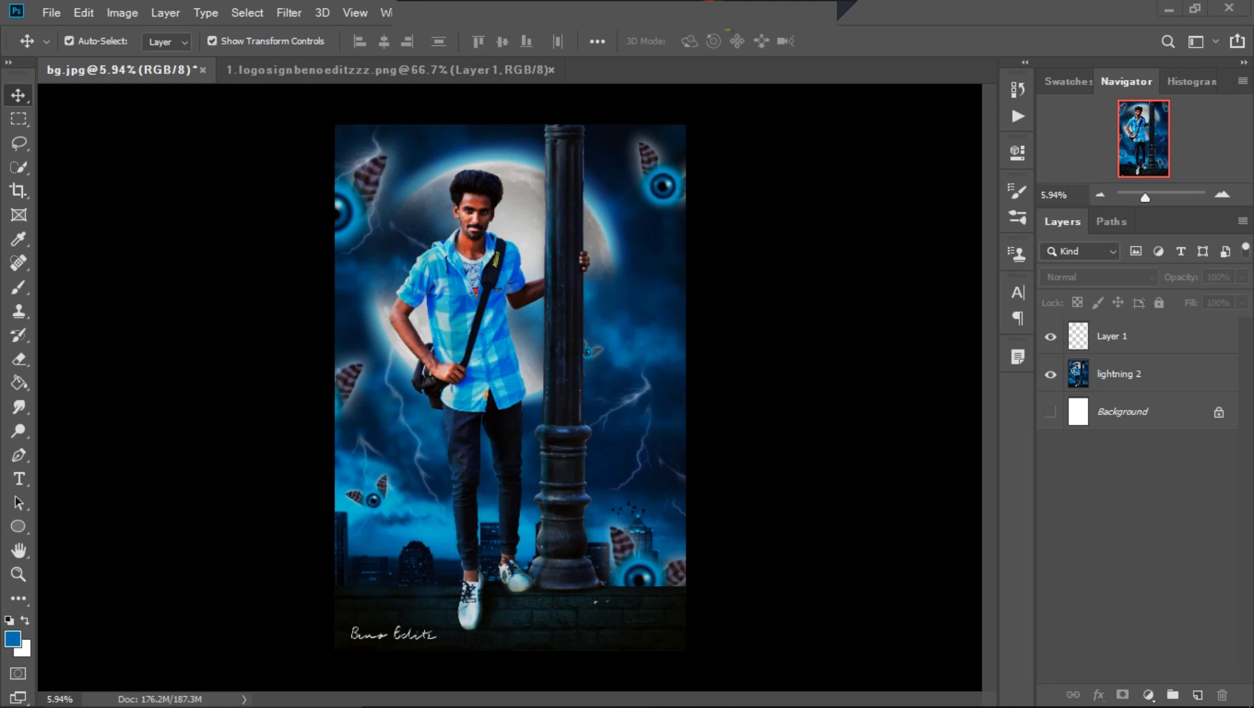
Merge the signature layer down into the lightning 2 layer
{"action": "left_click", "coordinate": [1176, 381]}
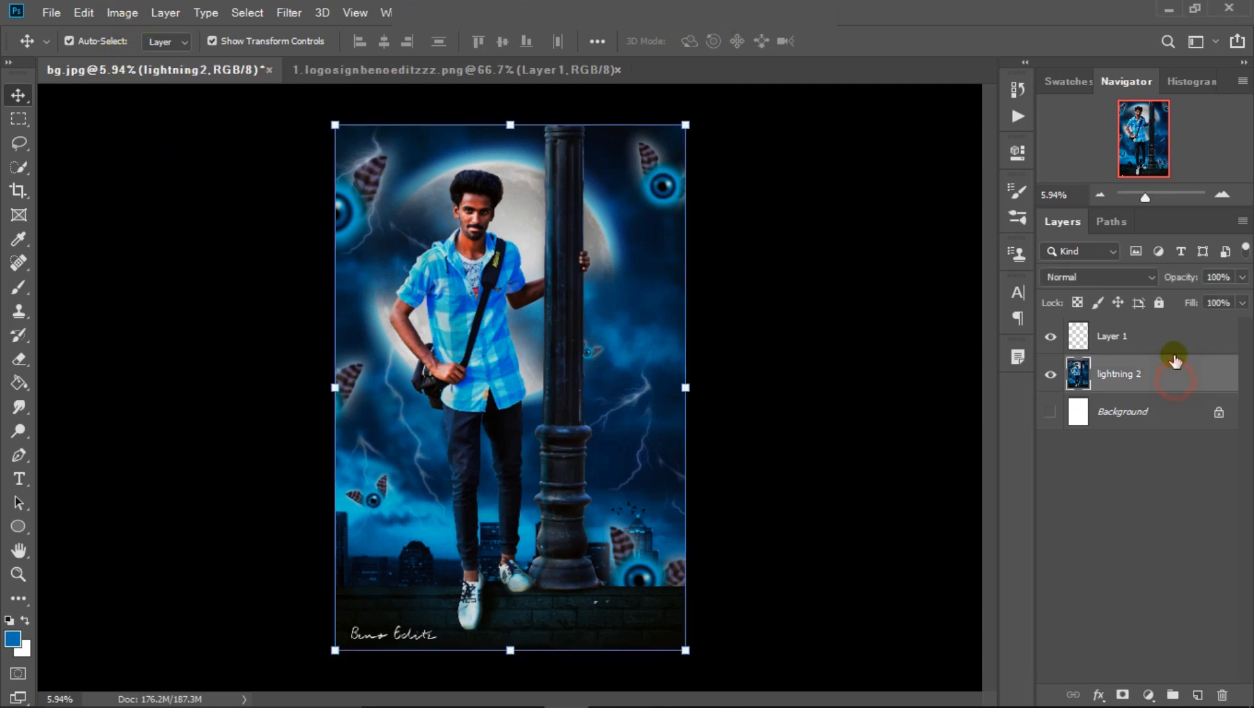
{"action": "left_click", "coordinate": [1173, 340]}
{"action": "right_click", "coordinate": [1177, 338]}
{"action": "left_click", "coordinate": [982, 559]}
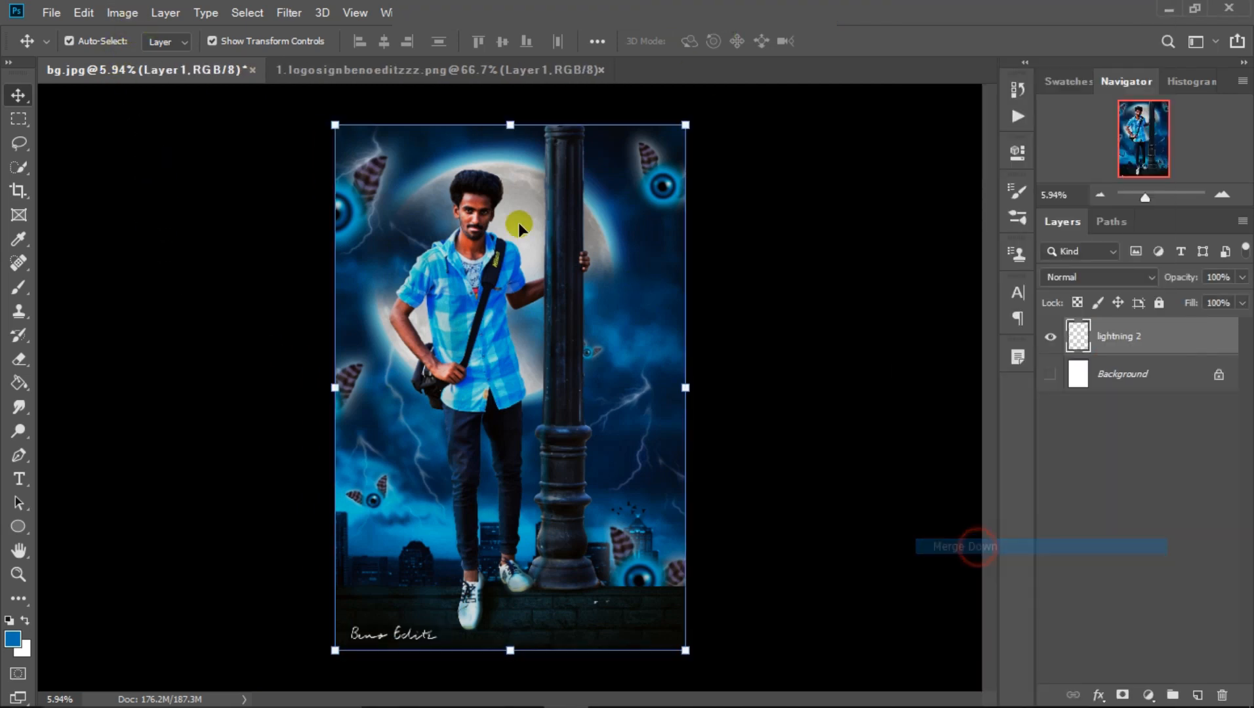
Apply Selective Color to the Reds with Cyan +9, Magenta +3, Yellow -2 and Black -38, method Relative
{"action": "left_click", "coordinate": [123, 12]}
{"action": "mouse_move", "coordinate": [262, 64]}
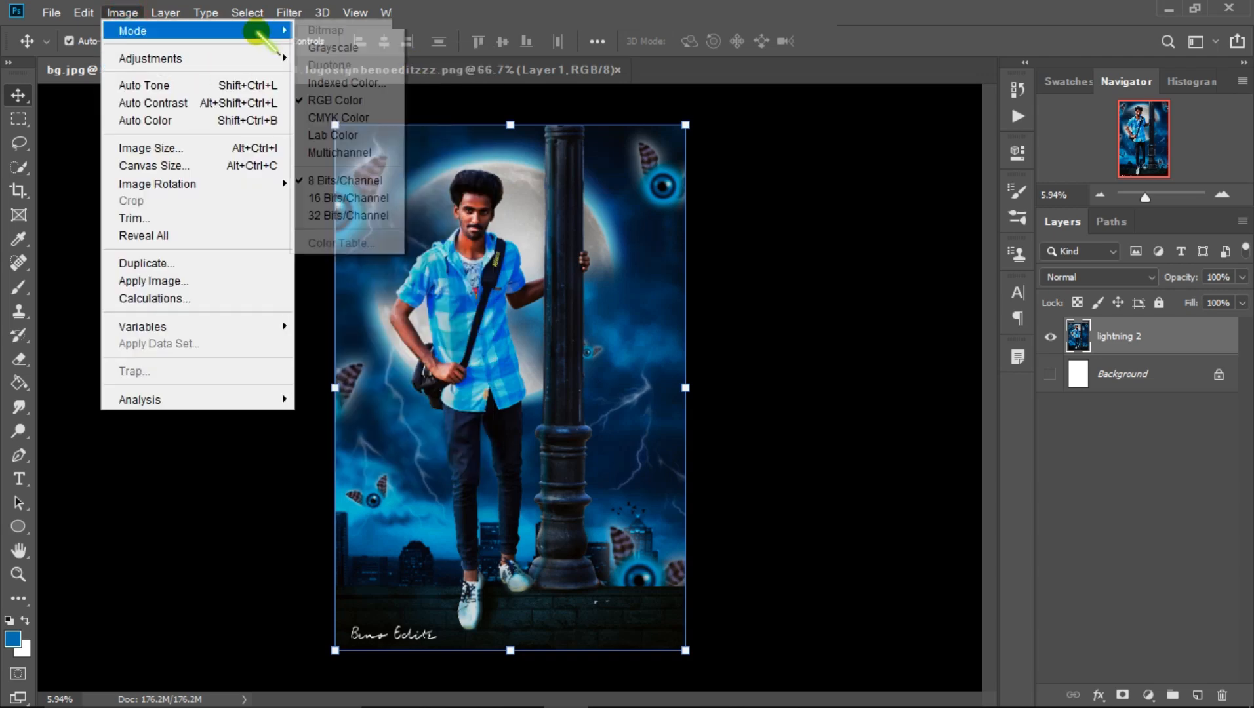
{"action": "left_click", "coordinate": [381, 342]}
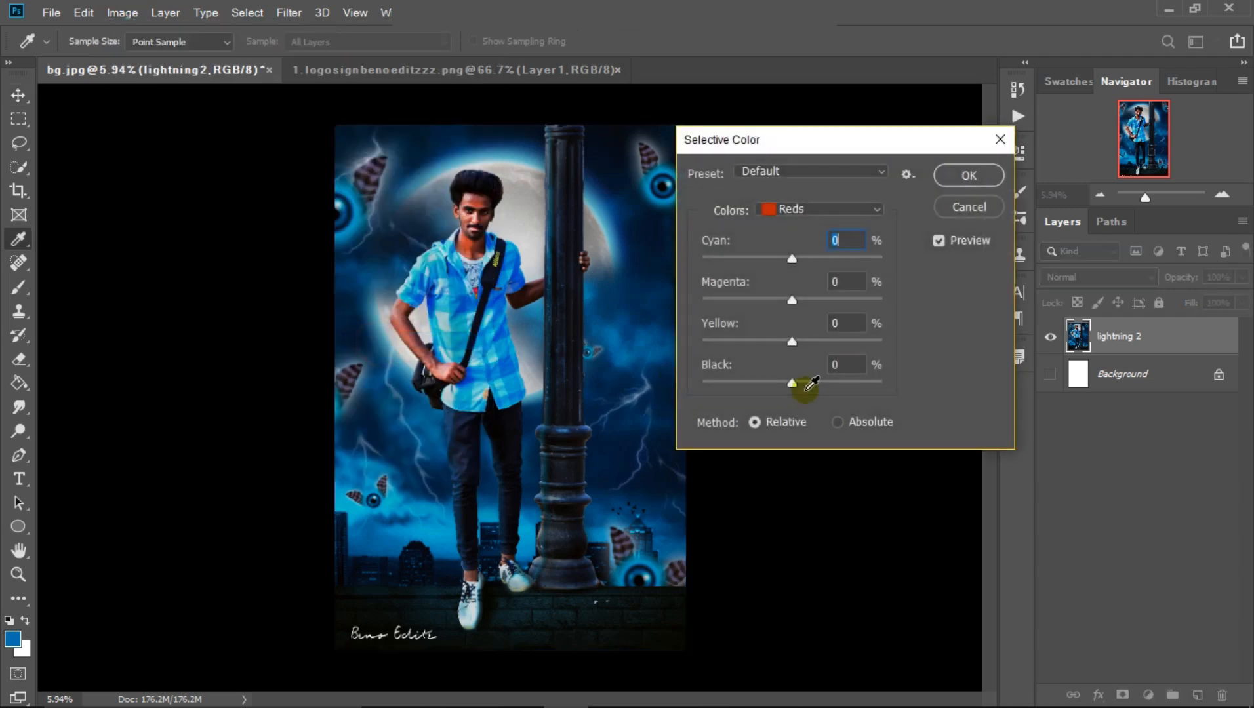
{"action": "left_click_drag", "start_coordinate": [792, 383], "coordinate": [764, 384]}
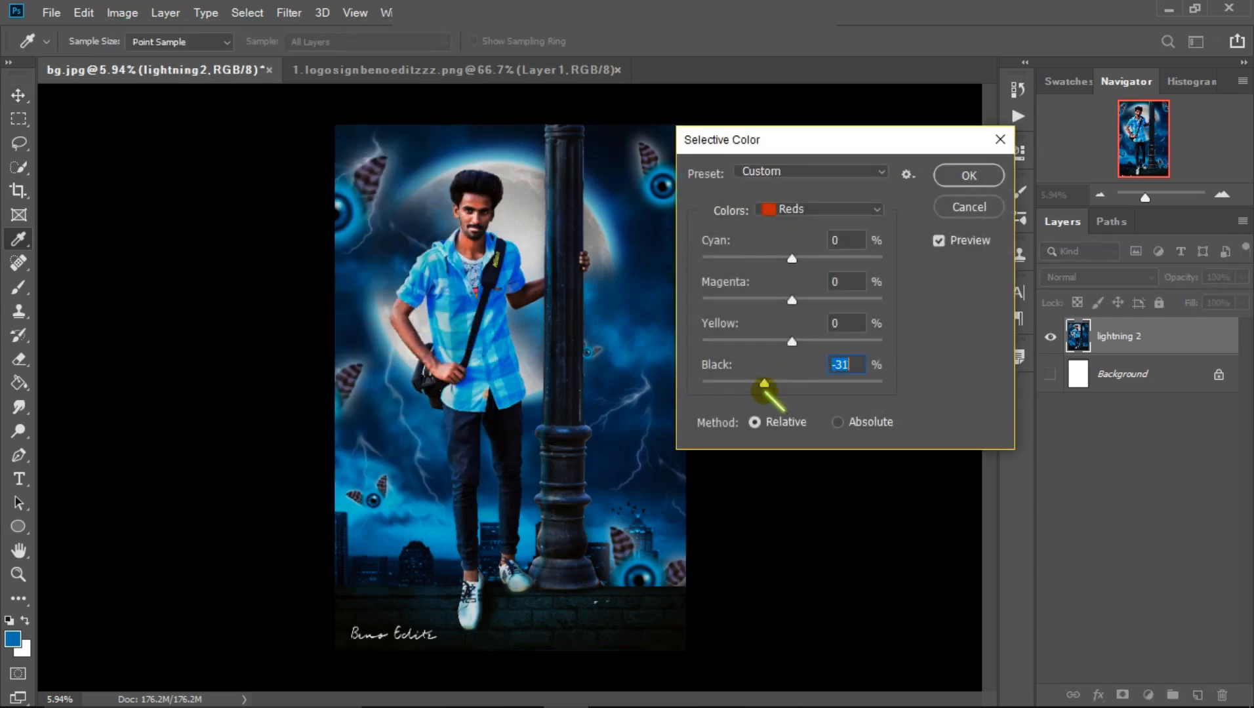
{"action": "left_click_drag", "start_coordinate": [792, 342], "coordinate": [790, 438]}
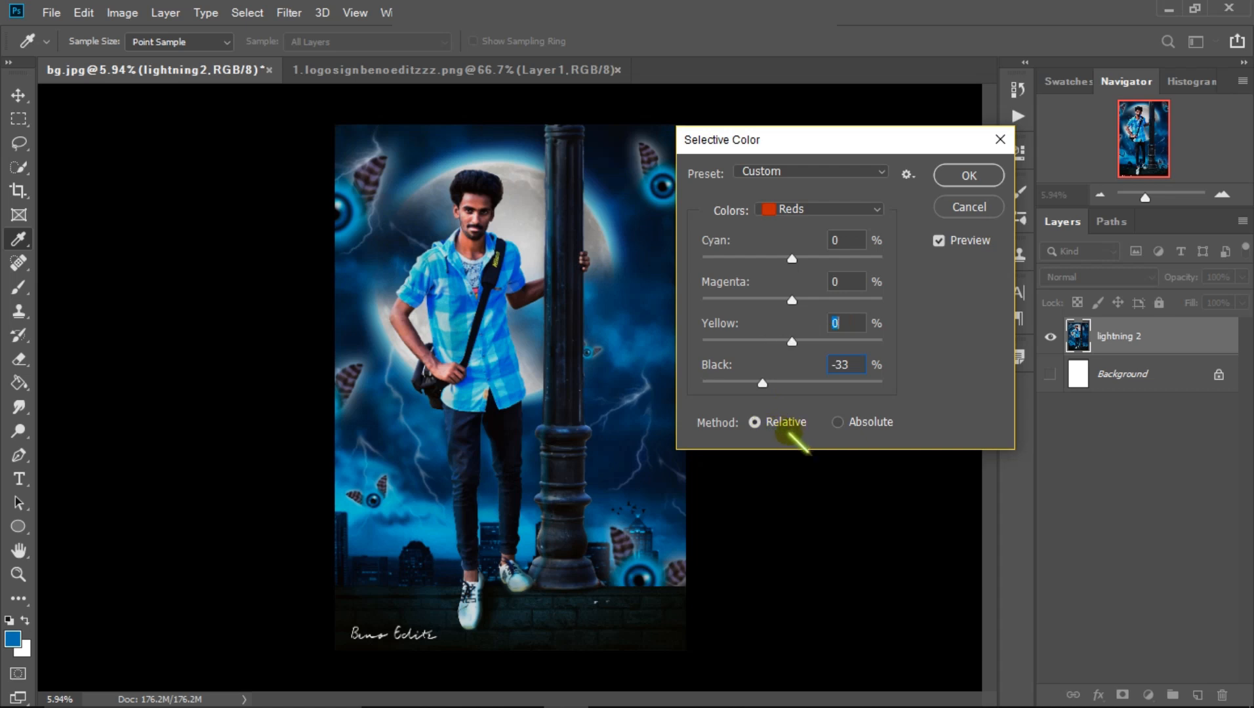
{"action": "left_click_drag", "start_coordinate": [791, 300], "coordinate": [799, 328]}
{"action": "left_click_drag", "start_coordinate": [762, 384], "coordinate": [761, 384]}
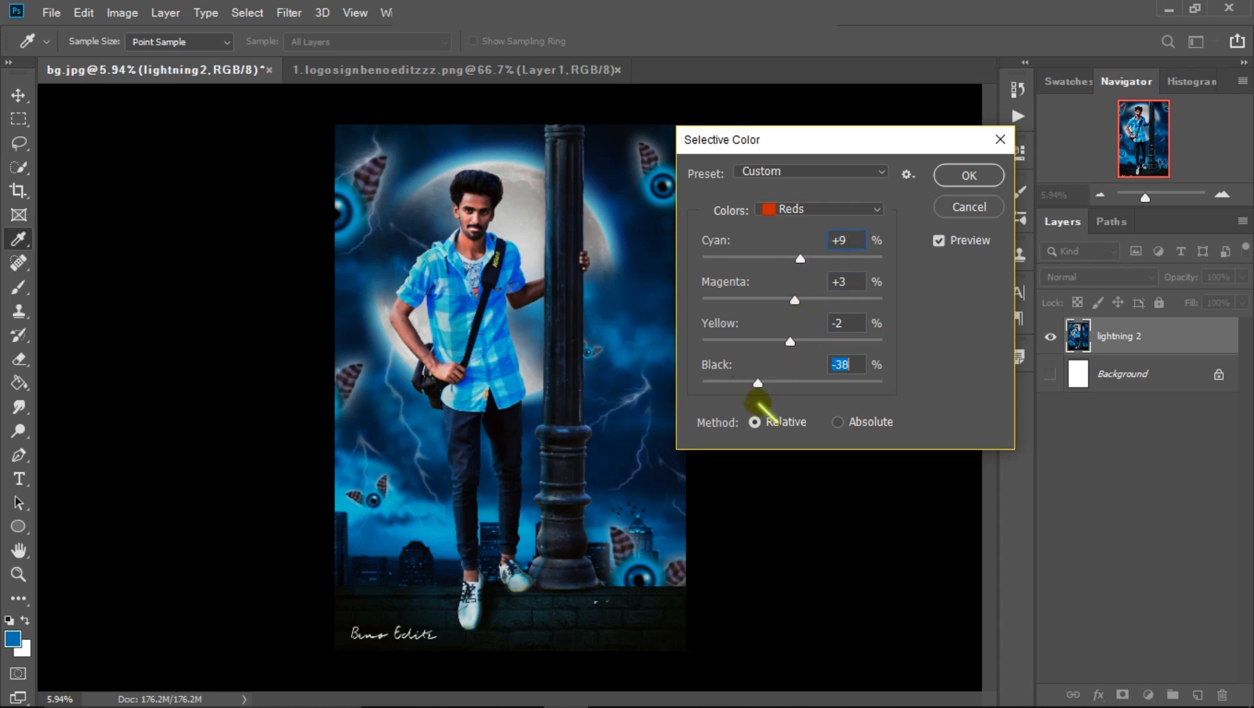
{"action": "left_click", "coordinate": [969, 175]}
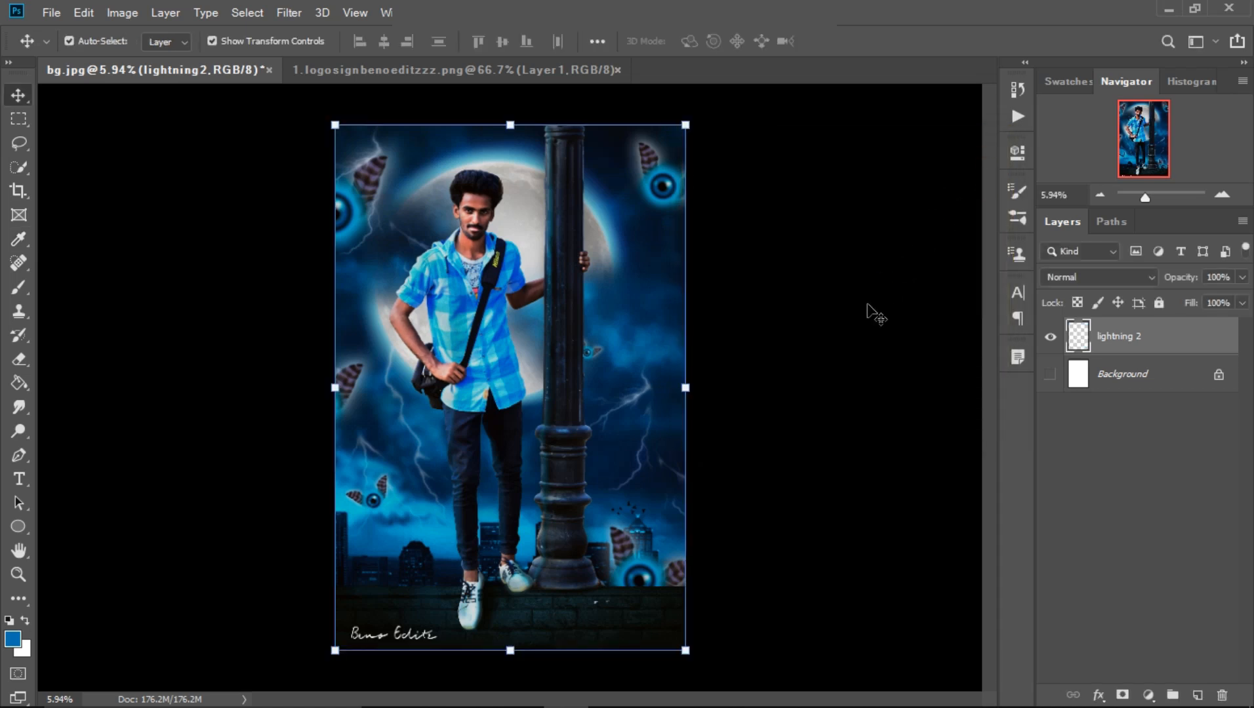
Dodge the man's forearm beside the pole and his fingers around it, range Midtones, exposure 50%
{"action": "left_click", "coordinate": [20, 431]}
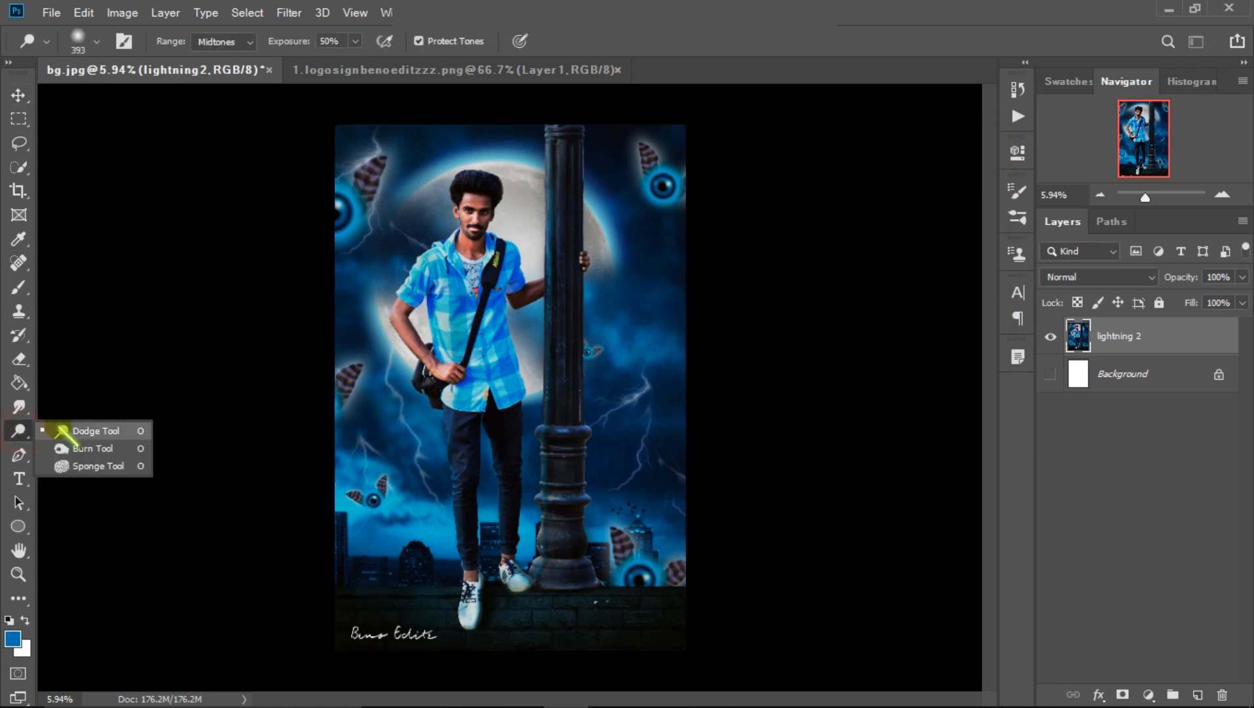
{"action": "left_click", "coordinate": [75, 430]}
{"action": "scroll", "coordinate": [574, 279], "scroll_direction": "up", "scroll_amount": 5}
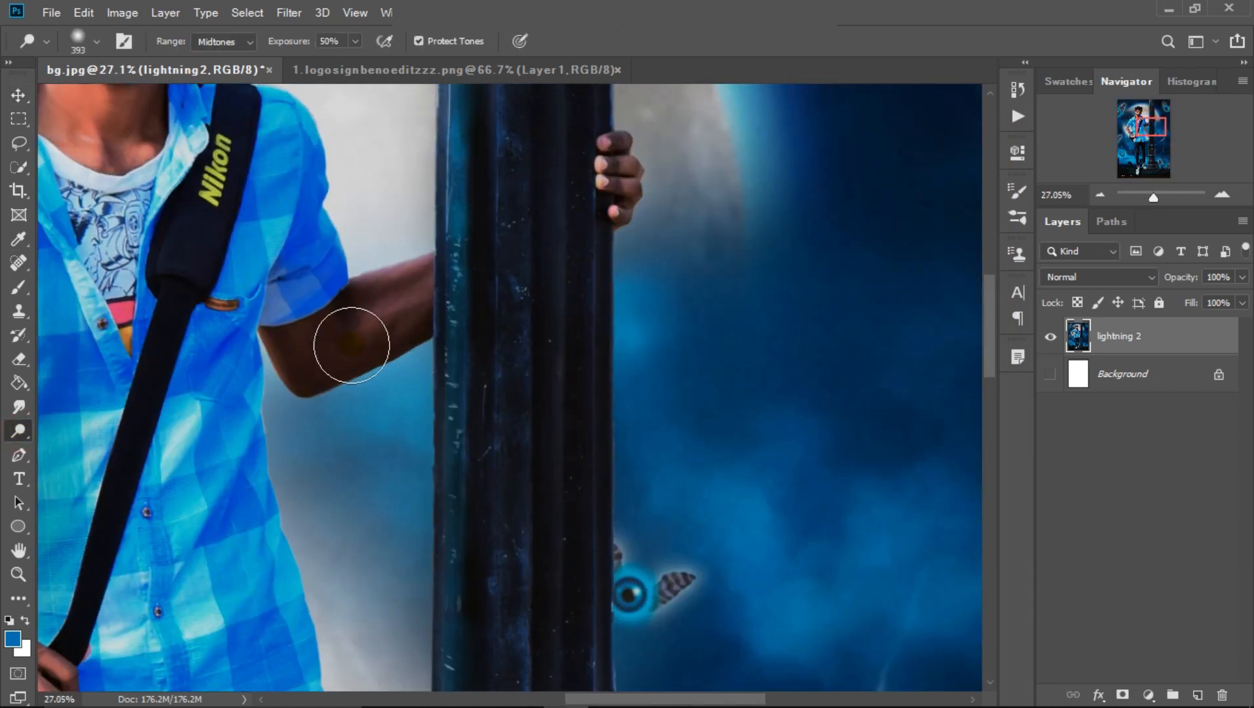
{"action": "left_click_drag", "start_coordinate": [309, 352], "coordinate": [393, 305]}
{"action": "mouse_move", "coordinate": [584, 204]}
{"action": "left_mouse_down"}
{"action": "mouse_move", "coordinate": [624, 173]}
{"action": "mouse_move", "coordinate": [613, 196]}
{"action": "left_mouse_up"}
{"action": "scroll", "coordinate": [620, 200], "scroll_direction": "down", "scroll_amount": 5}
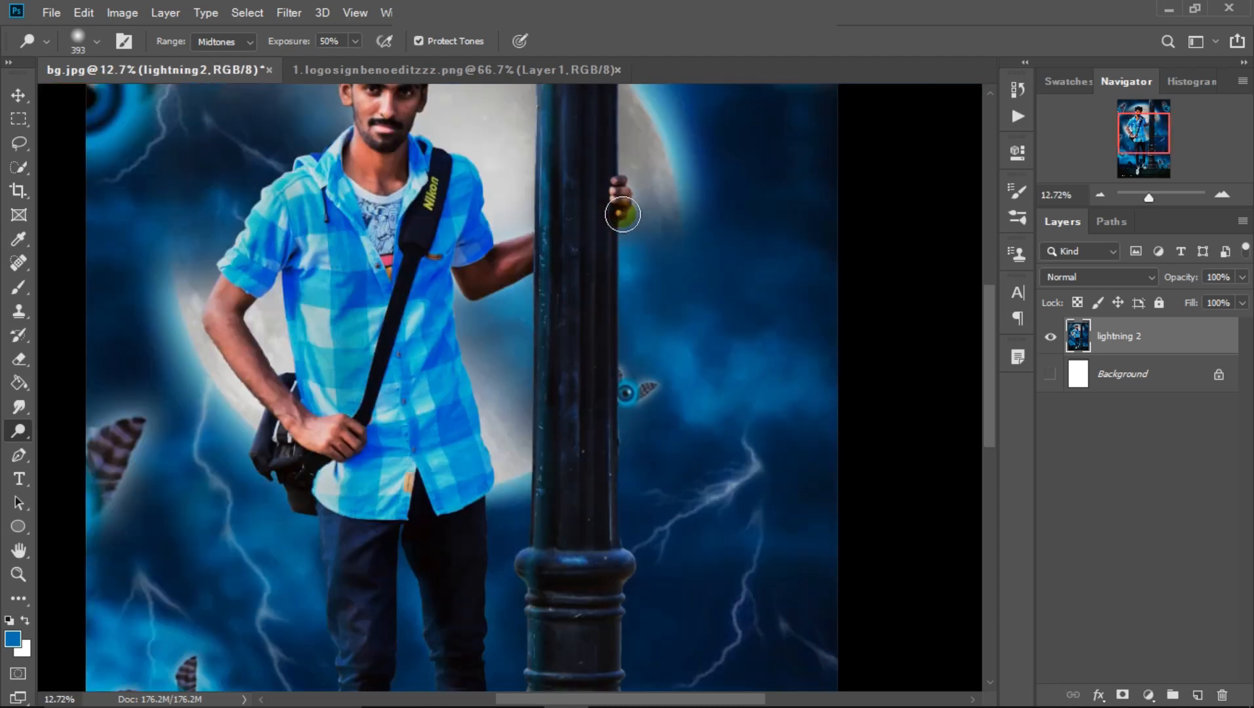
{"action": "scroll", "coordinate": [622, 215], "scroll_direction": "down", "scroll_amount": 3}
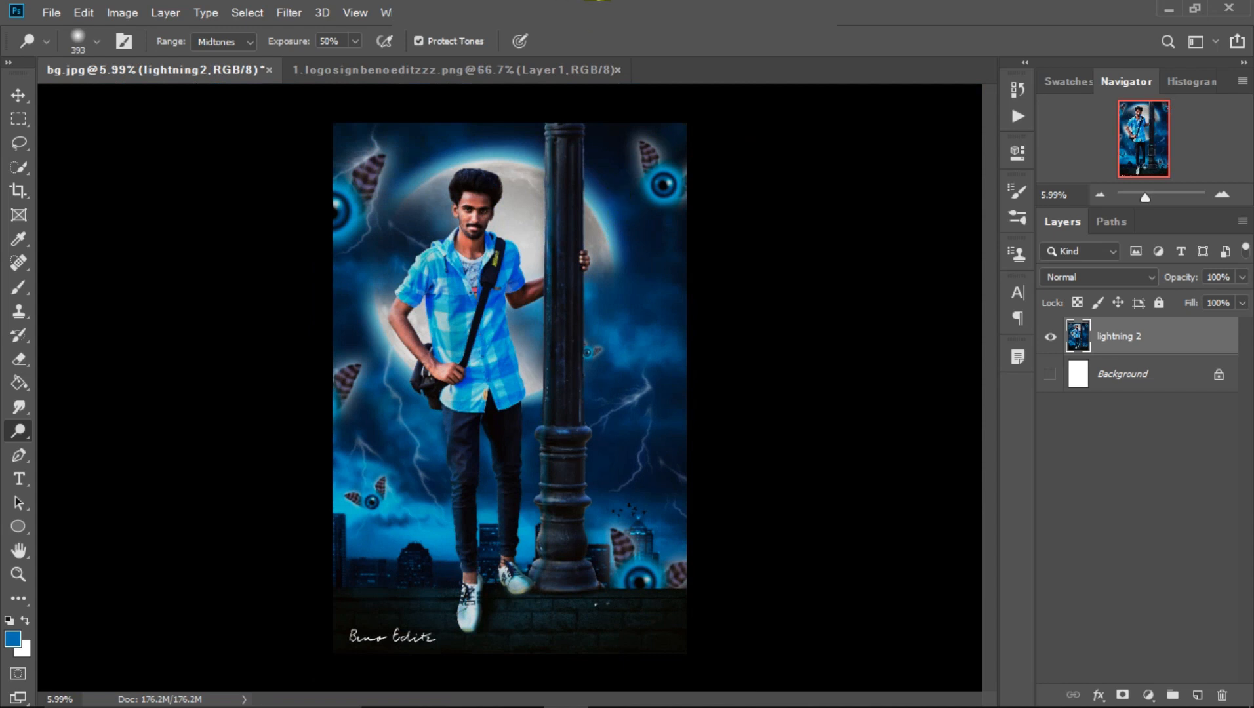
Paint blue along the whole pole on a new layer with an 800 brush at 50% opacity and set its blending to Color Dodge
{"action": "left_click_drag", "start_coordinate": [563, 131], "coordinate": [568, 588]}
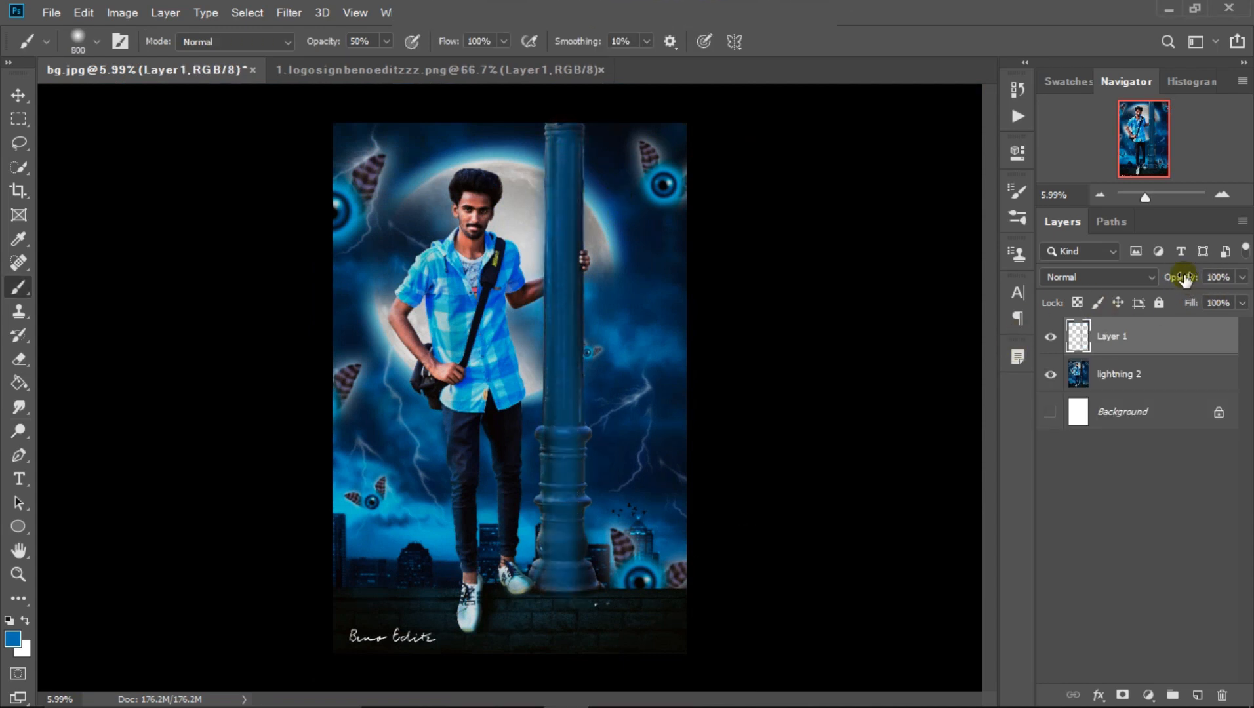
{"action": "left_click", "coordinate": [1116, 281]}
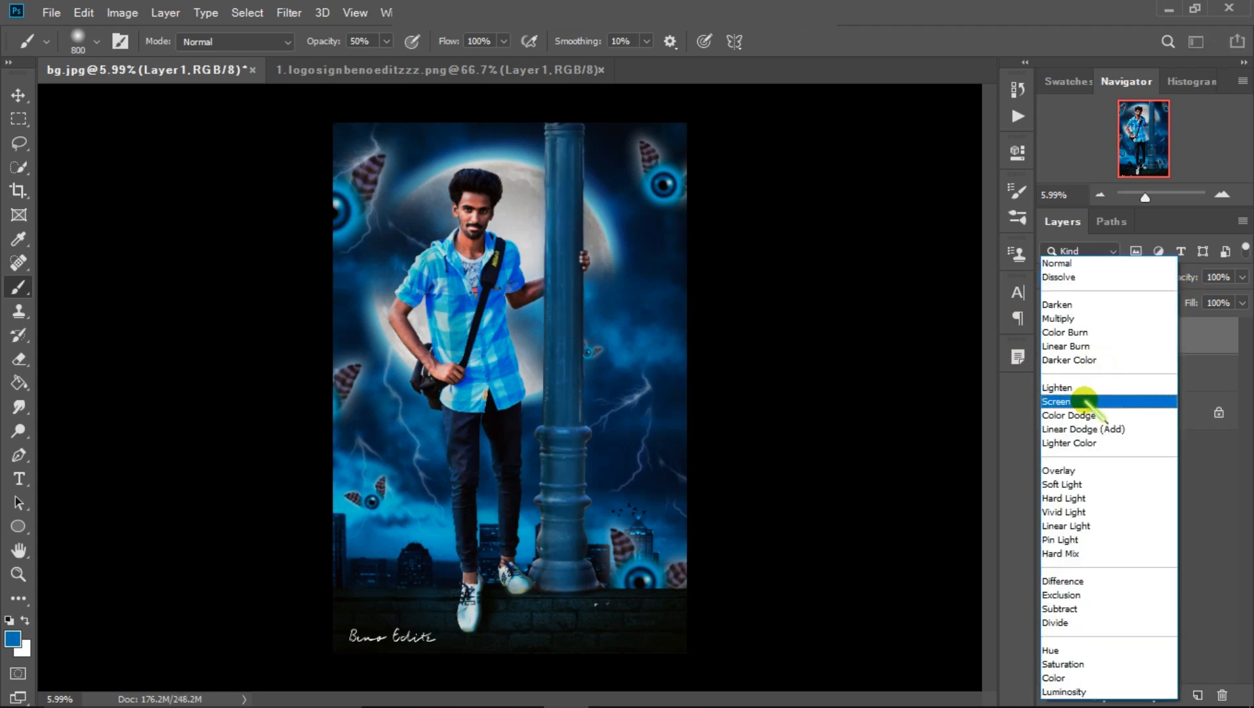
{"action": "left_click", "coordinate": [1079, 415]}
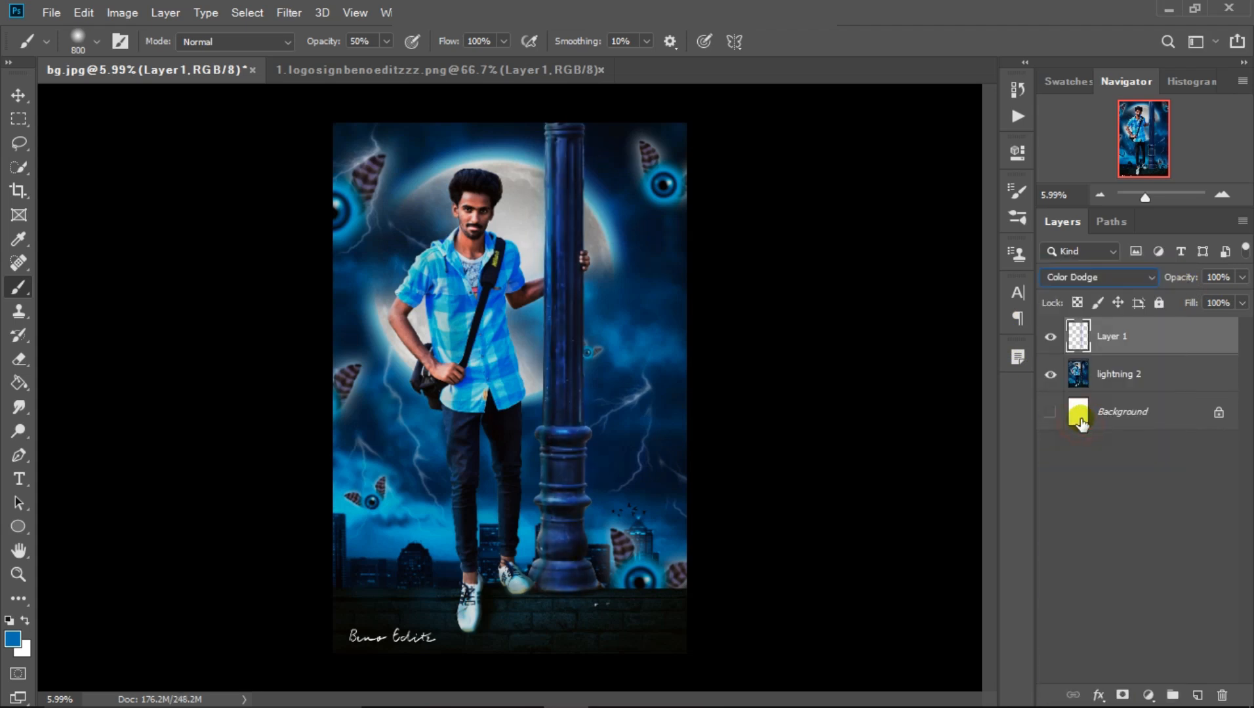
Open the Hue/Saturation adjustment for the pole's blue paint layer
{"action": "left_click", "coordinate": [122, 12]}
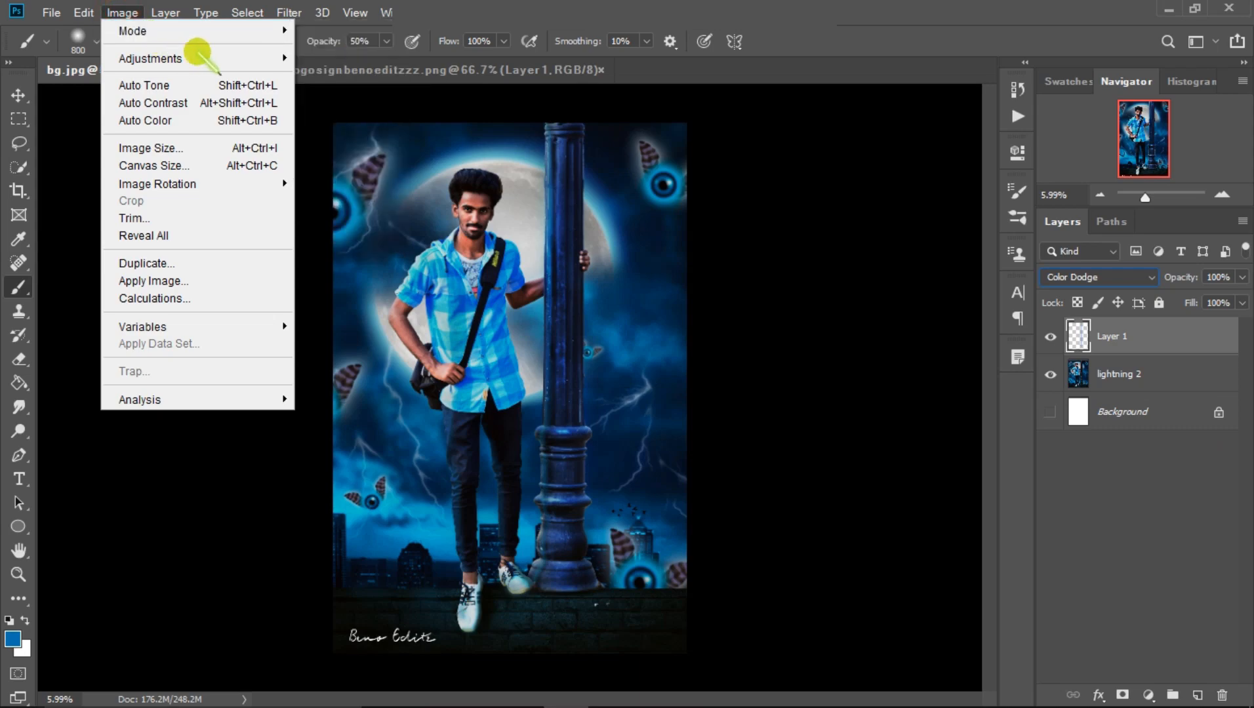
{"action": "mouse_move", "coordinate": [196, 58]}
{"action": "left_click", "coordinate": [346, 155]}
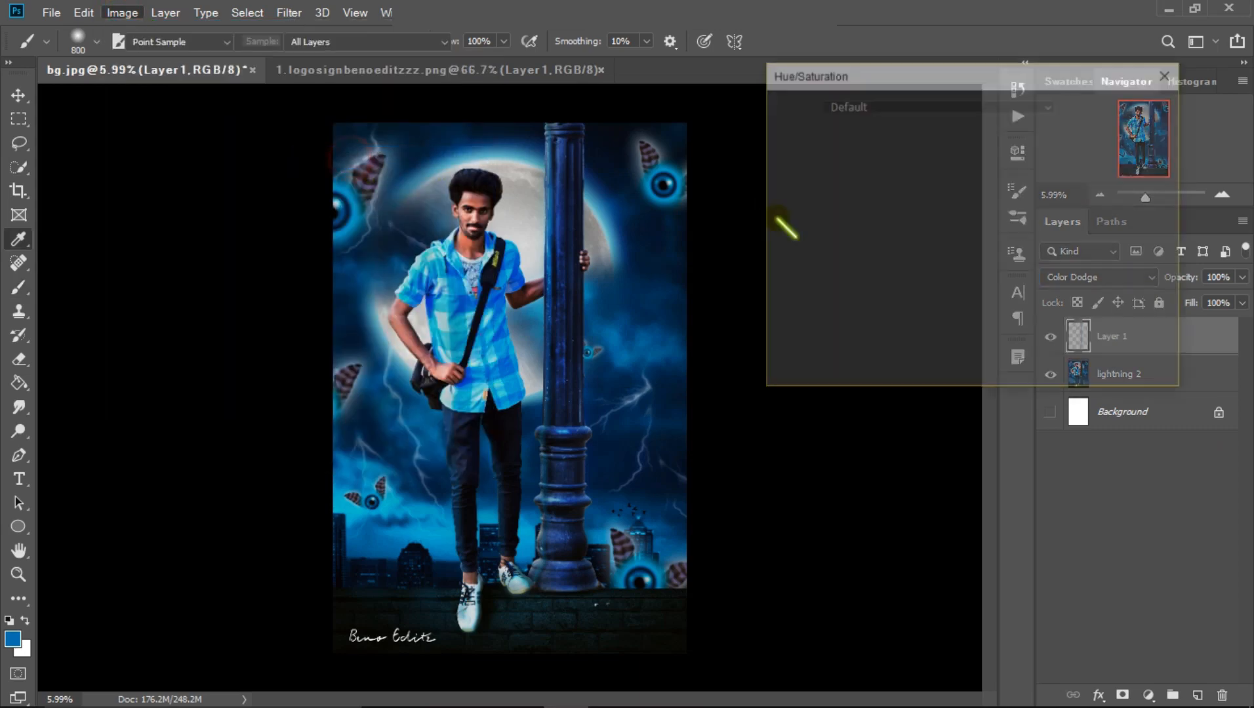